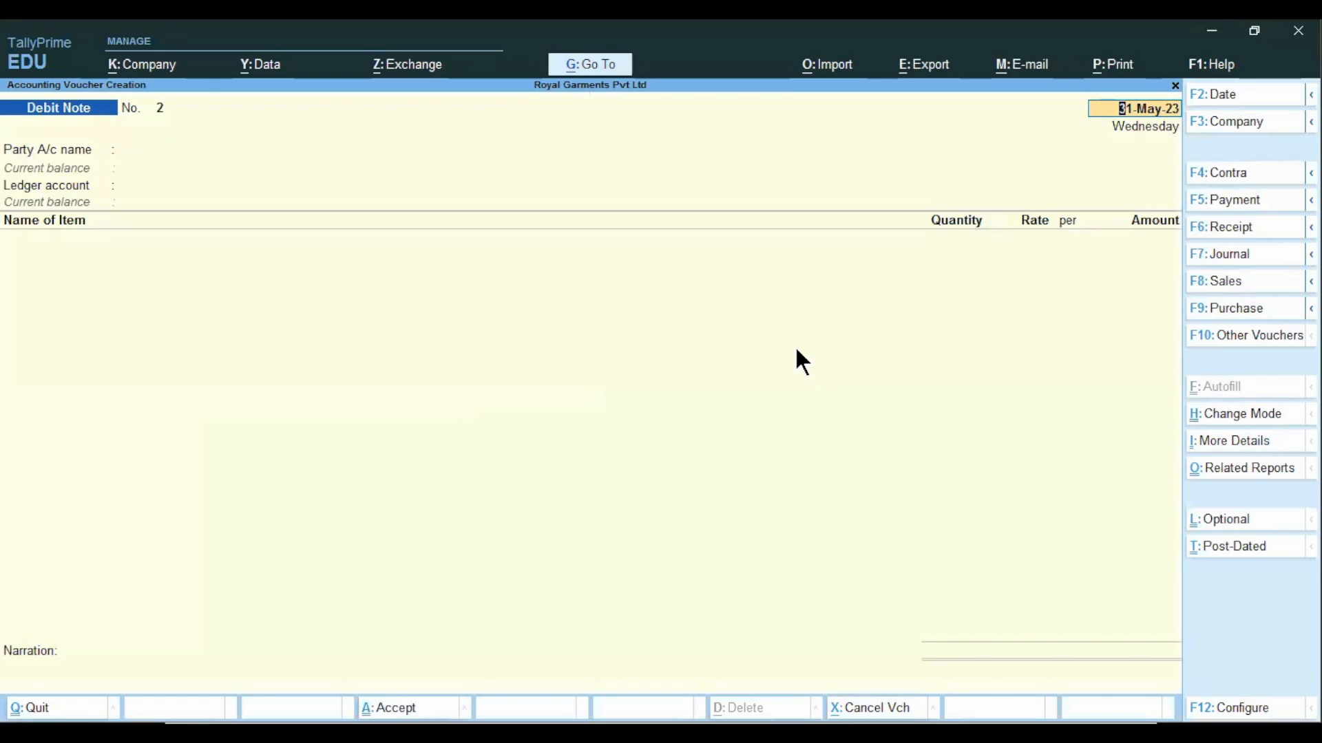
Change the voucher type from Debit Note to Purchase Order and activate that voucher type.
click(1208, 339)
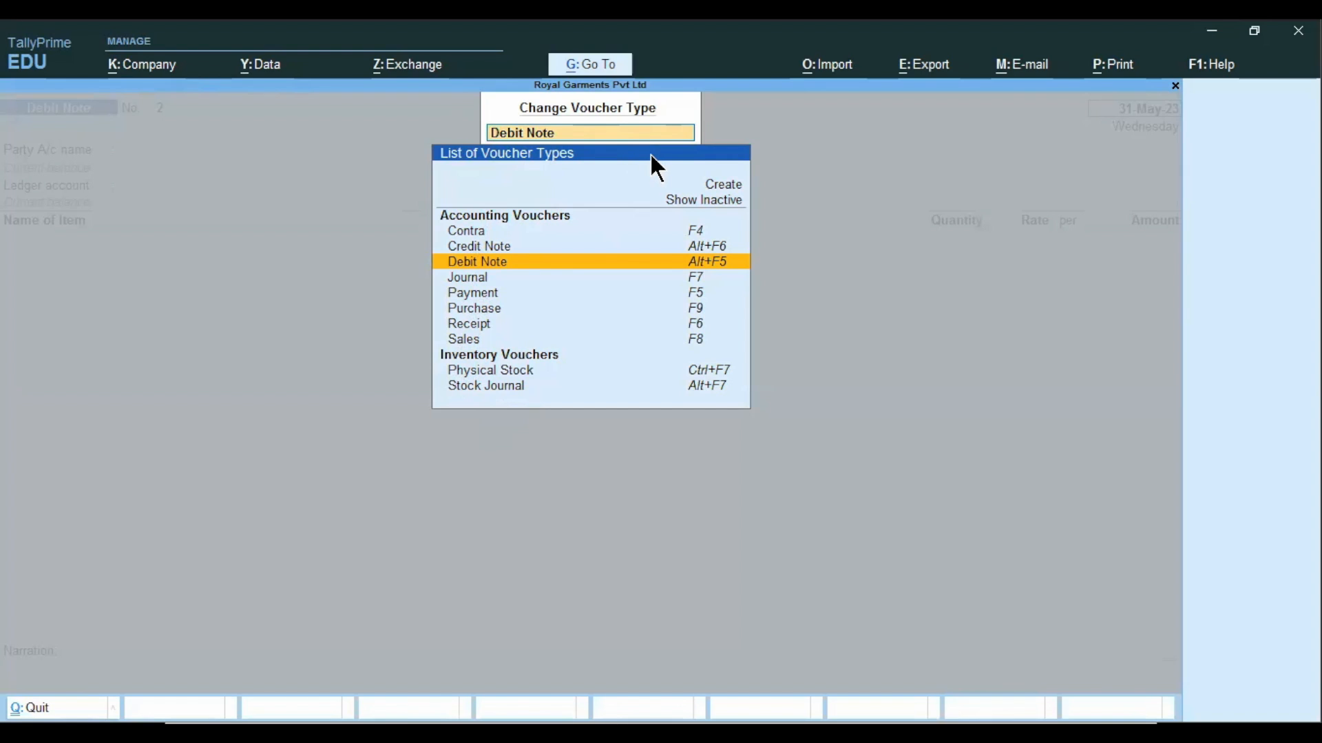
text(Purchase Or)
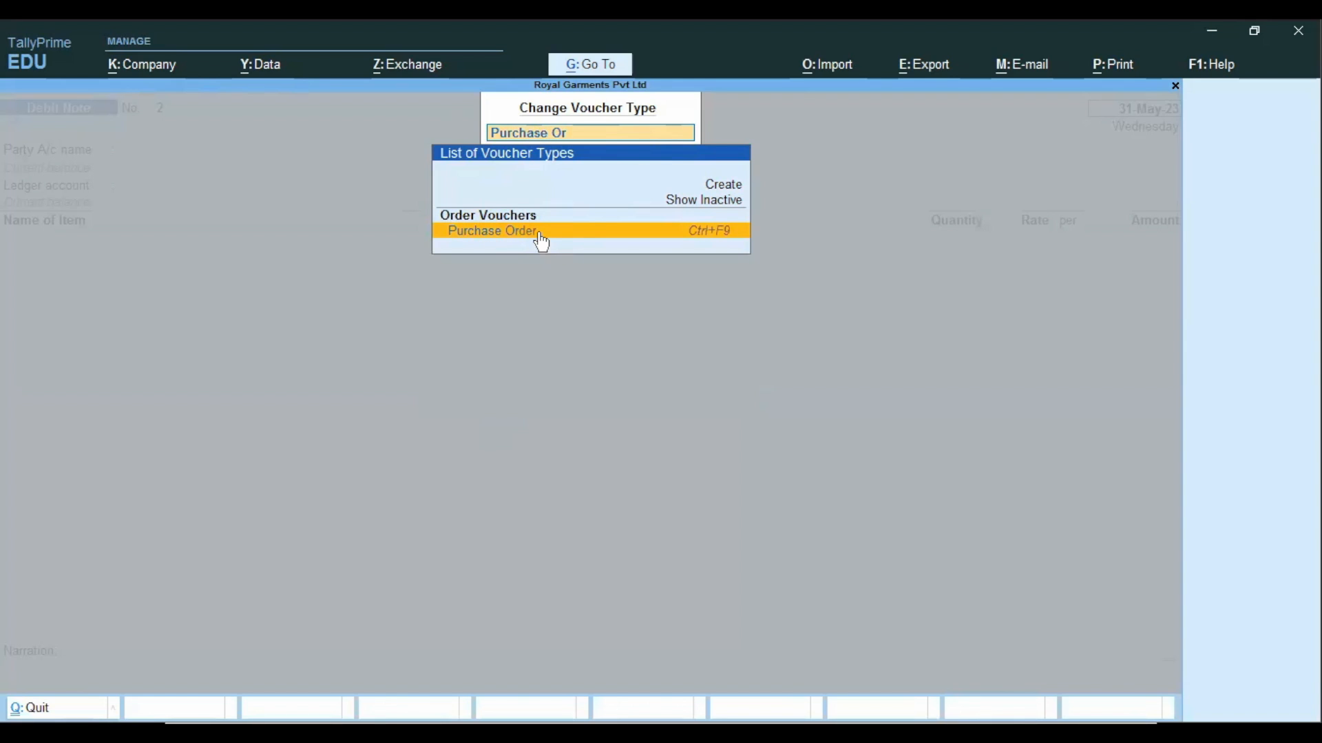
click(542, 239)
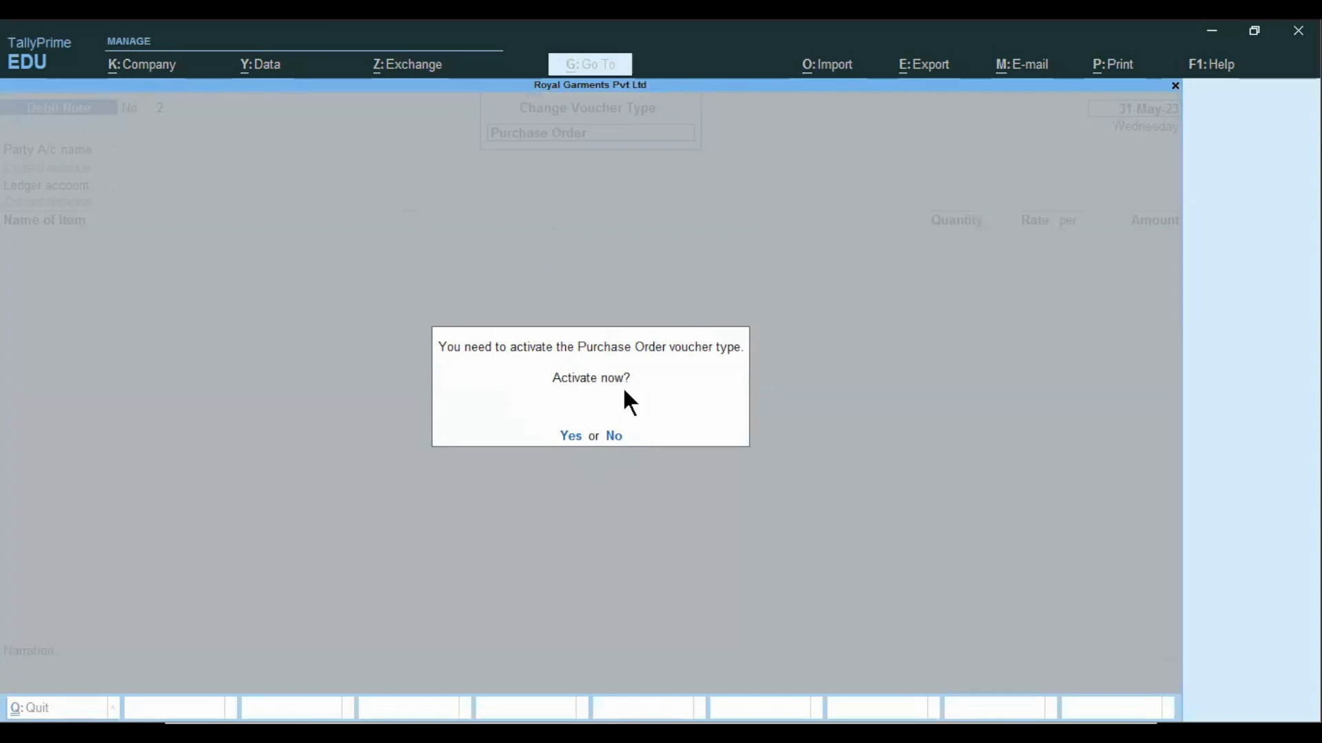
click(570, 434)
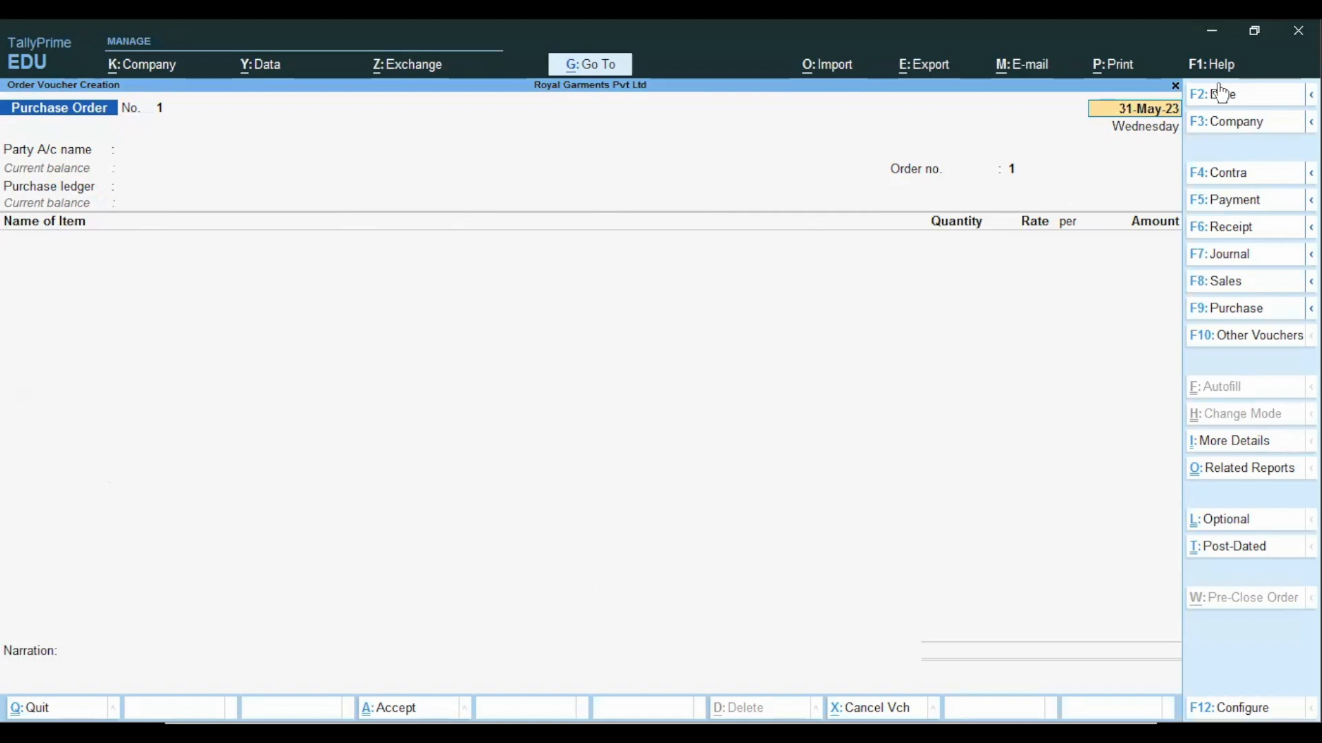
Set the purchase order's date to 1-Jun-23.
key(ctrl)
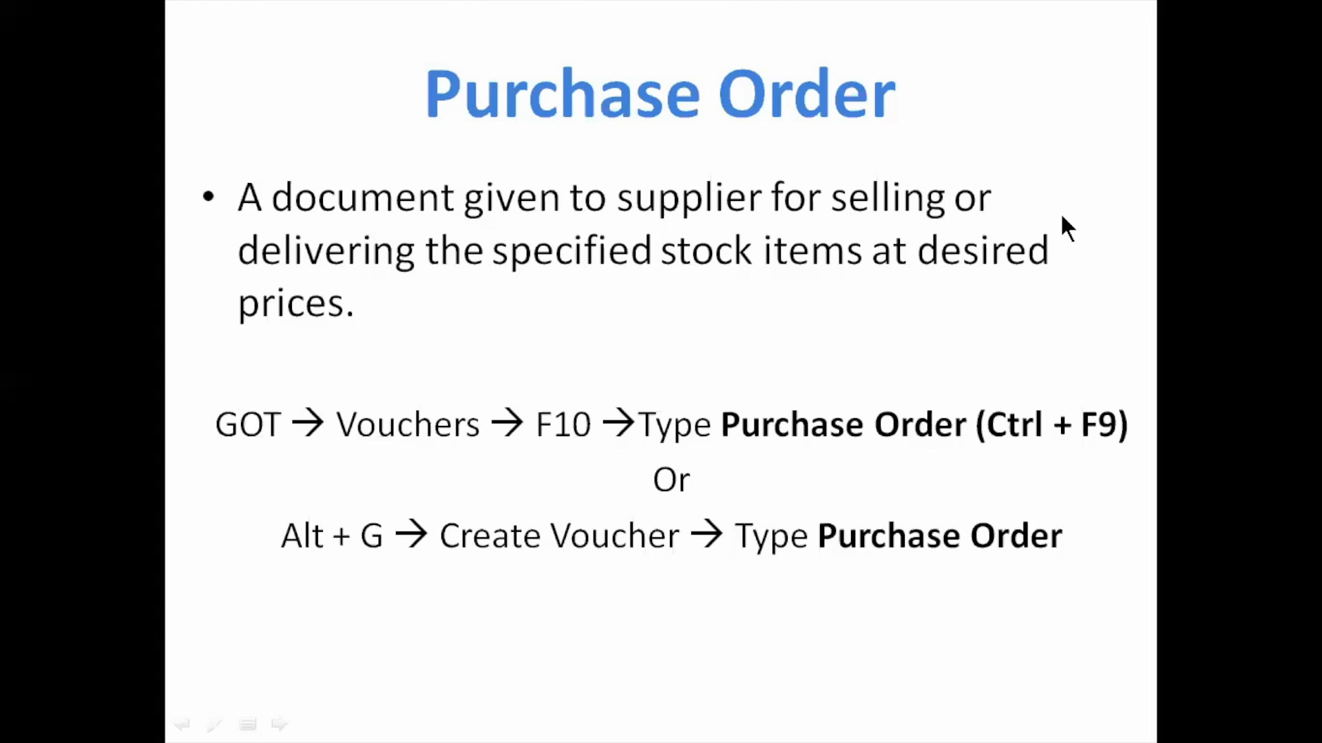
key(Right)
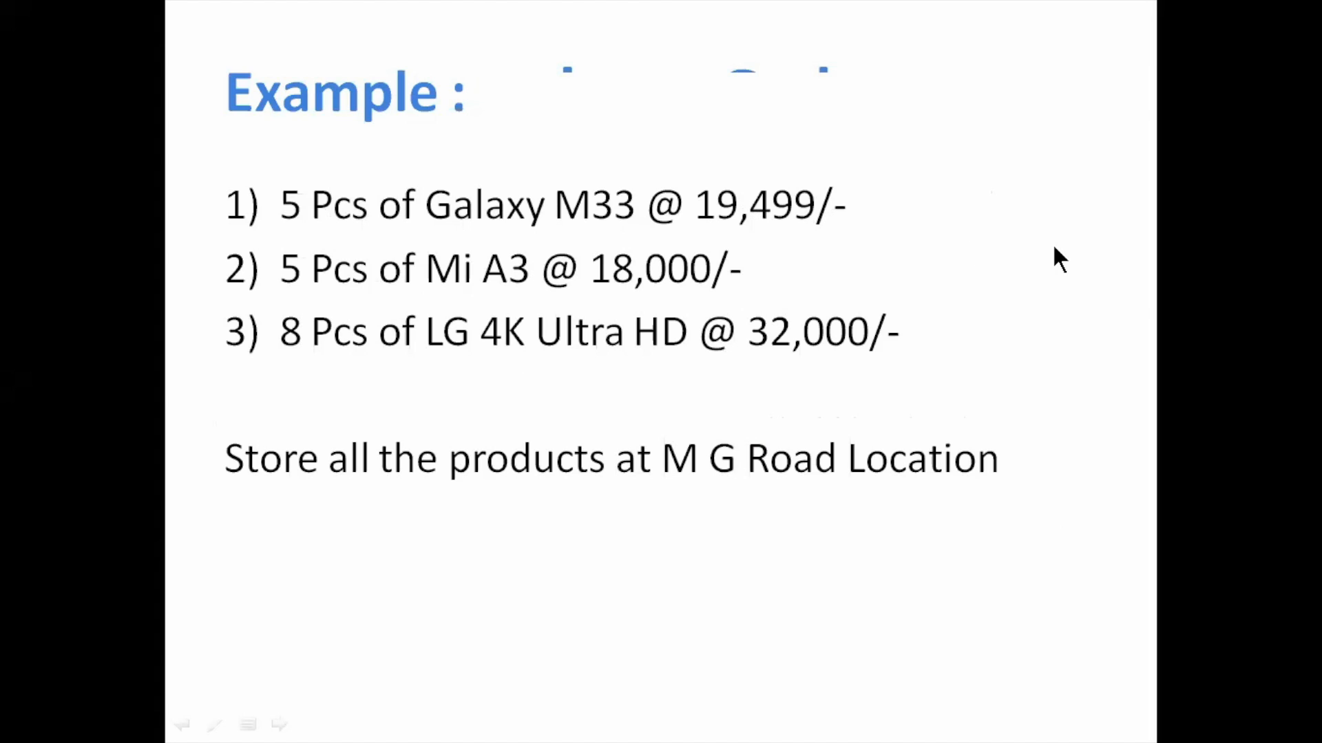
key(alt+Tab)
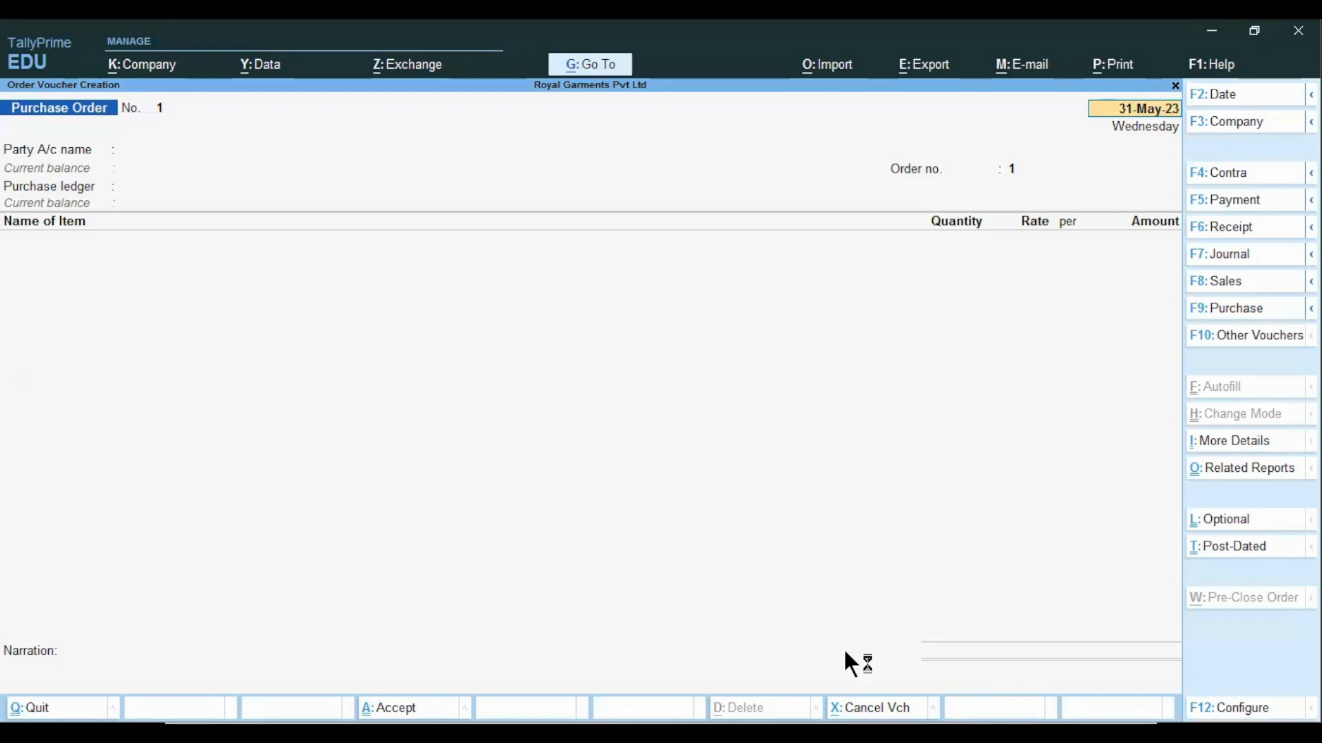
key(BackSpace)
text(1.6)
key(Return)
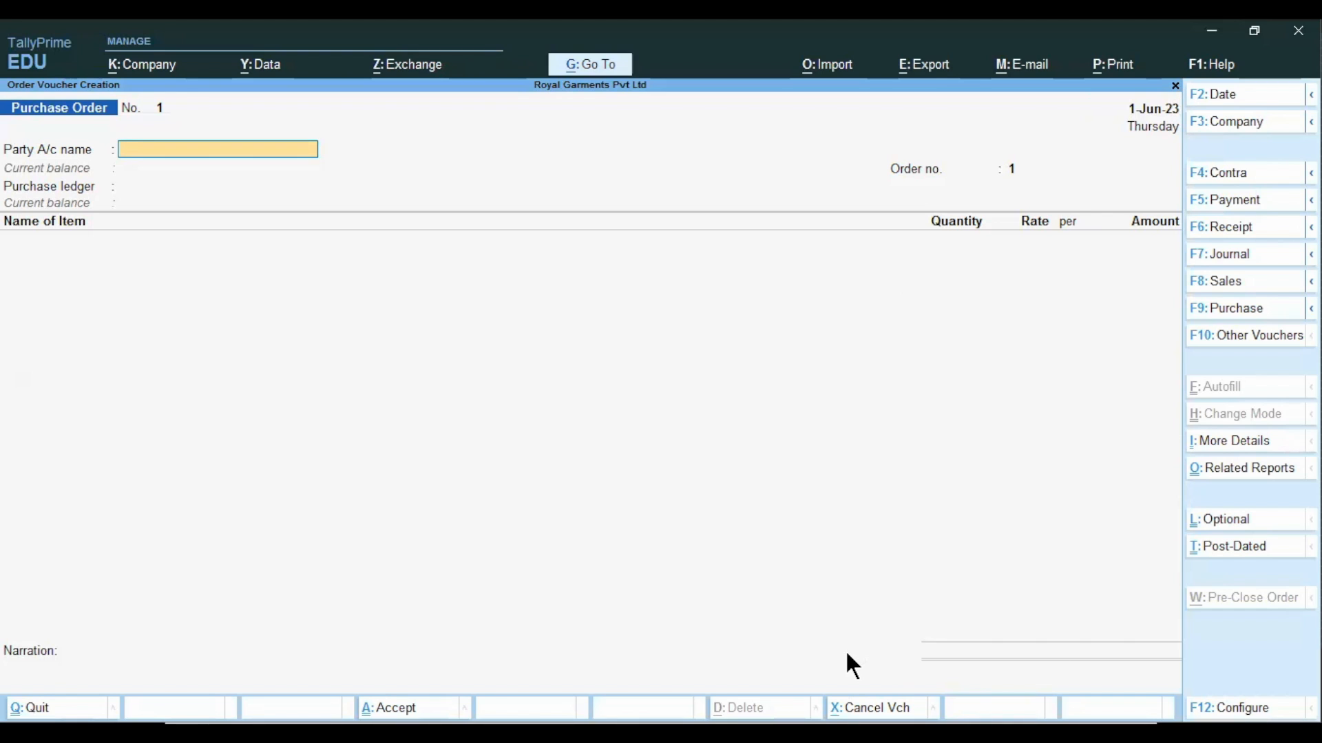
Start a new party ledger for the purchase order and name it M/s Style Mobiles.
text(/s)
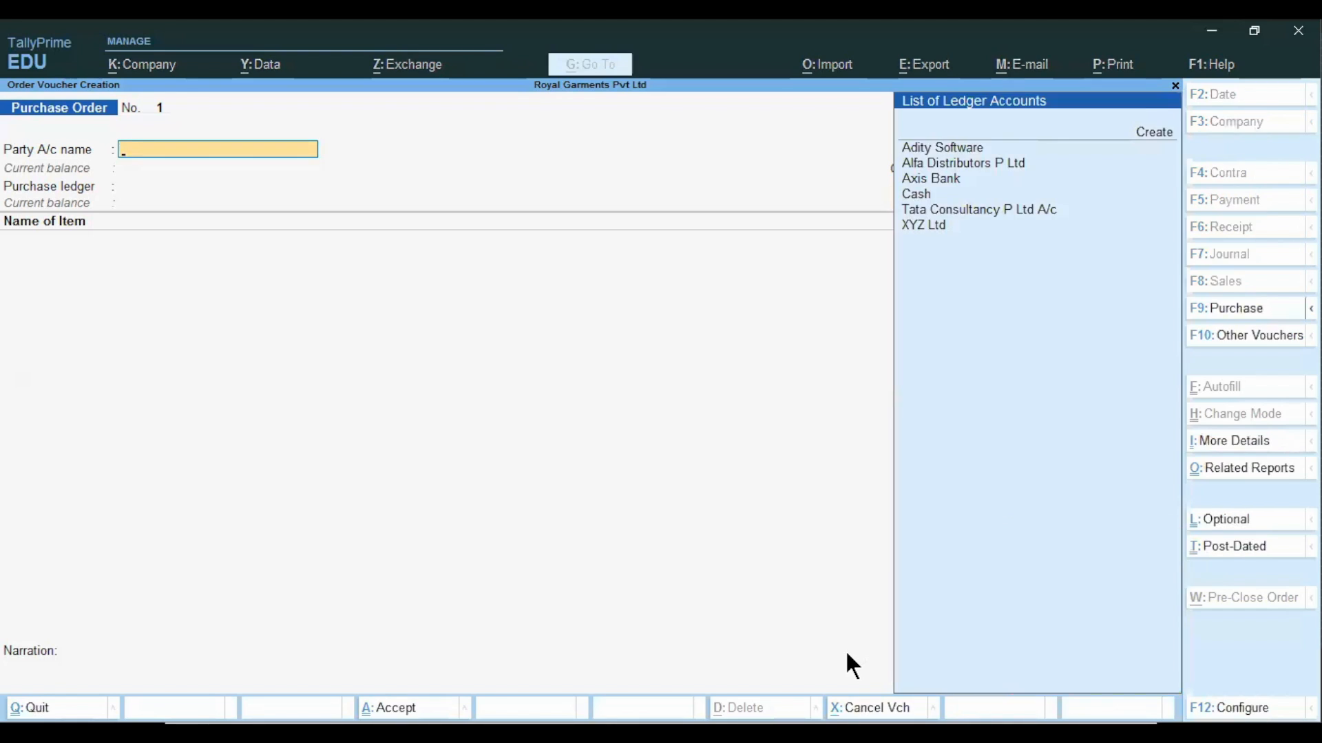
key(BackSpace)
key(BackSpace)
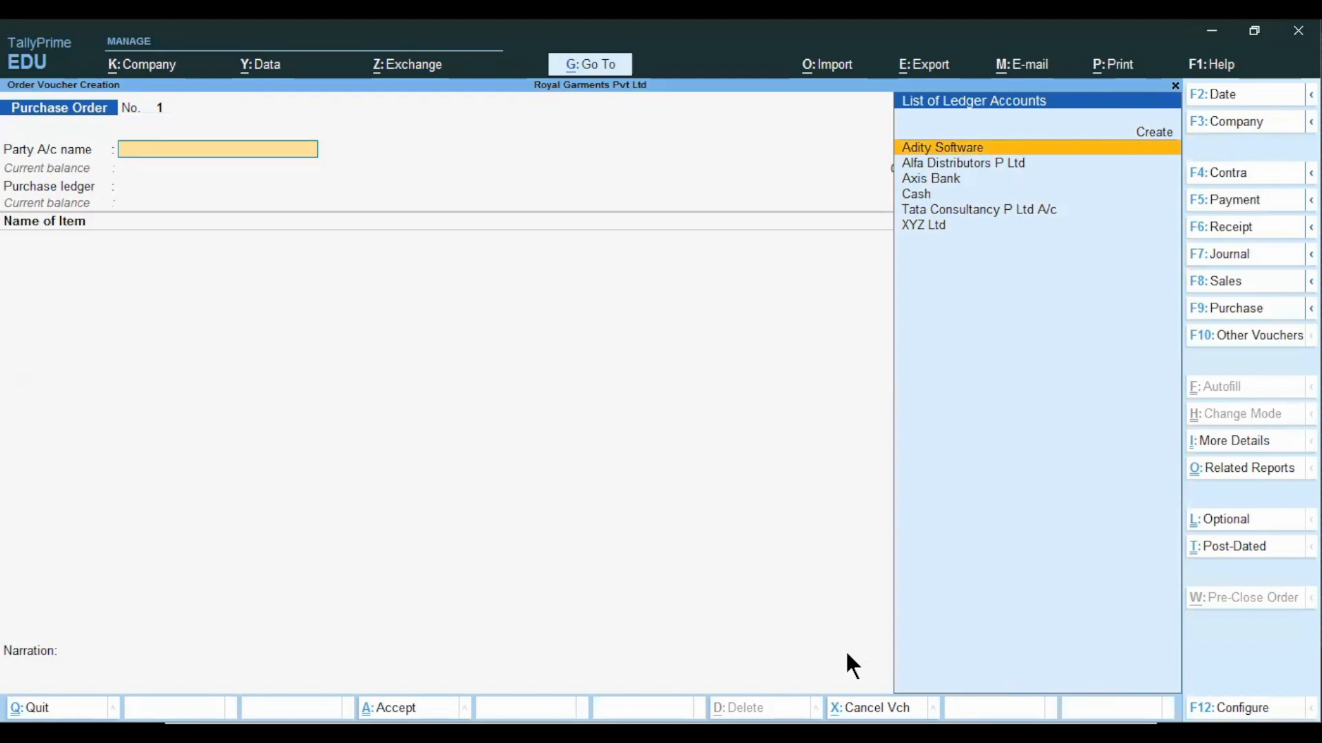
key(alt)
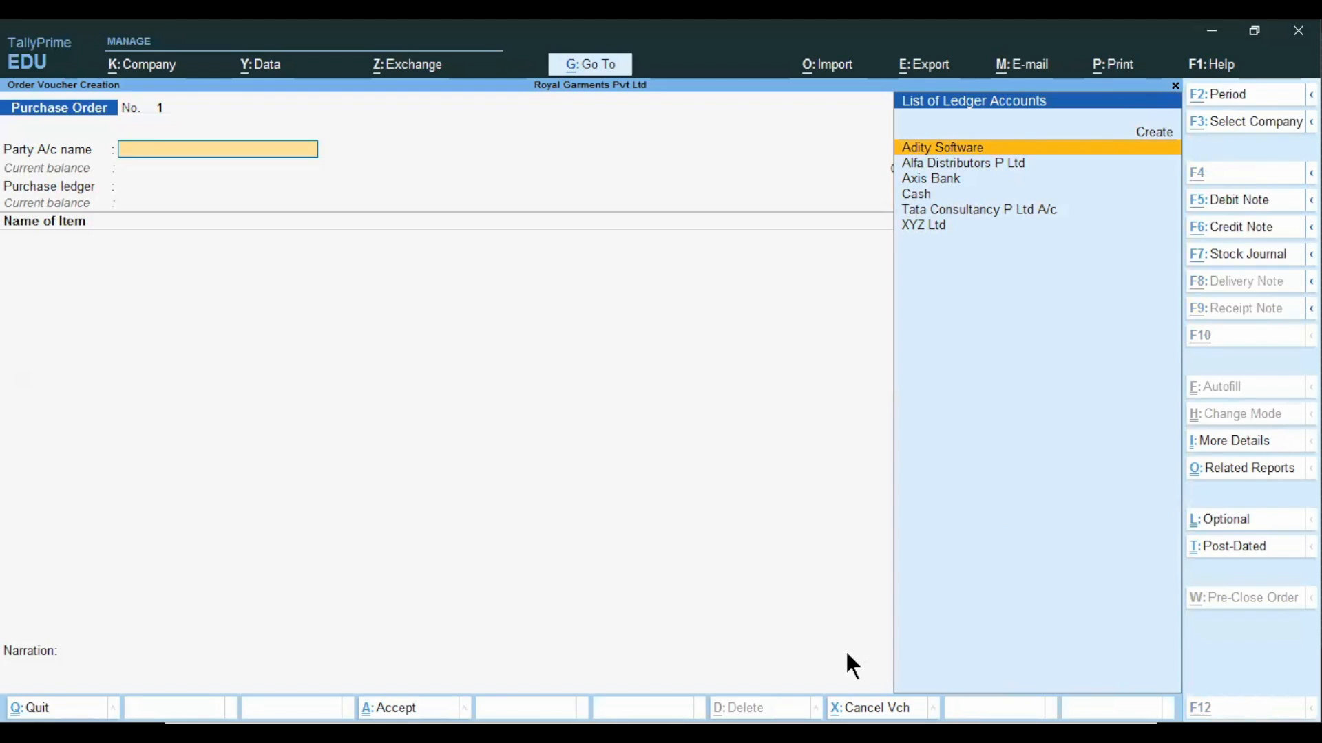
key(alt+c)
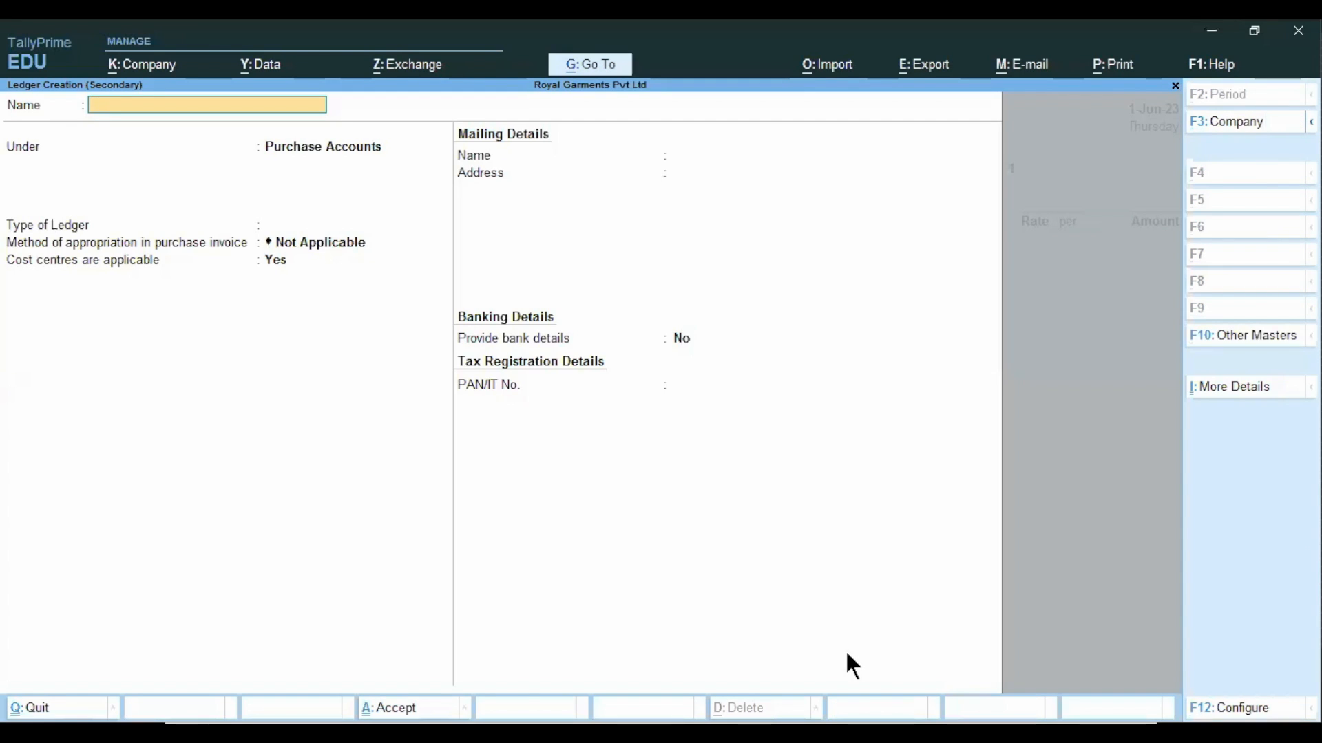
text(M/s Style Mobiles)
key(Return)
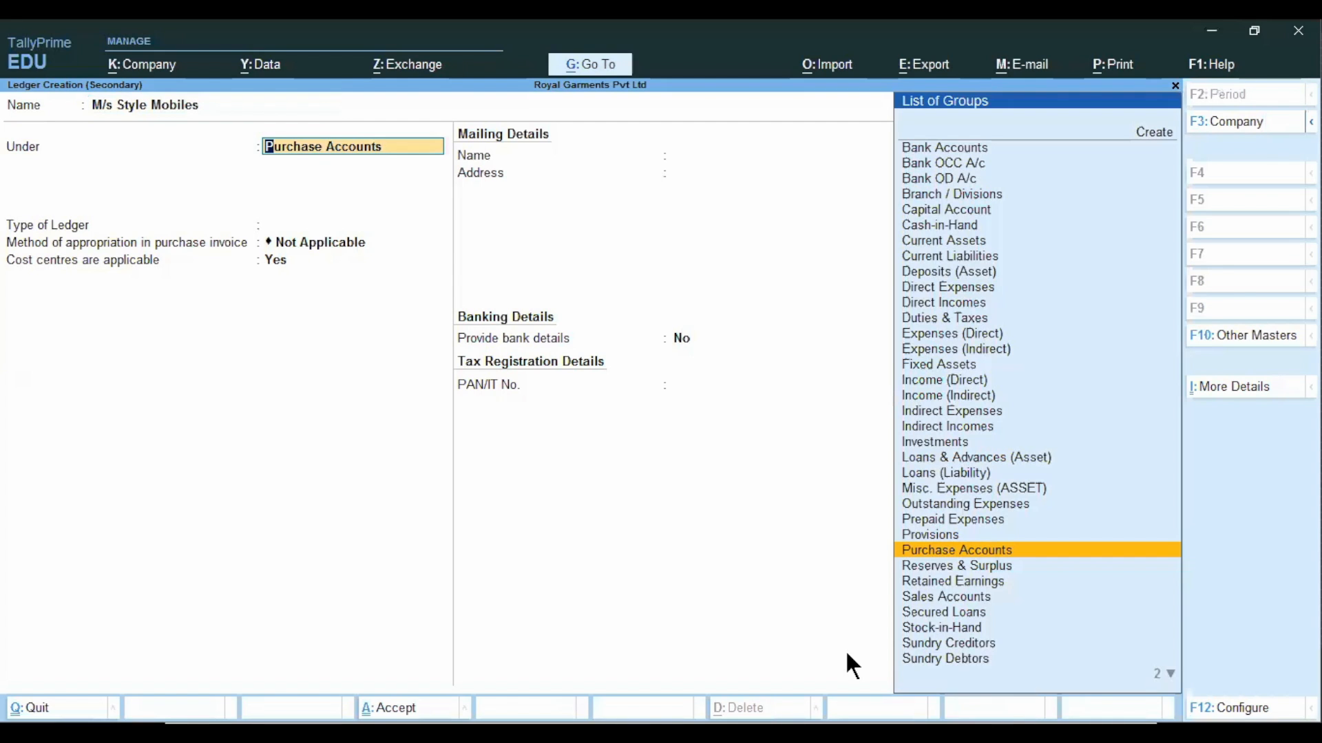
Group the ledger under Sundry Creditors, keeping bill-by-bill balances on and the credit period and credit limit blank.
text(Cre)
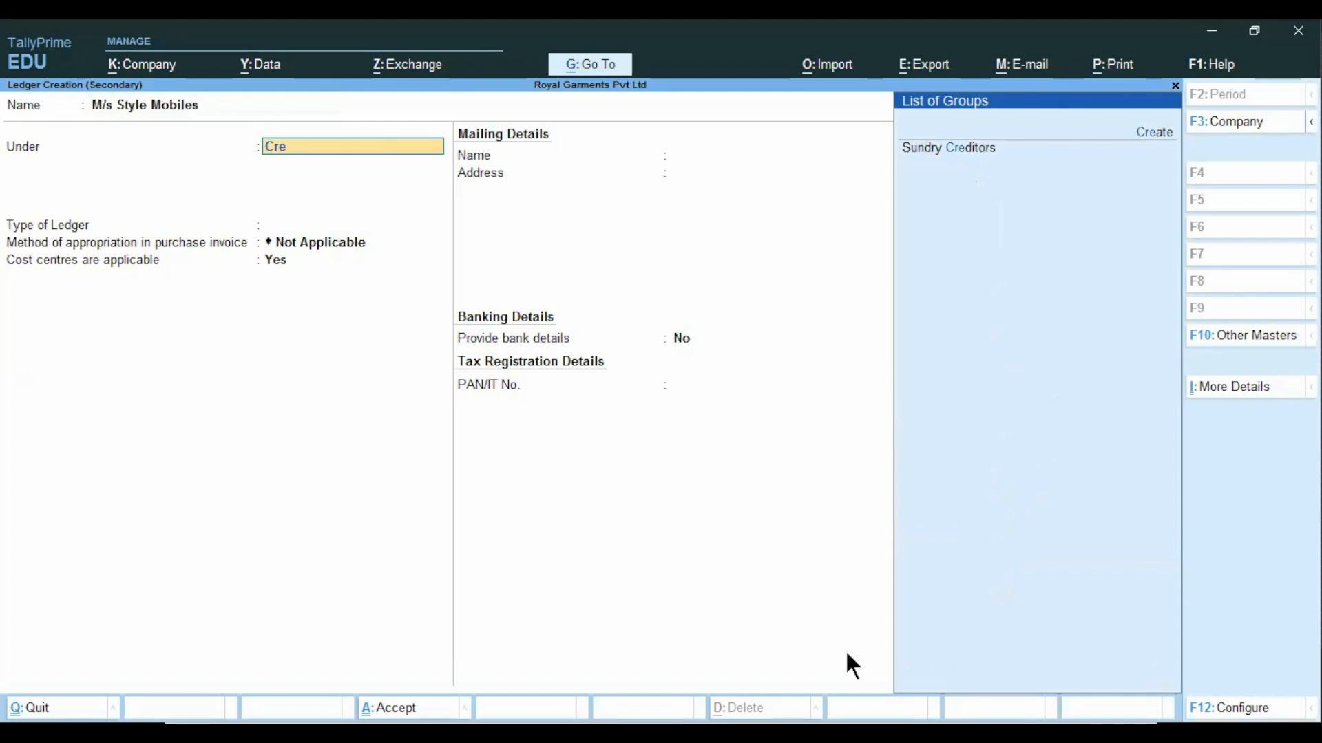
key(Down)
key(Return)
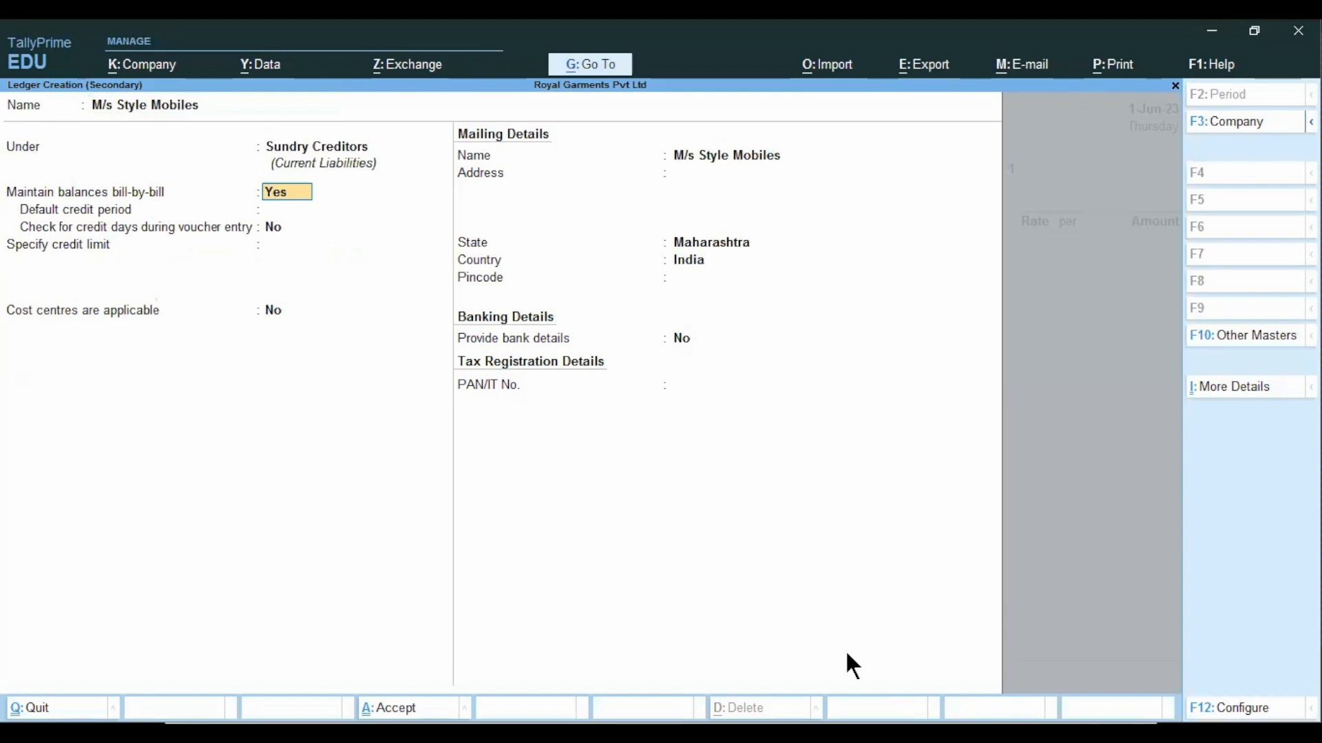
key(Return)
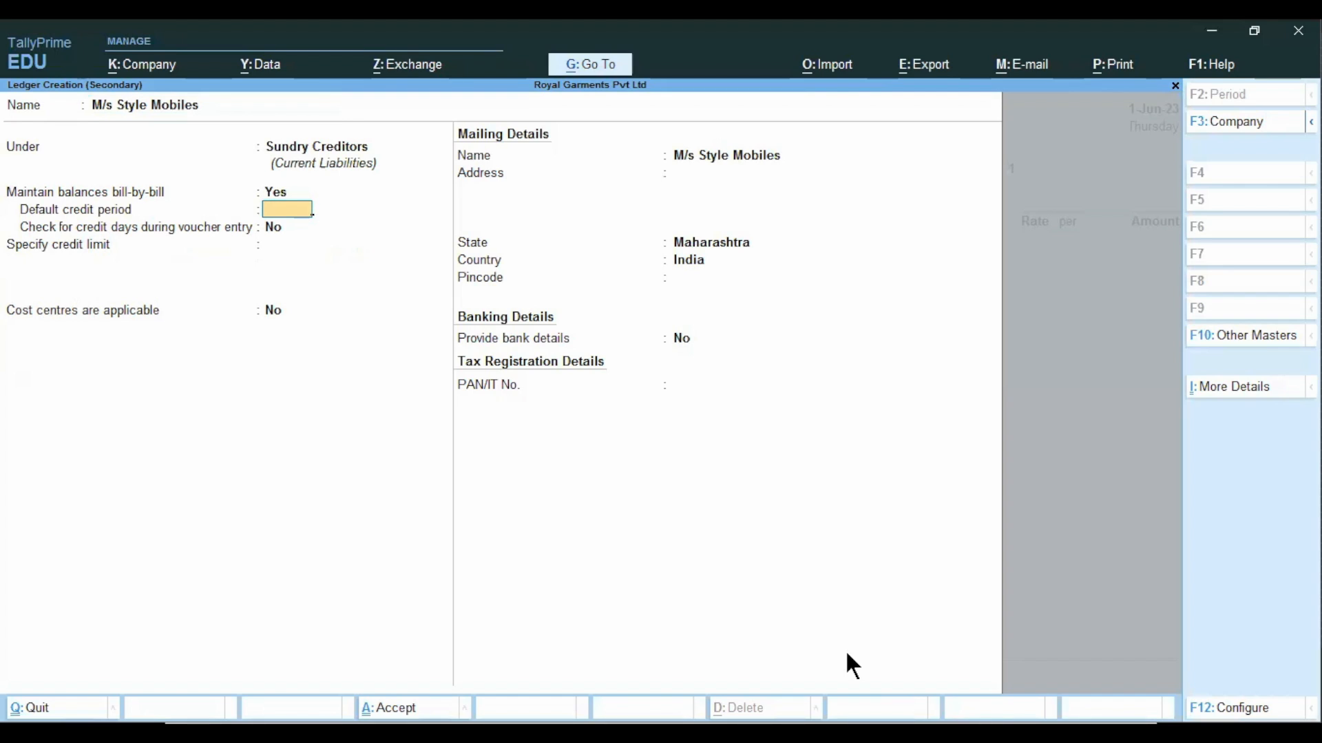
key(Return)
key(Return)
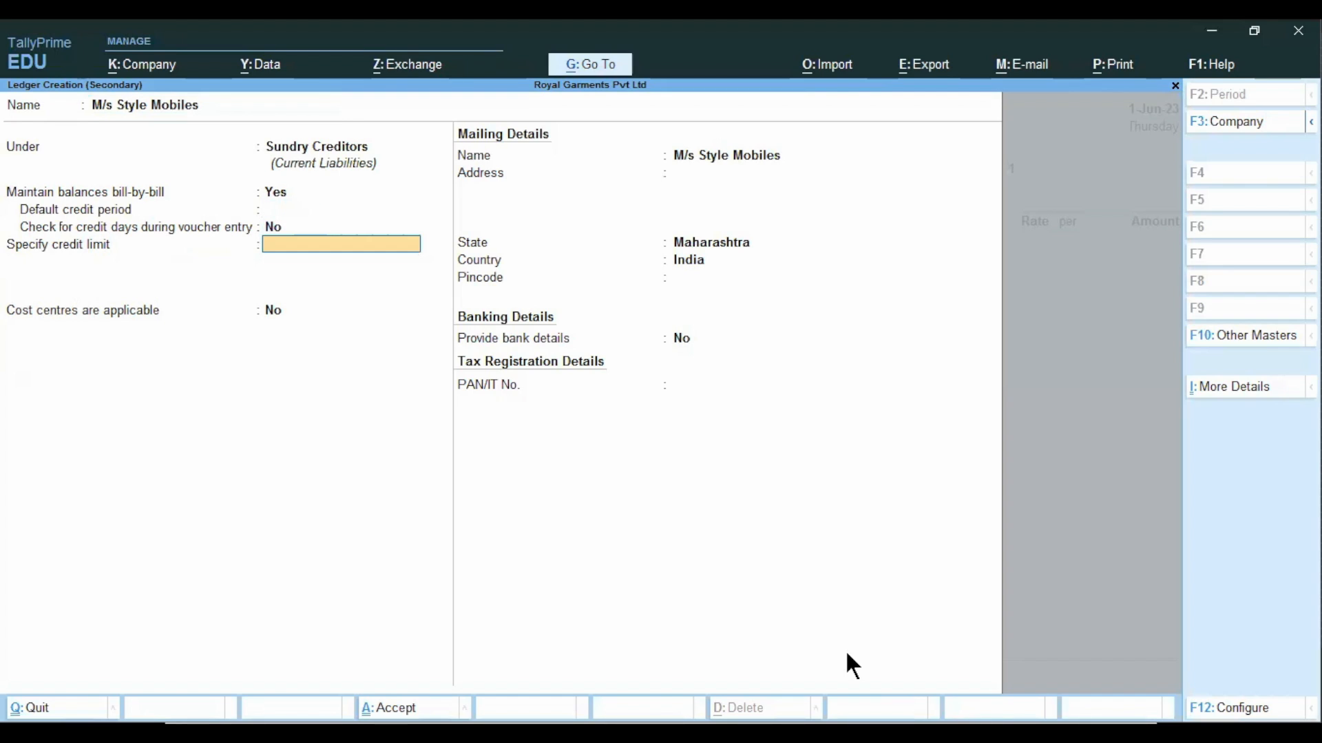
key(Return)
key(Return)
key(Return)
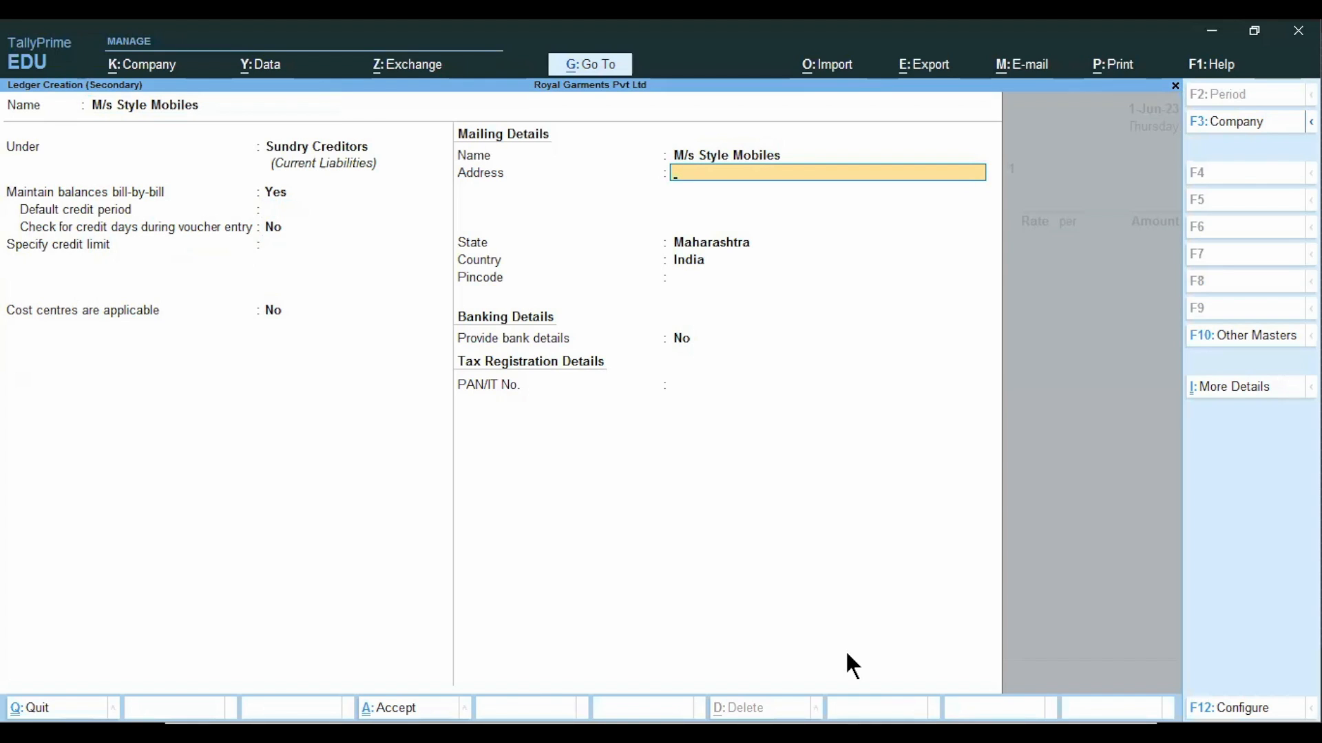
Save the ledger with Nasik as its mailing address and select it as the purchase order's party.
text(Nasik)
key(Return)
key(Return)
key(Return)
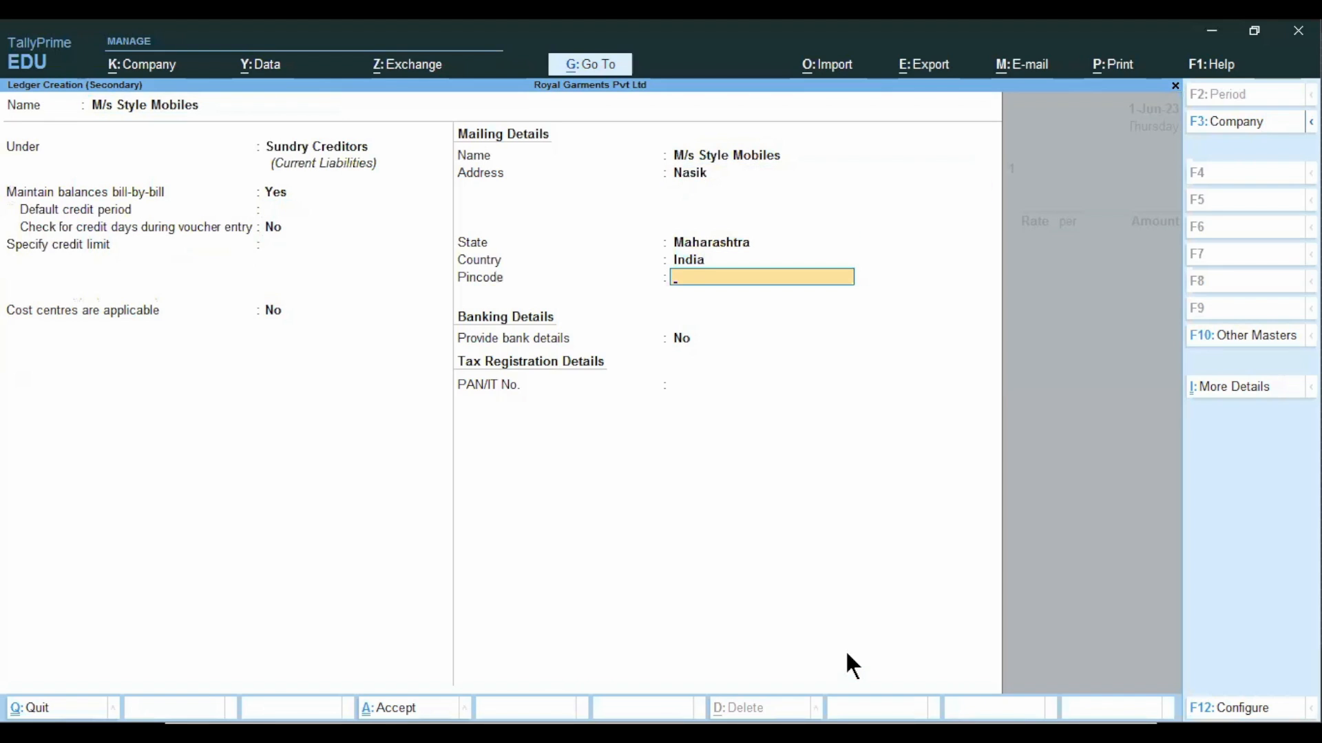
key(Return)
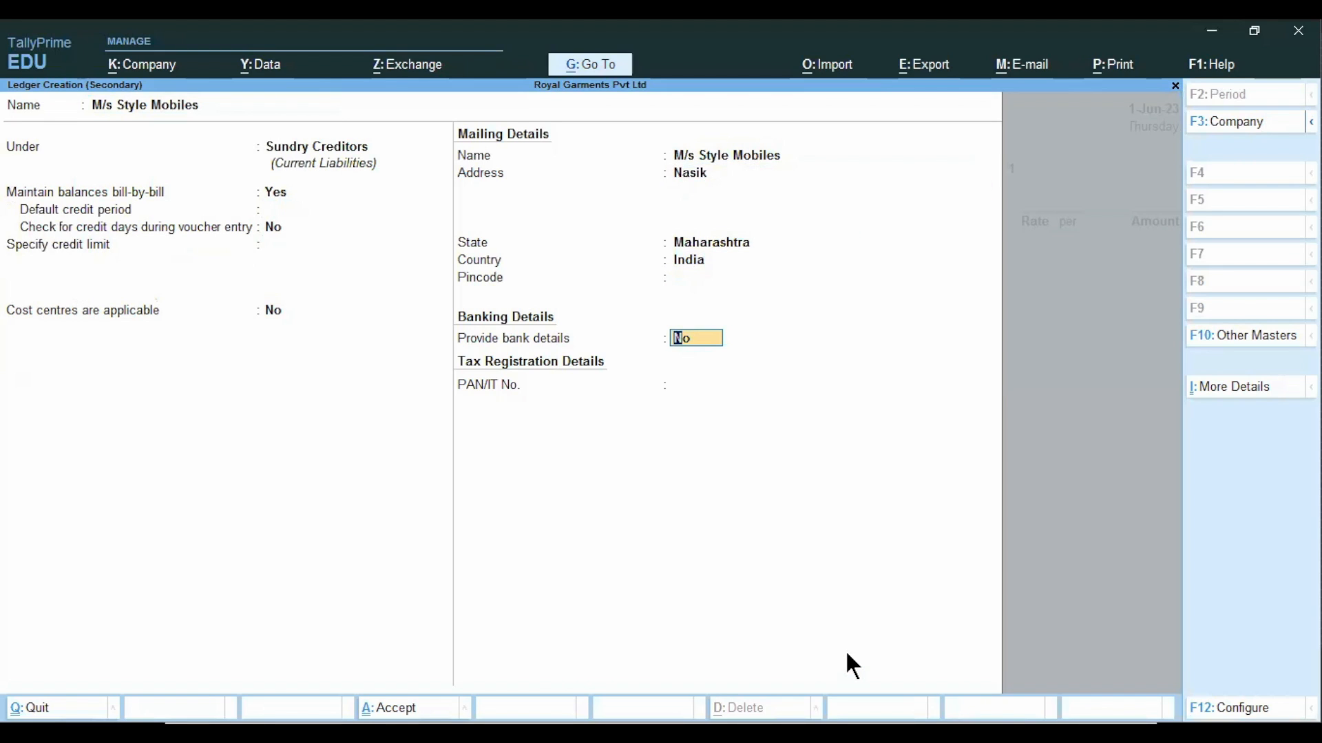
key(Return)
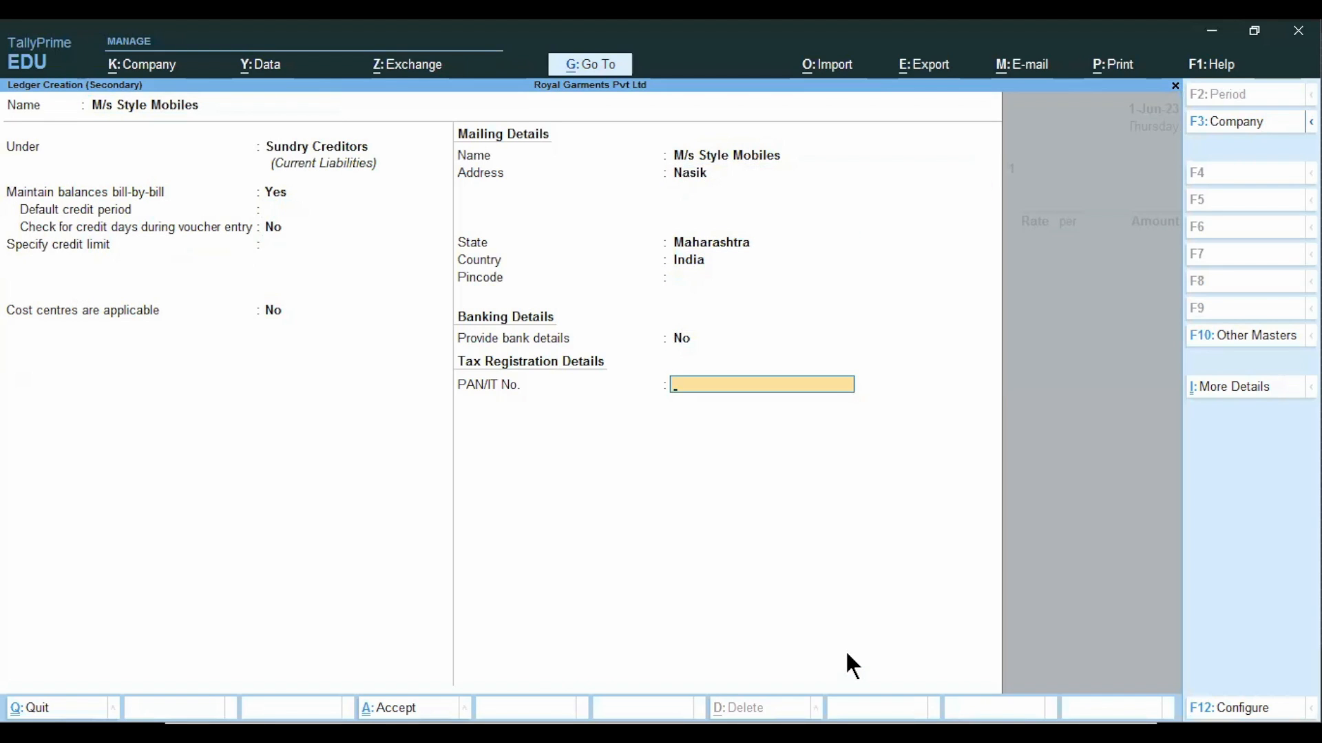
key(Return)
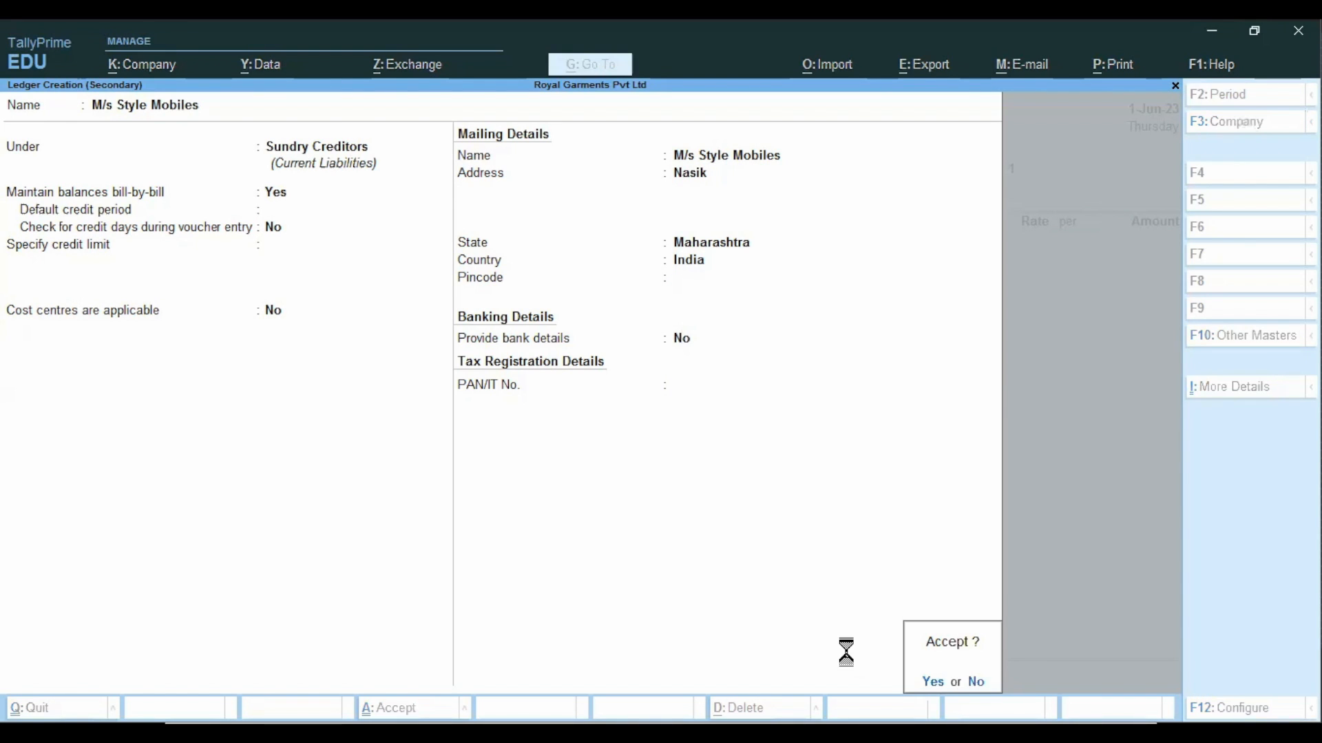
key(Return)
key(Return)
key(Escape)
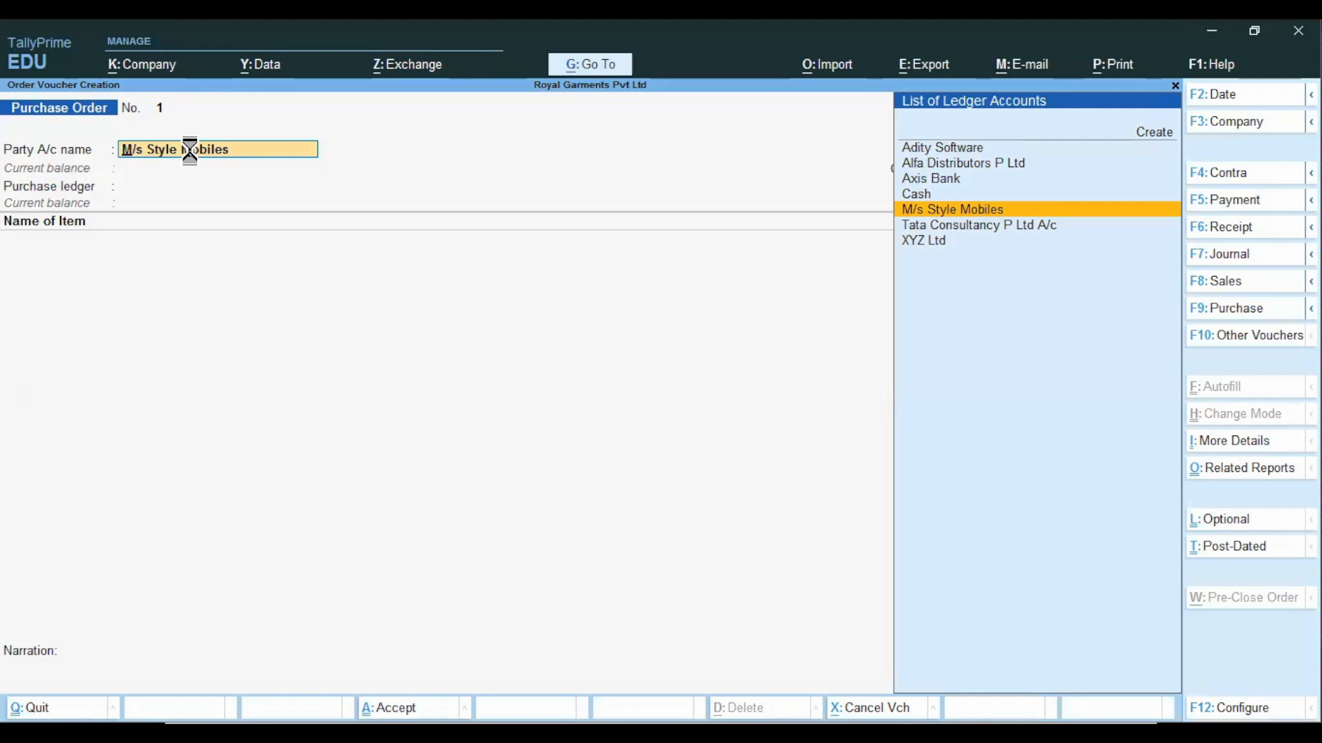
key(Return)
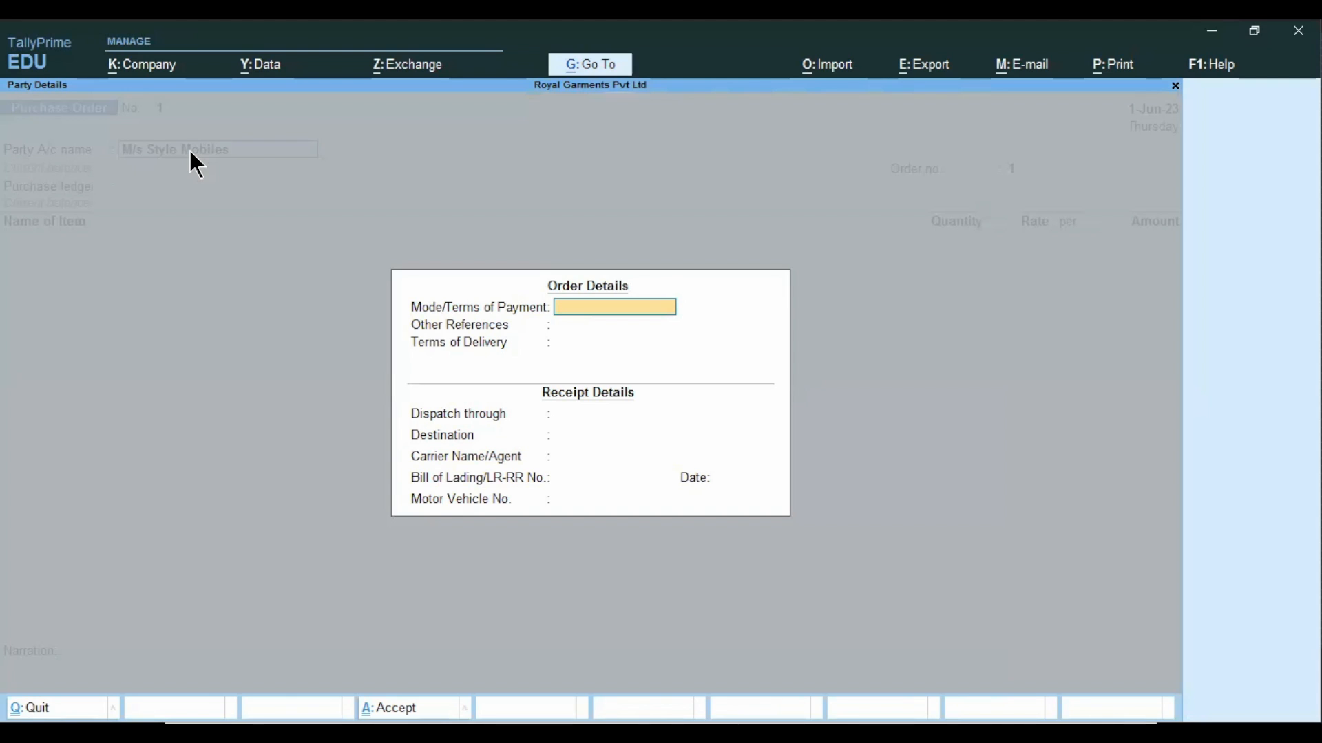
text(Through Cheque)
key(BackSpace)
key(BackSpace)
key(BackSpace)
Set the order's mode/terms of payment to "30 Days After Invoice".
key(BackSpace)
key(BackSpace)
key(BackSpace)
key(BackSpace)
key(BackSpace)
key(BackSpace)
key(BackSpace)
key(BackSpace)
key(BackSpace)
key(BackSpace)
key(BackSpace)
text(30)
text( Day)
text(s)
text( du,)
key(BackSpace)
key(BackSpace)
key(BackSpace)
text(After Invoice)
key(Return)
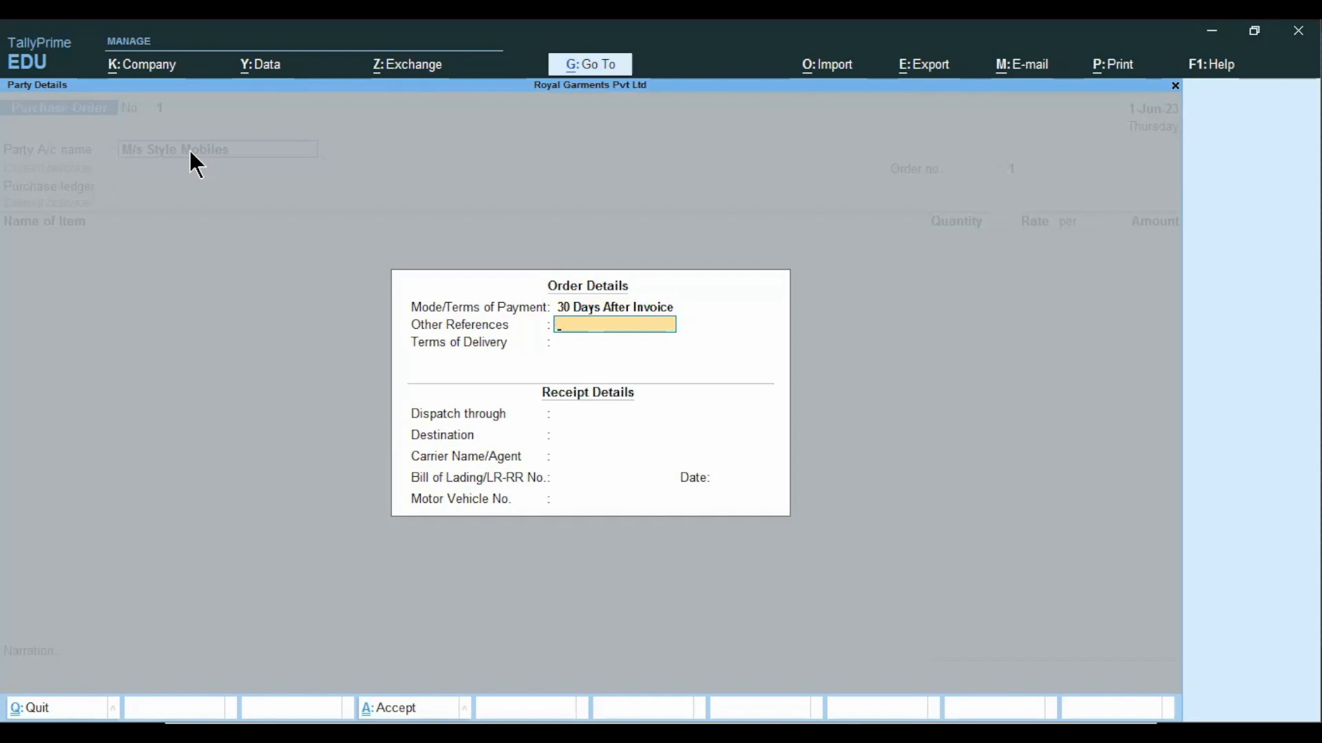
Leave the other references blank and set the terms of delivery to "By Road".
key(Return)
text(By)
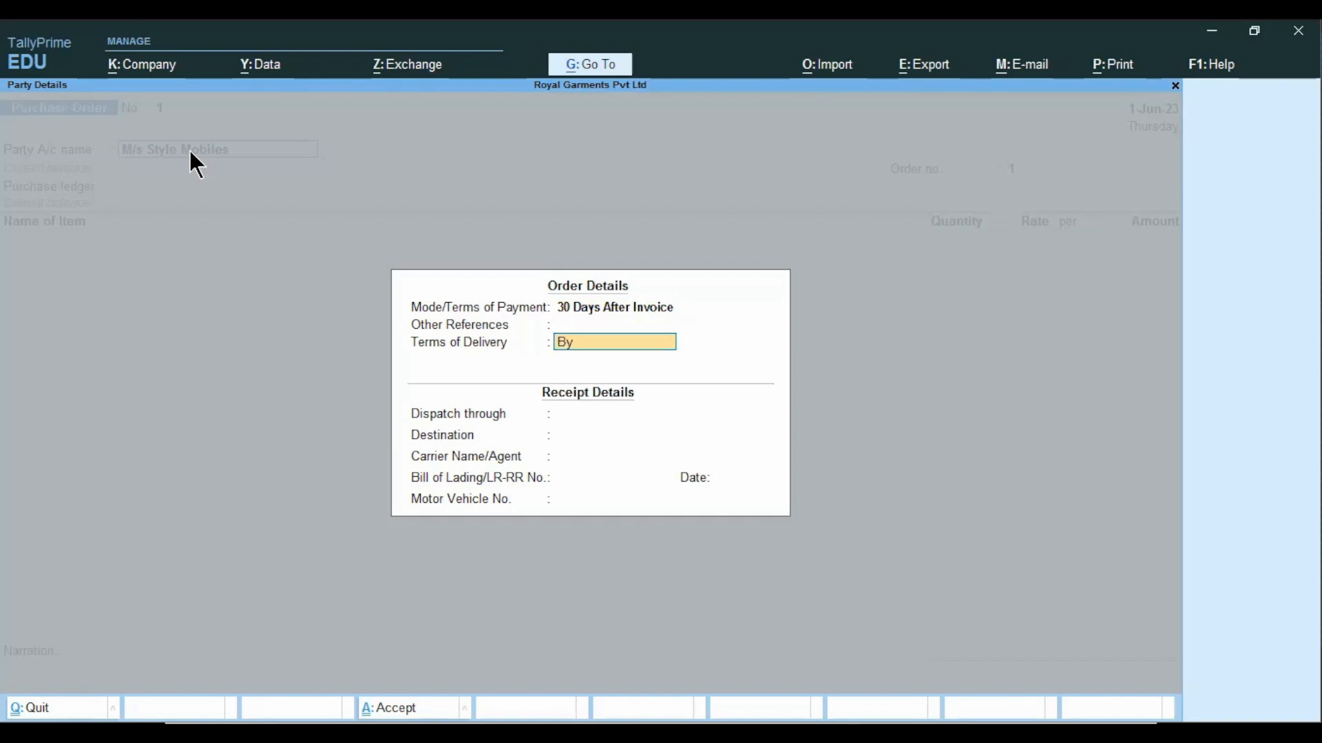
text( Road)
key(Return)
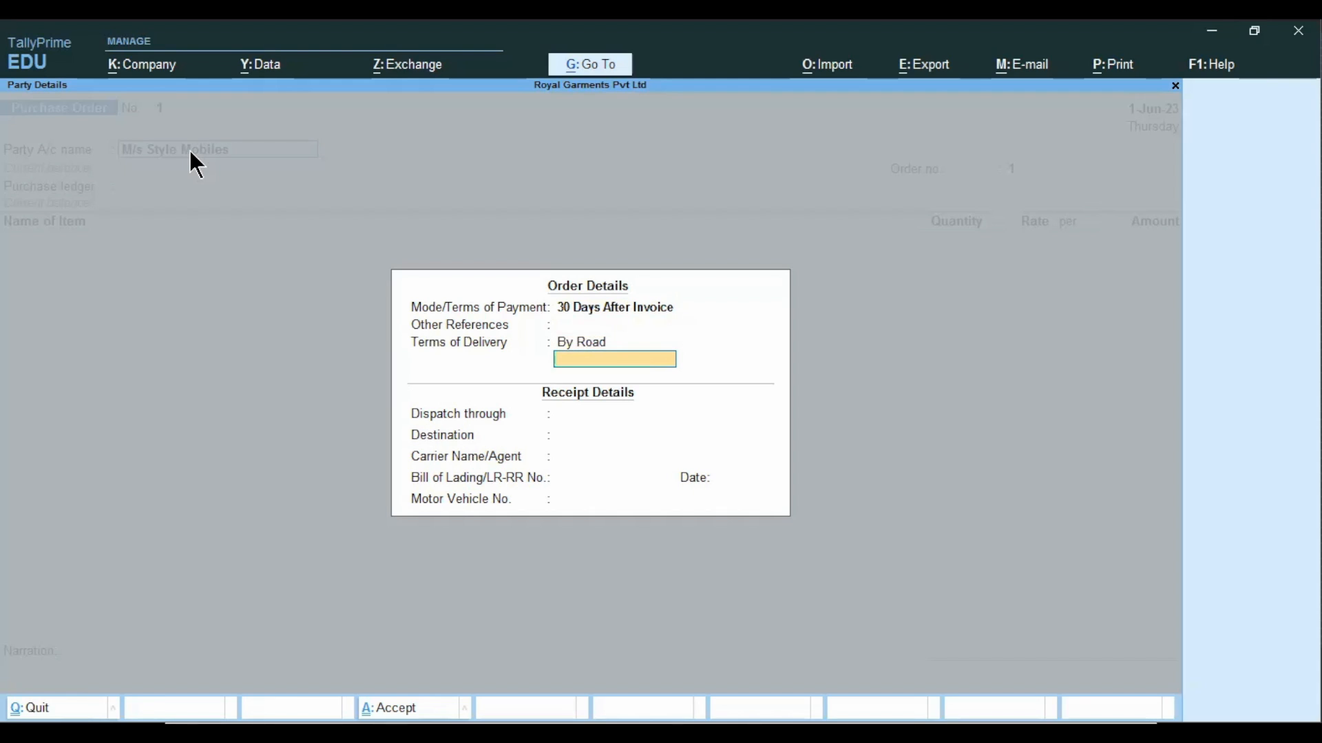
key(Return)
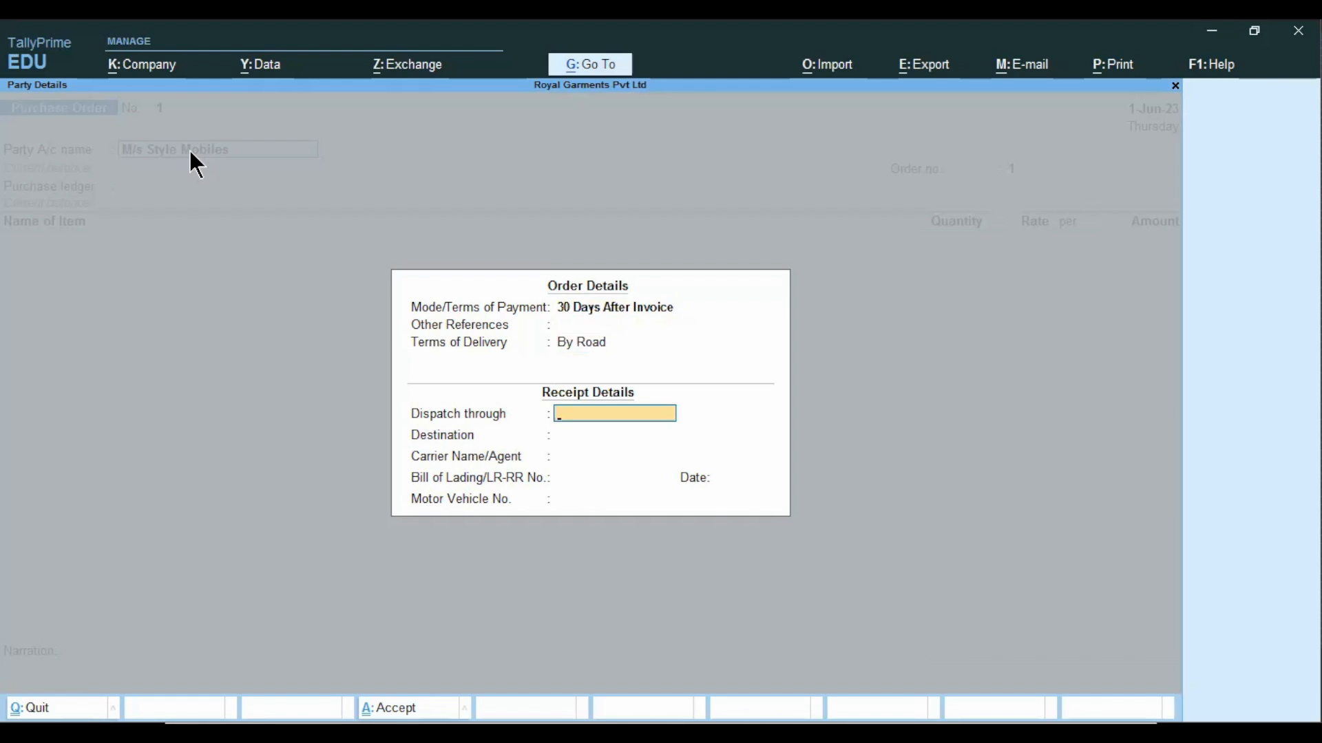
Enter Cargo as the dispatch method and M G Road as the destination in the receipt details.
text(Cargo)
key(Return)
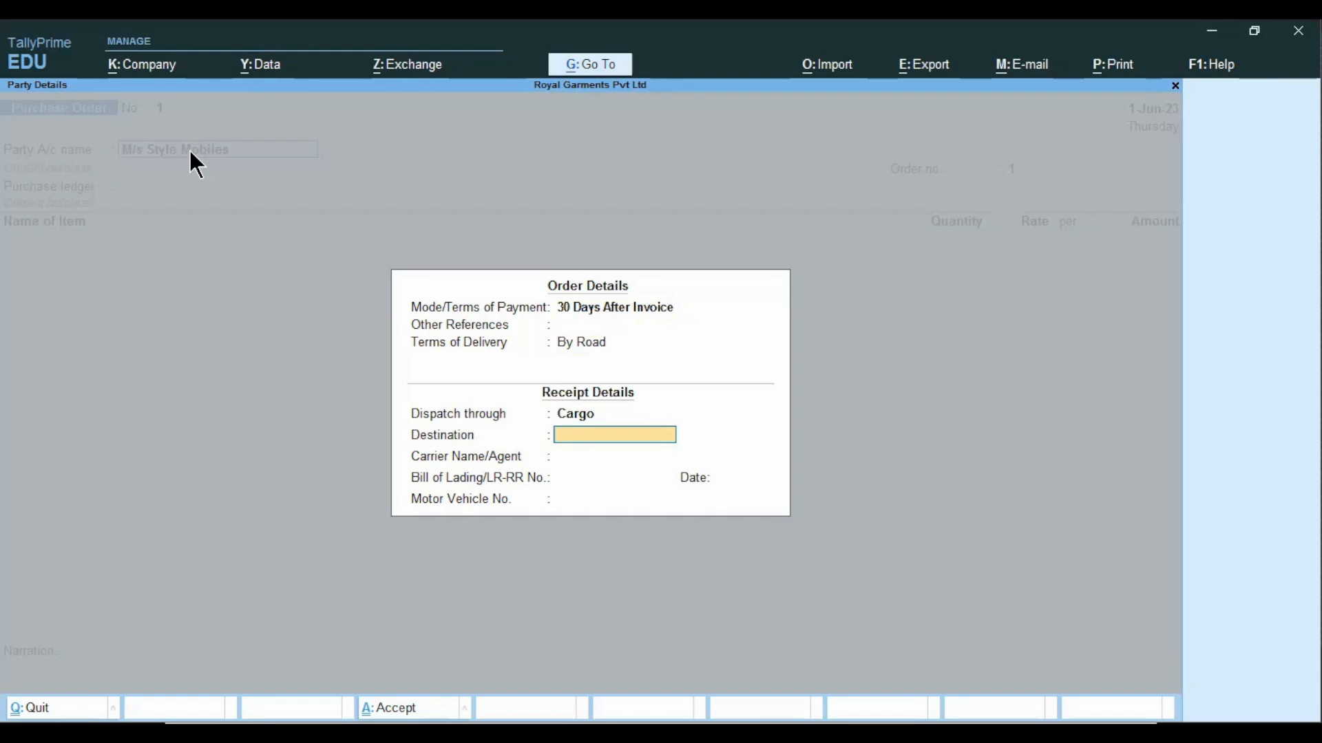
text(Mg)
key(BackSpace)
text(G Road)
key(Return)
key(Return)
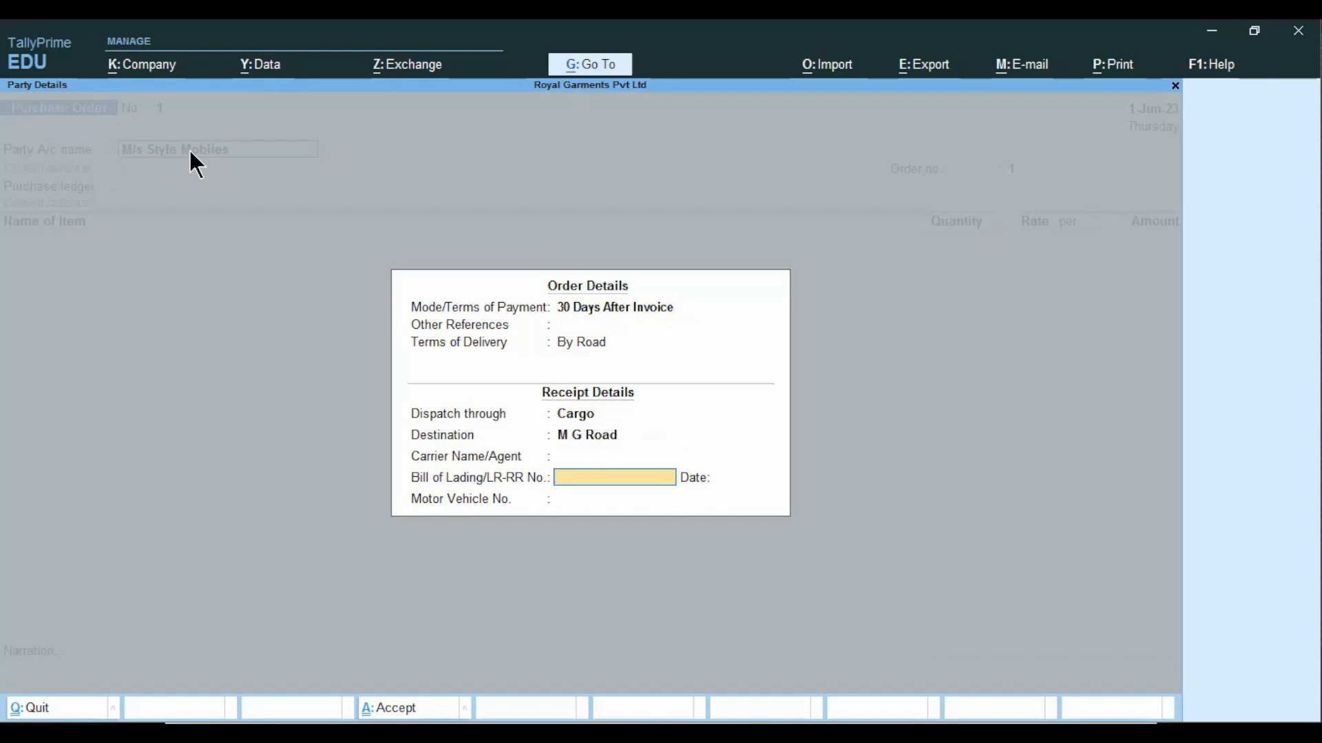
Leave the carrier, bill of lading and motor vehicle fields blank and finish the order details.
key(BackSpace)
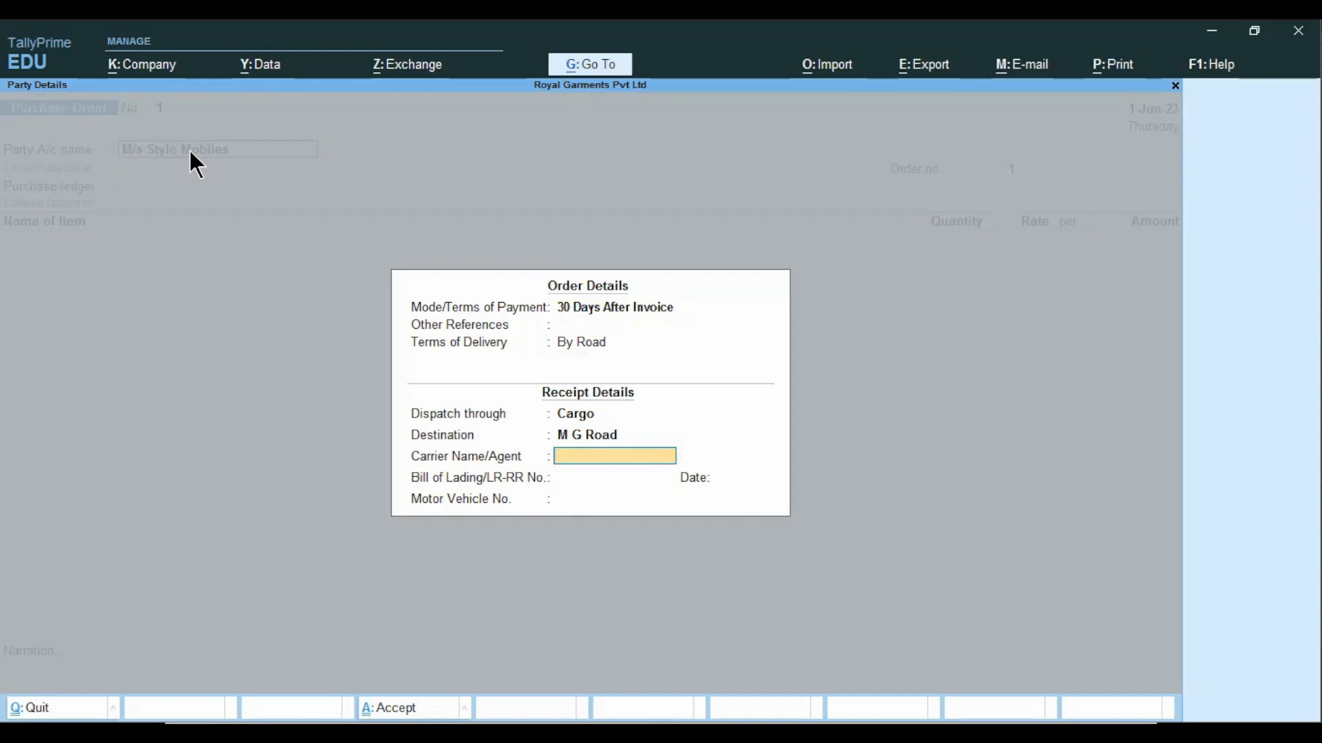
key(Return)
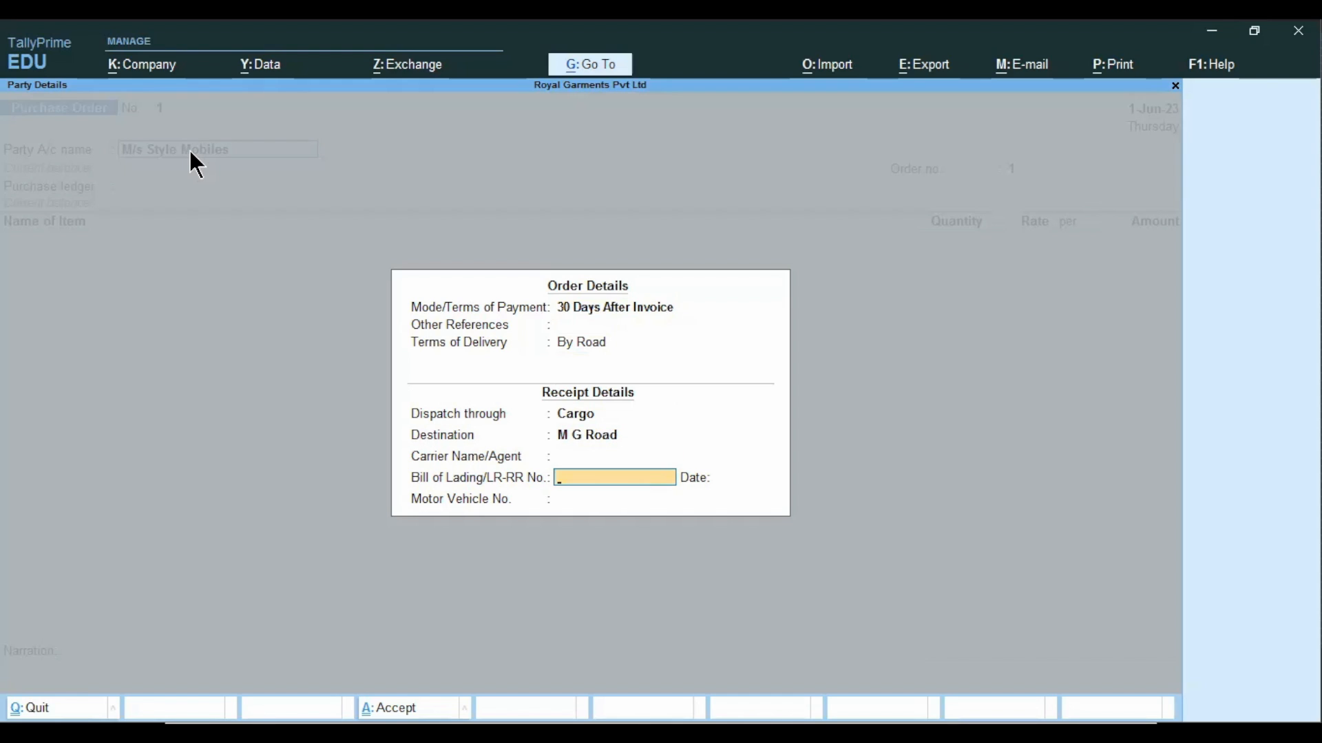
key(Return)
key(Return)
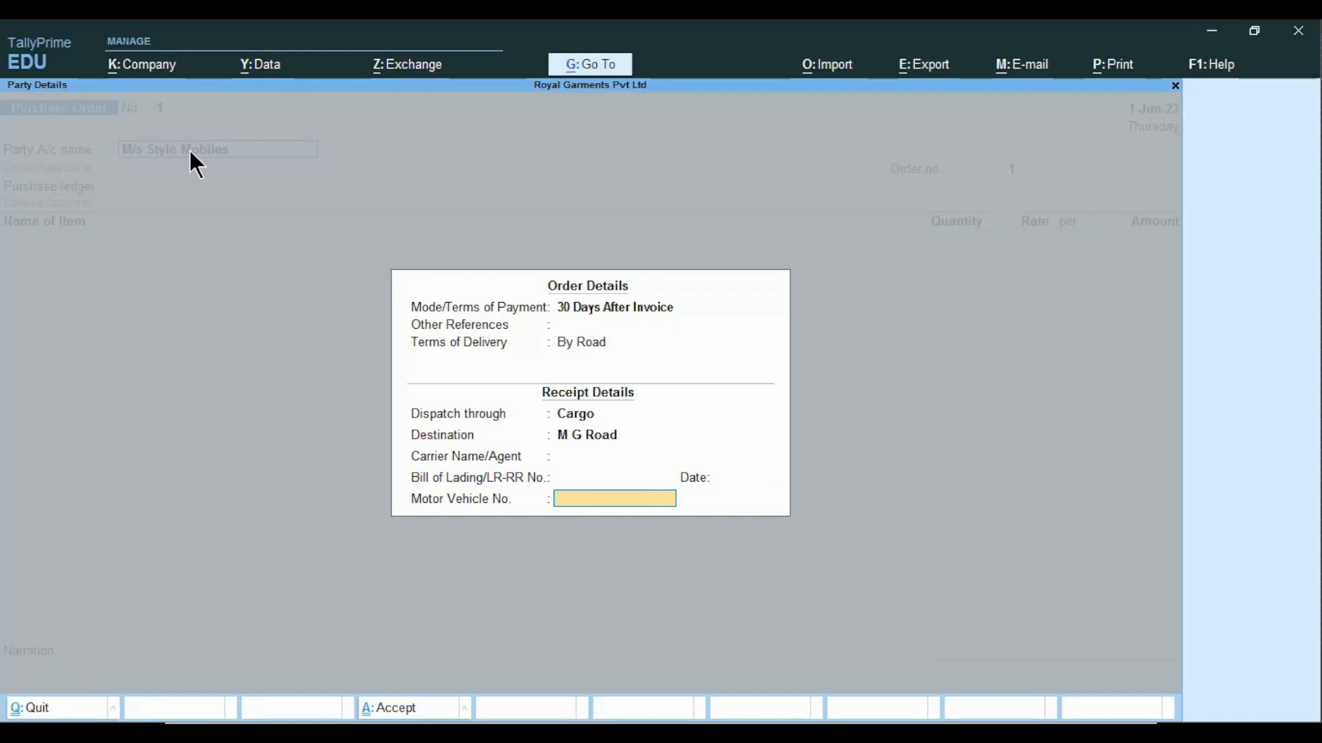
key(Return)
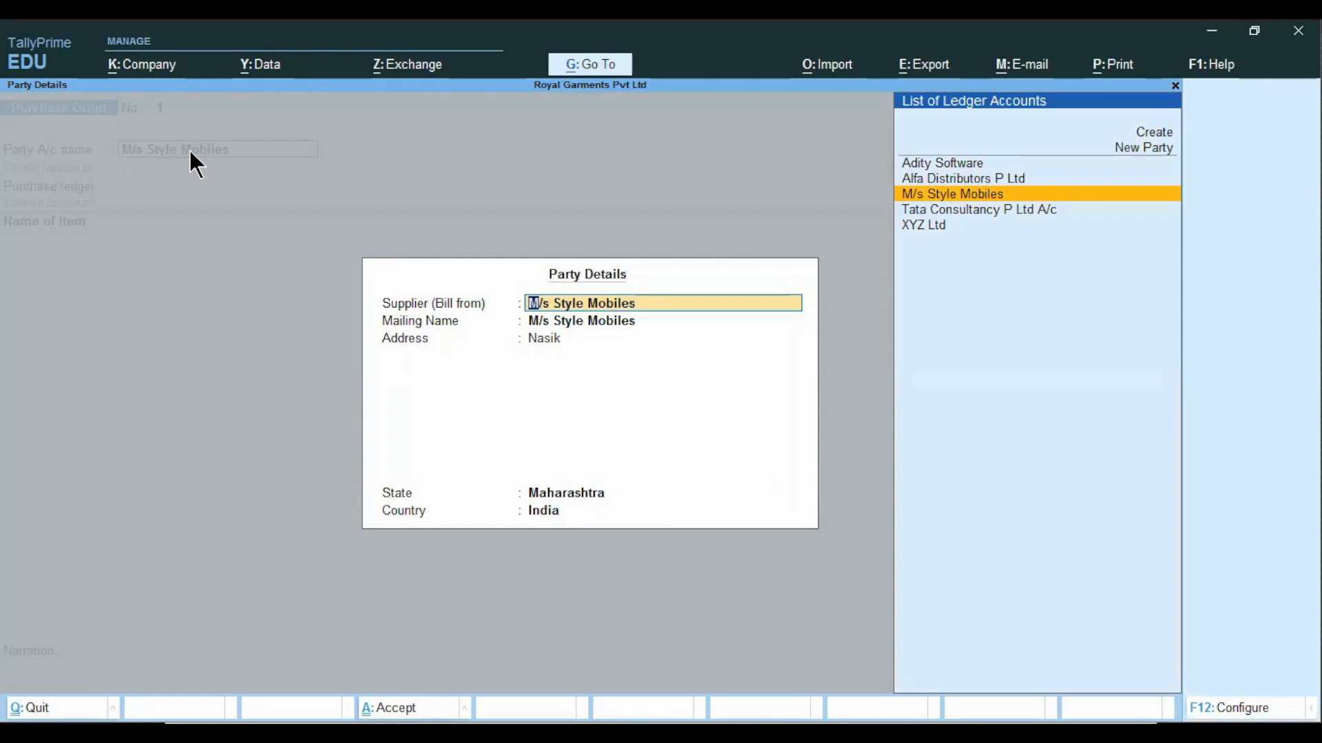
Accept the supplier's party details for M/s Style Mobiles with the existing mailing name, address, state and country.
key(Return)
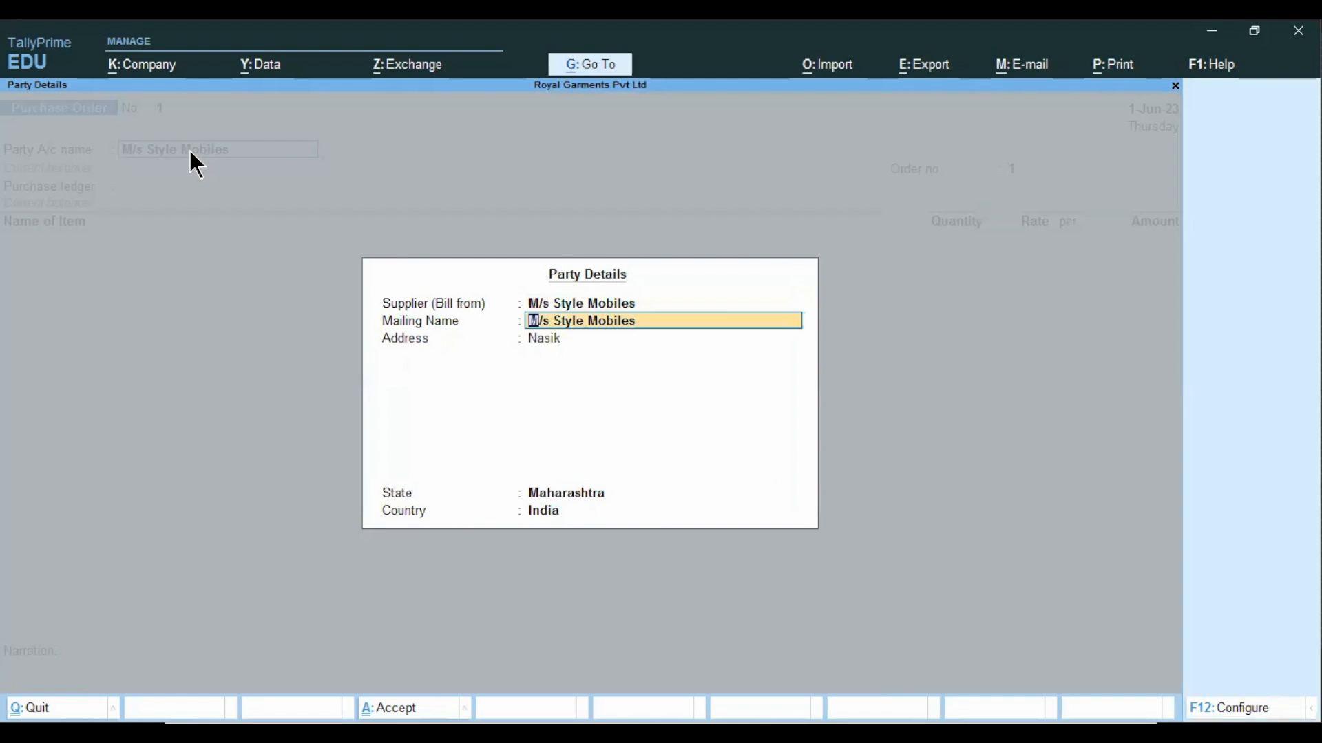
key(Return)
key(Return)
key(Return)
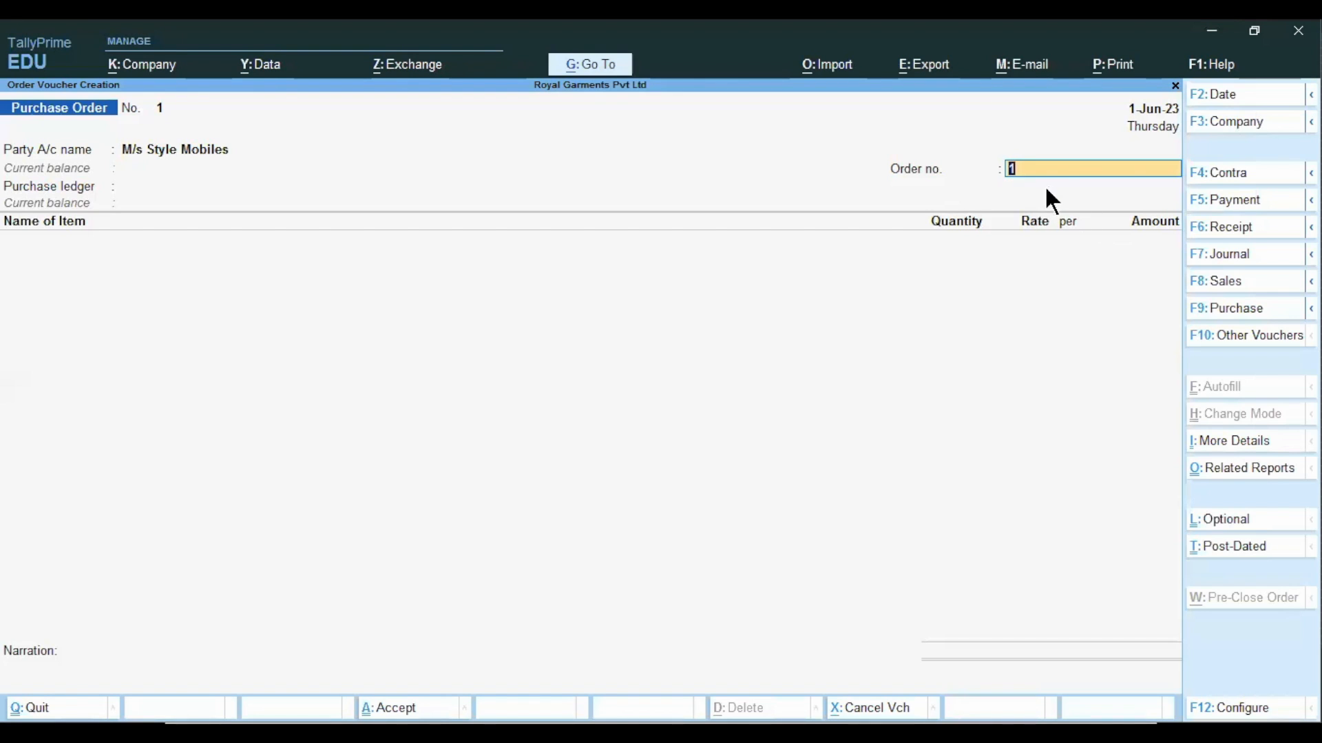
Enter the purchase order's order number and choose Purchase A/c as the purchase ledger.
text(PO/SM/0)
key(Return)
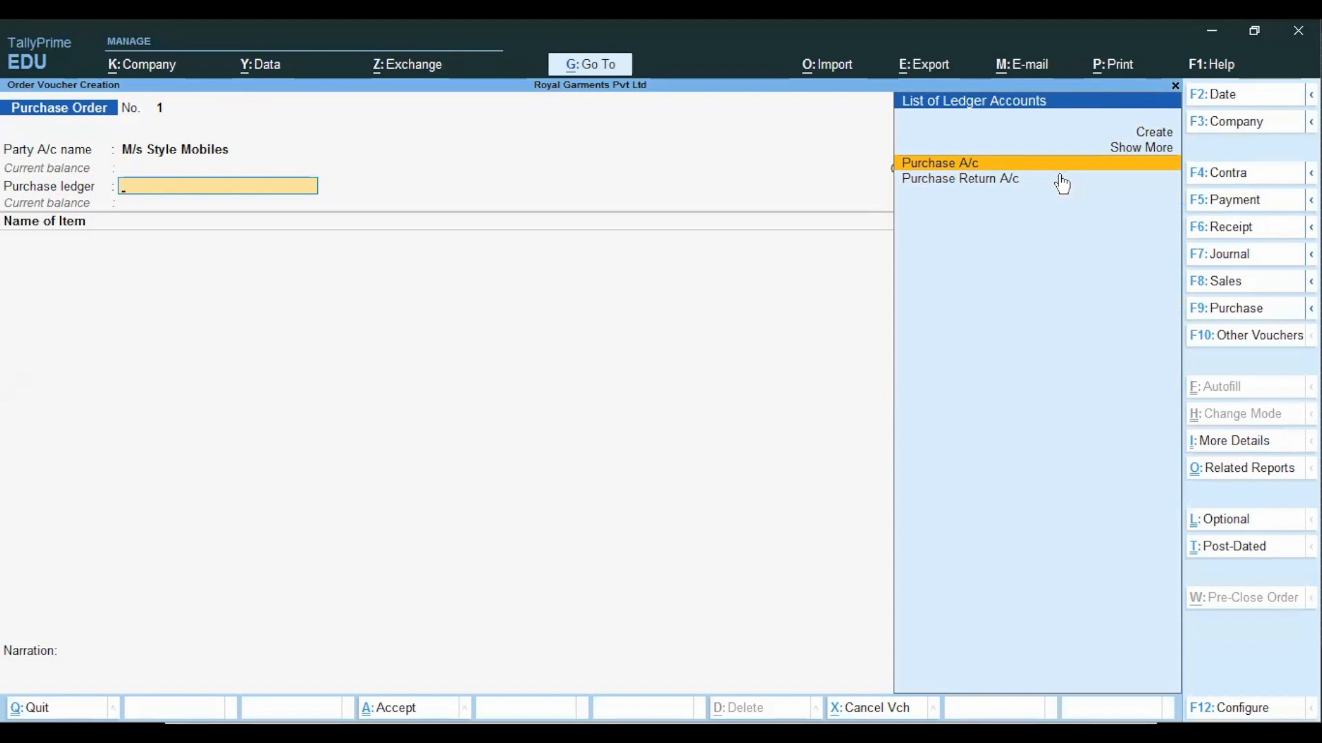
key(Return)
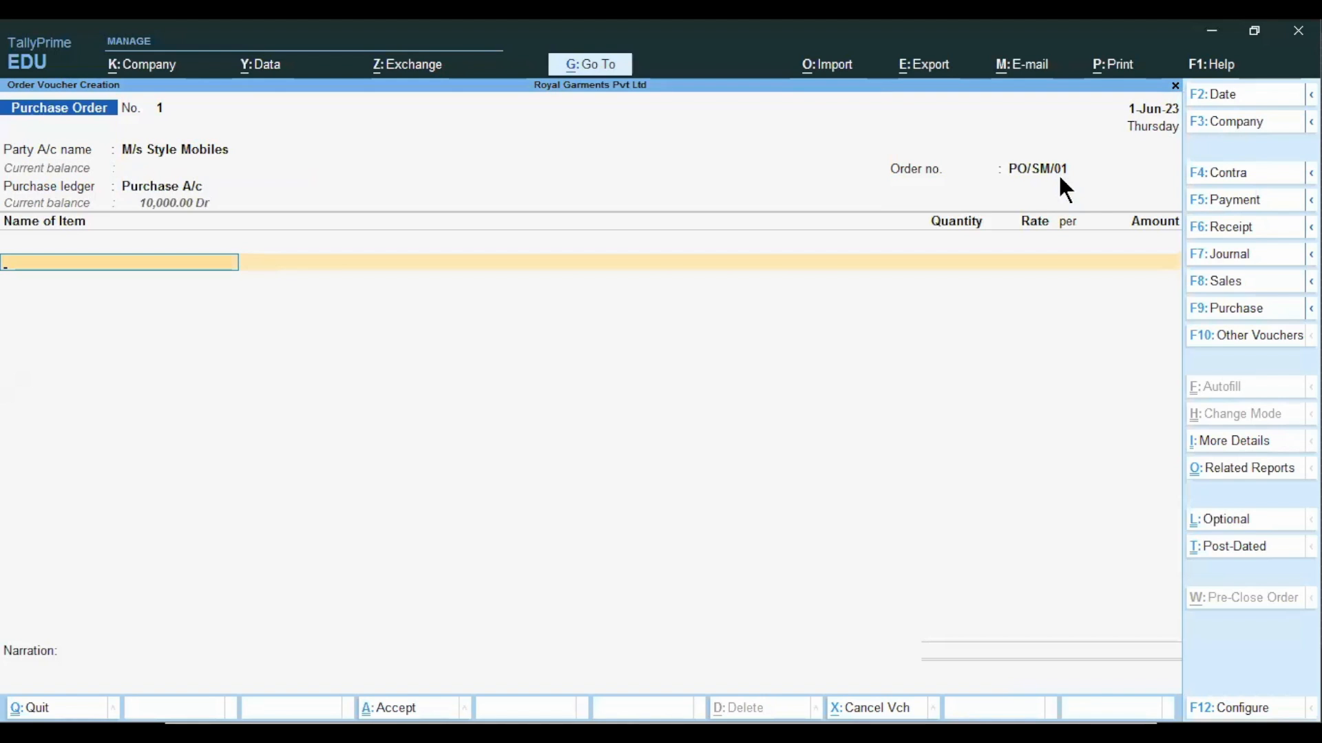
Check the example slide for the first product and select Galaxy M33 as the order's first item.
key(alt)
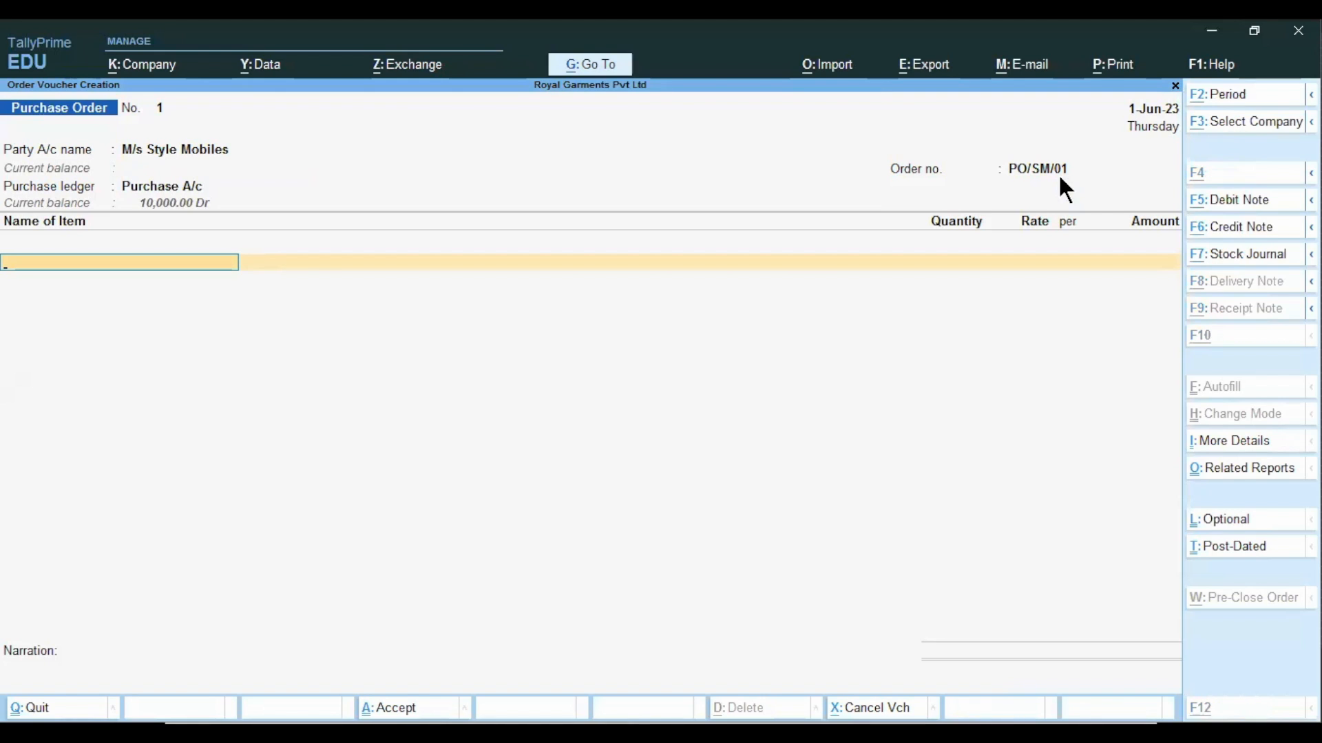
key(alt+Tab)
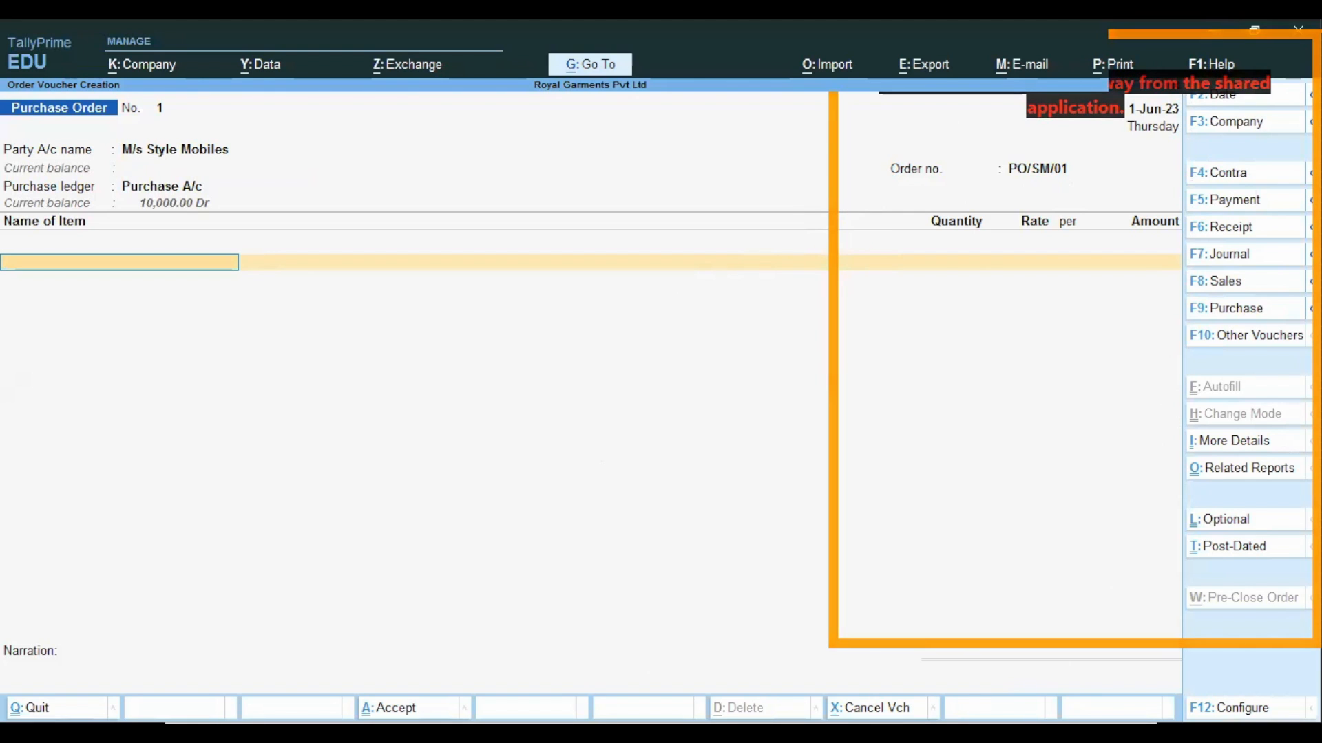
key(alt+Tab)
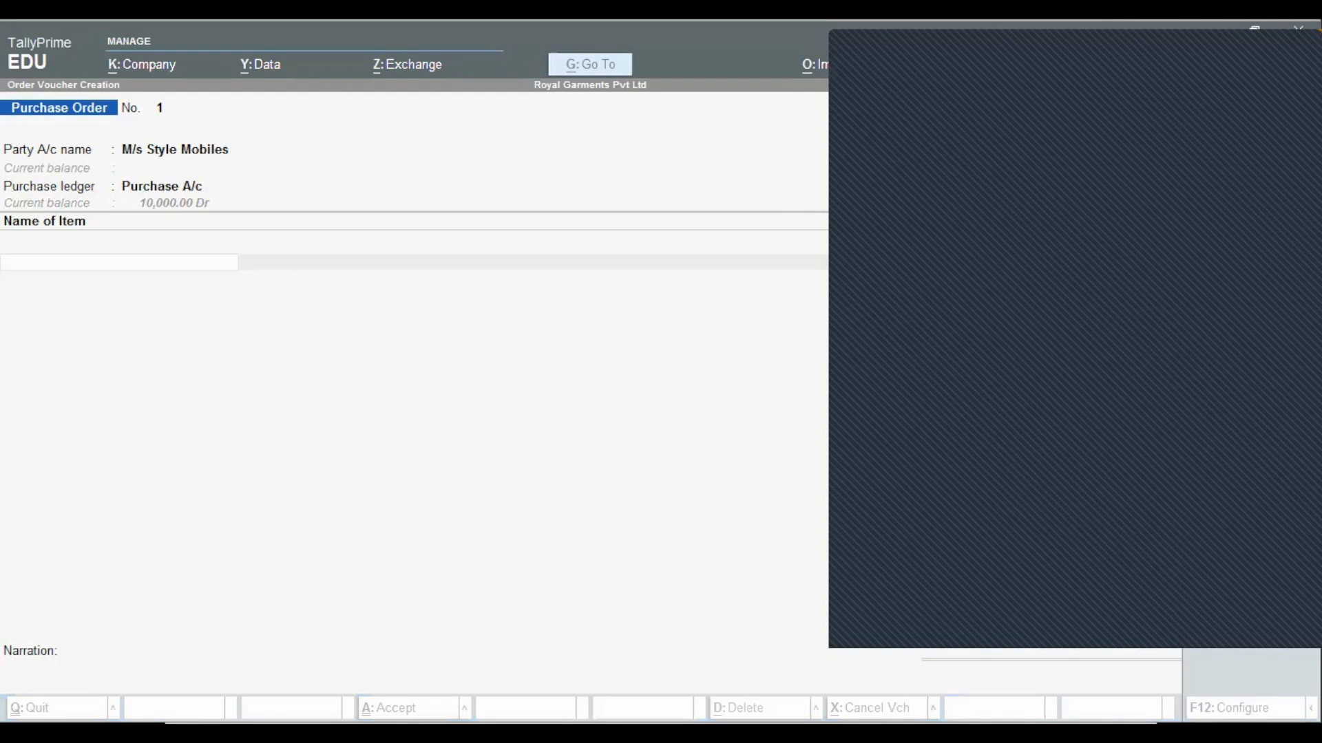
click(585, 652)
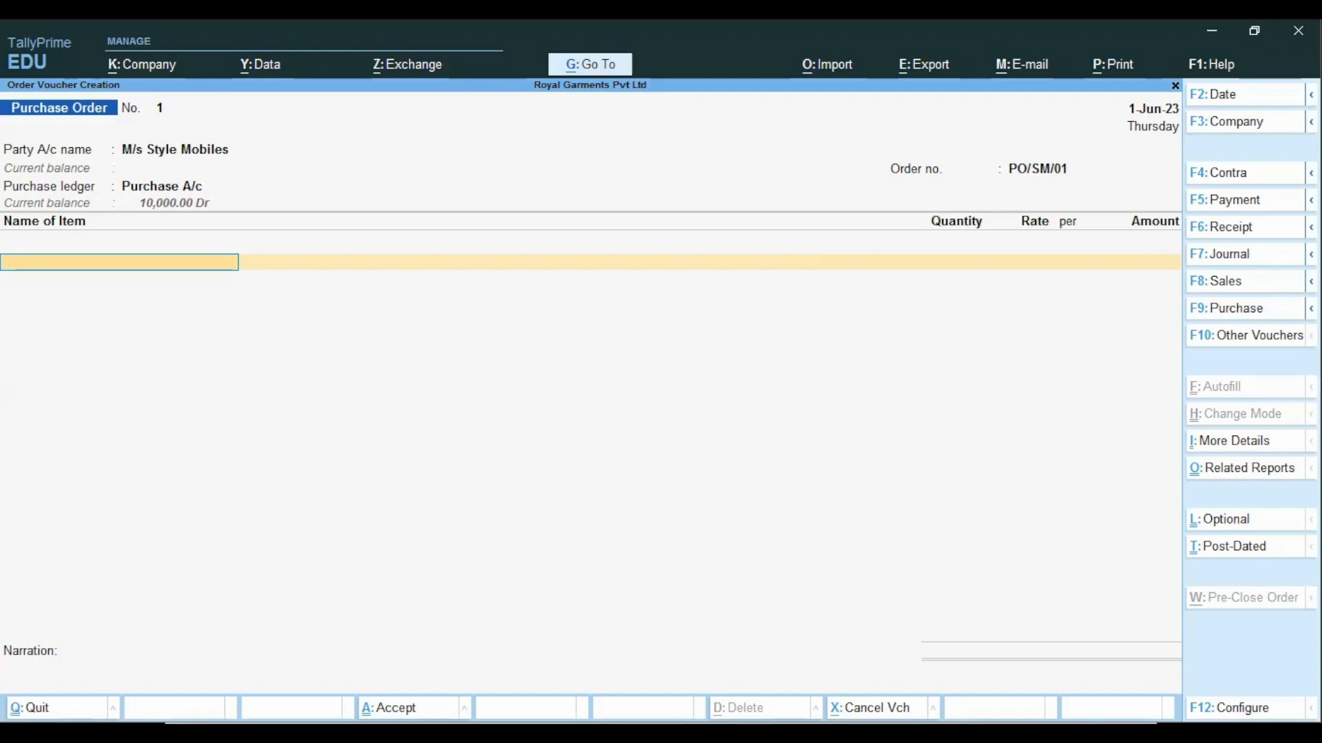
key(alt+Tab)
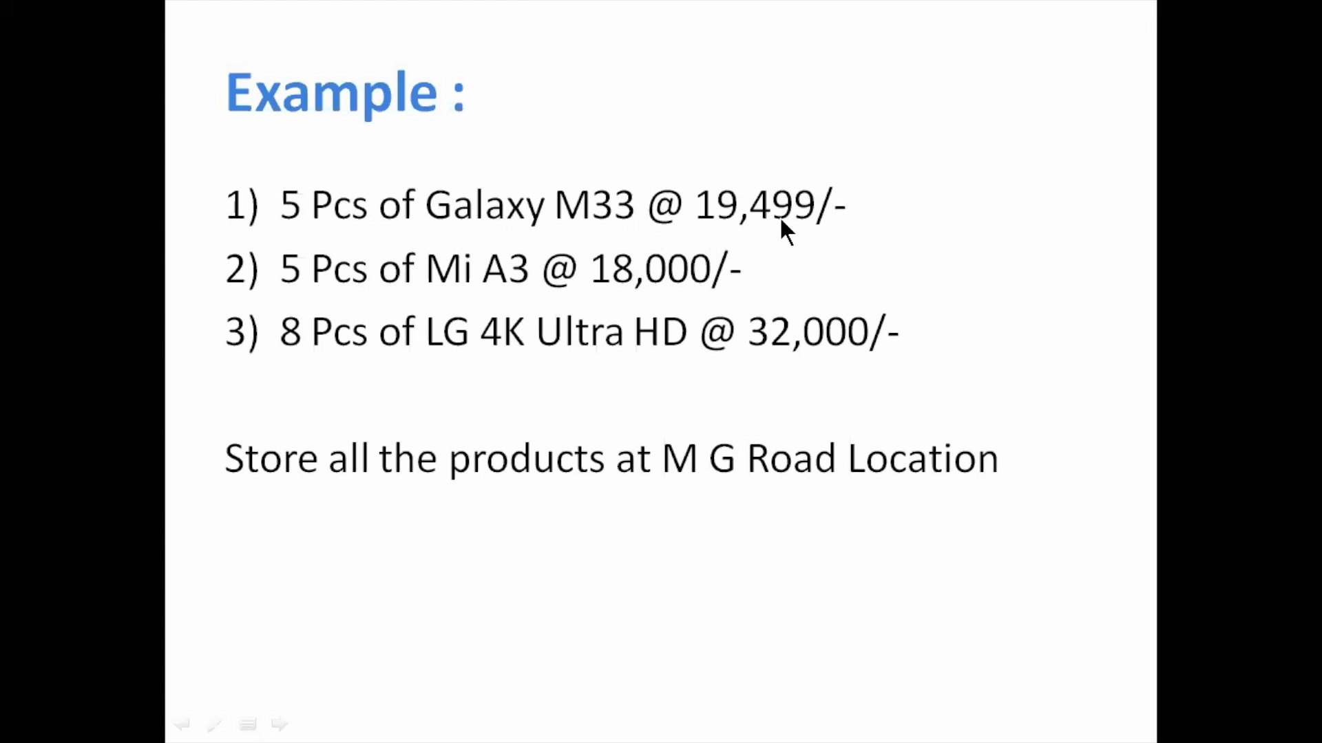
key(alt+Tab)
text(G)
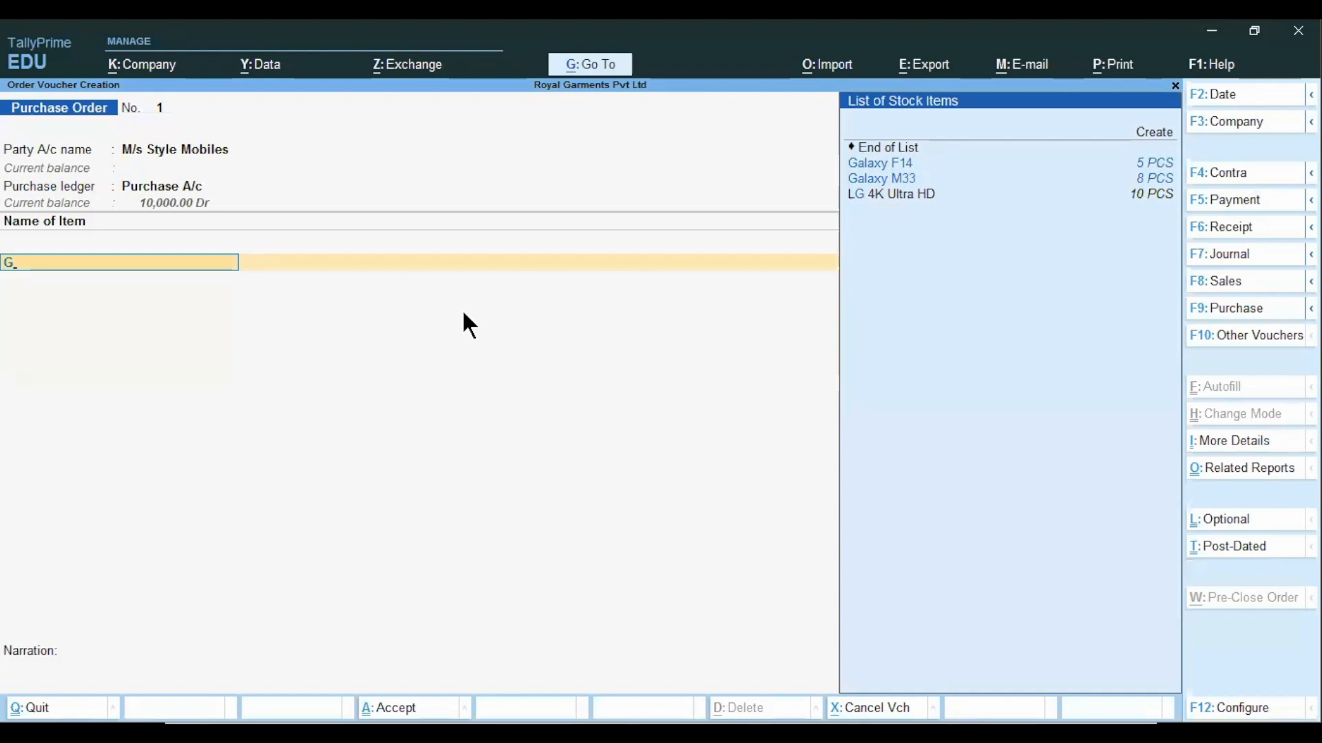
key(Down)
key(Return)
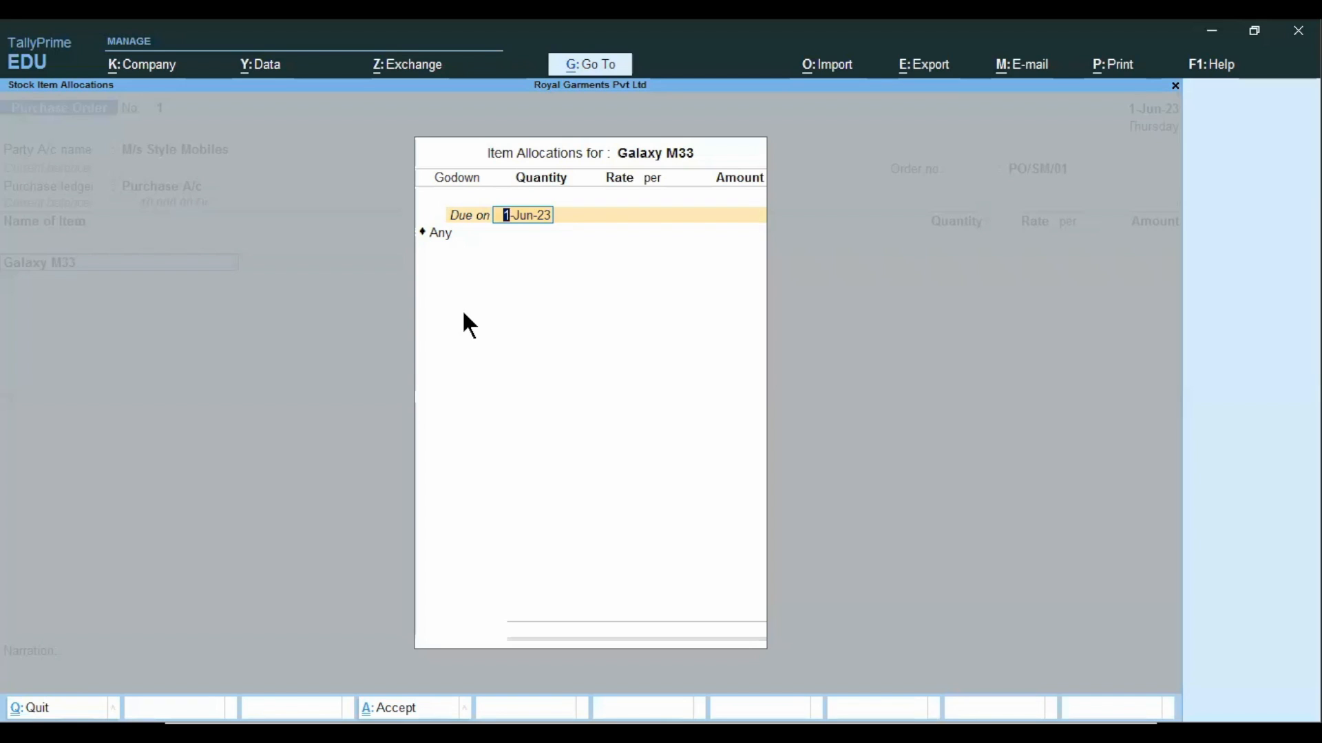
Keep 1-Jun-23 as the due date for Galaxy M33 and allocate it to the M G Road godown.
key(Return)
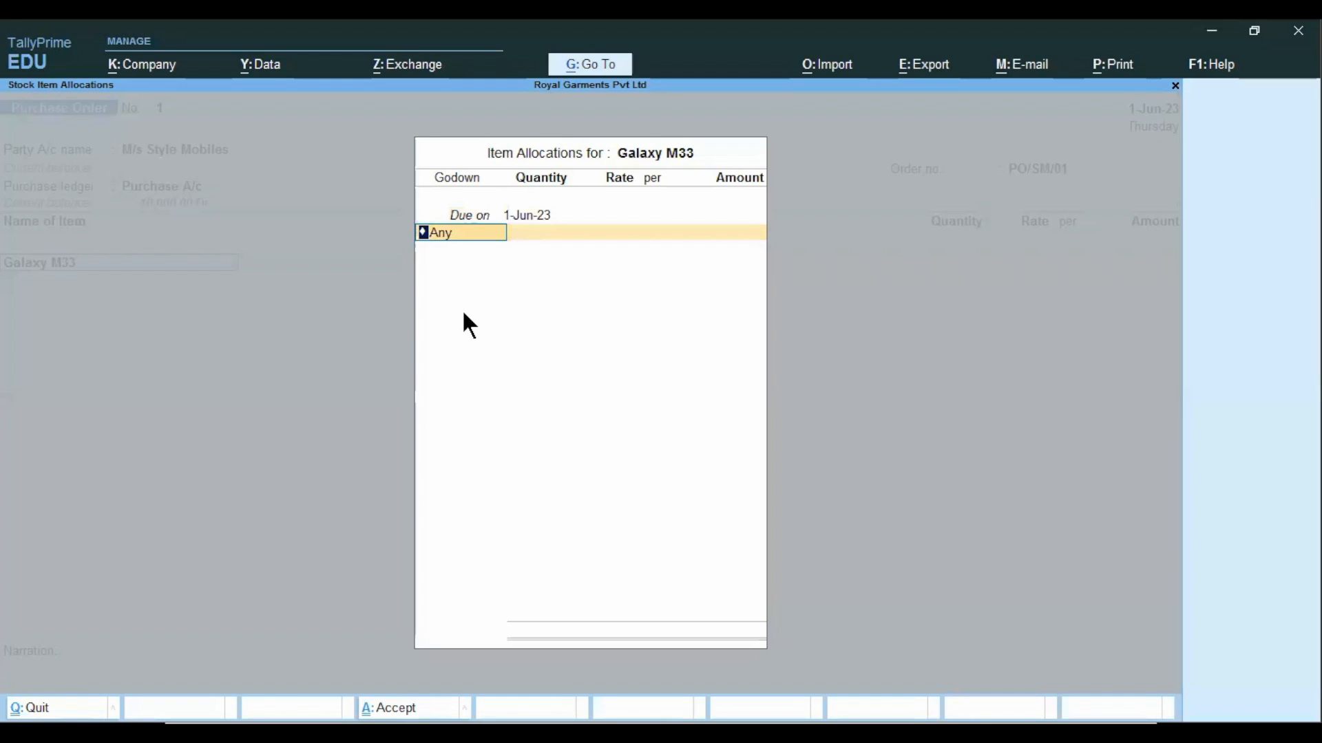
key(BackSpace)
key(Down)
key(Down)
key(Return)
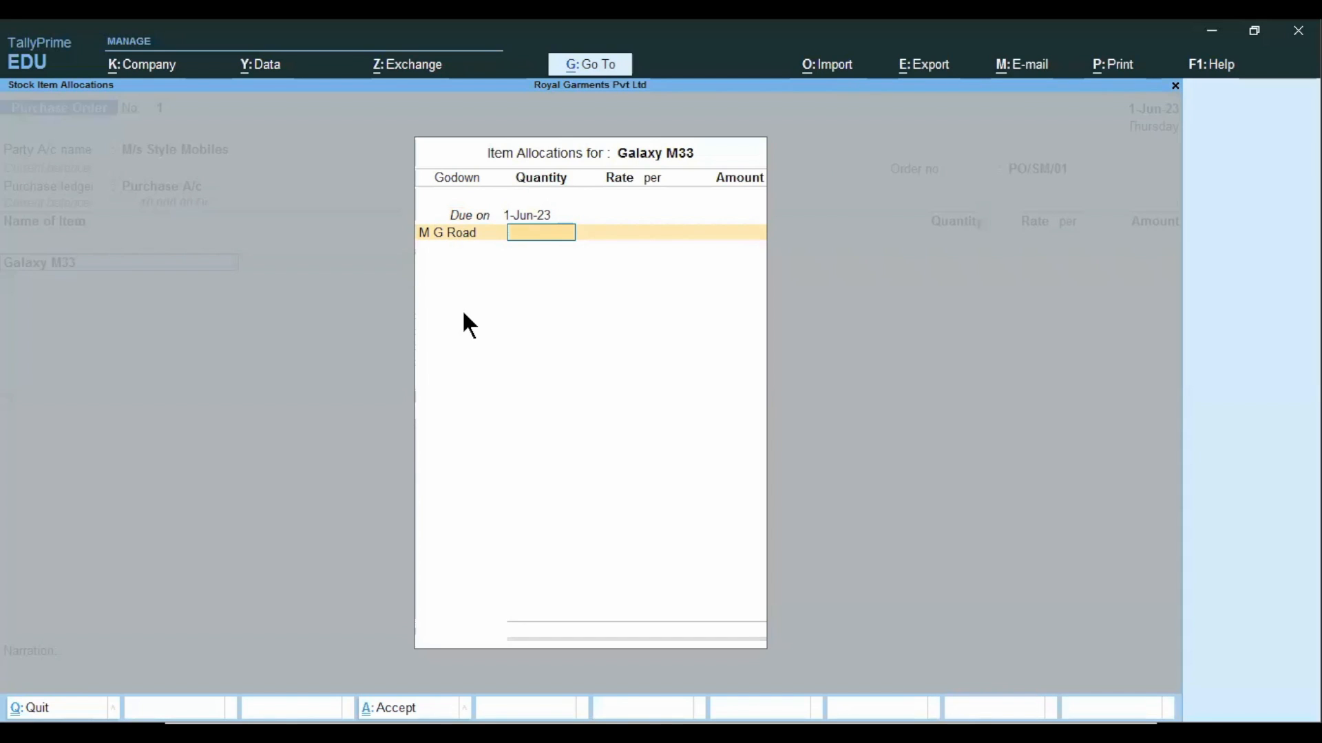
Order 5 PCS of Galaxy M33 at a rate of 19,499 per piece and complete its allocation.
text(5)
key(Return)
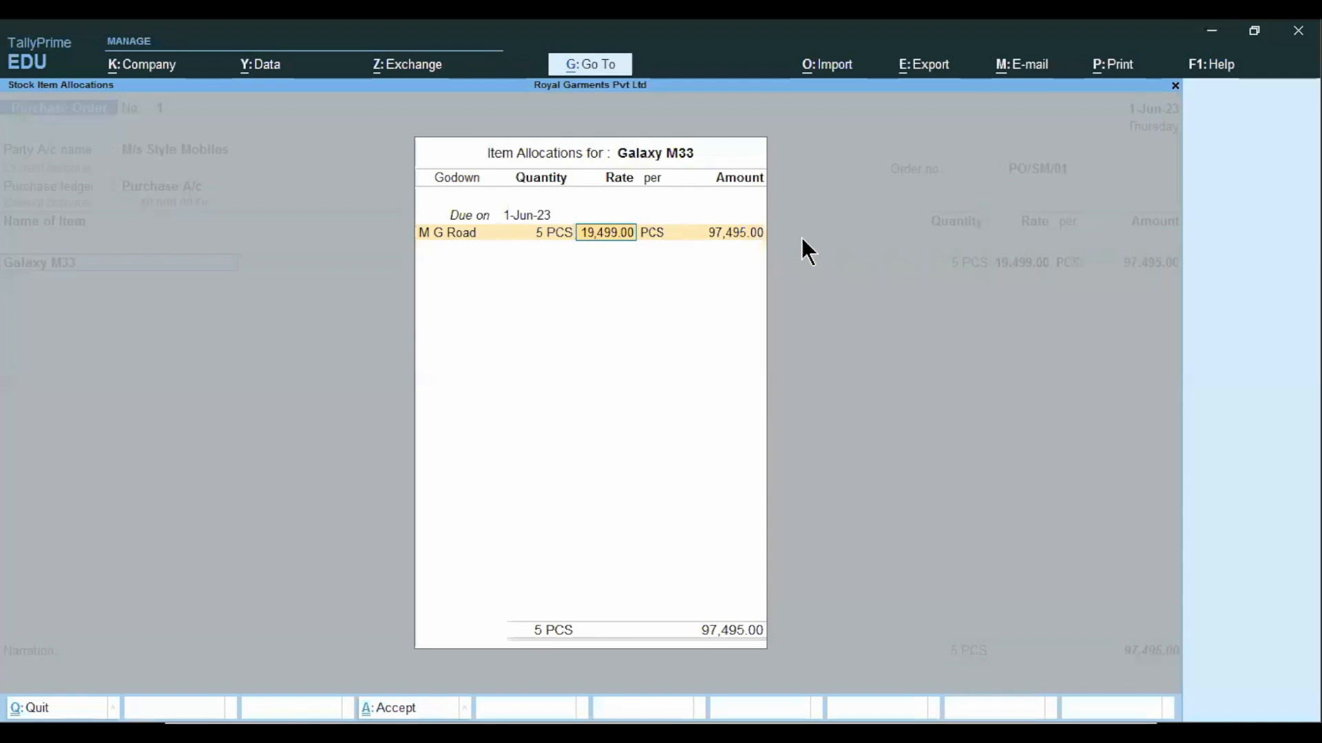
key(Return)
key(Return)
key(Return)
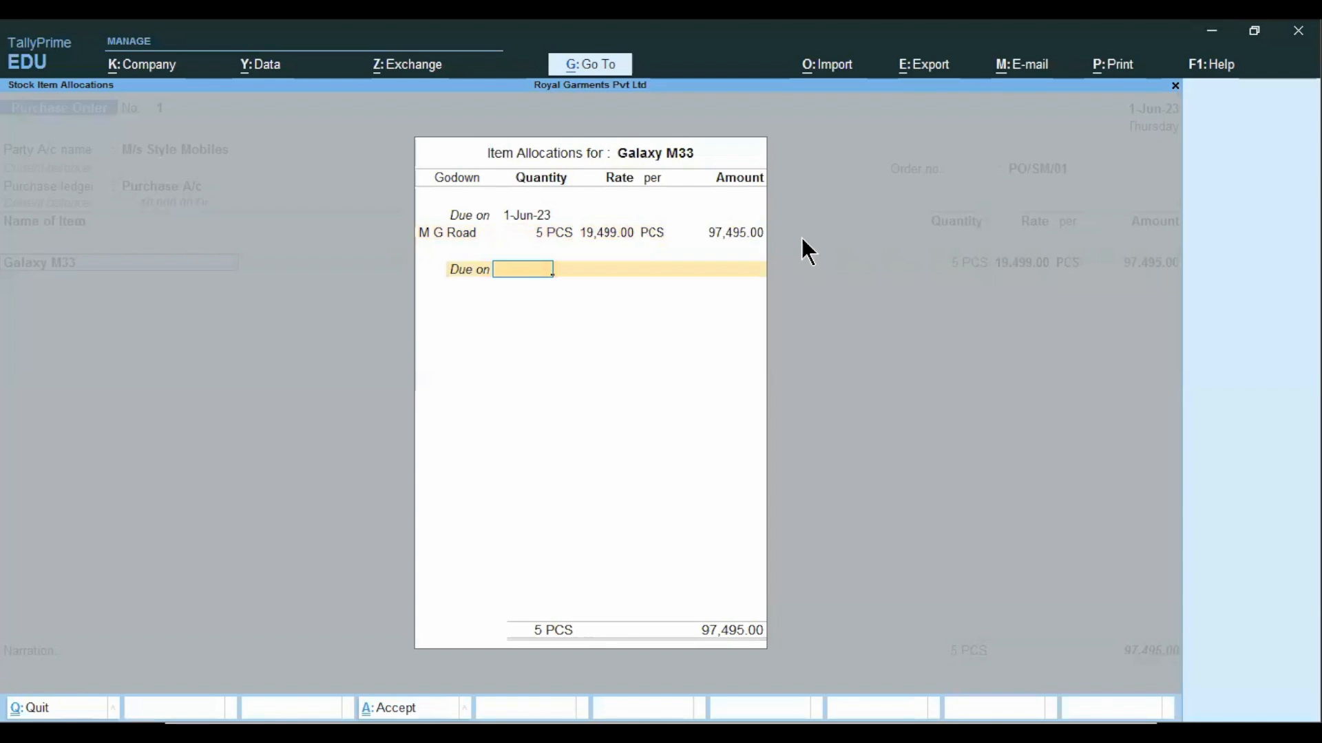
key(Return)
key(Return)
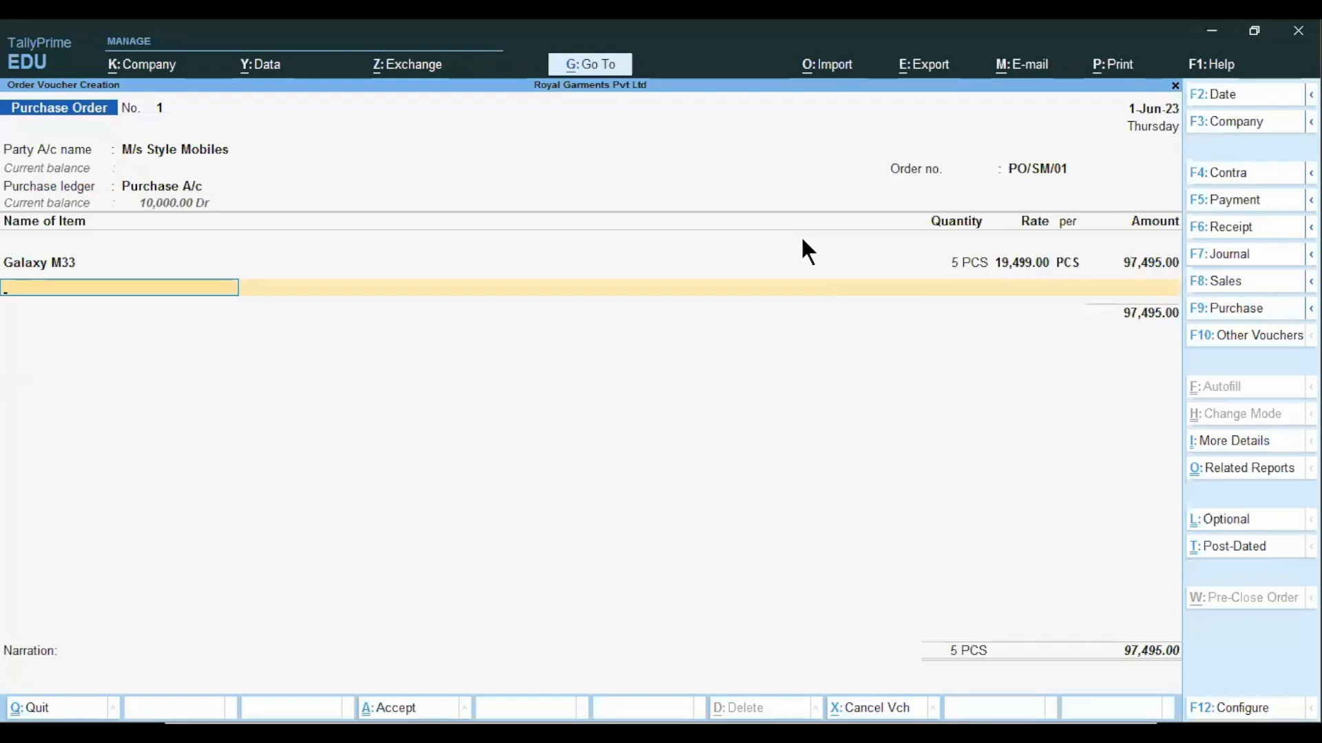
Add Mi A3 as the second item, due on 1-Jun-23 and allocated to the M G Road godown.
text(Mi)
key(Return)
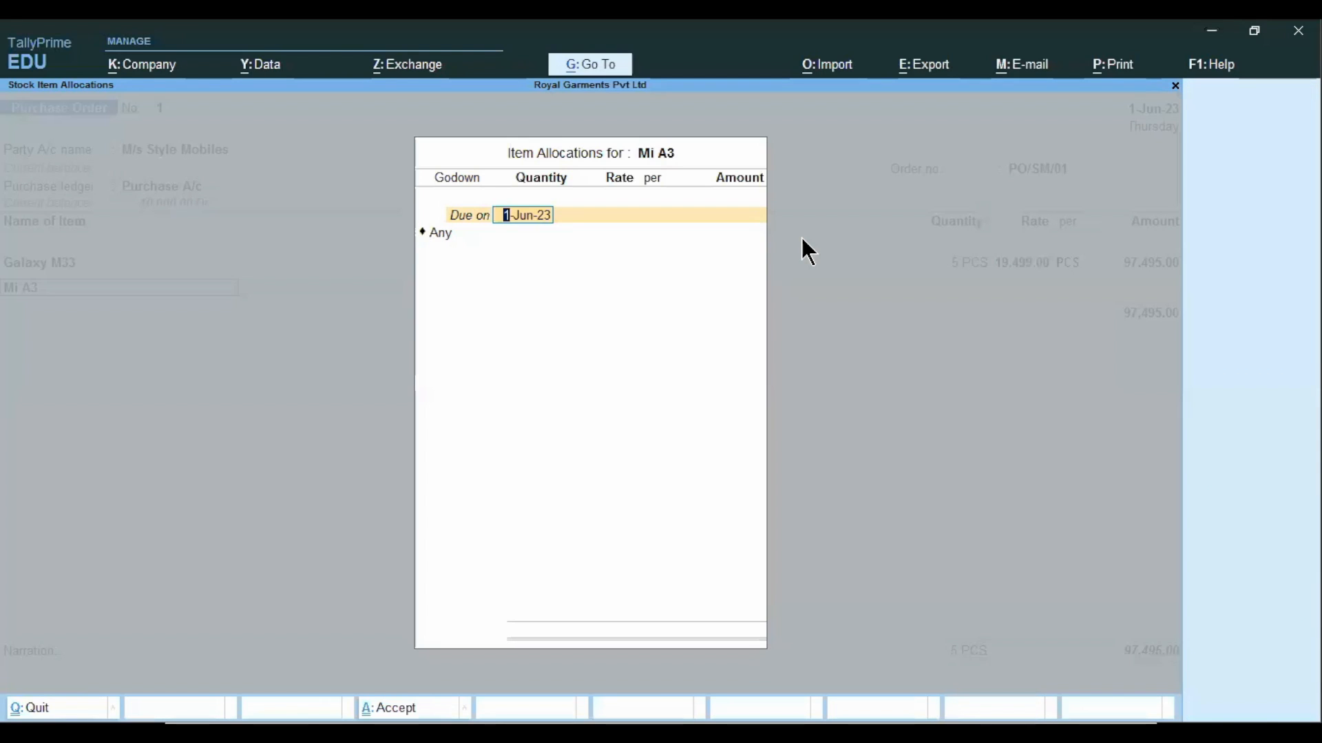
key(Return)
key(BackSpace)
key(Down)
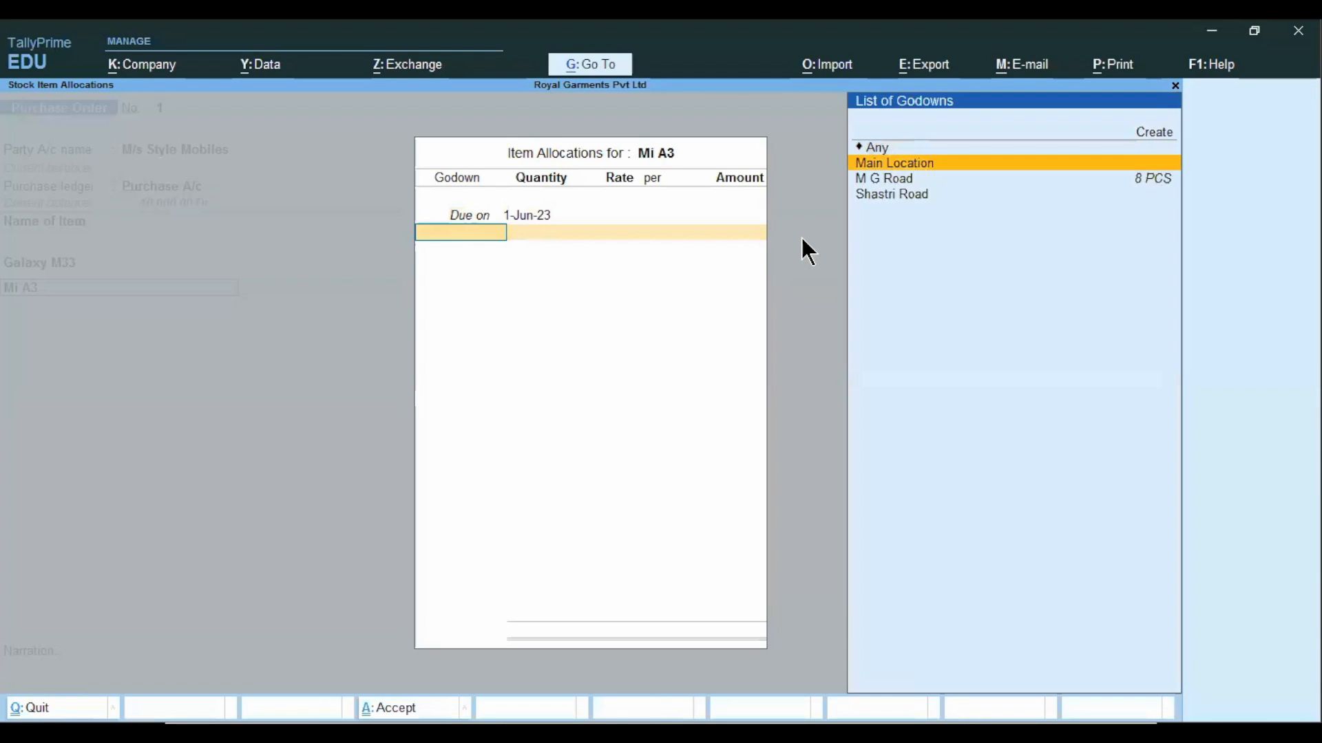
key(Down)
key(Return)
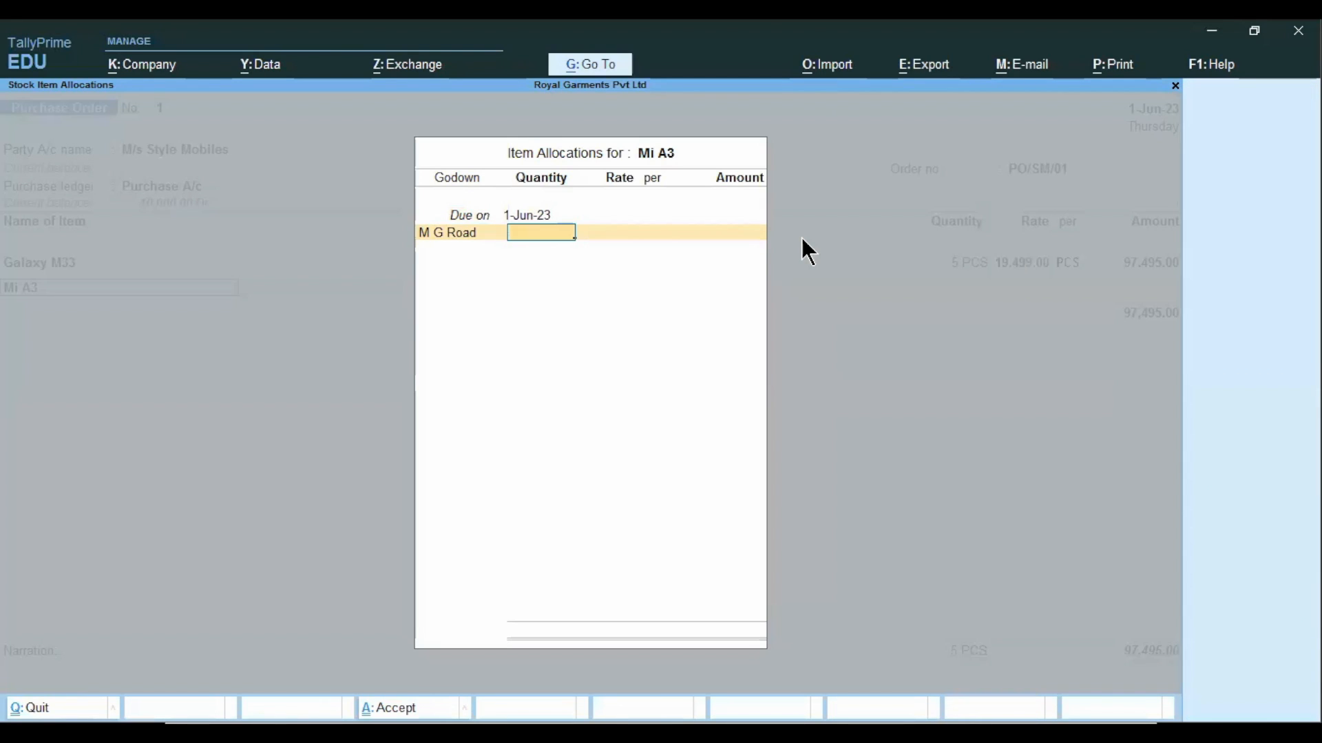
Order 5 PCS of Mi A3 at a rate of 18,000 per piece and complete its allocation.
text(5)
key(Return)
key(BackSpace)
text(18000)
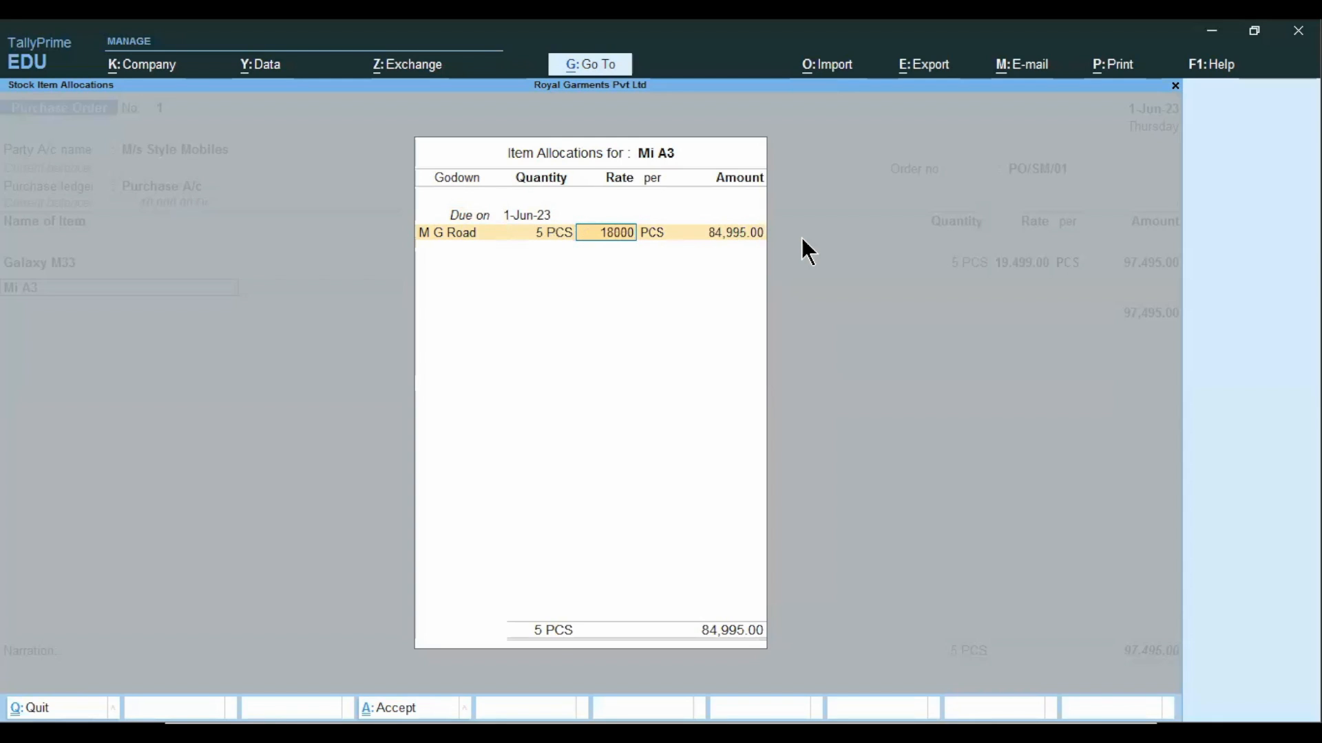
key(Return)
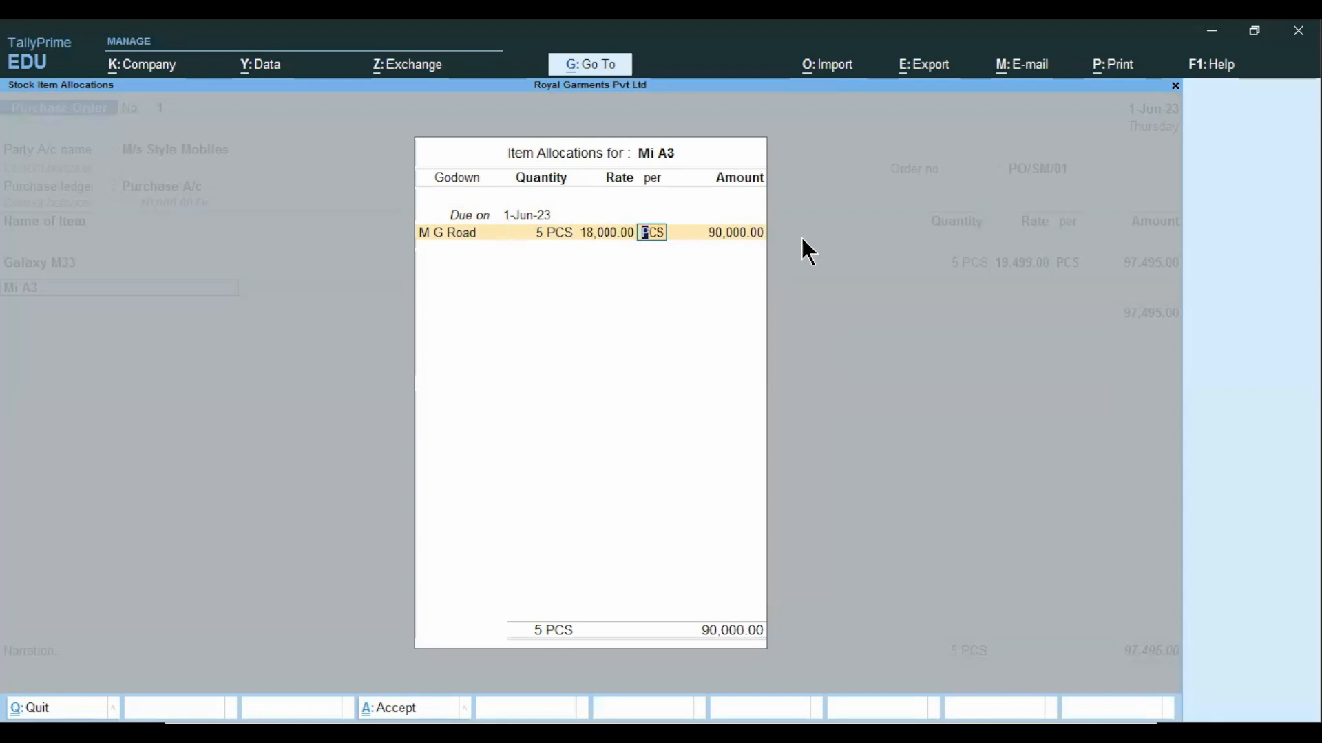
key(Return)
key(Return)
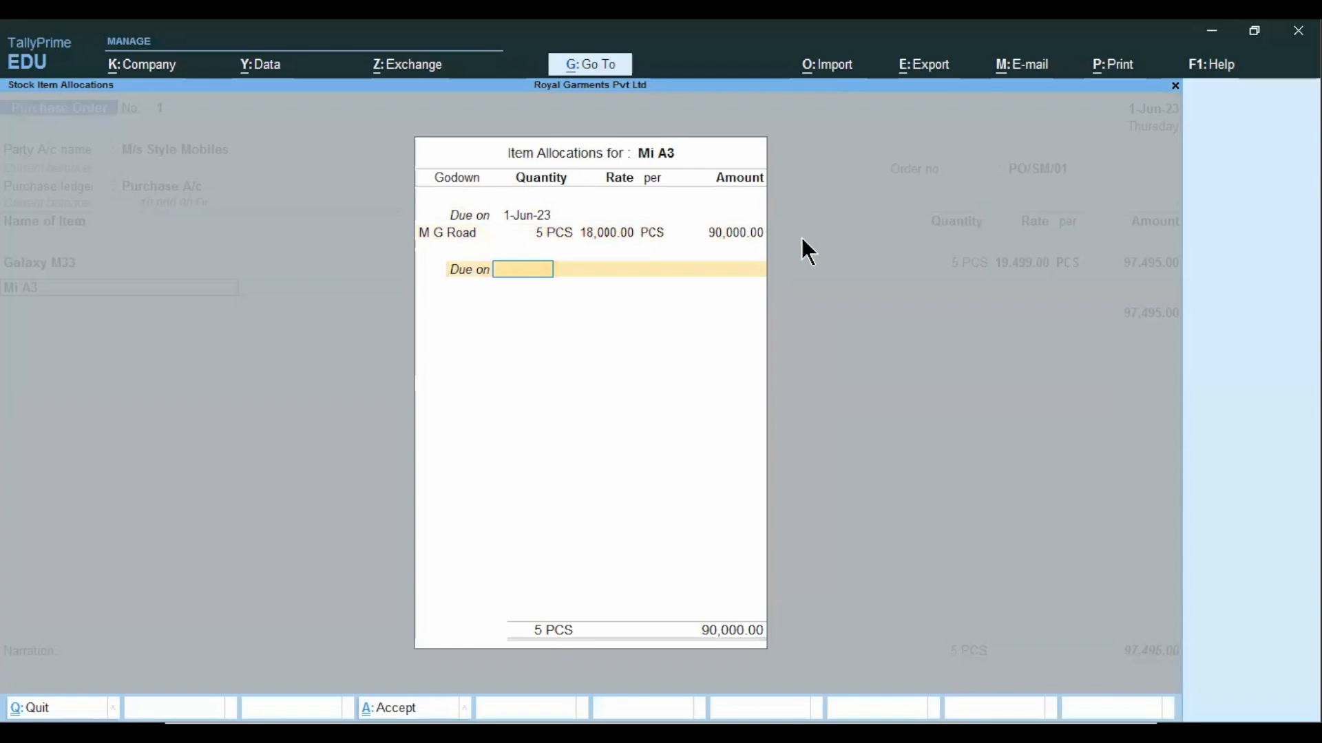
key(Return)
key(Return)
key(Return)
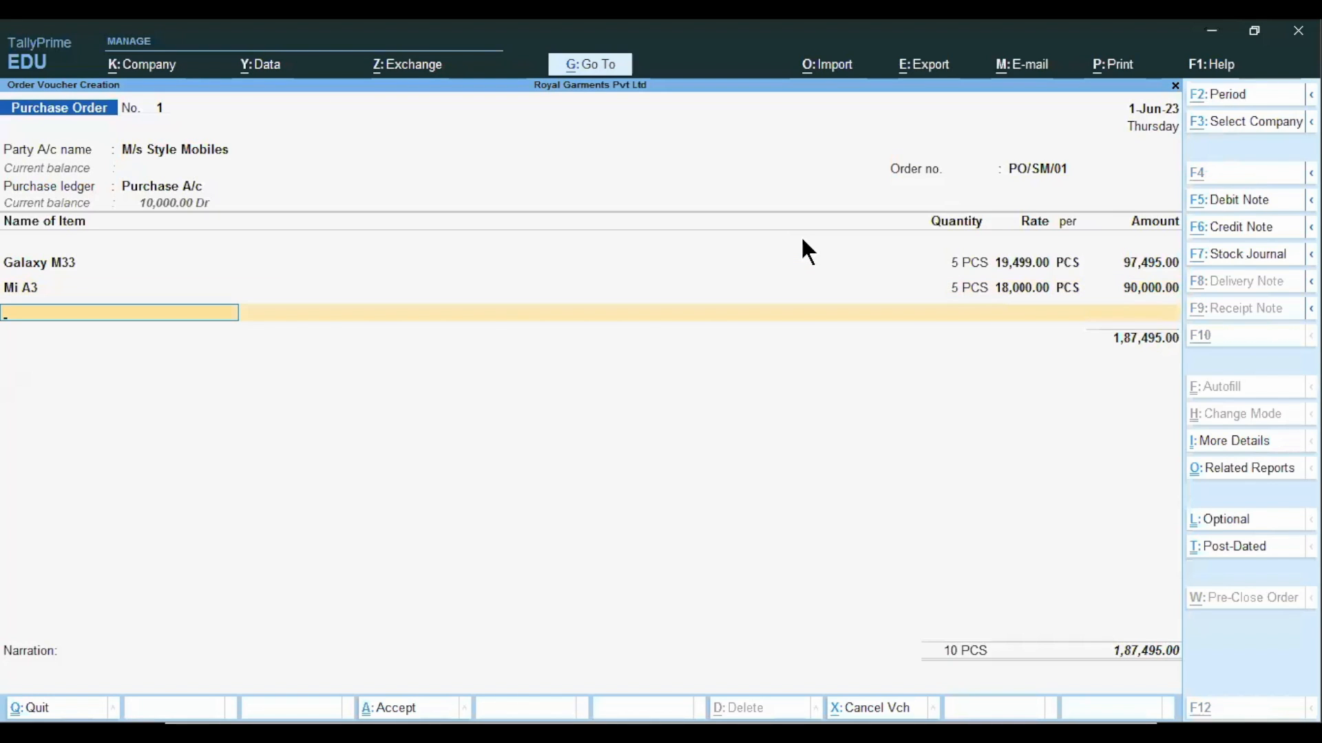
Check the example slide and add LG 4K Ultra HD as the third item, due on 1-Jun-23 at the M G Road godown.
key(alt+Tab)
key(alt+Tab)
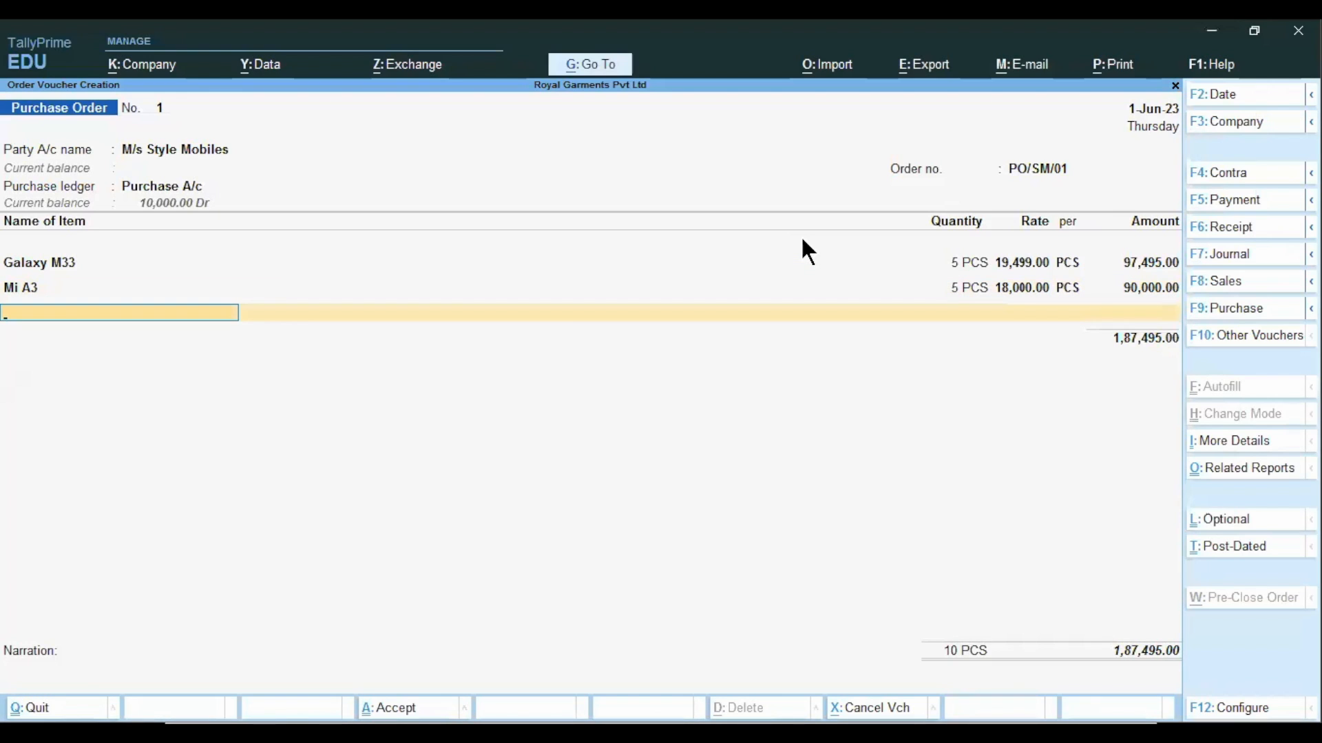
key(alt+Tab)
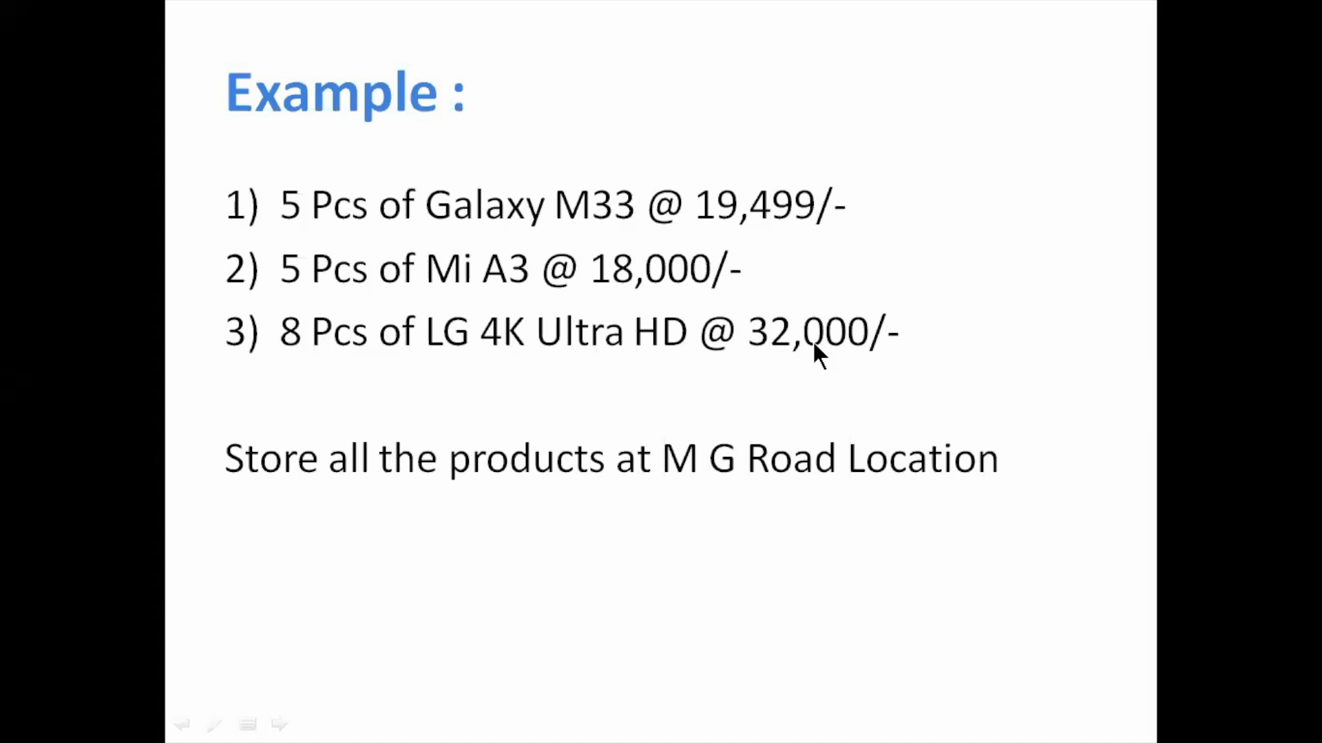
key(alt+Tab)
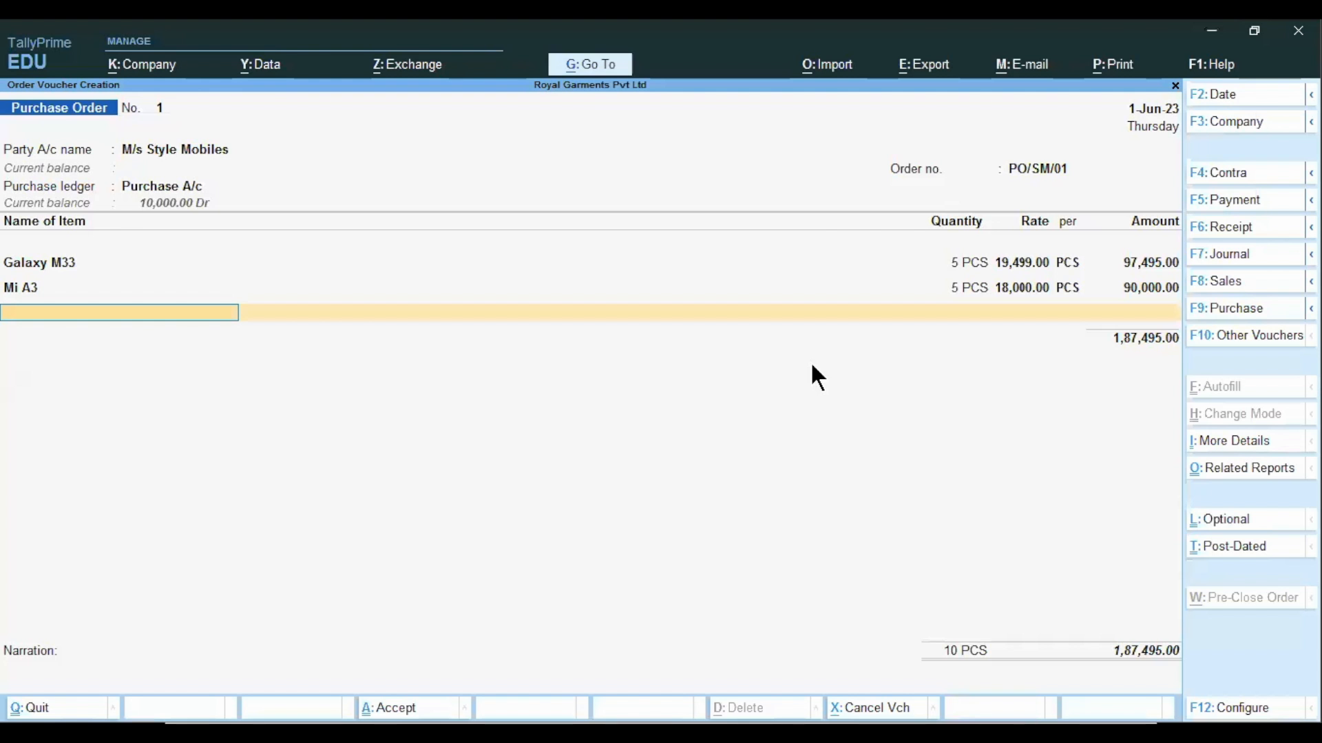
text(L)
key(Return)
key(Return)
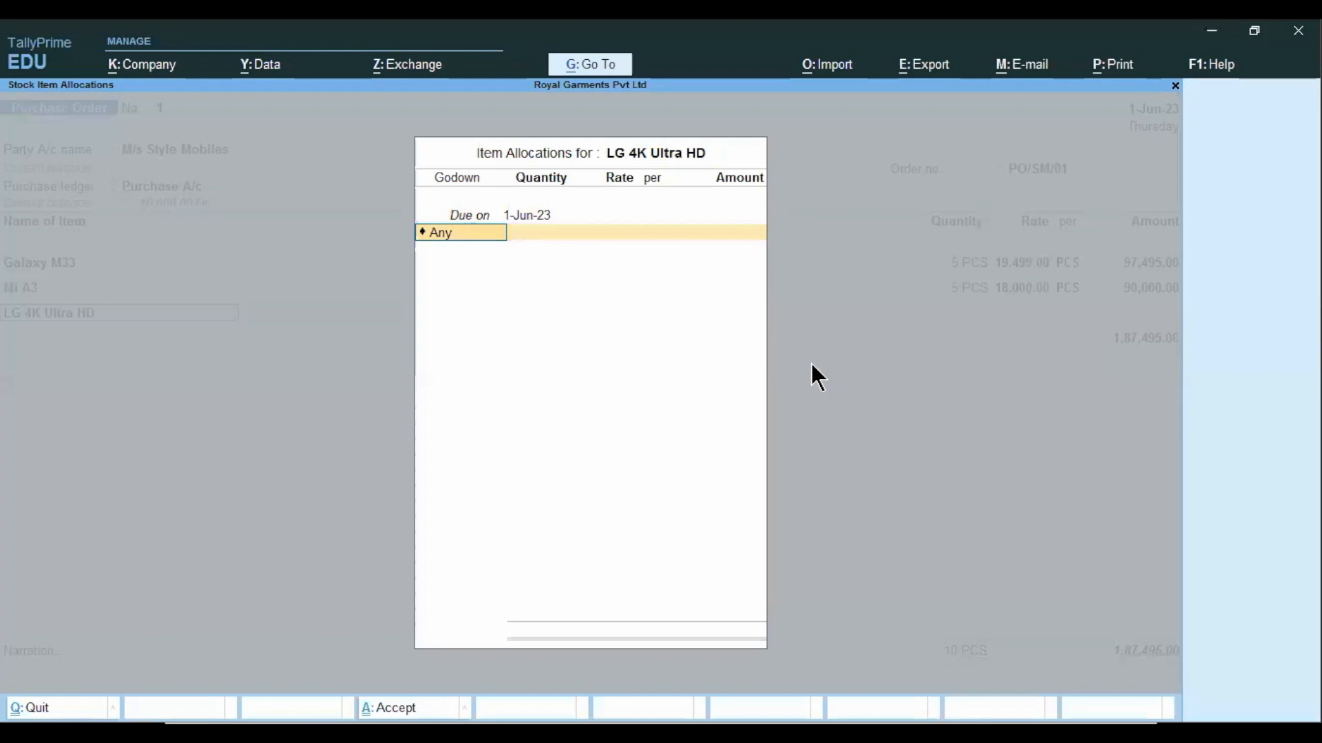
key(BackSpace)
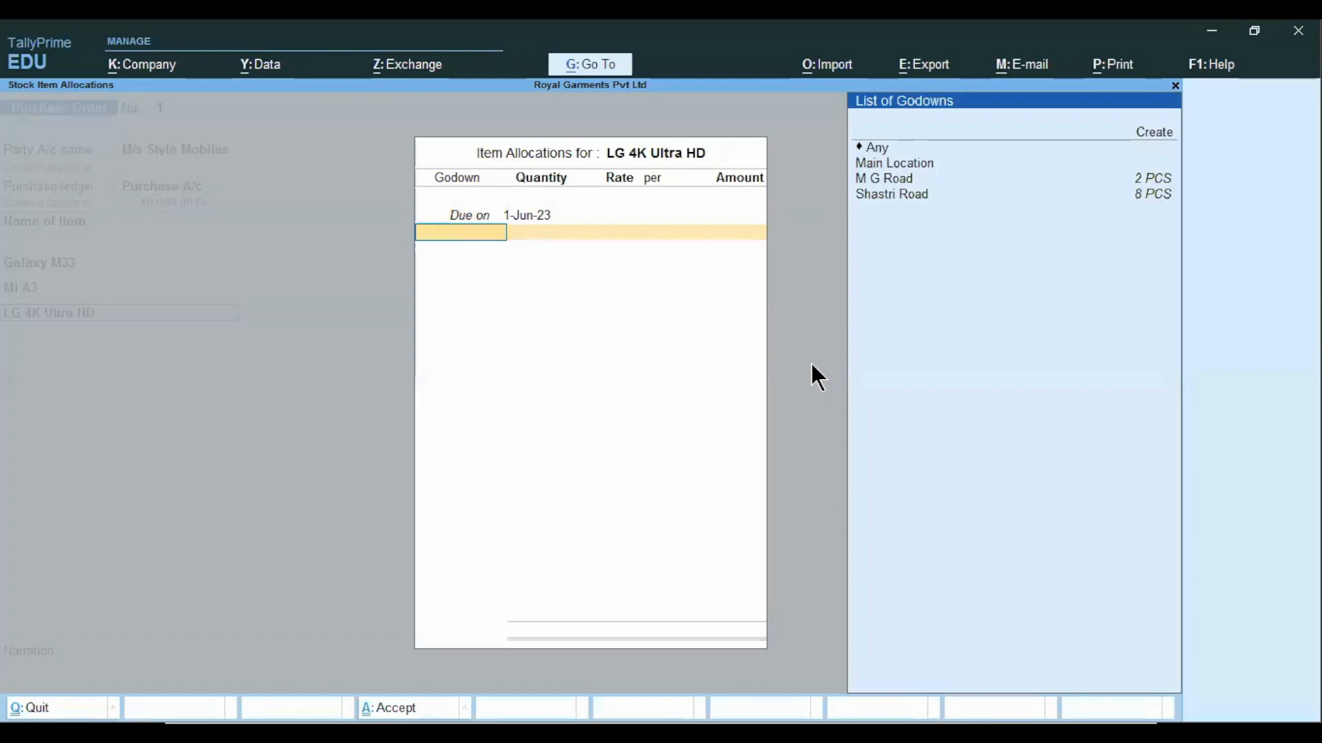
key(Down)
key(Return)
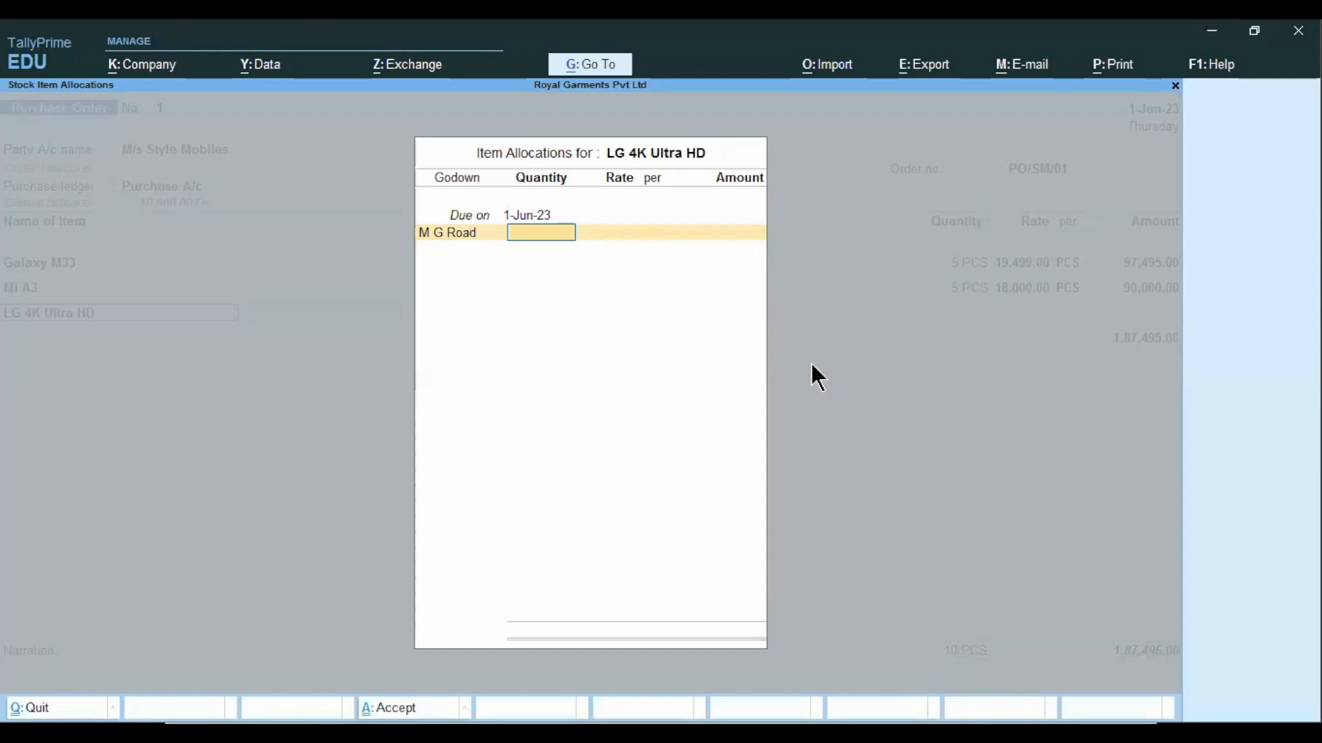
Order 8 PCS of LG 4K Ultra HD at a rate of 32,000 per piece and complete its allocation.
text(8)
key(Return)
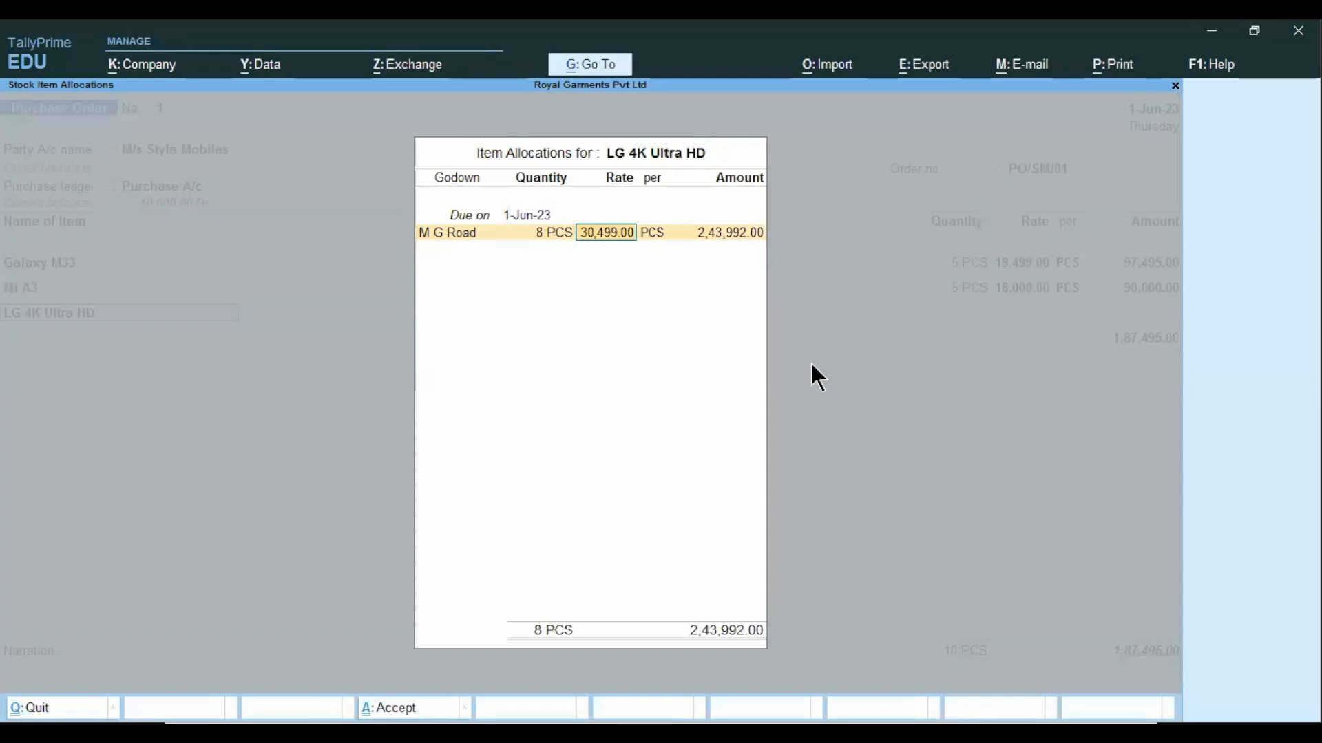
key(BackSpace)
text(32,000)
key(Return)
key(Return)
key(Return)
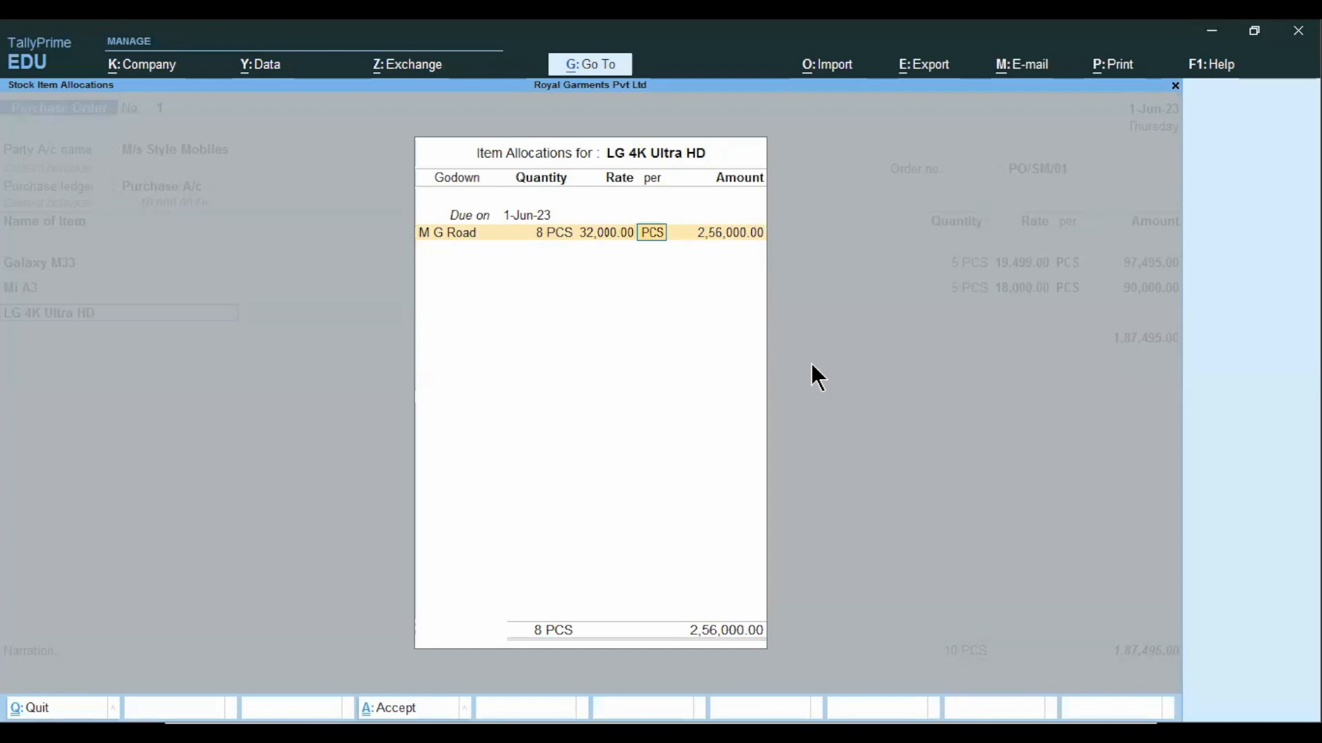
key(Return)
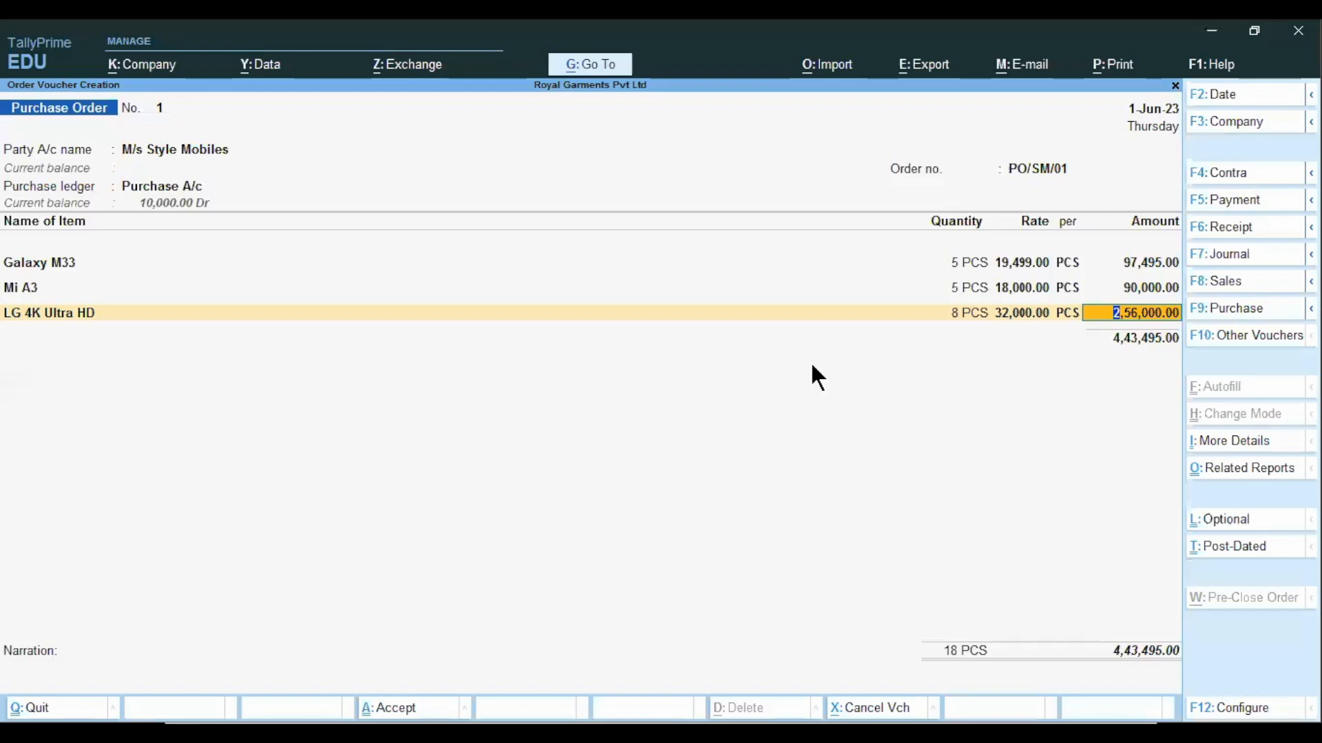
key(Return)
End the item list without additional ledgers and proceed to the order's narration.
key(Return)
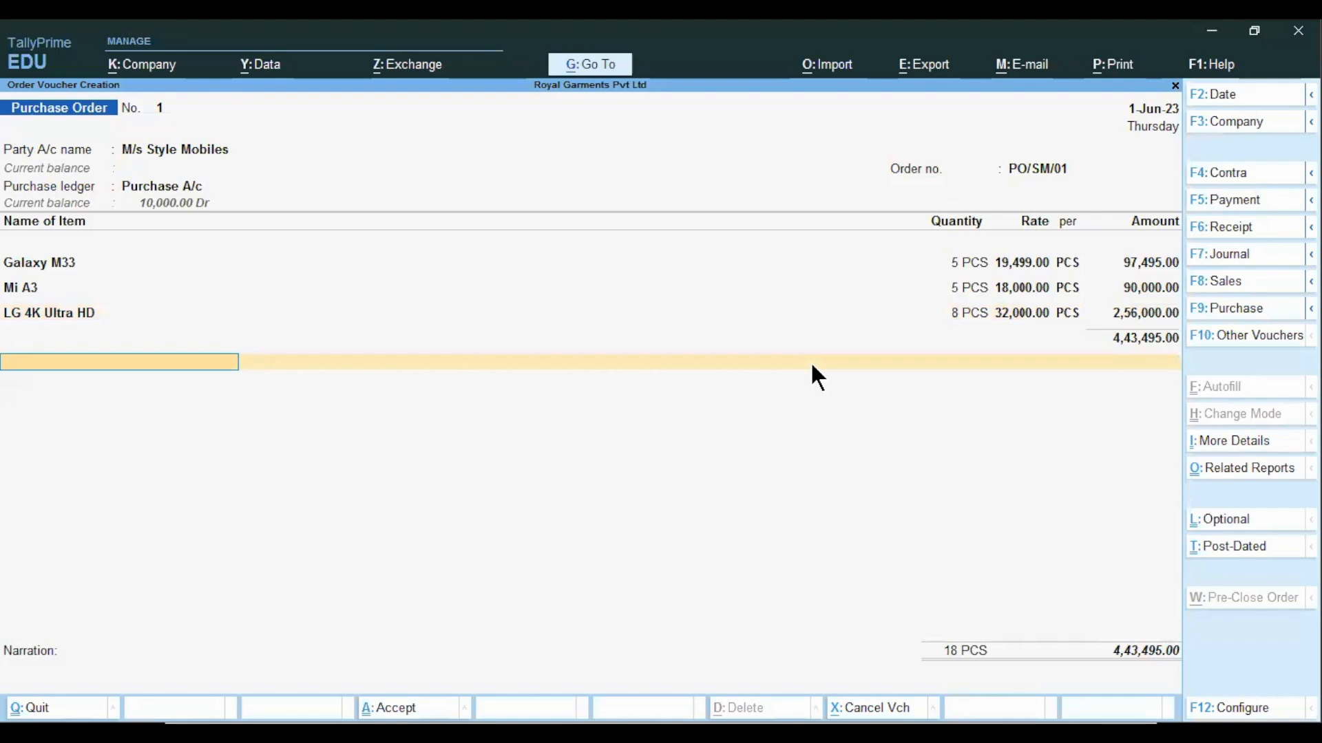
Enter the narration "being PO placed" and save the purchase order.
key(Return)
key(Return)
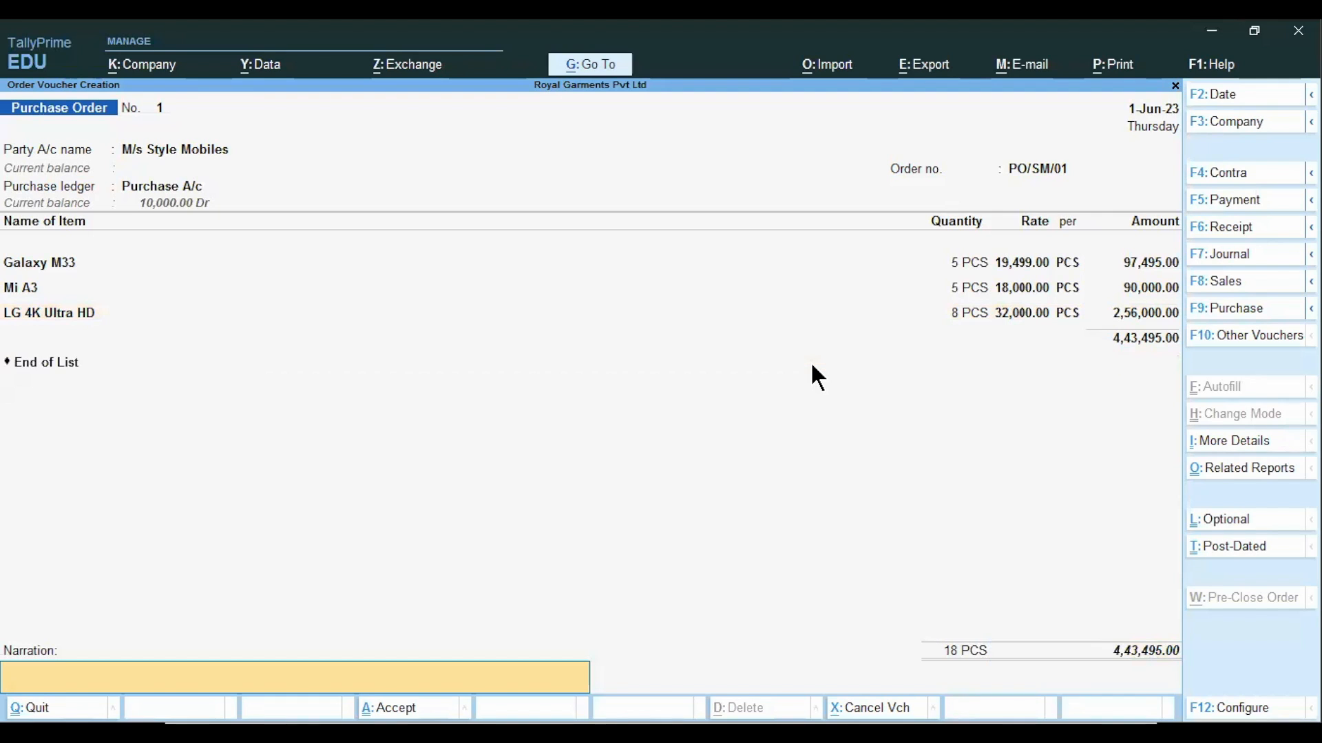
text(being PO placed)
key(Return)
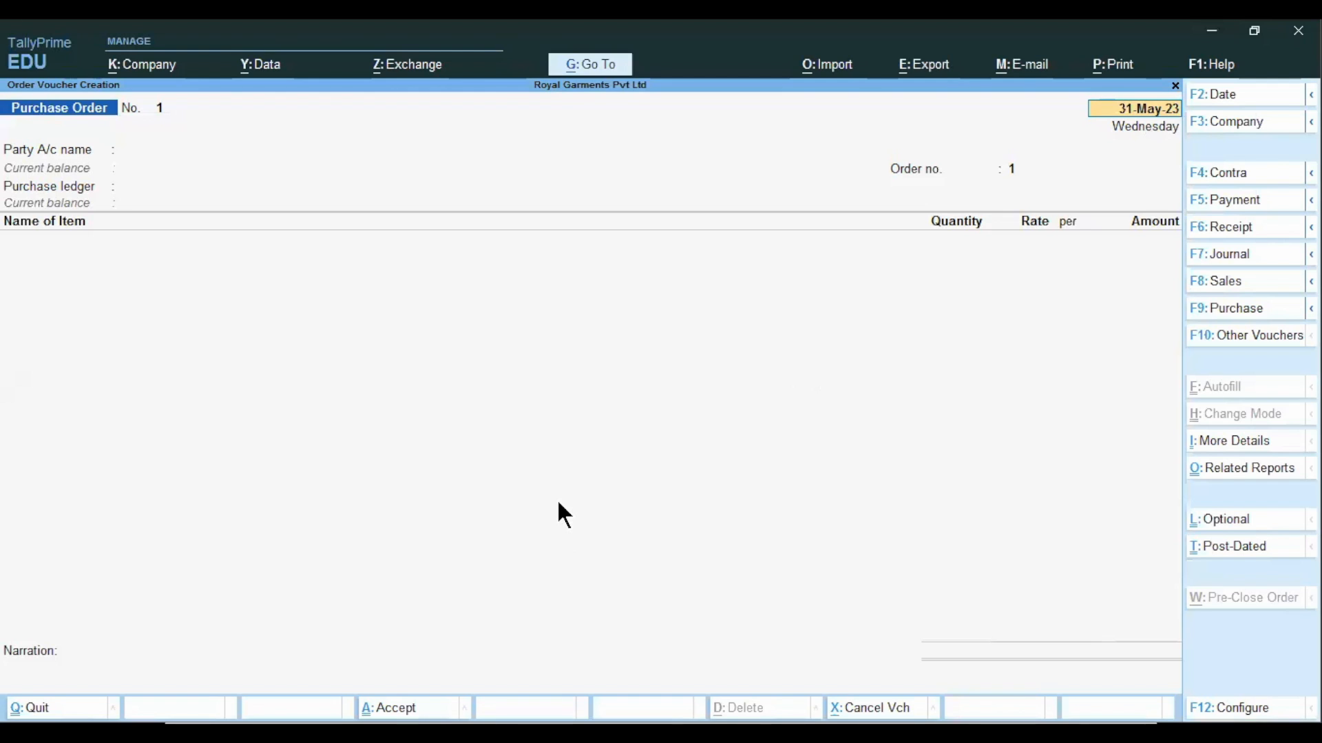
Review the Purchase Order Configuration and Purchase Order Summary slides, and leave voucher creation for the Gateway of Tally.
key(ctrl)
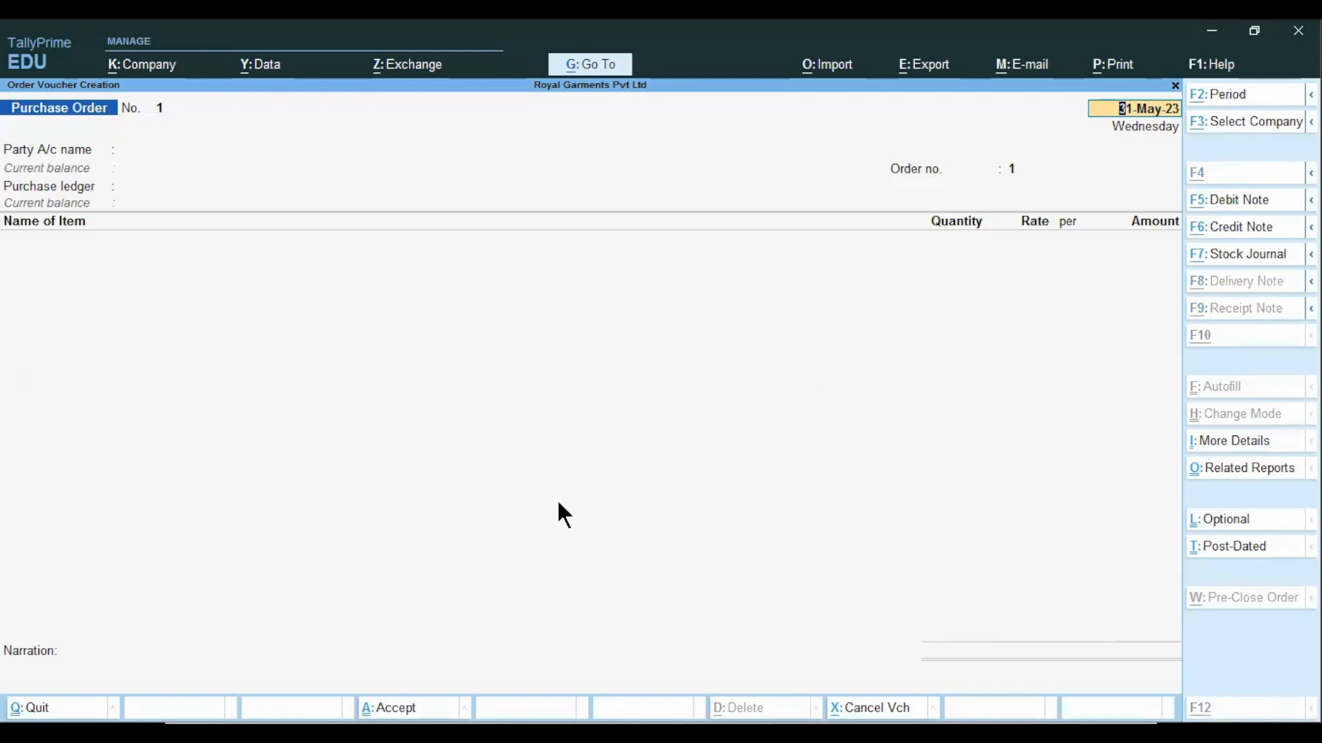
key(alt+Tab)
click(558, 482)
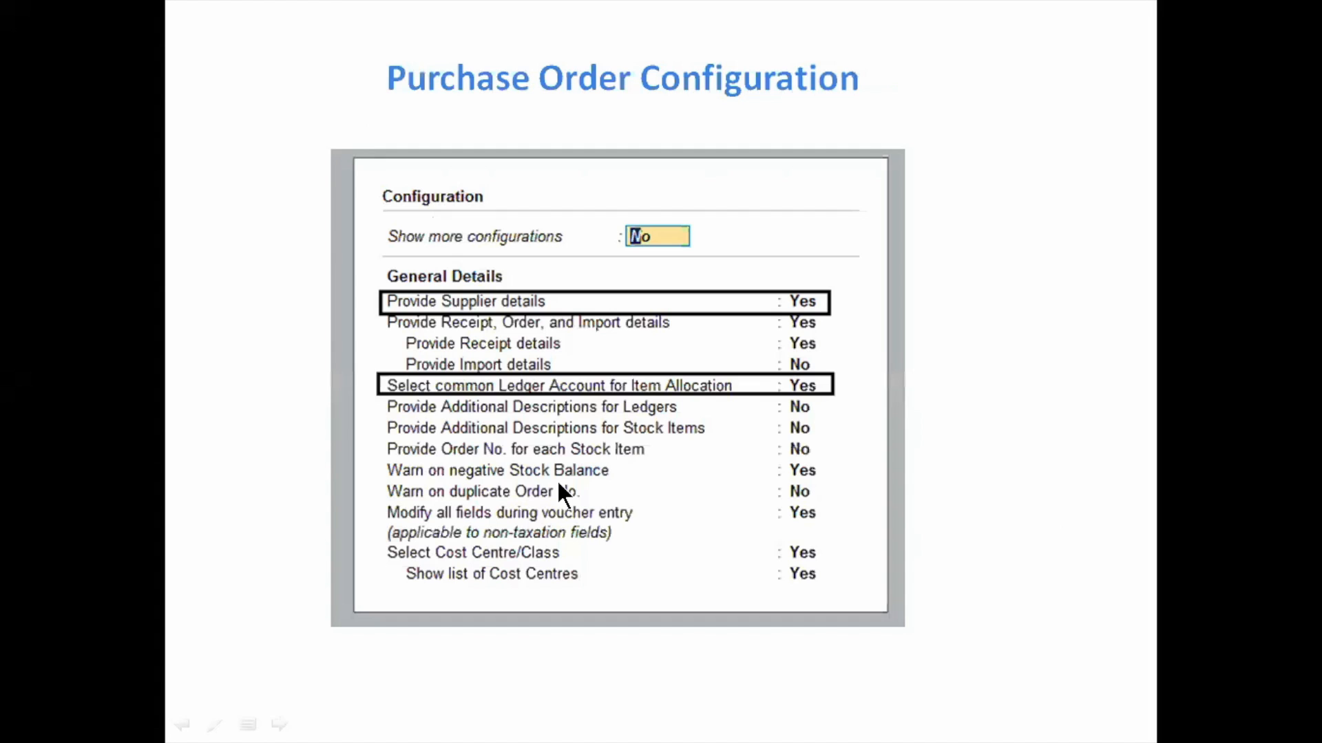
click(559, 485)
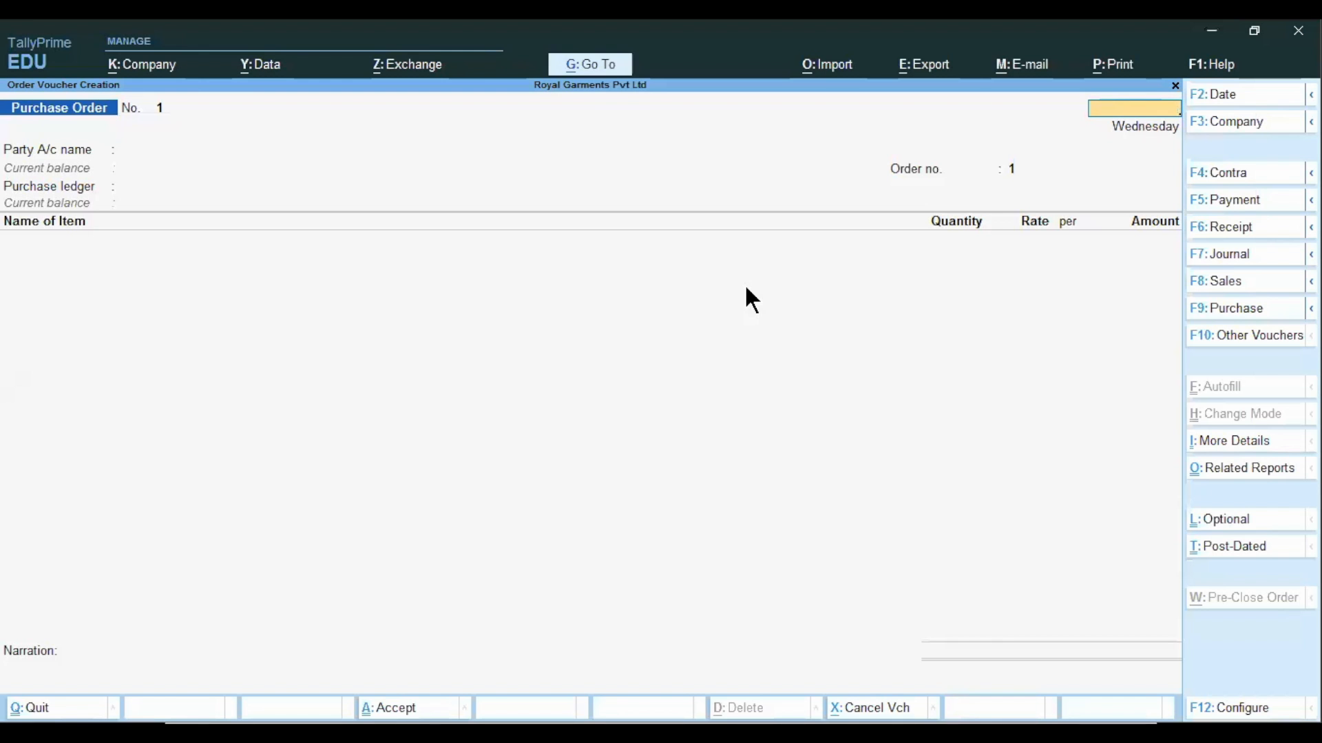
key(Escape)
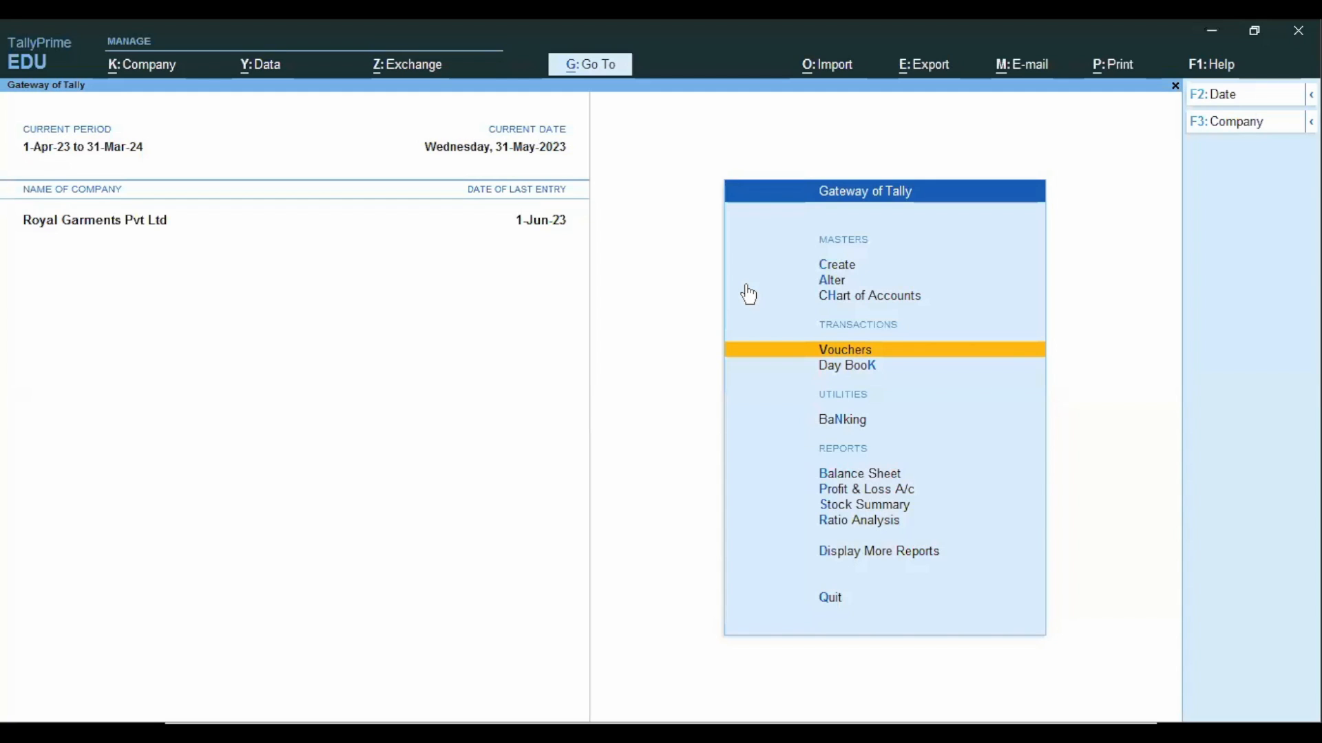
Go to Statements of Inventory within Display More Reports.
key(Down)
key(Down)
key(Down)
key(Down)
key(Down)
key(Down)
key(Down)
key(Return)
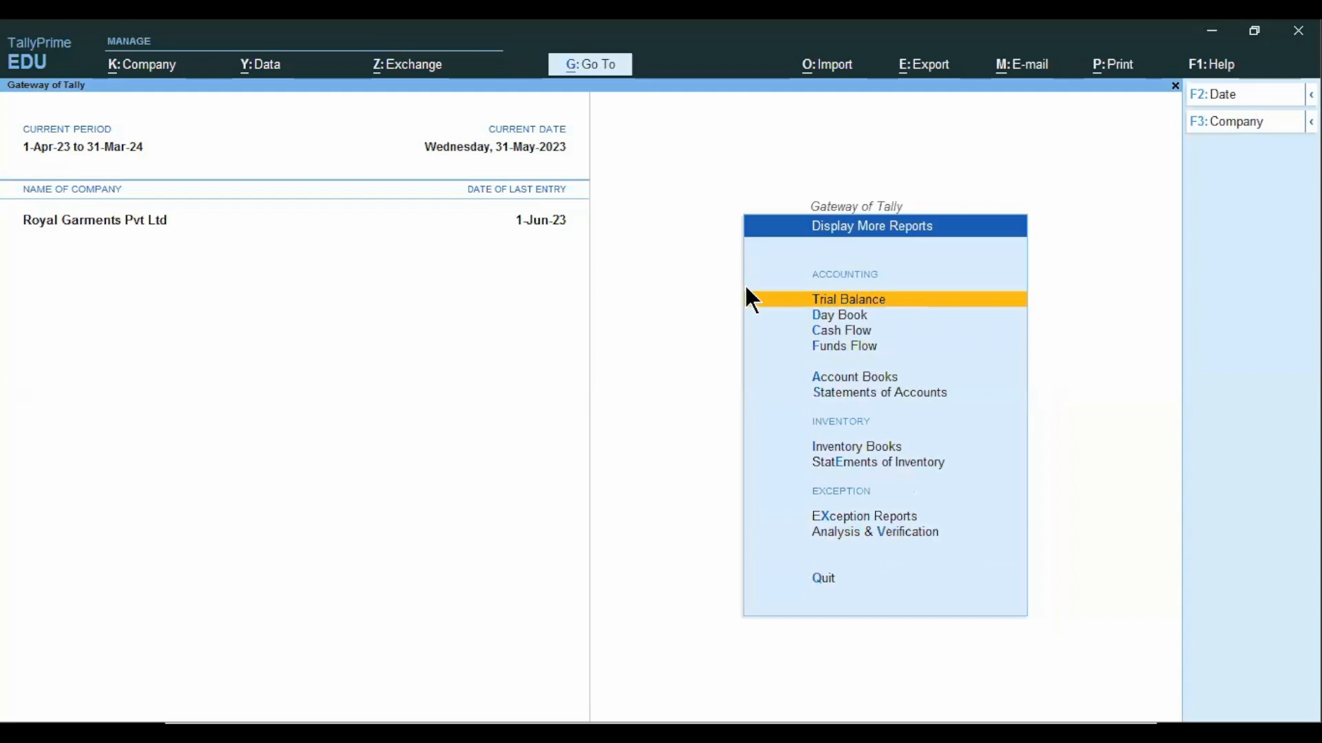
key(Down)
key(Down)
key(Down)
key(Down)
key(Down)
key(Down)
key(Down)
key(Up)
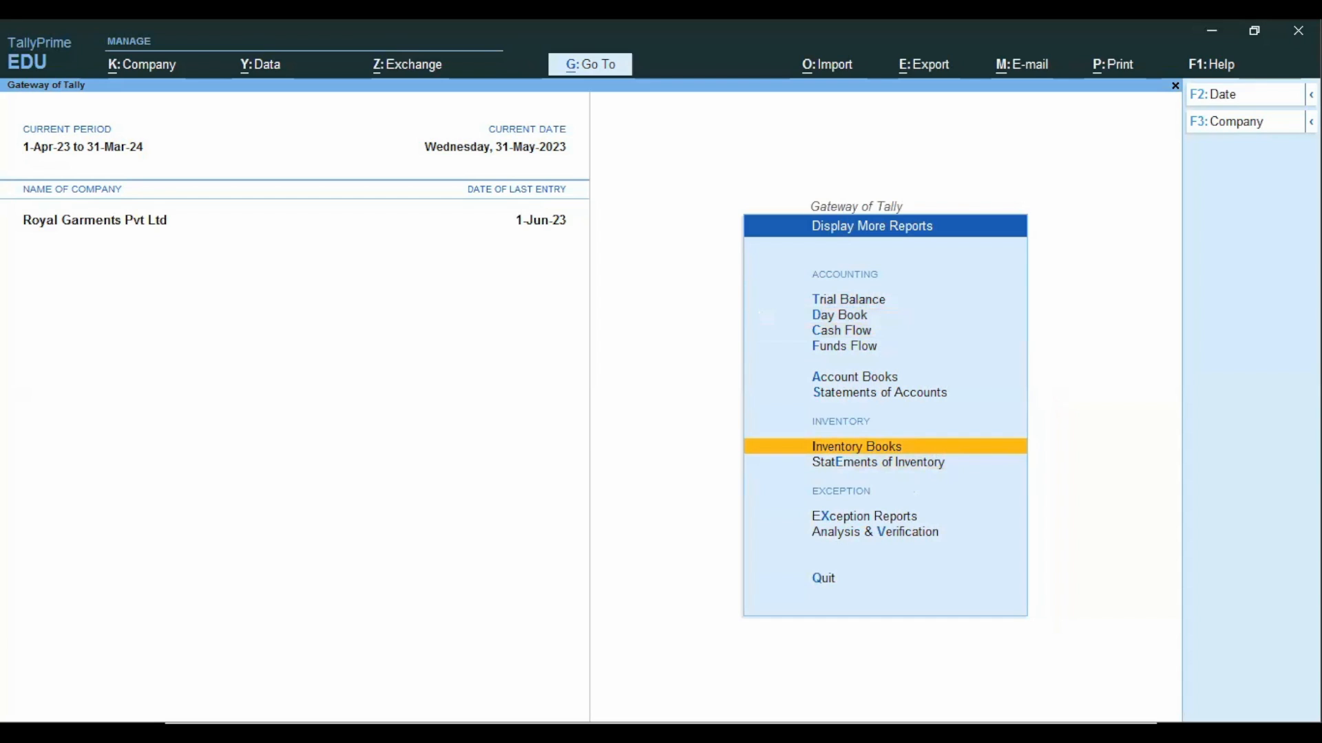
key(Down)
key(Return)
Open the Purchase Order Outstandings reports.
key(Down)
key(Down)
key(Down)
key(Down)
key(Down)
key(Down)
key(Up)
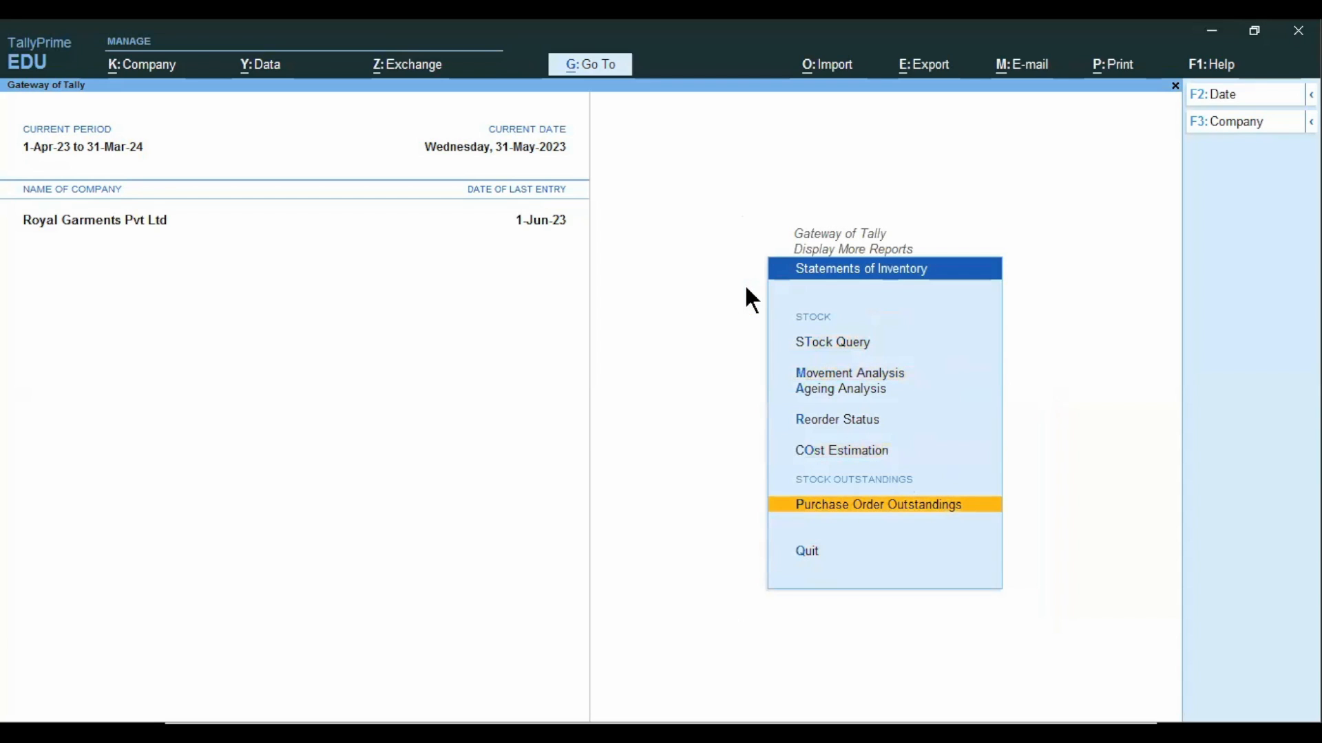
key(Return)
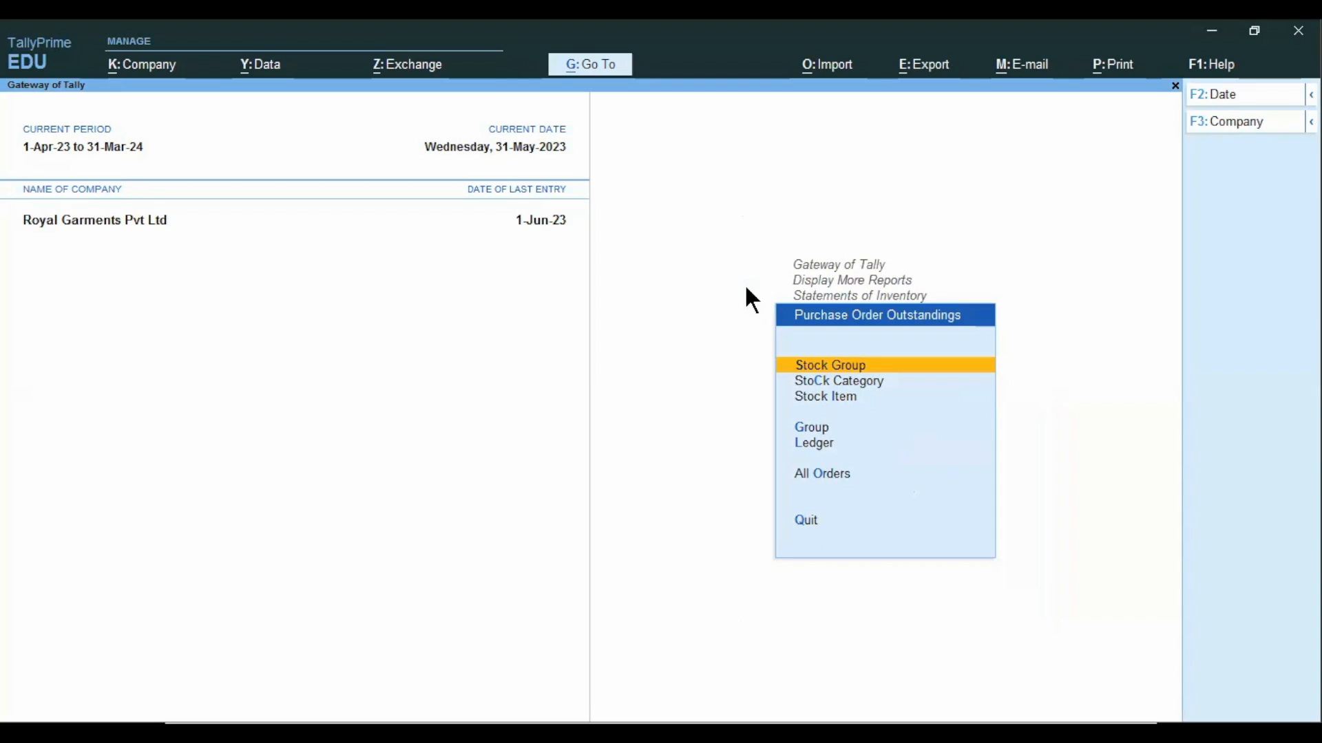
Display the outstanding purchase orders by stock group for Mobile Phones.
key(Down)
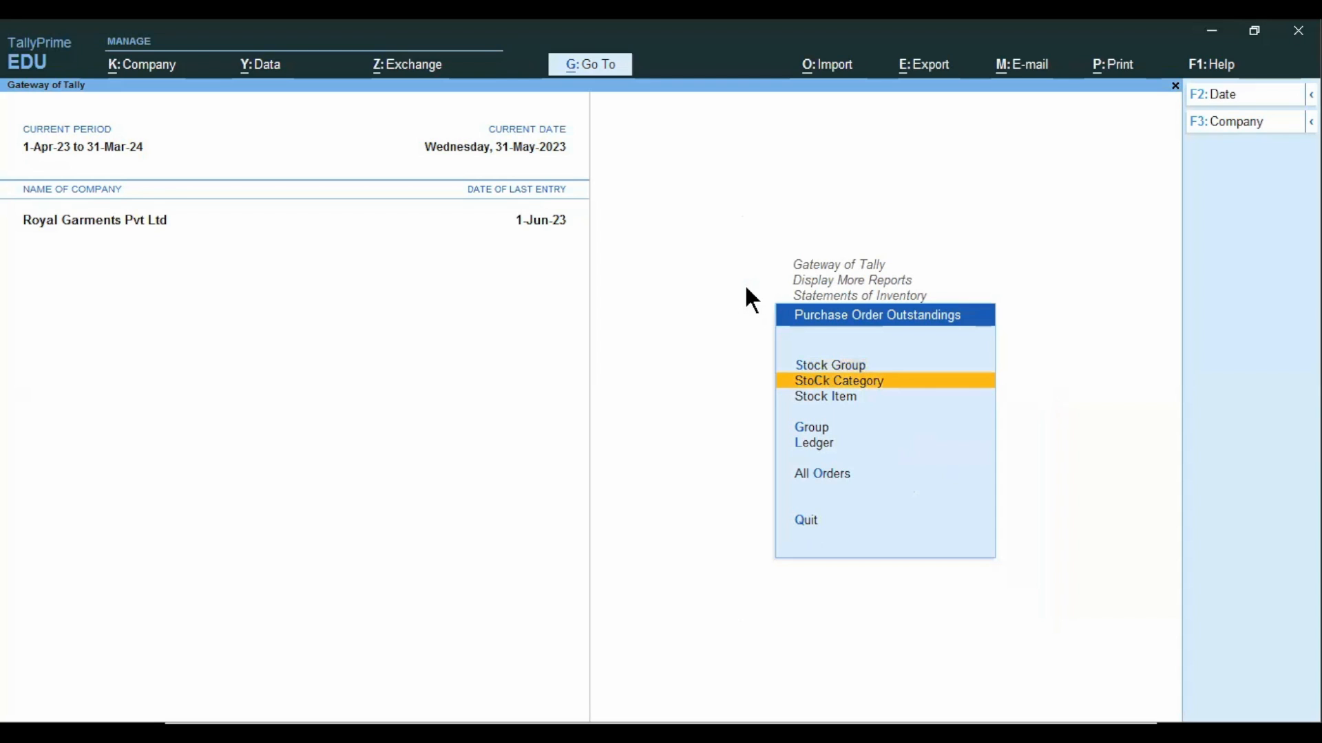
key(Up)
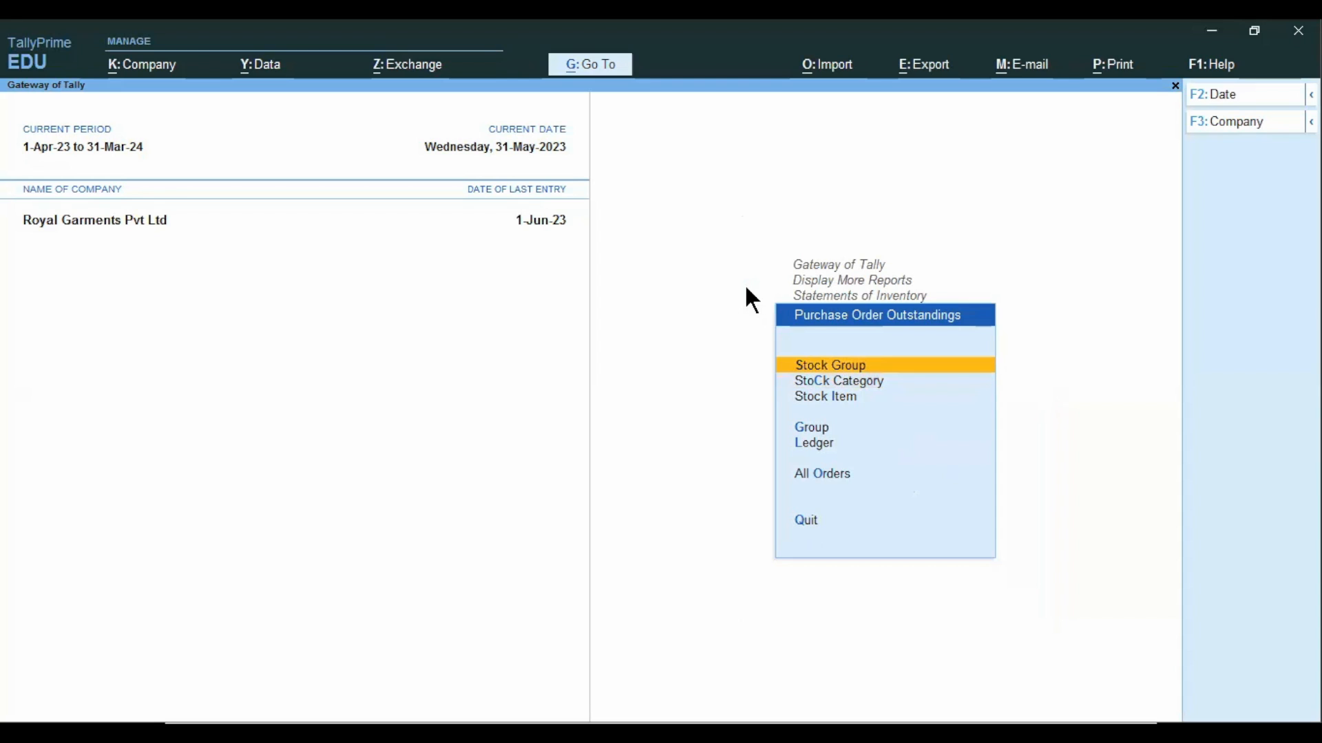
key(Return)
key(Down)
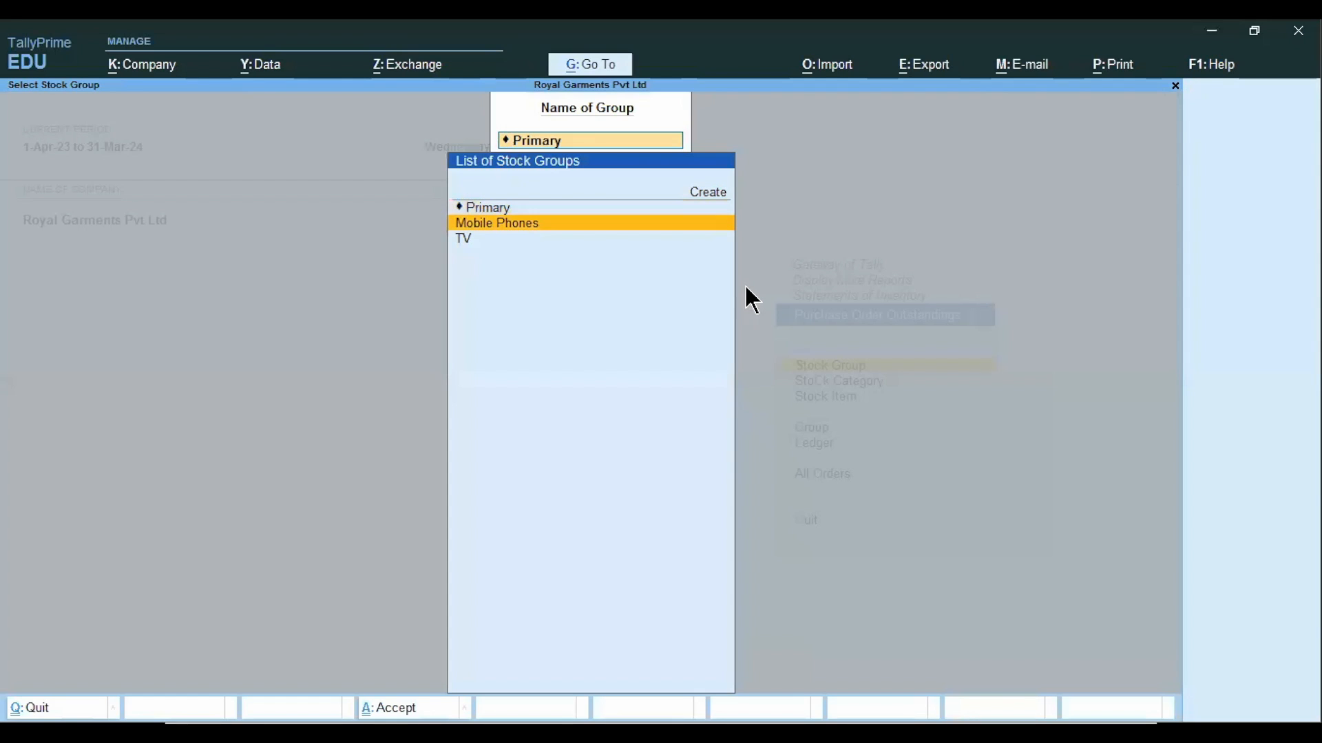
key(Return)
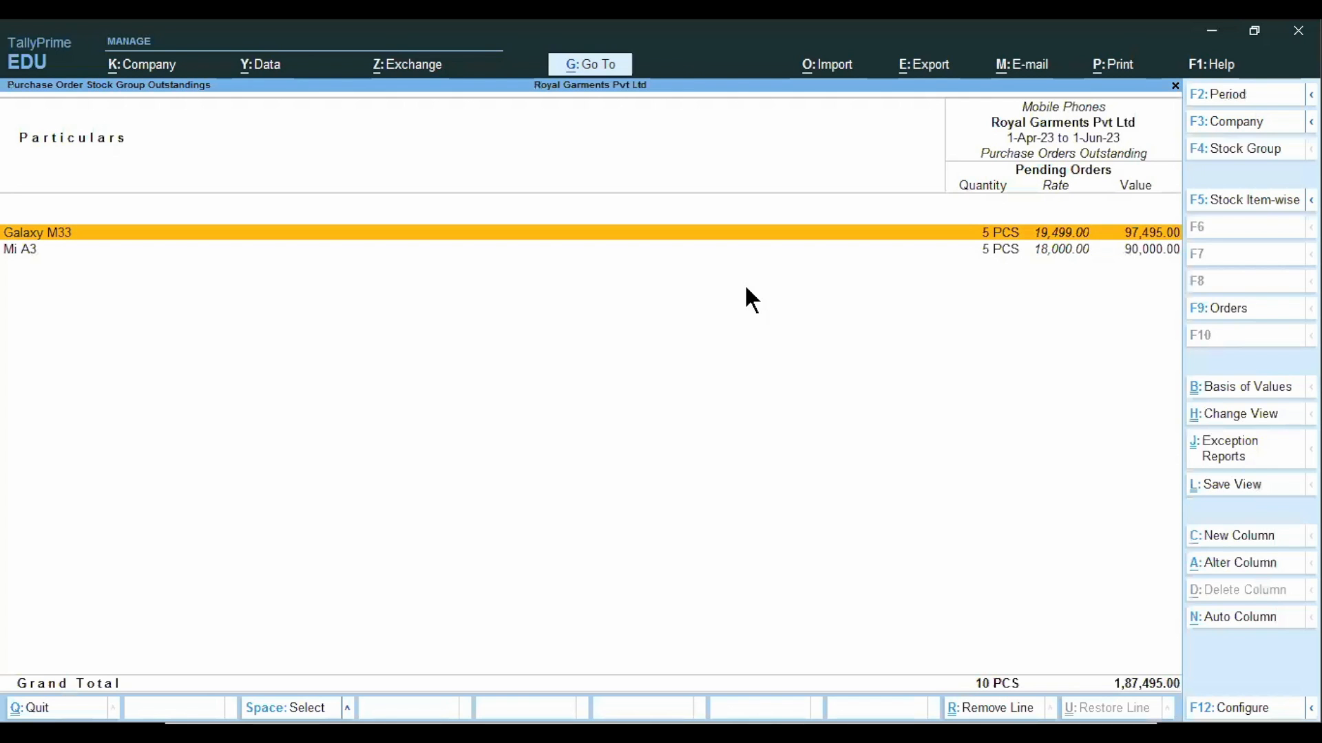
Examine the detailed outstanding order for Galaxy M33 and return to the Gateway of Tally.
key(Down)
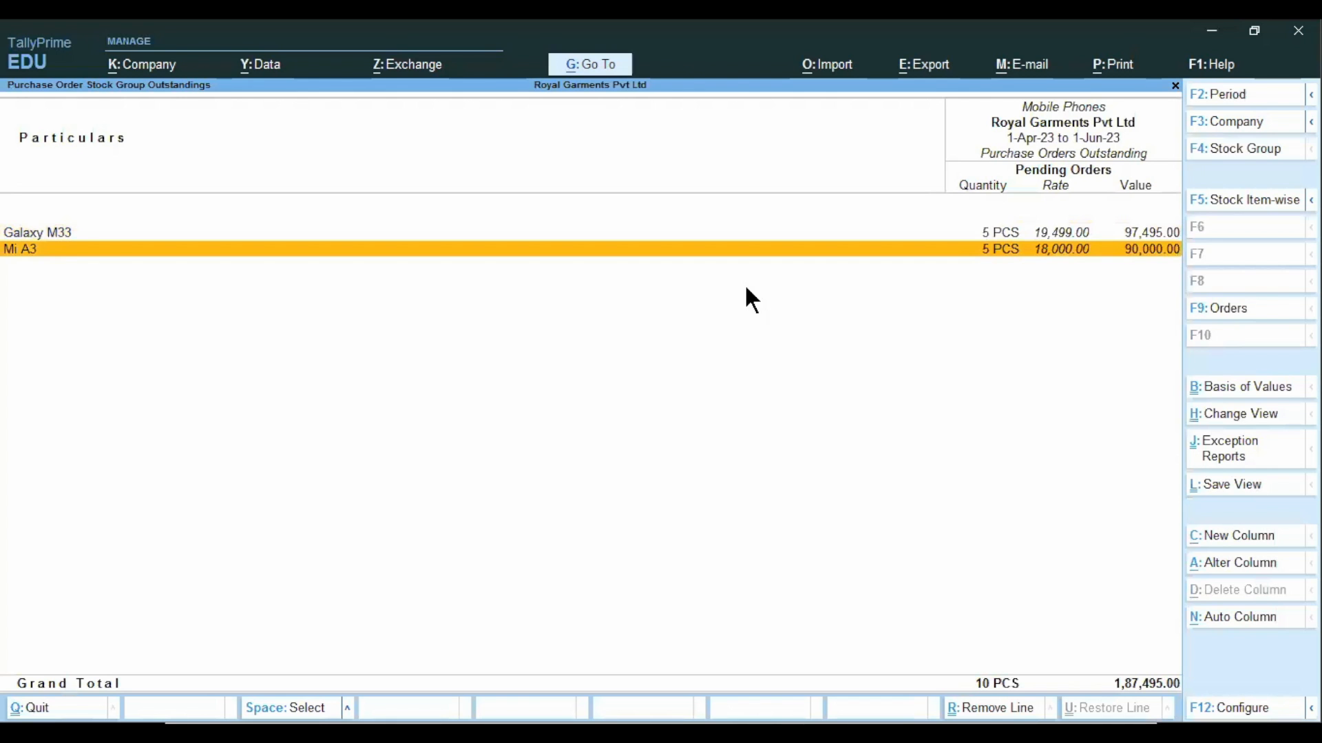
key(Up)
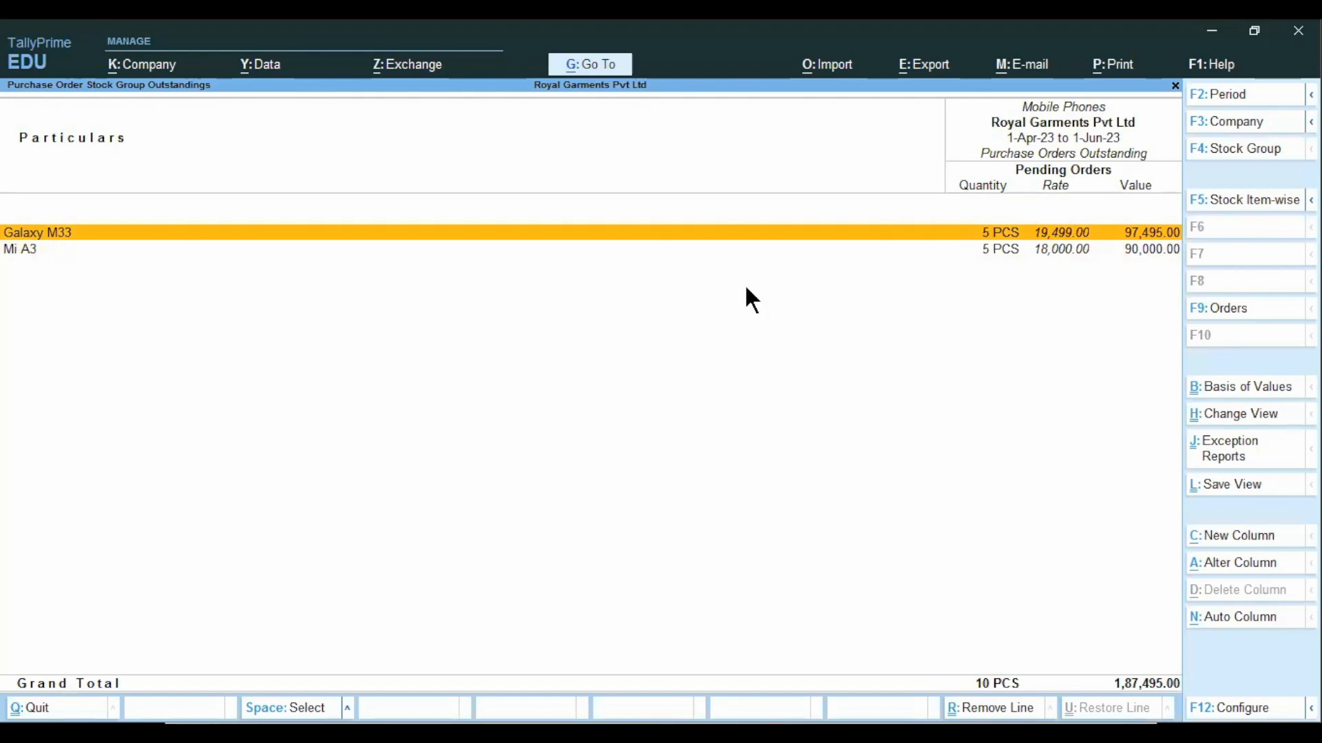
key(Return)
key(alt+F1)
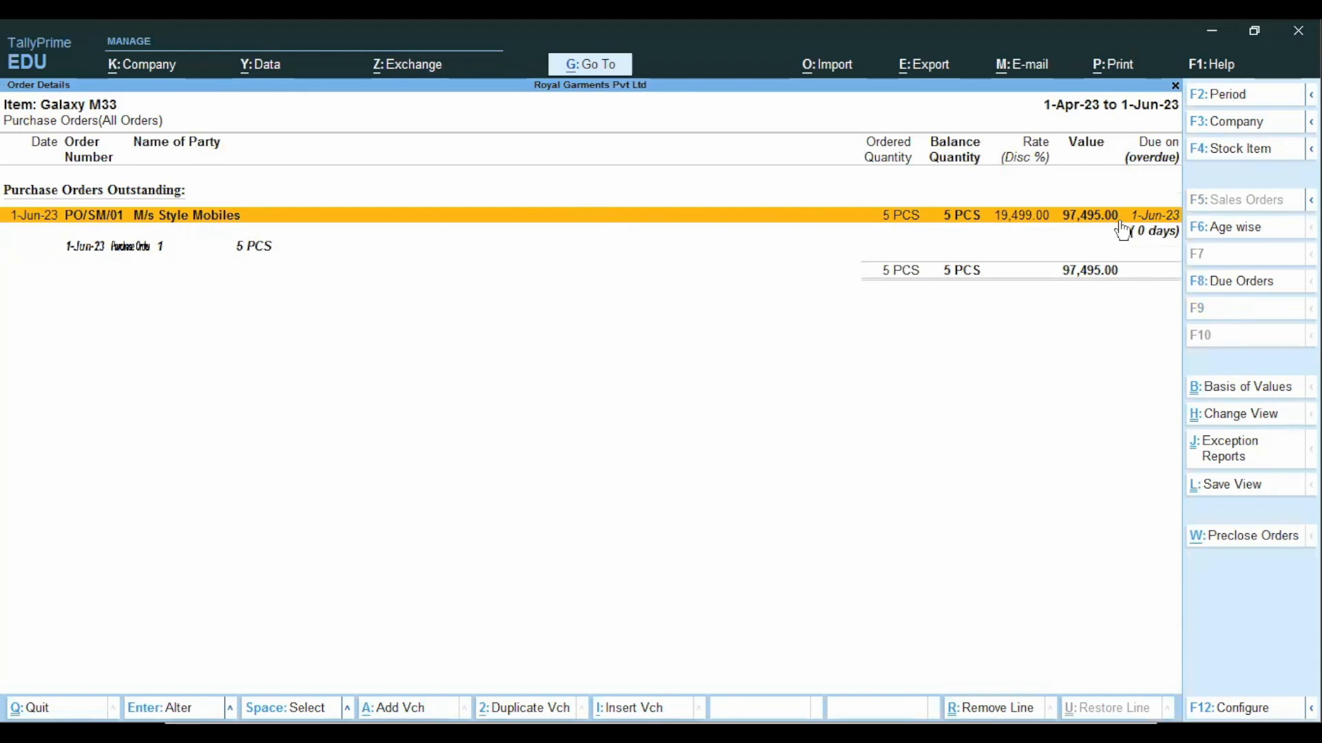
key(Escape)
key(Escape)
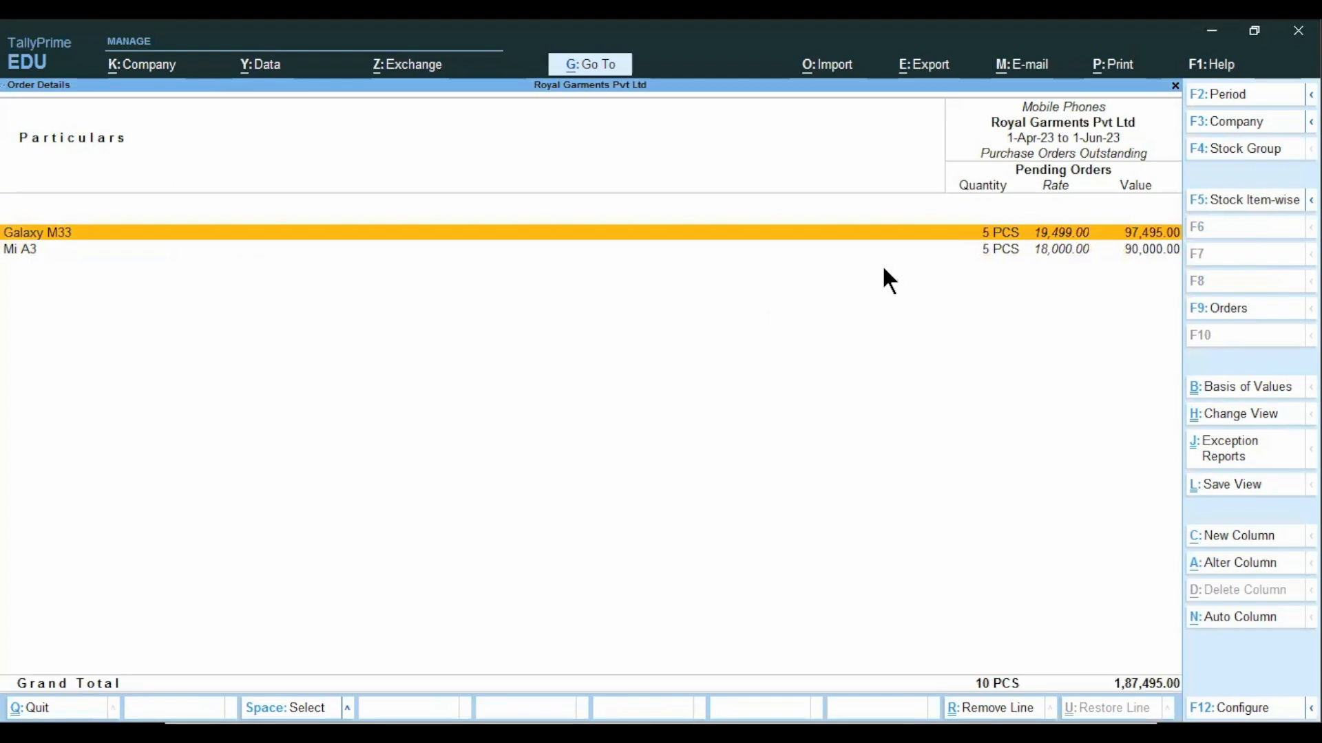
key(Escape)
key(Escape)
key(Escape)
key(Escape)
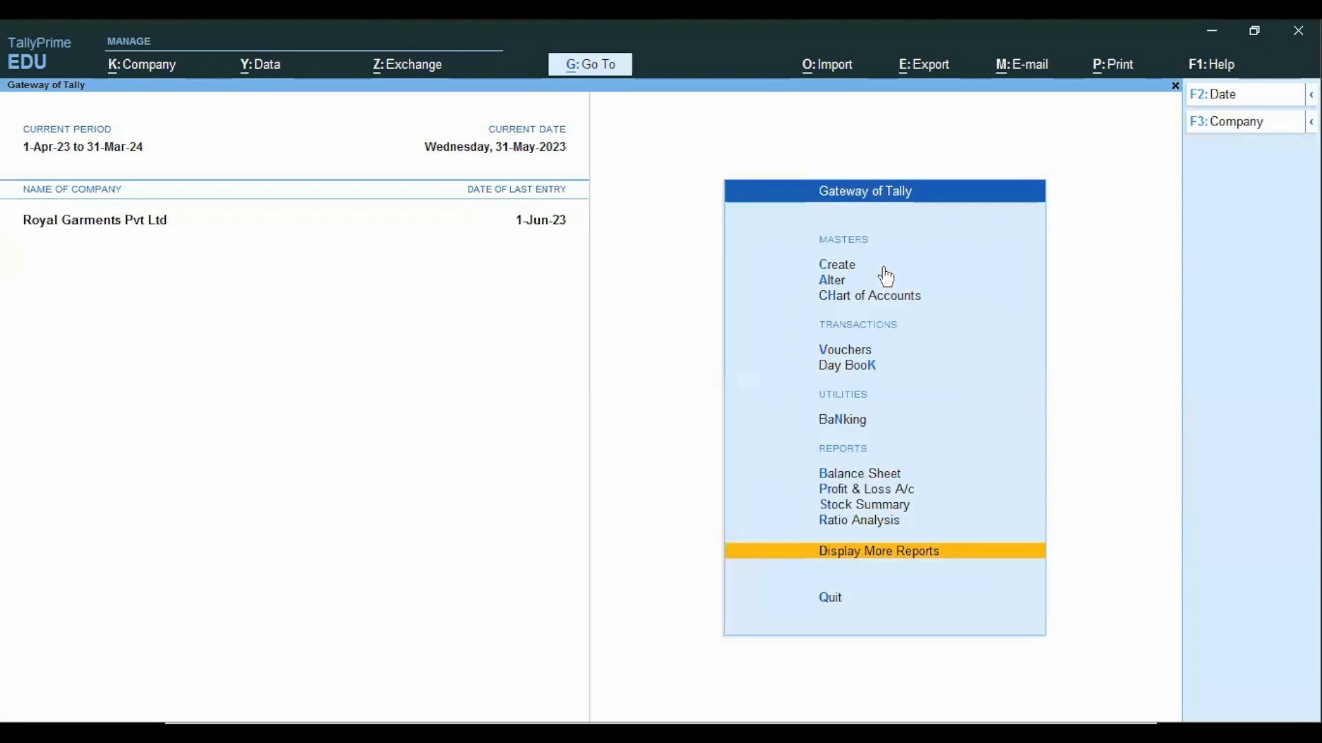
Check the slides following Purchase Order Summary and open voucher entry from the Gateway of Tally.
key(Up)
key(Up)
key(Up)
key(Up)
key(Up)
key(Up)
key(Up)
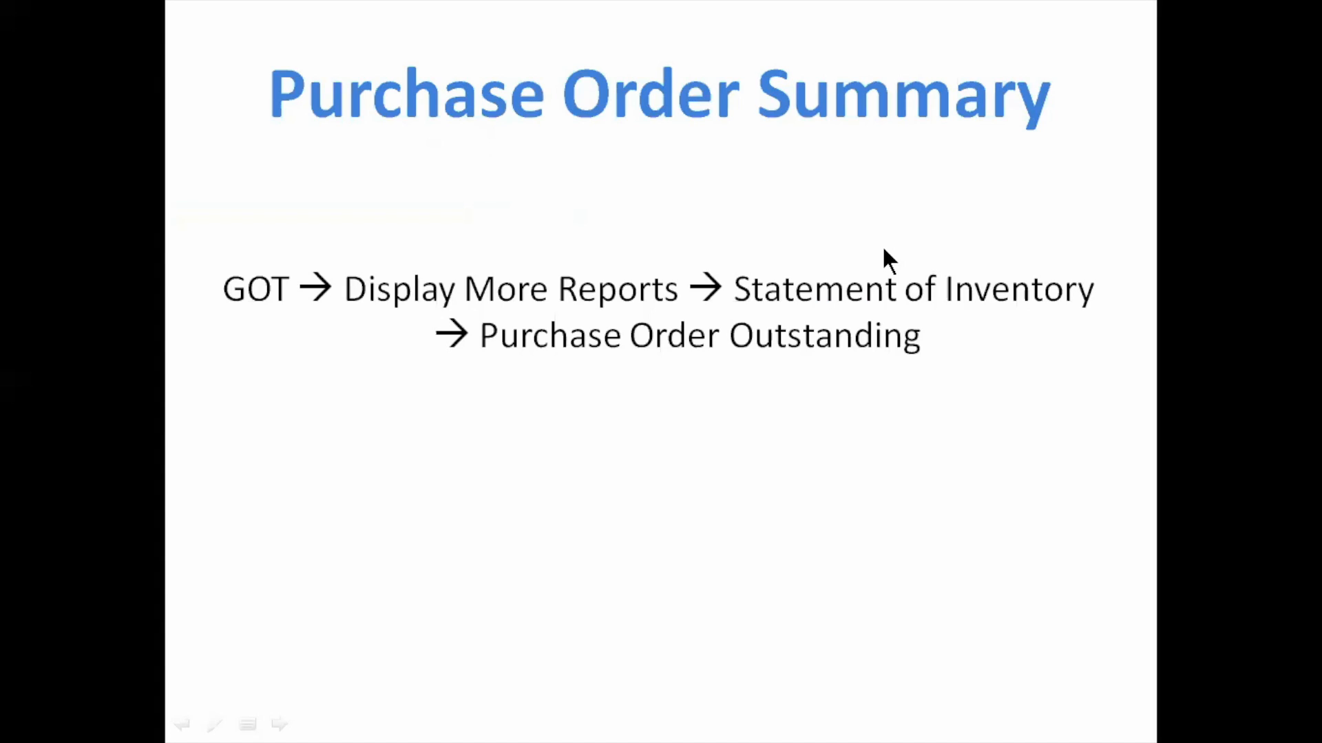
key(Right)
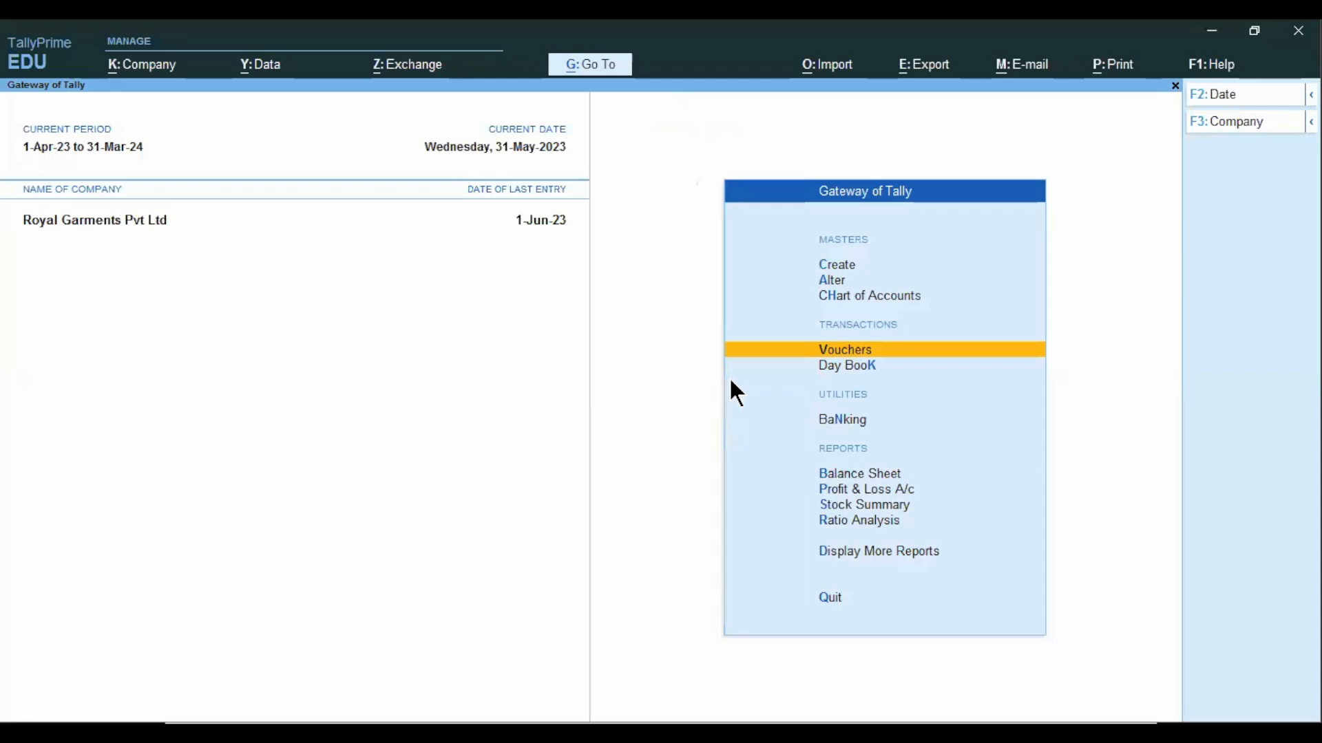
key(Return)
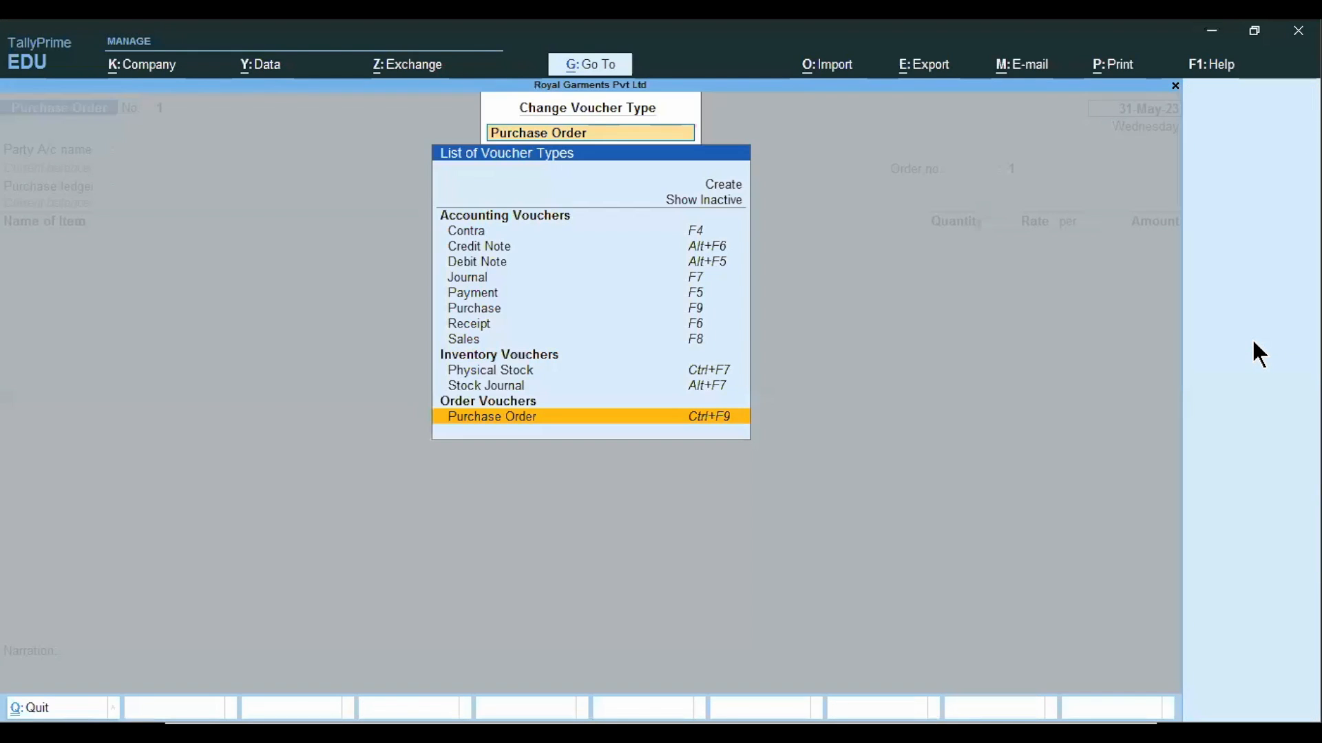
Change the voucher type to Receipt Note and activate that voucher type.
click(1252, 338)
text(Rece)
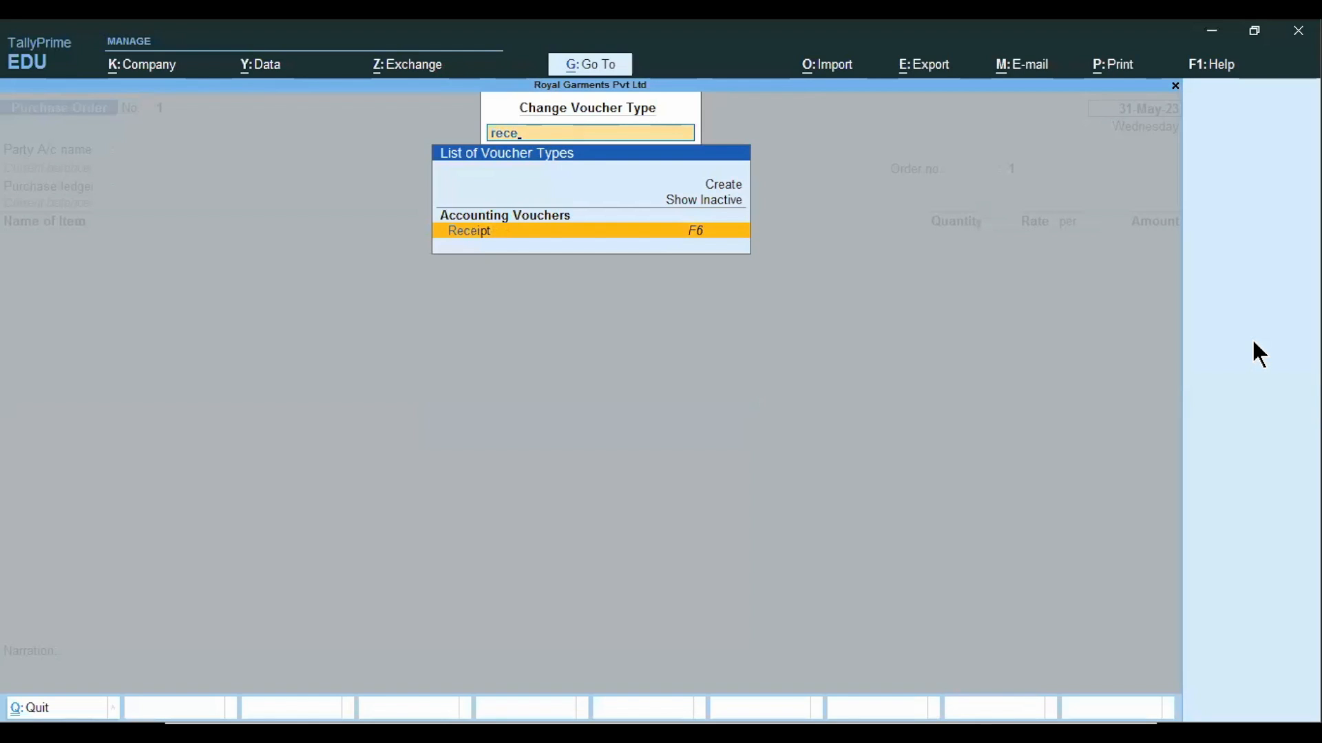
text(ipt note)
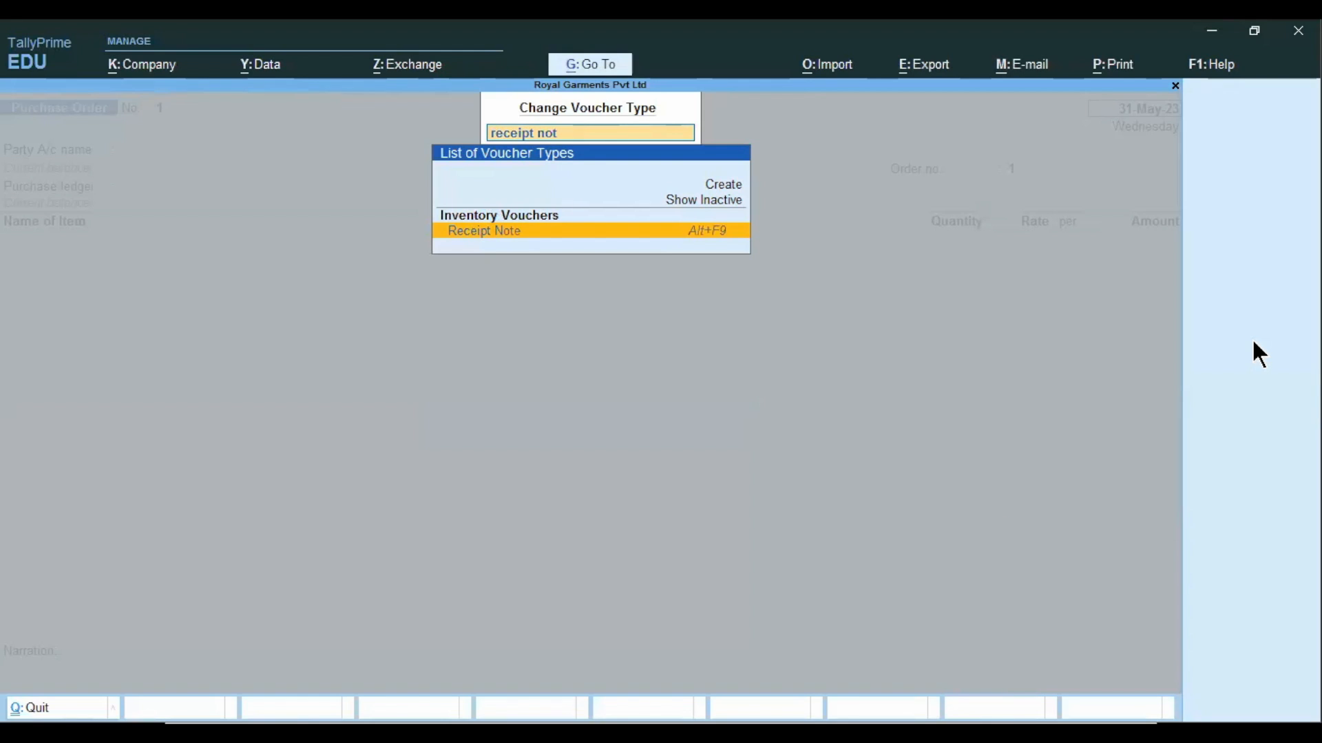
click(568, 230)
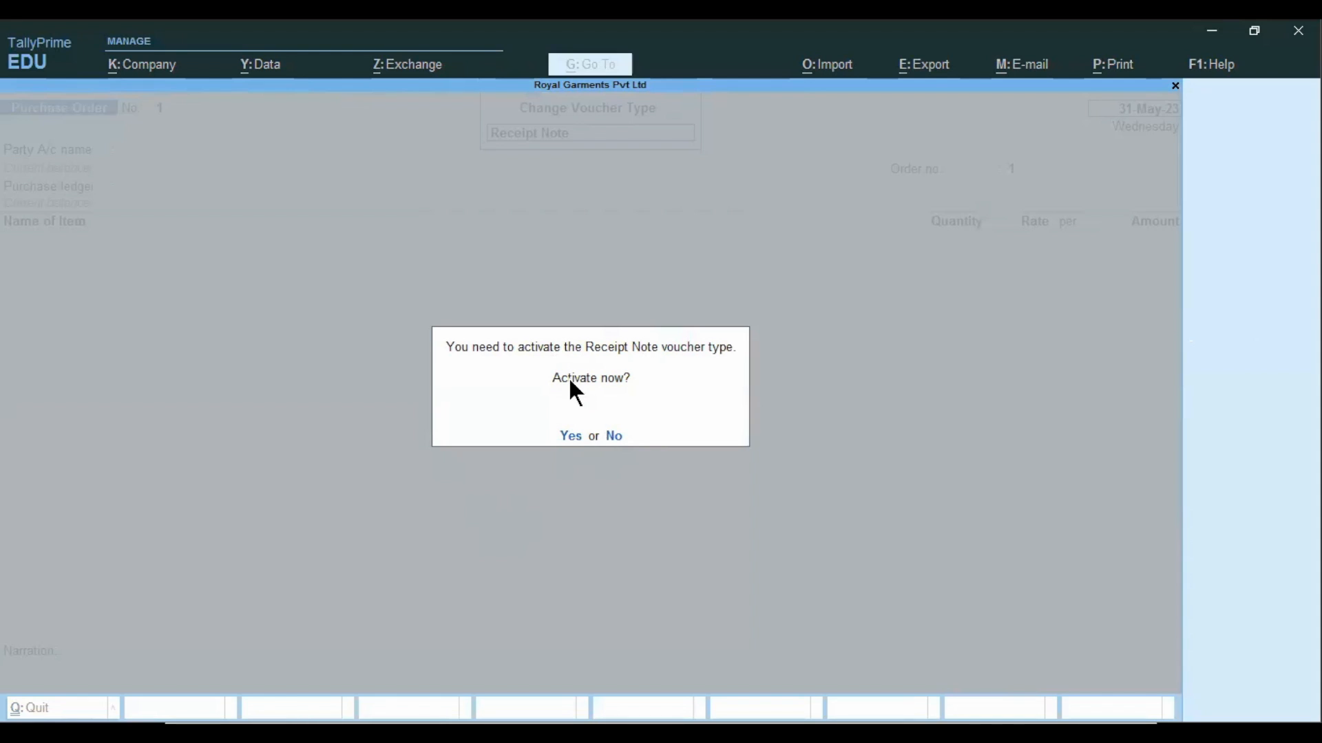
click(578, 435)
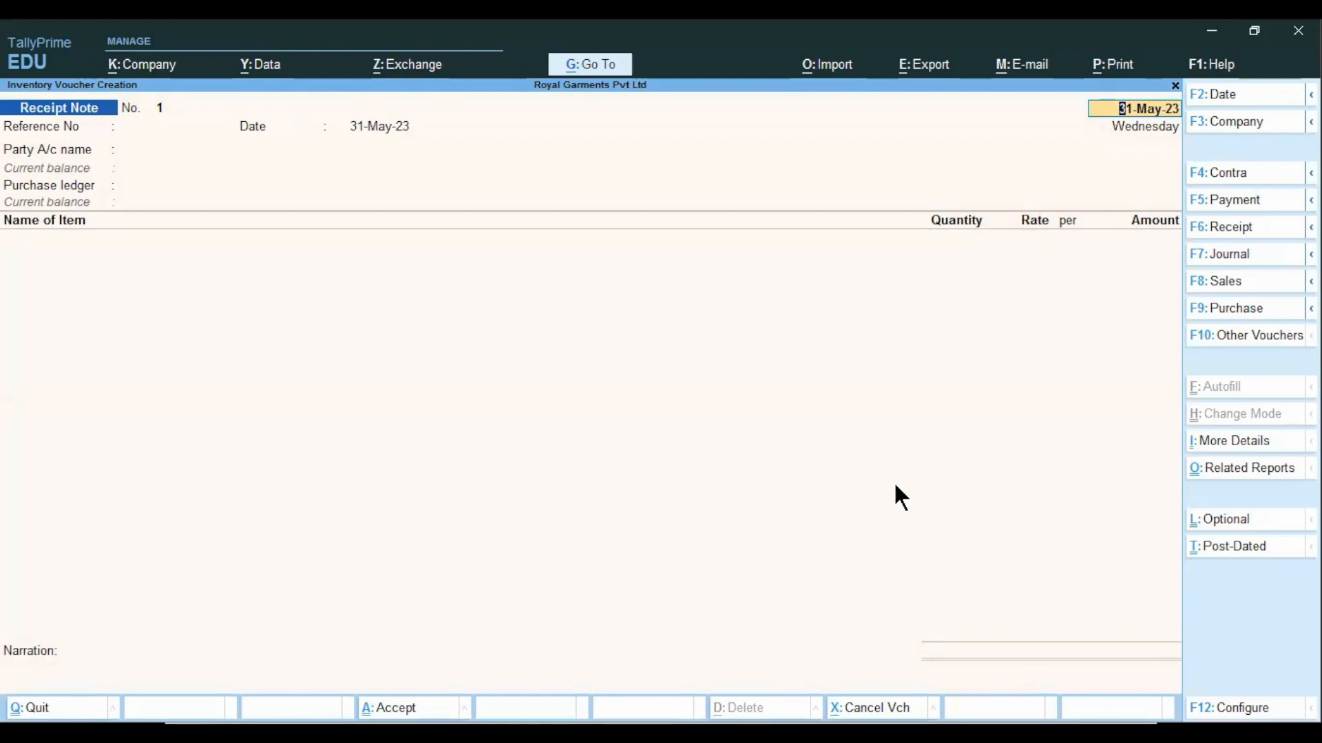
text(2/6)
key(Return)
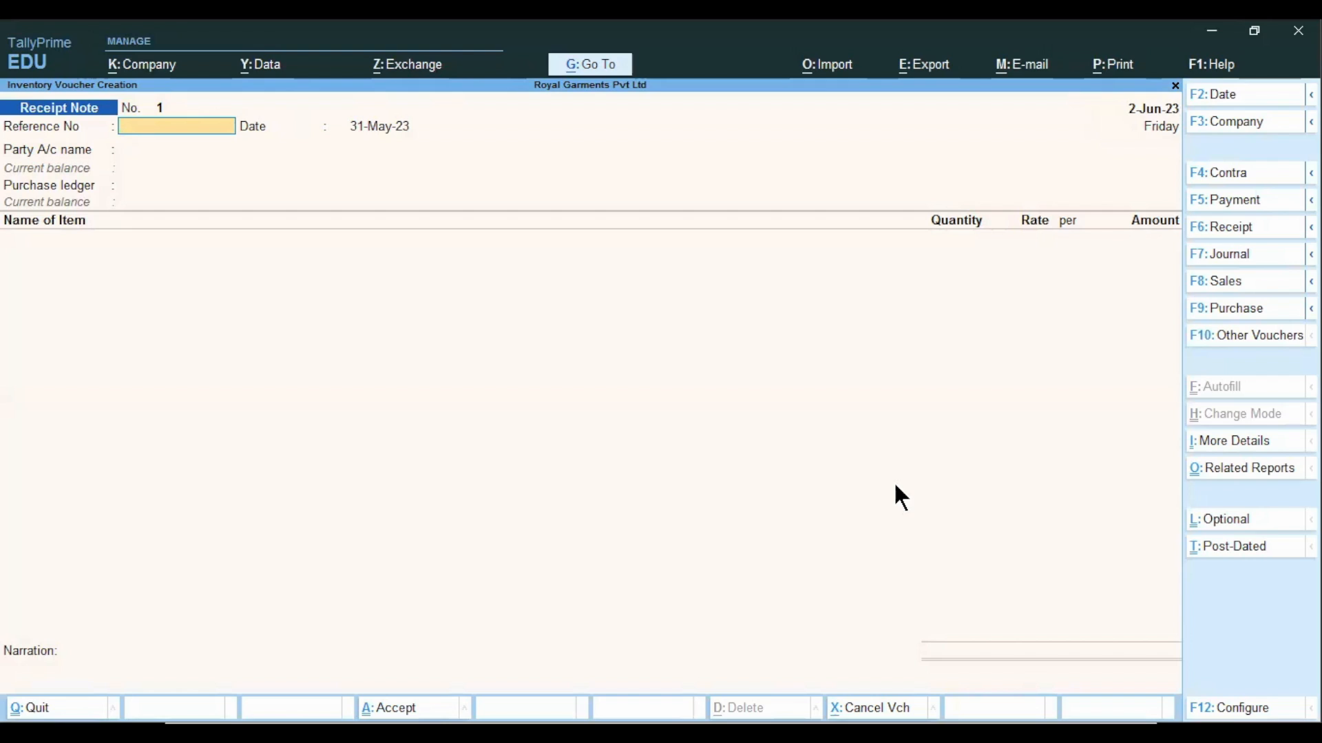
text(Challan-10)
key(Escape)
key(y)
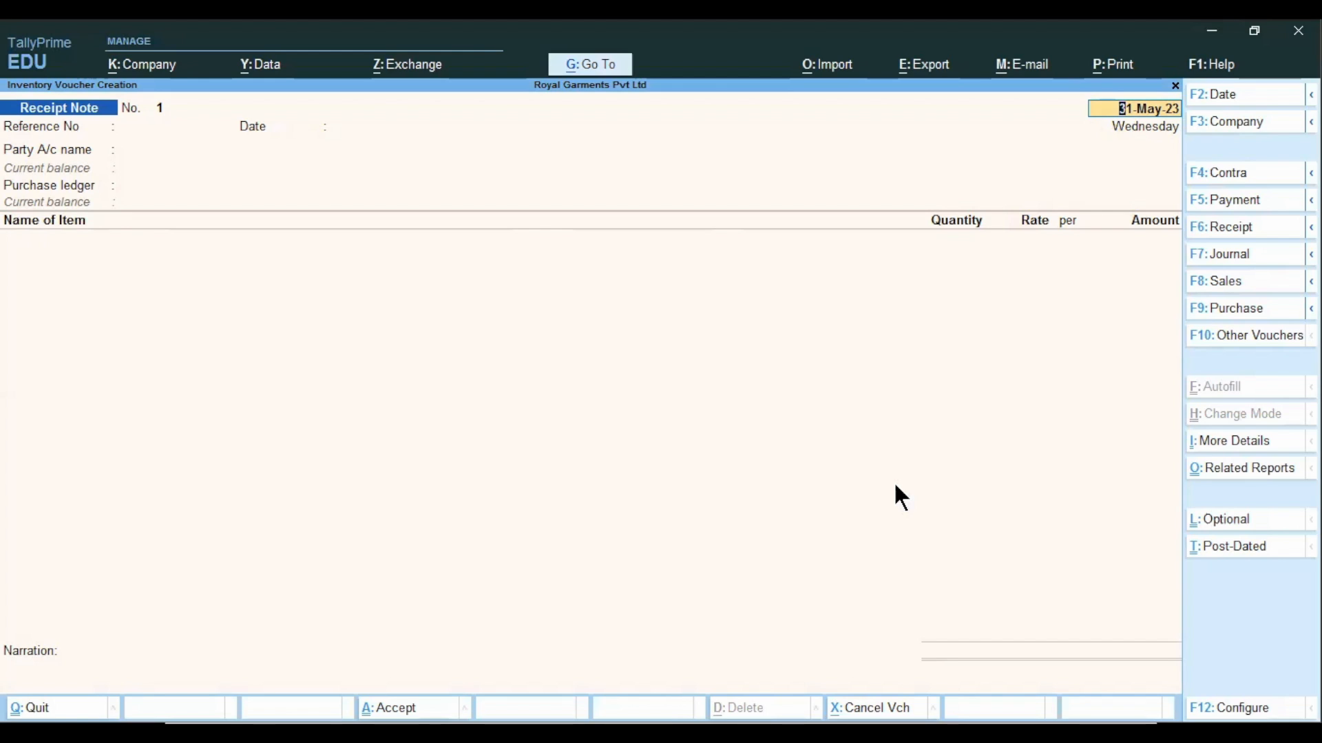
Date the receipt note 2-Jun-23 and enter the reference number "Challa -10" with reference date 2-Jun-23.
text(2-6)
key(Return)
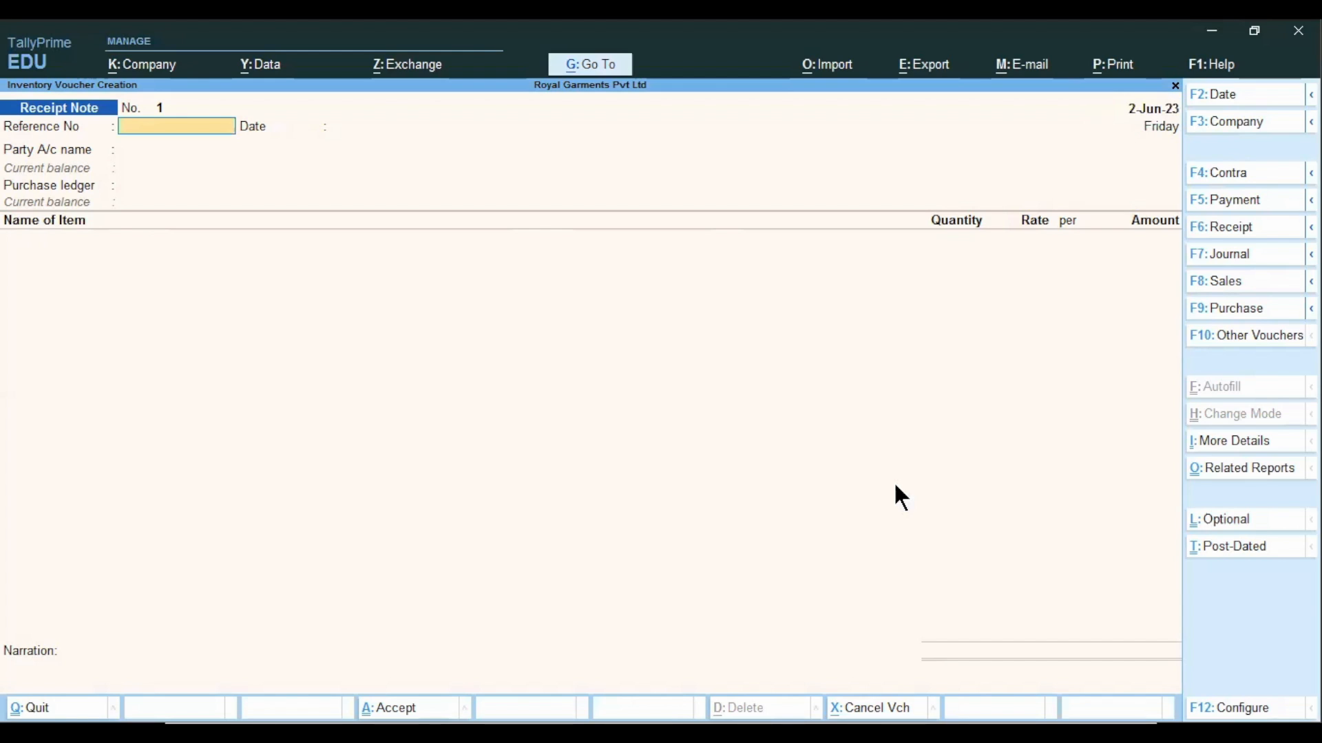
text(Challa -10)
key(Return)
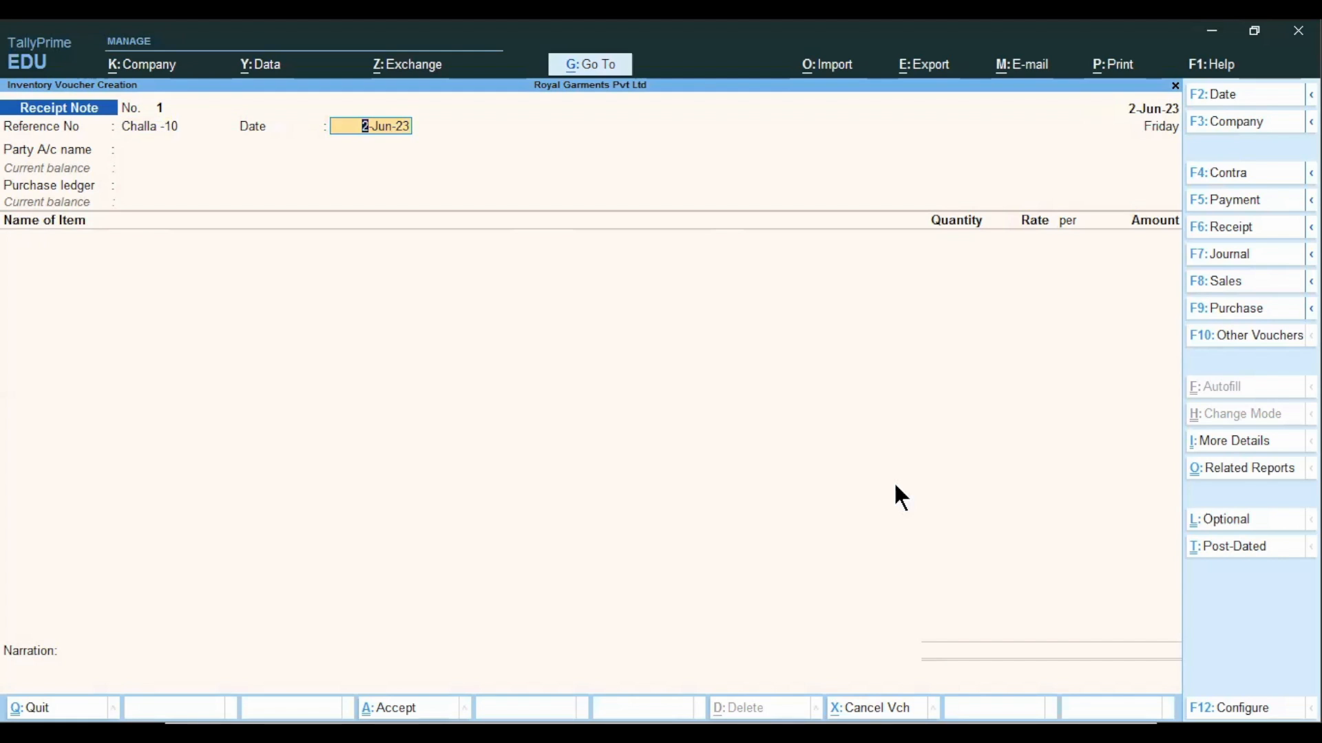
key(Return)
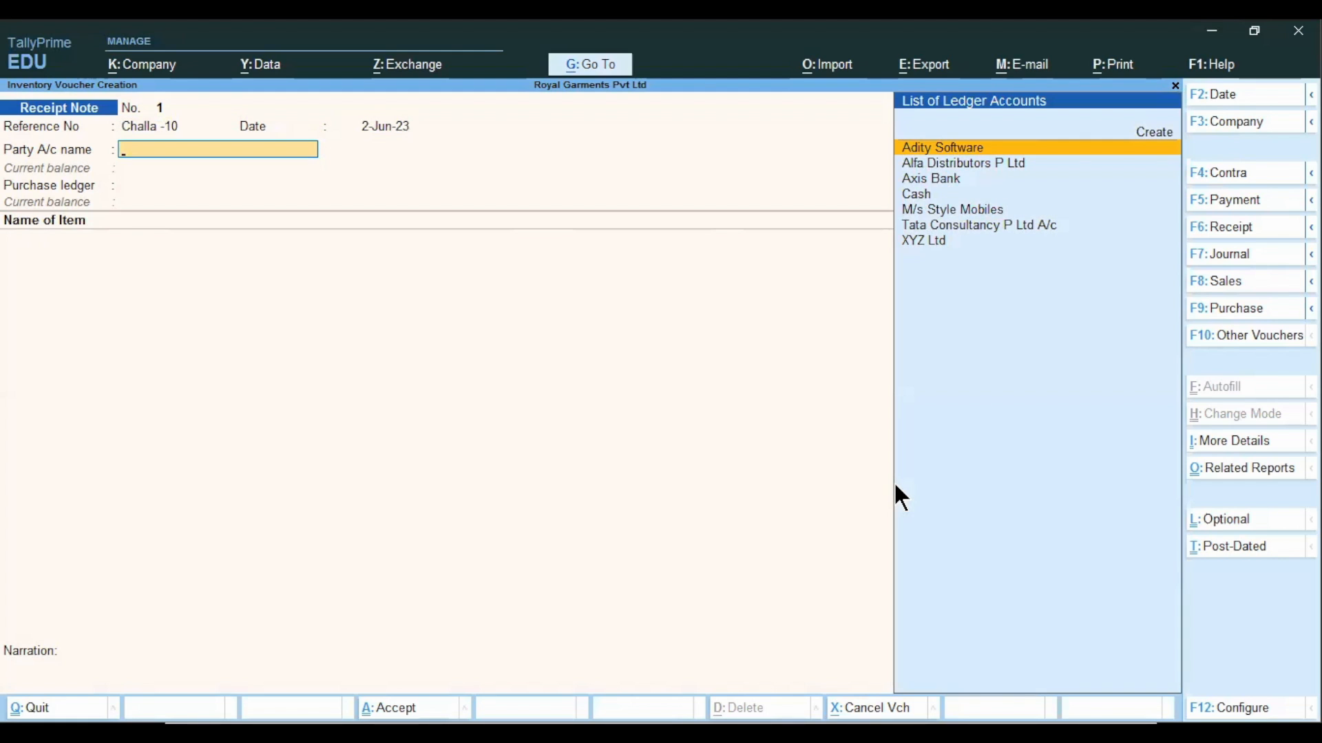
Select M/s Style Mobiles as the party and link its purchase order dated 1-Jun-23 to the receipt note.
key(Down)
key(Down)
key(Down)
key(Down)
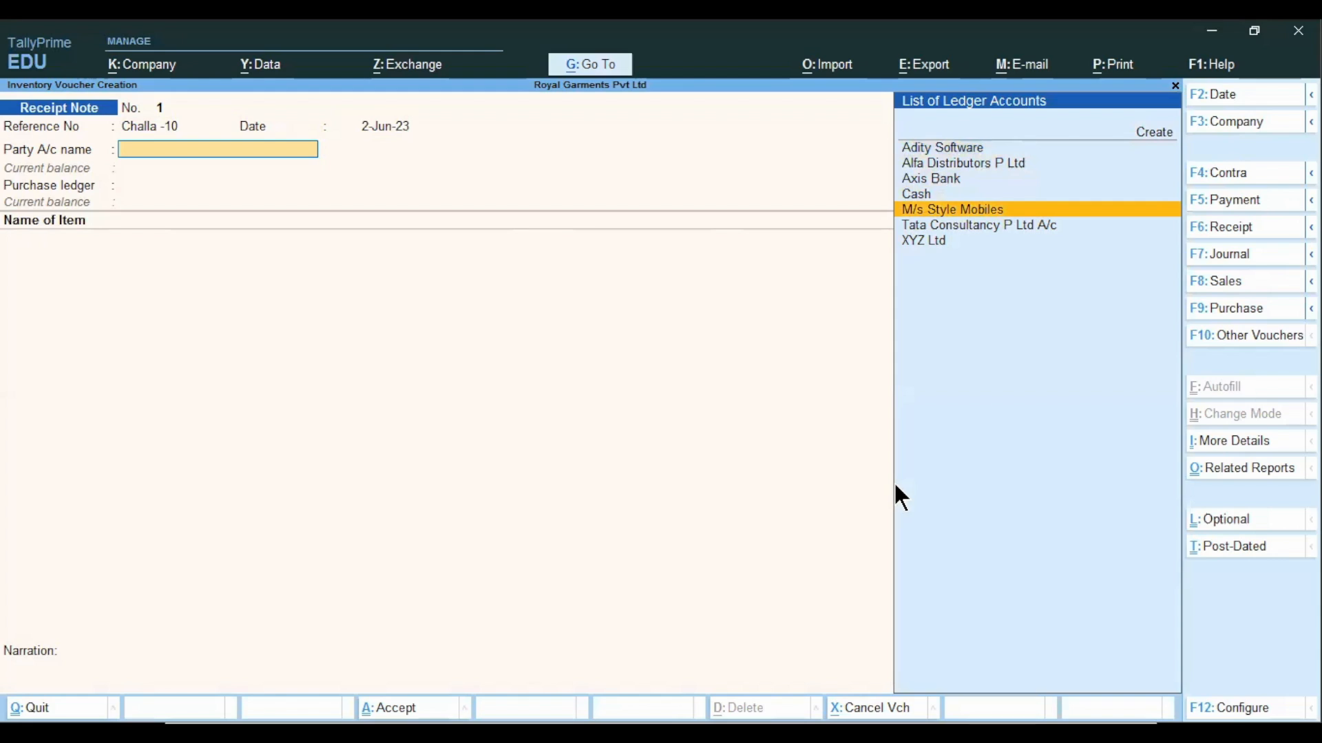
key(Return)
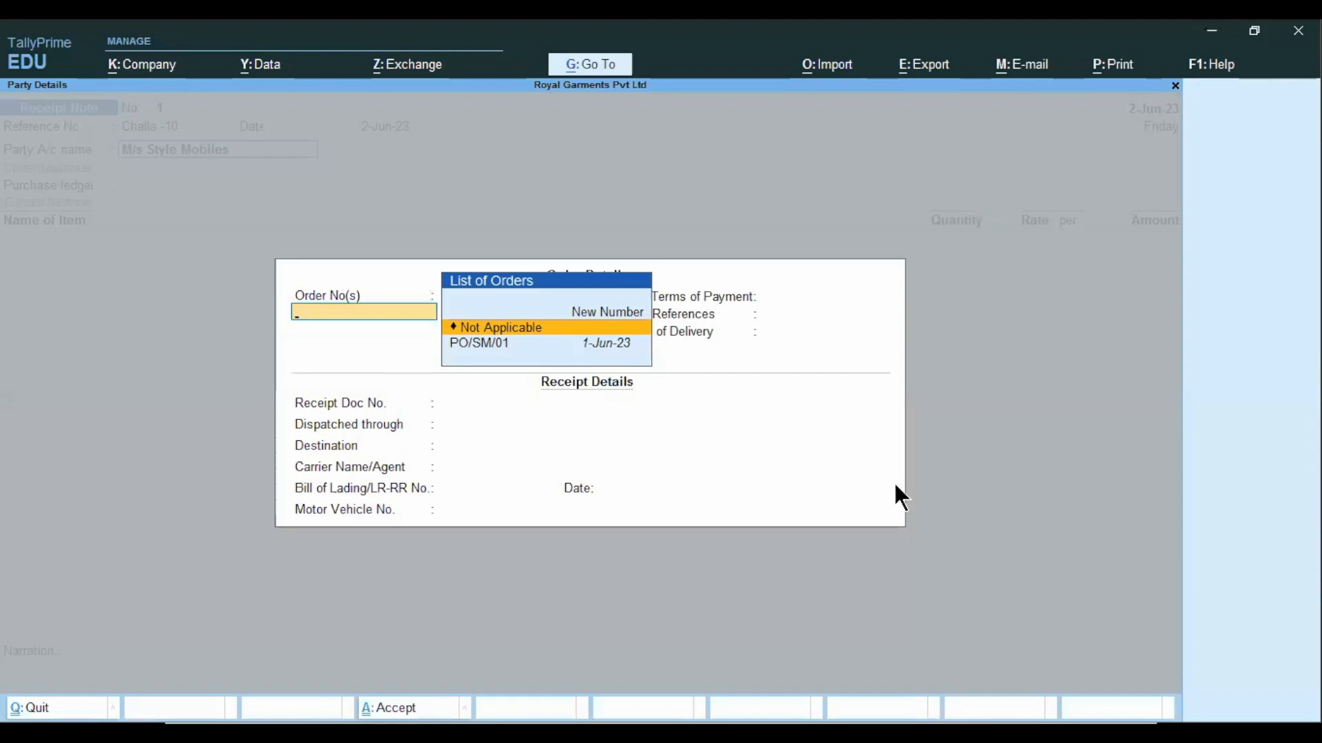
click(481, 345)
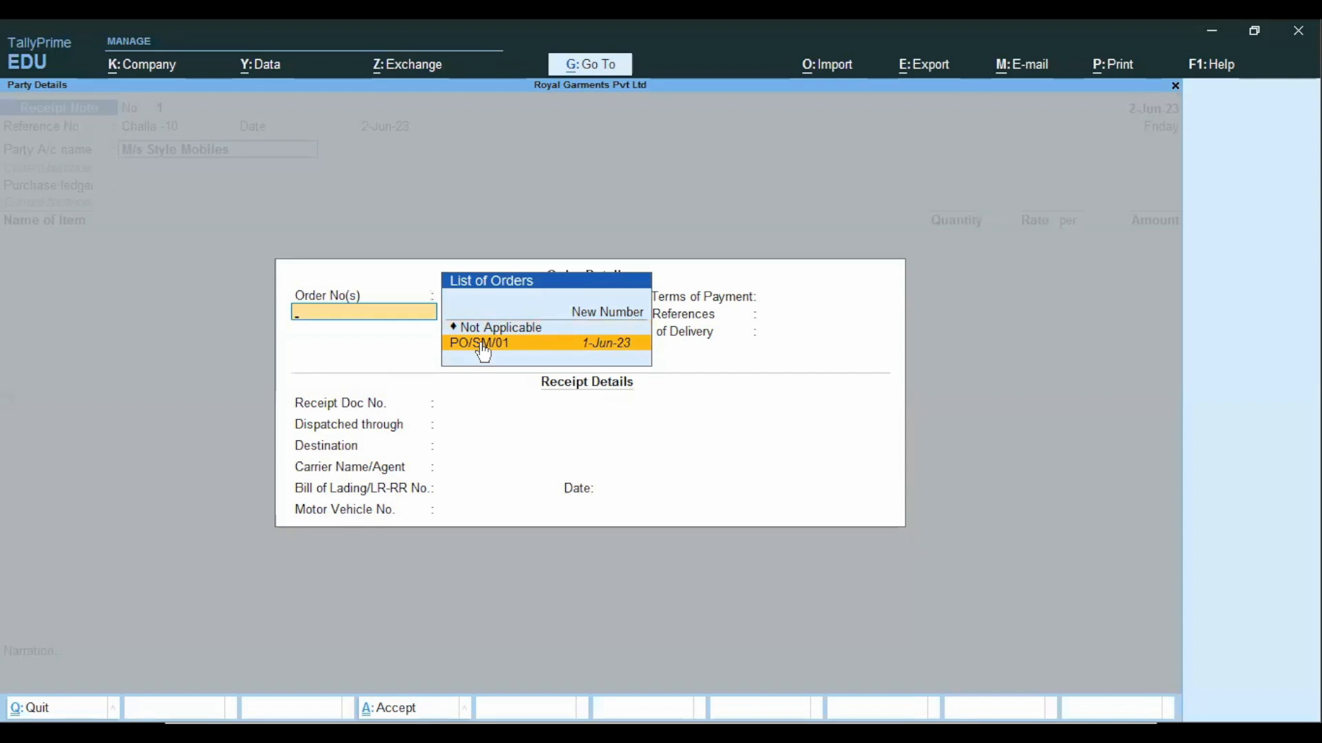
click(484, 345)
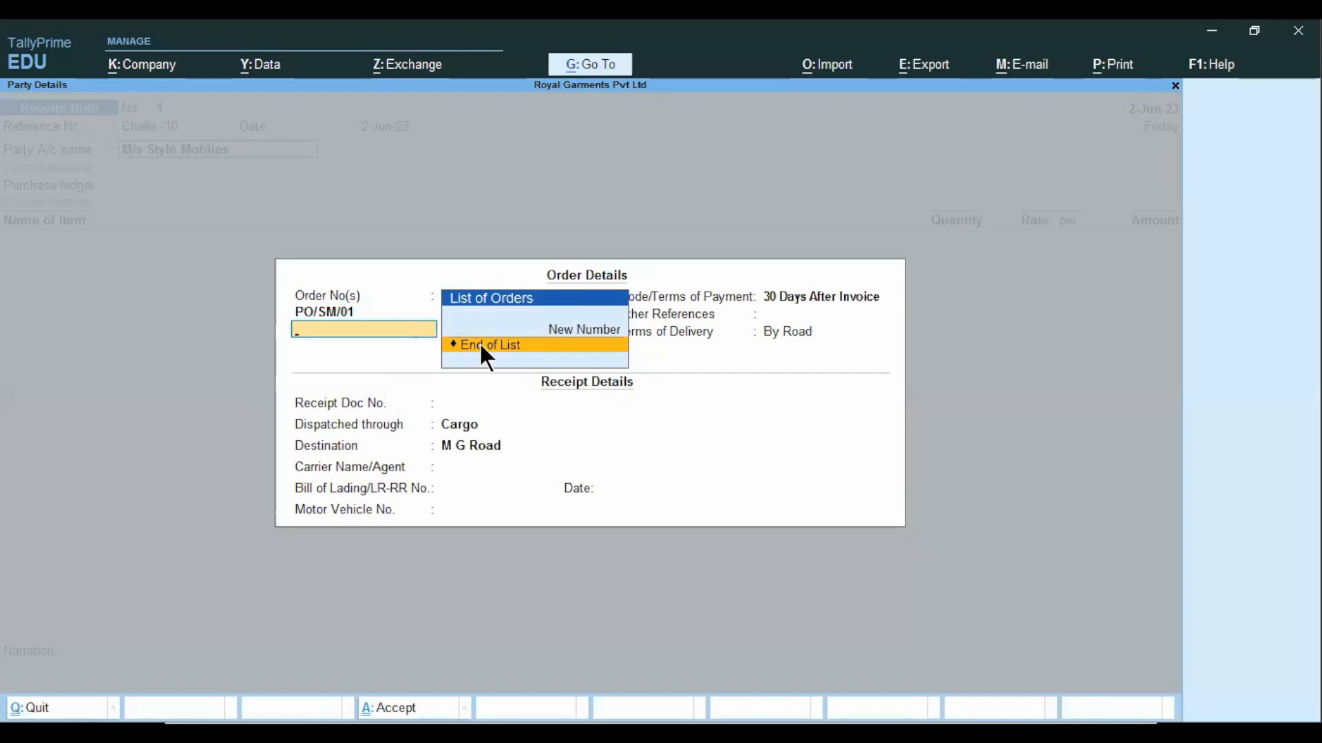
End the order list and accept the order and receipt details, keeping Cargo dispatch and M G Road as destination.
click(482, 346)
key(Return)
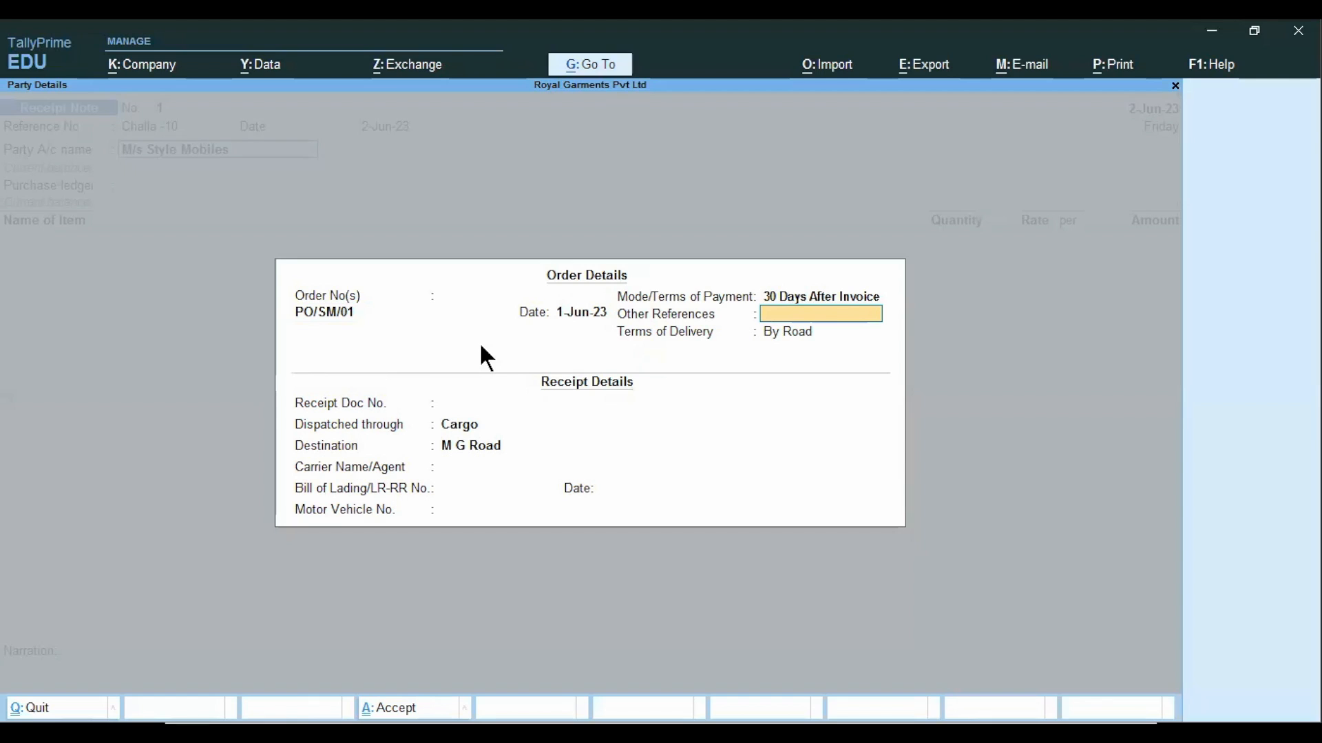
key(Return)
key(Return)
key(Return)
key(Return)
key(Return)
key(Return)
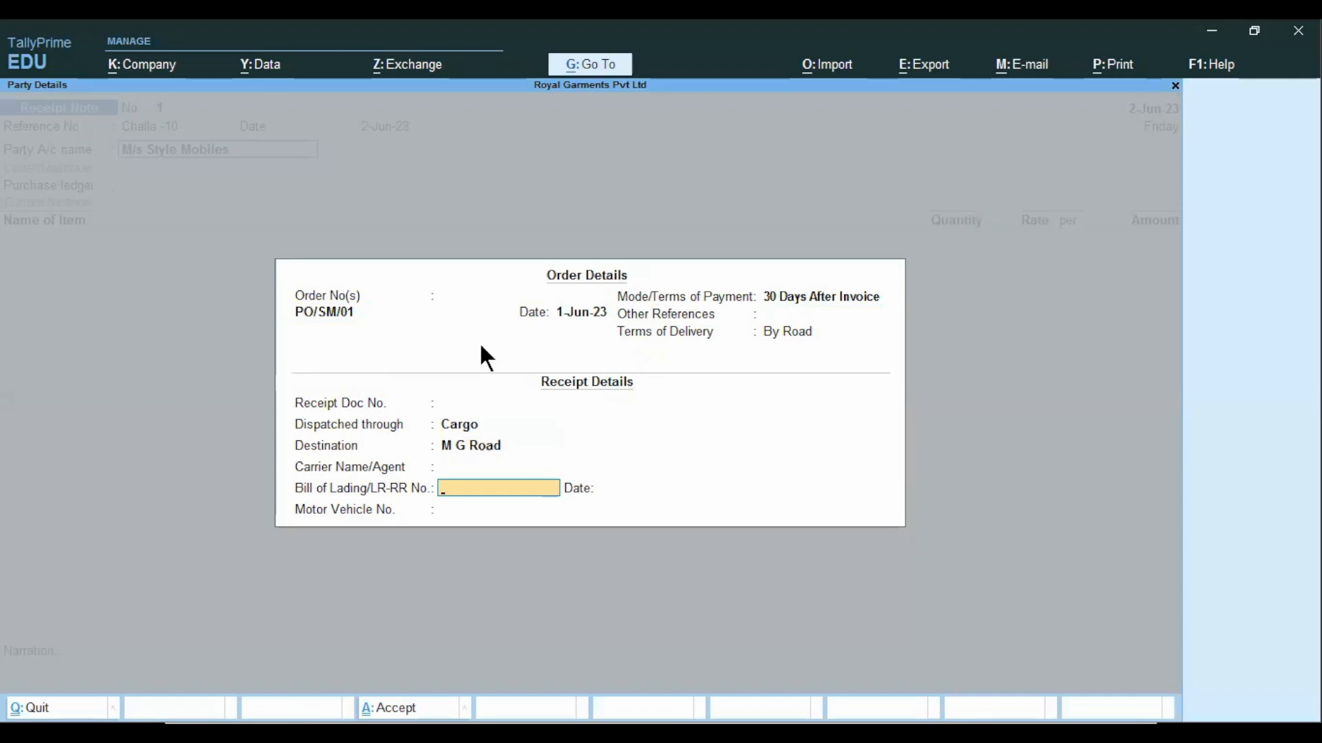
key(Return)
key(Return)
key(Return)
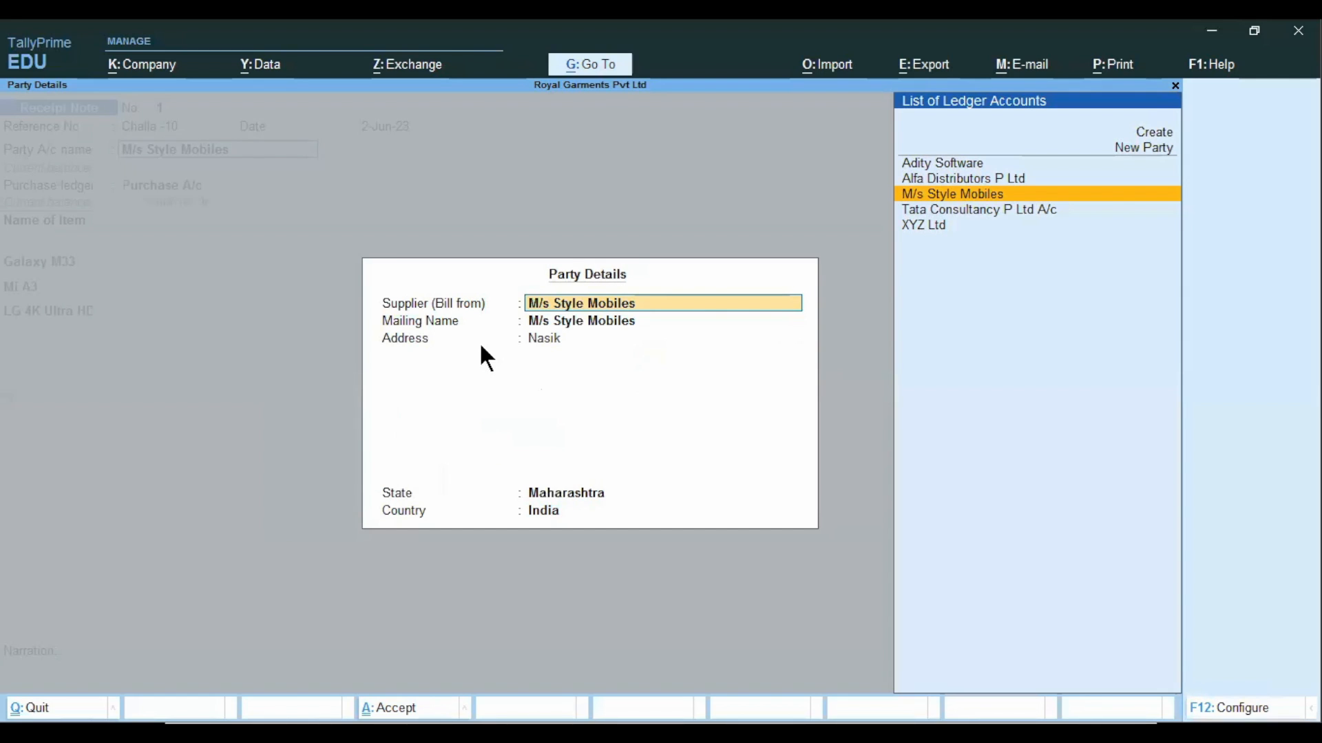
Accept the supplier details for M/s Style Mobiles, keeping the existing mailing name, address and state.
key(Return)
key(Return)
key(Return)
key(Return)
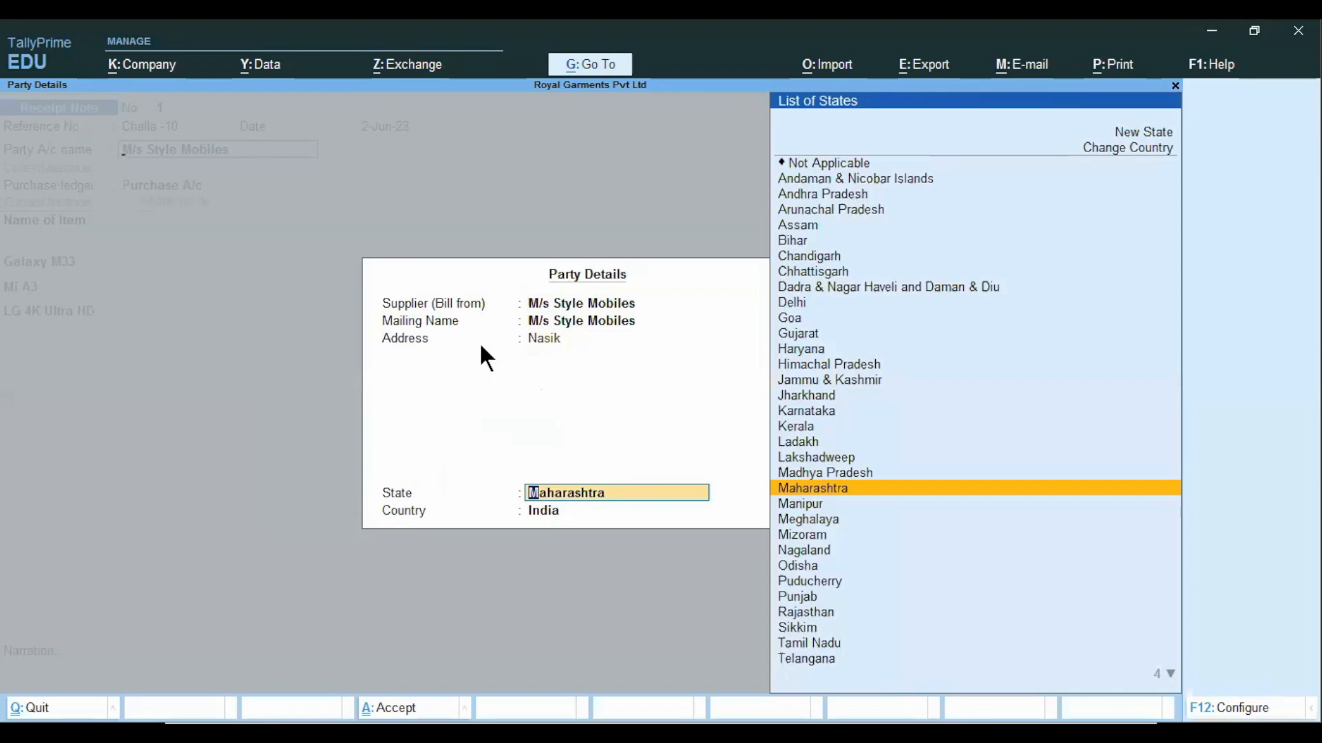
key(Return)
key(Return)
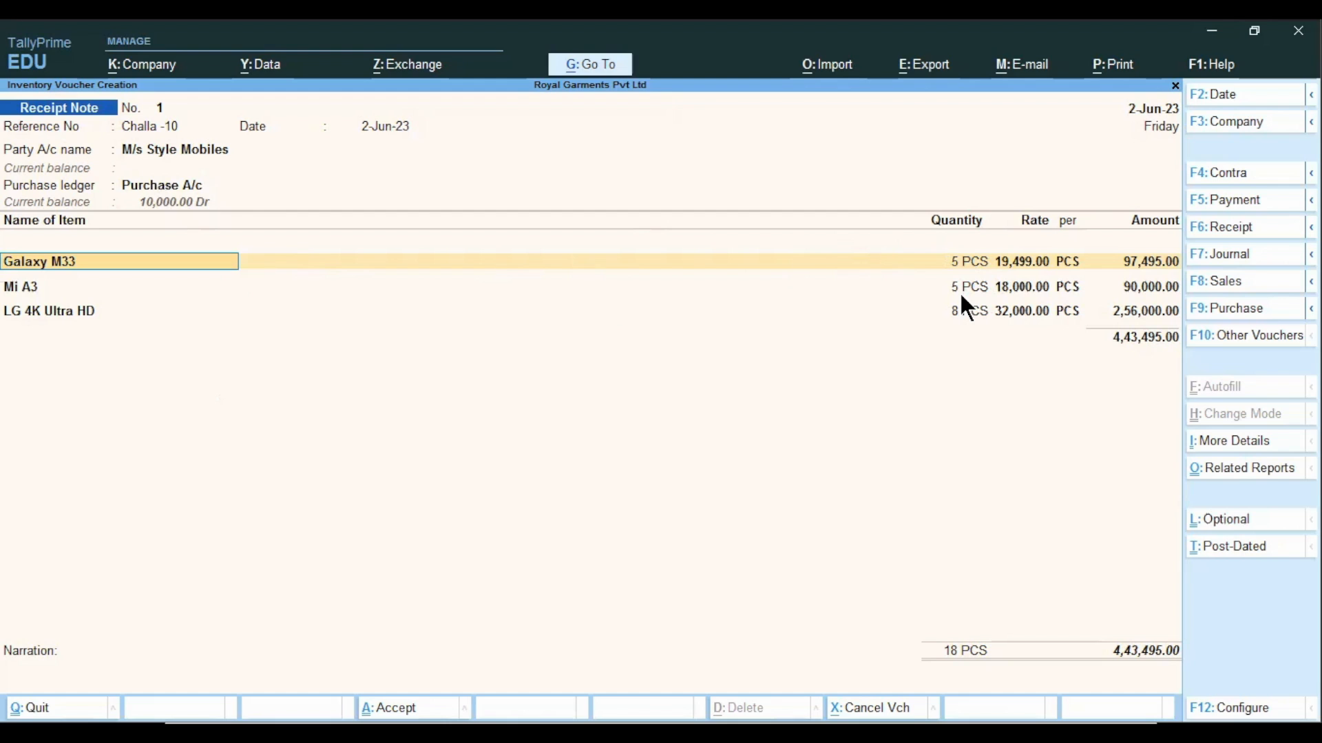
Allocate 5 PCS of Galaxy M33 at 19,499.00 to M G Road under tracking number Challa -10 and the linked purchase order.
key(Return)
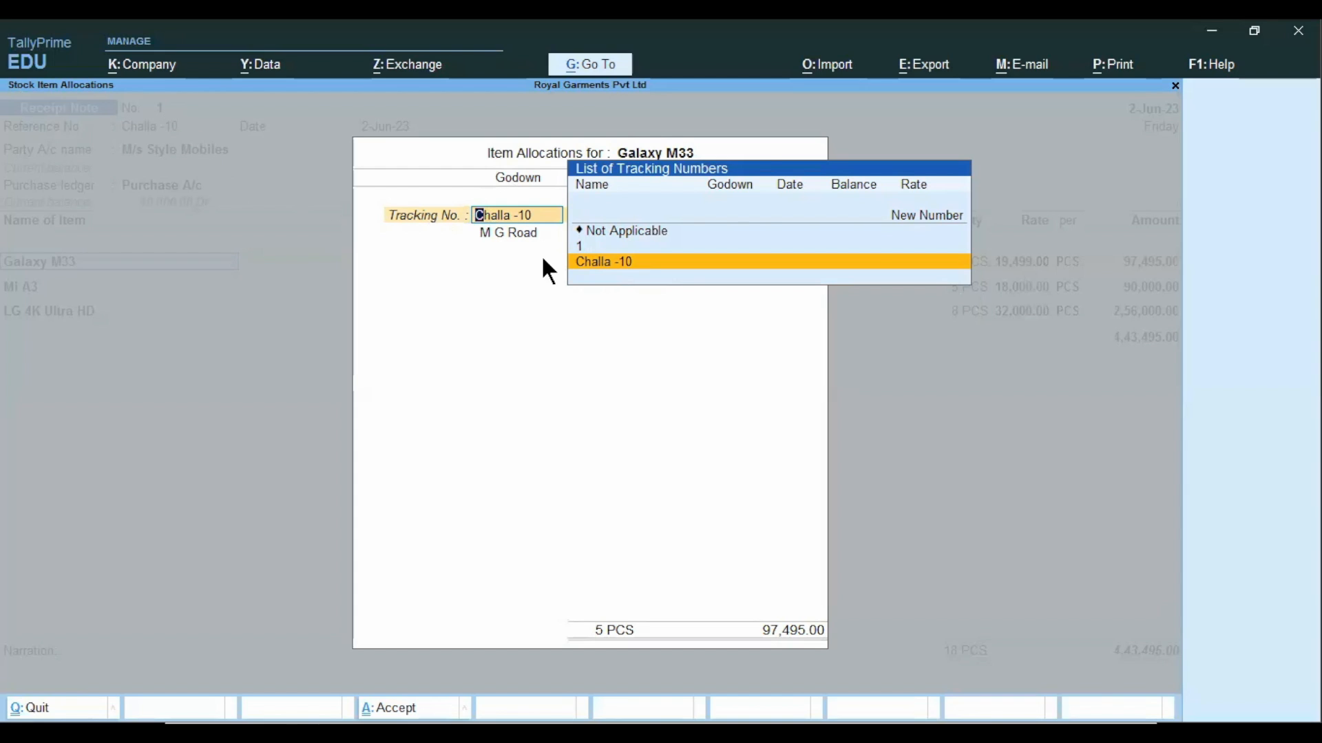
key(Return)
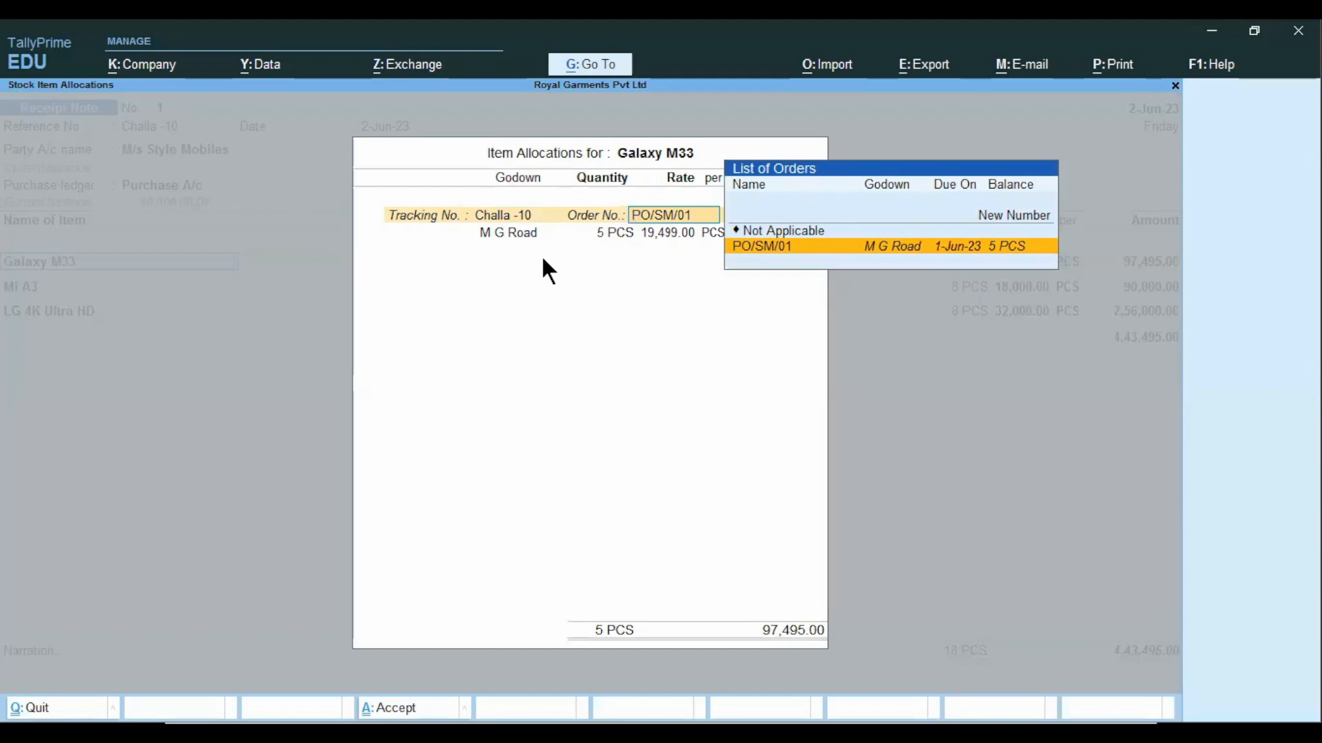
key(Return)
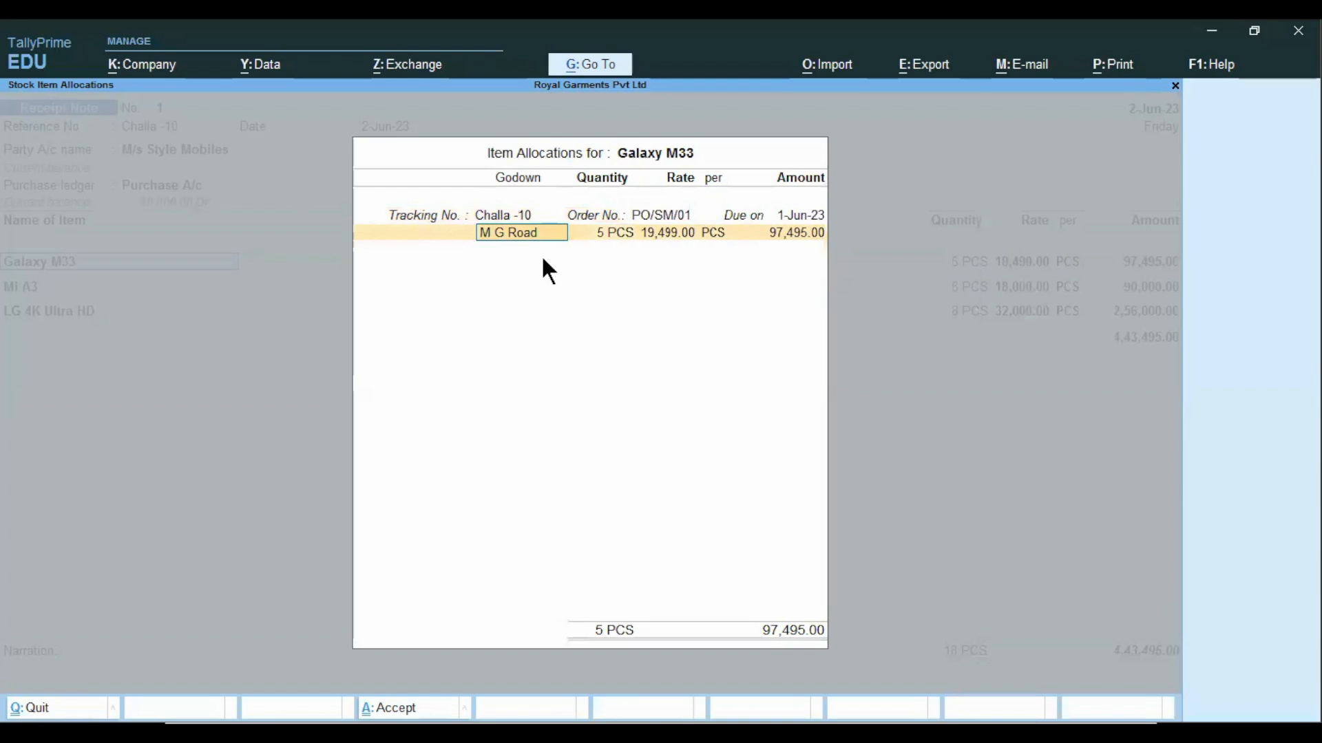
key(Return)
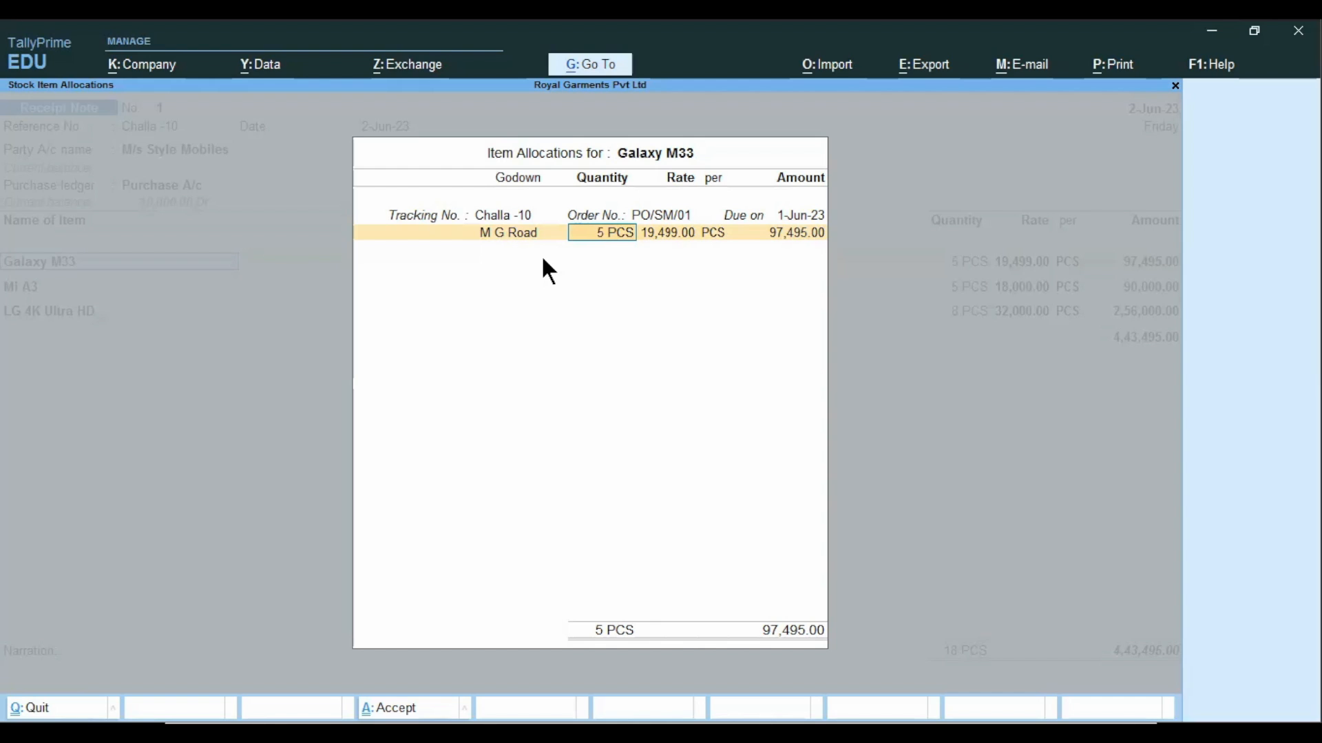
key(Return)
key(Return)
key(Return)
key(Return)
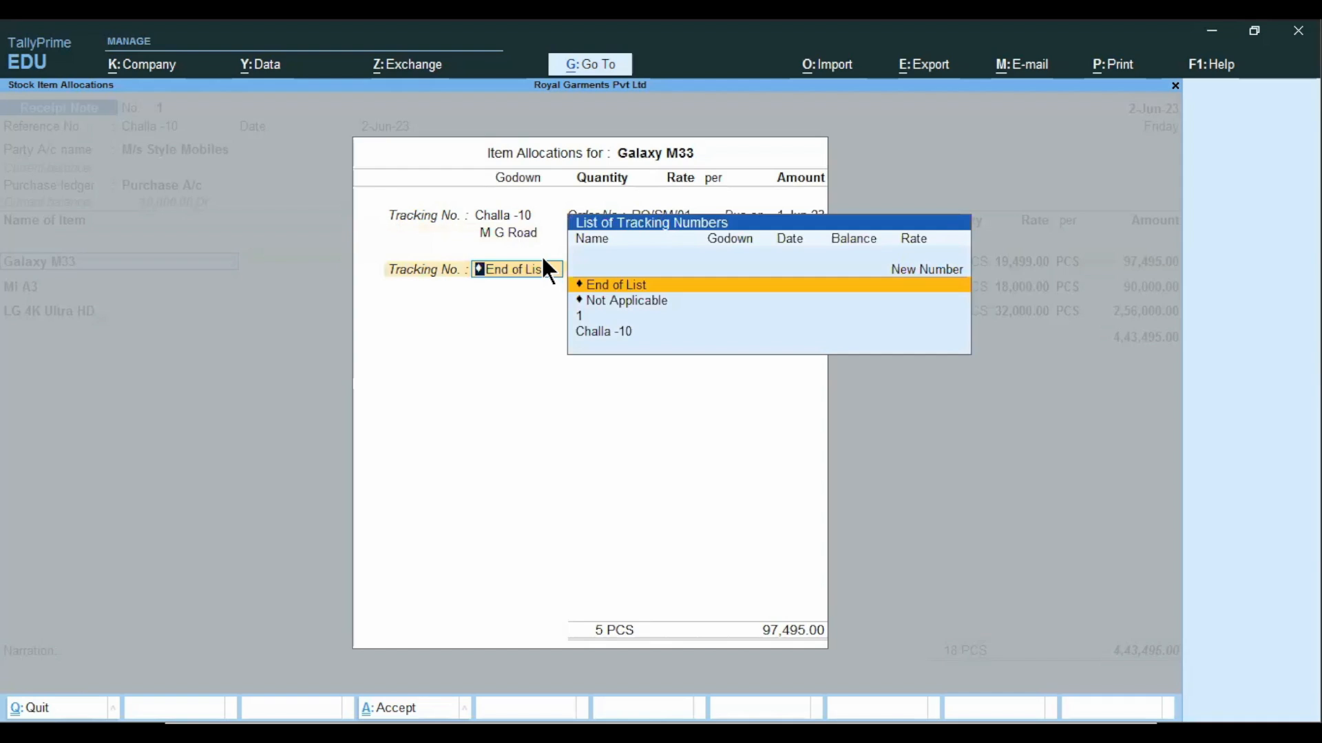
key(Return)
Allocate 5 PCS of Mi A3 at 18,000.00 to M G Road under tracking number Challa -10 and the linked purchase order.
key(Return)
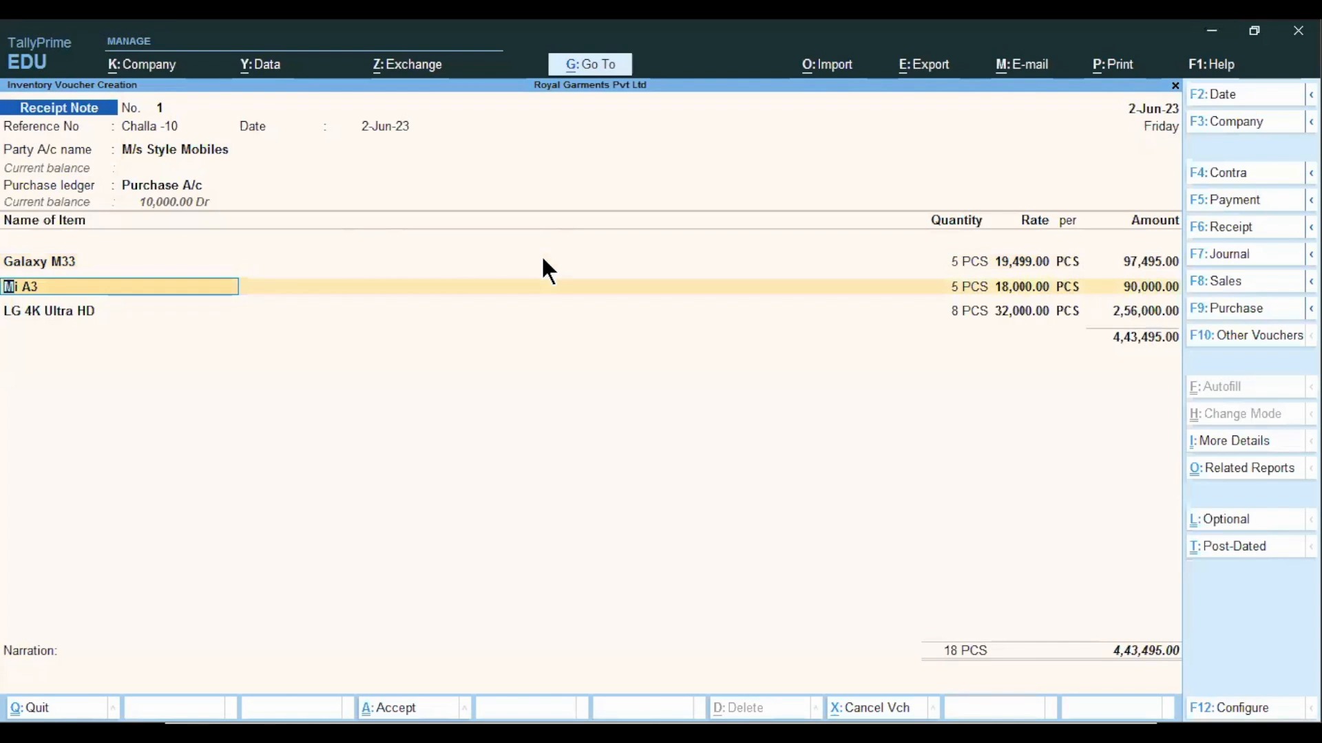
key(Return)
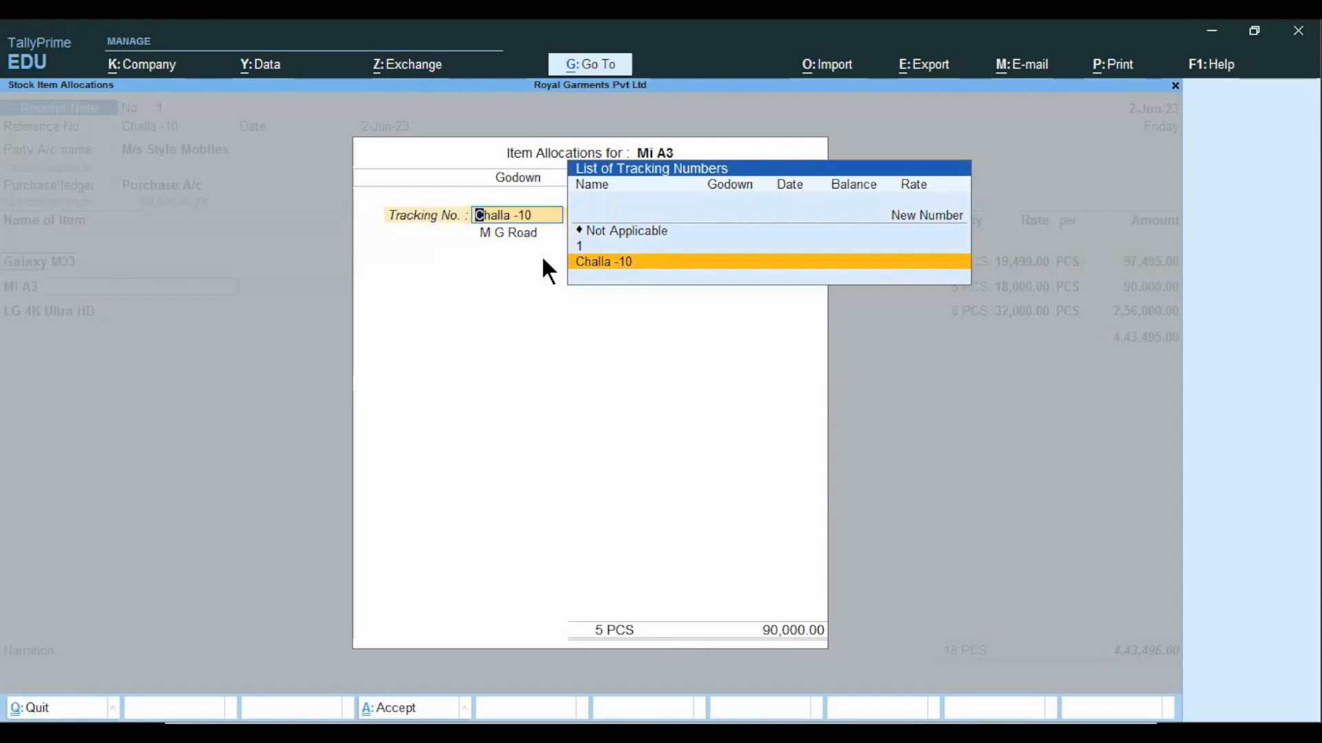
key(Return)
key(Return)
key(Return)
key(Return)
key(Return)
key(Return)
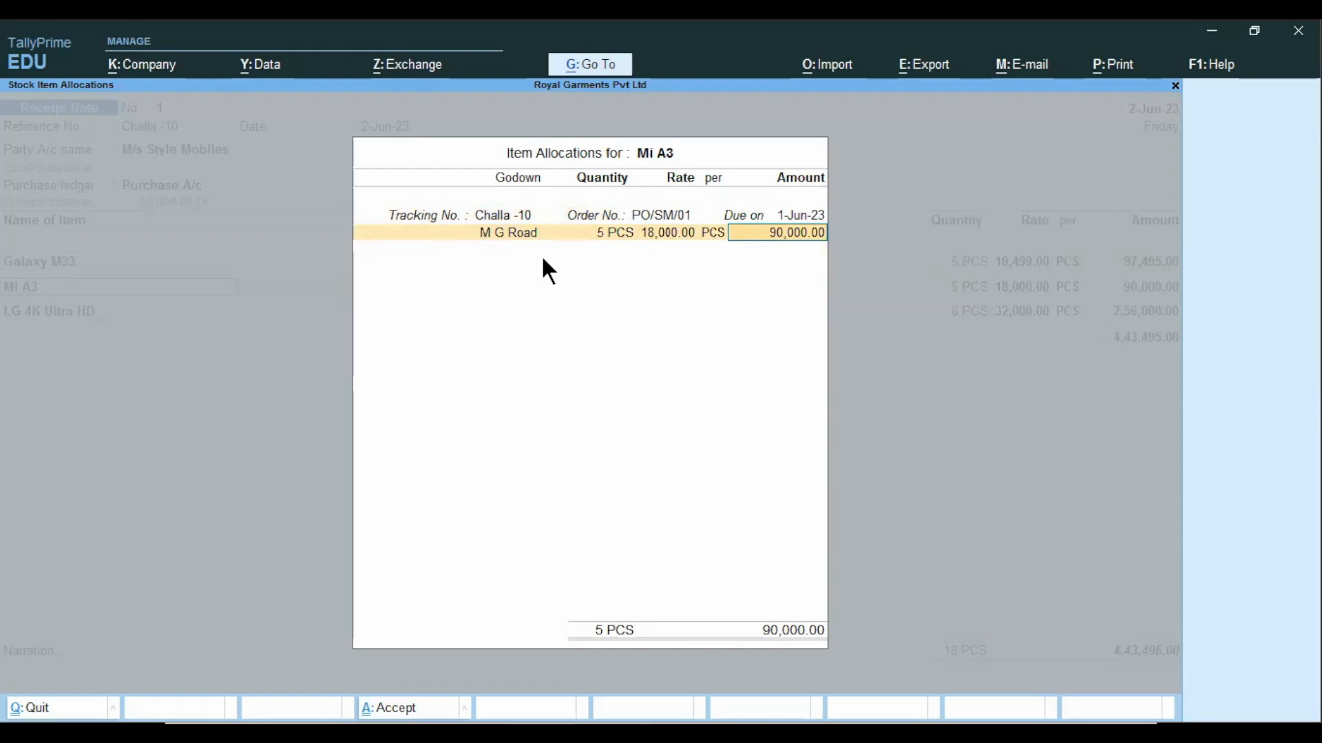
key(Return)
key(Return)
key(Return)
key(Return)
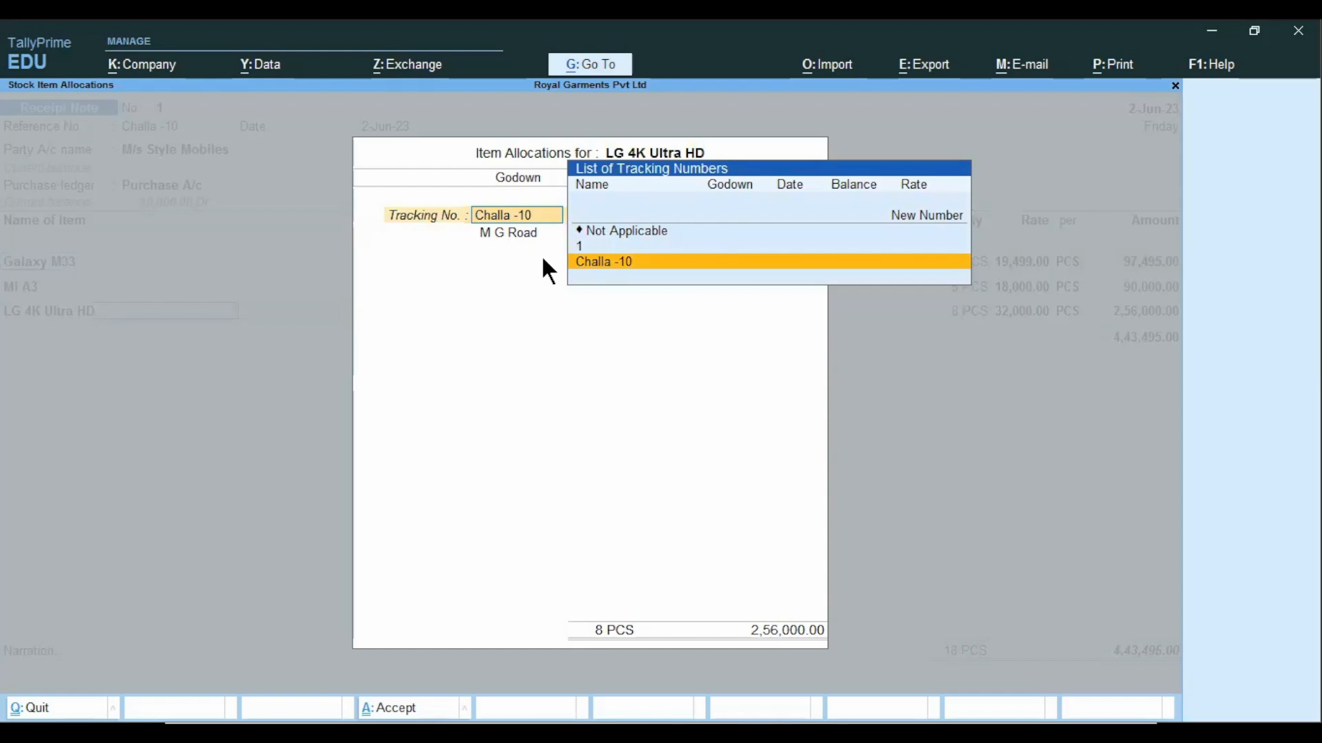
Allocate 8 PCS of LG 4K Ultra HD at 32,000.00 to M G Road under tracking number Challa -10 and the linked order.
key(Return)
key(Return)
key(Return)
key(Return)
key(Return)
key(Return)
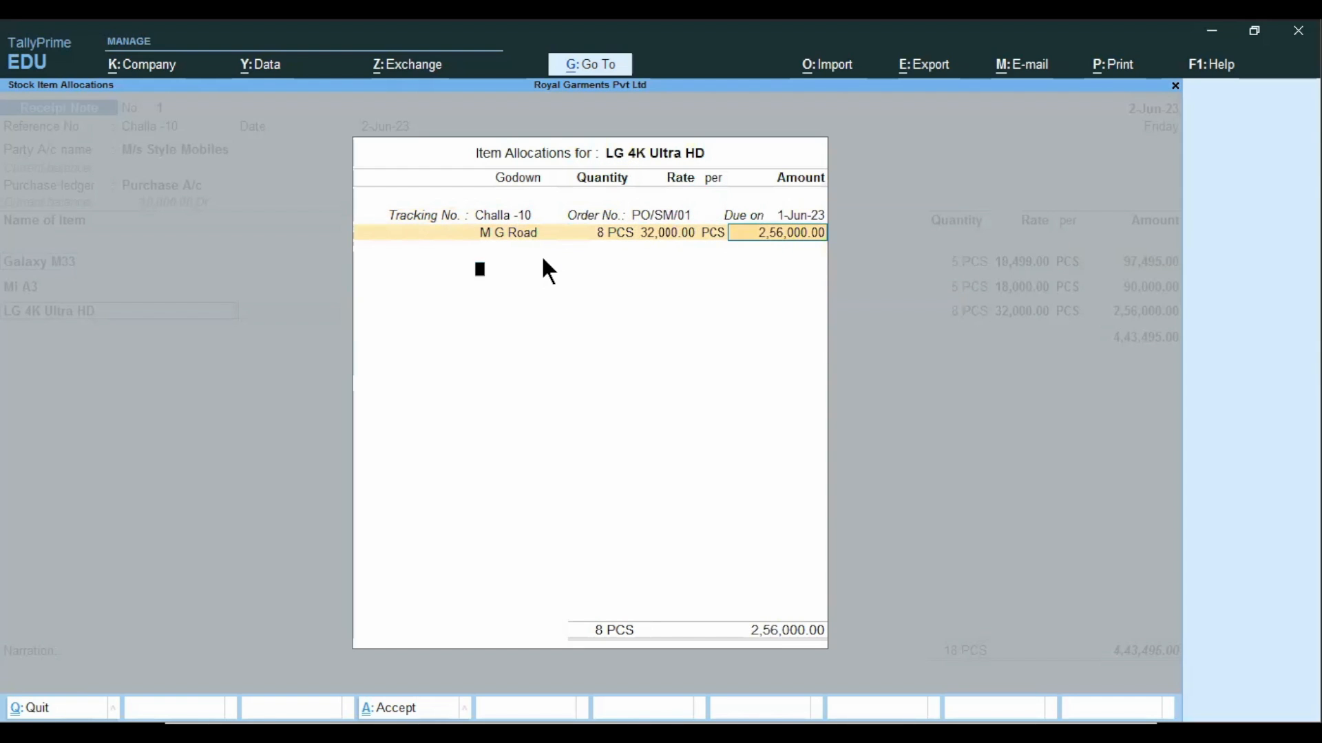
key(Return)
End the item list, enter the narration "being goods received" and save the receipt note.
key(Return)
key(Return)
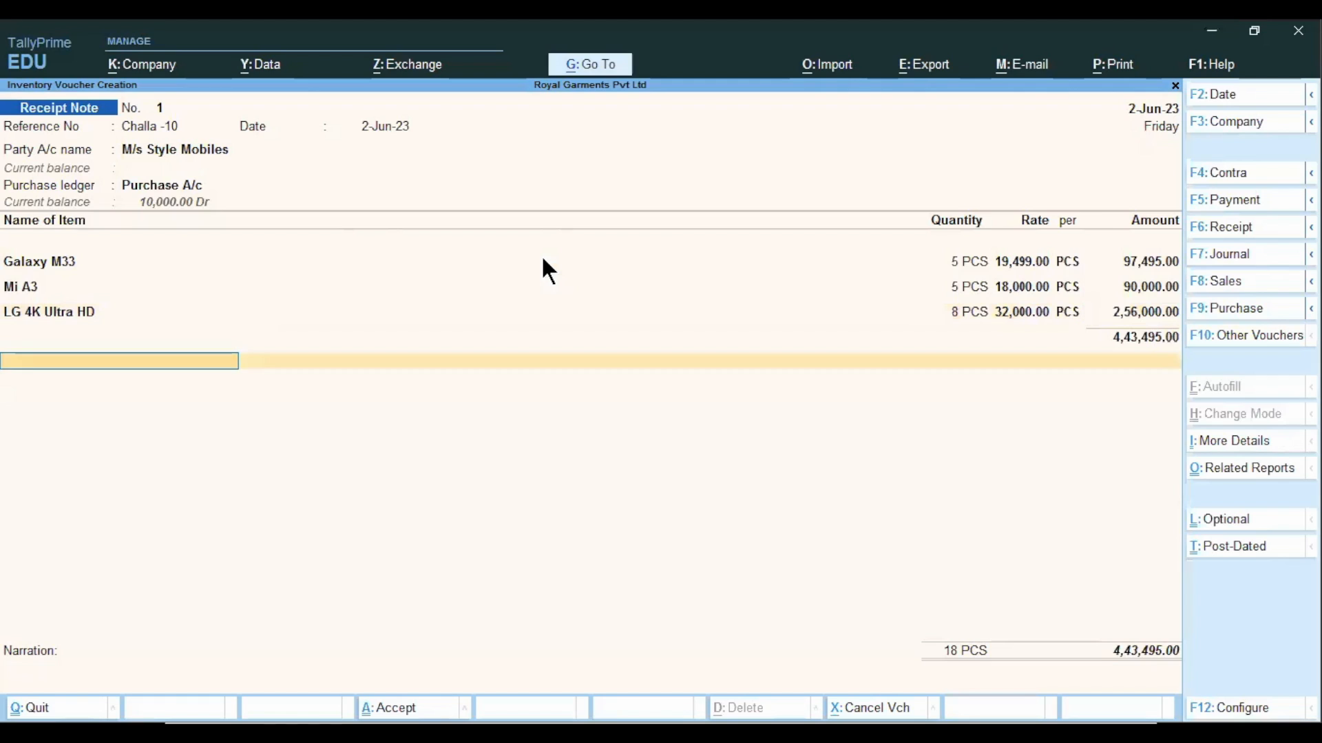
key(Return)
key(Return)
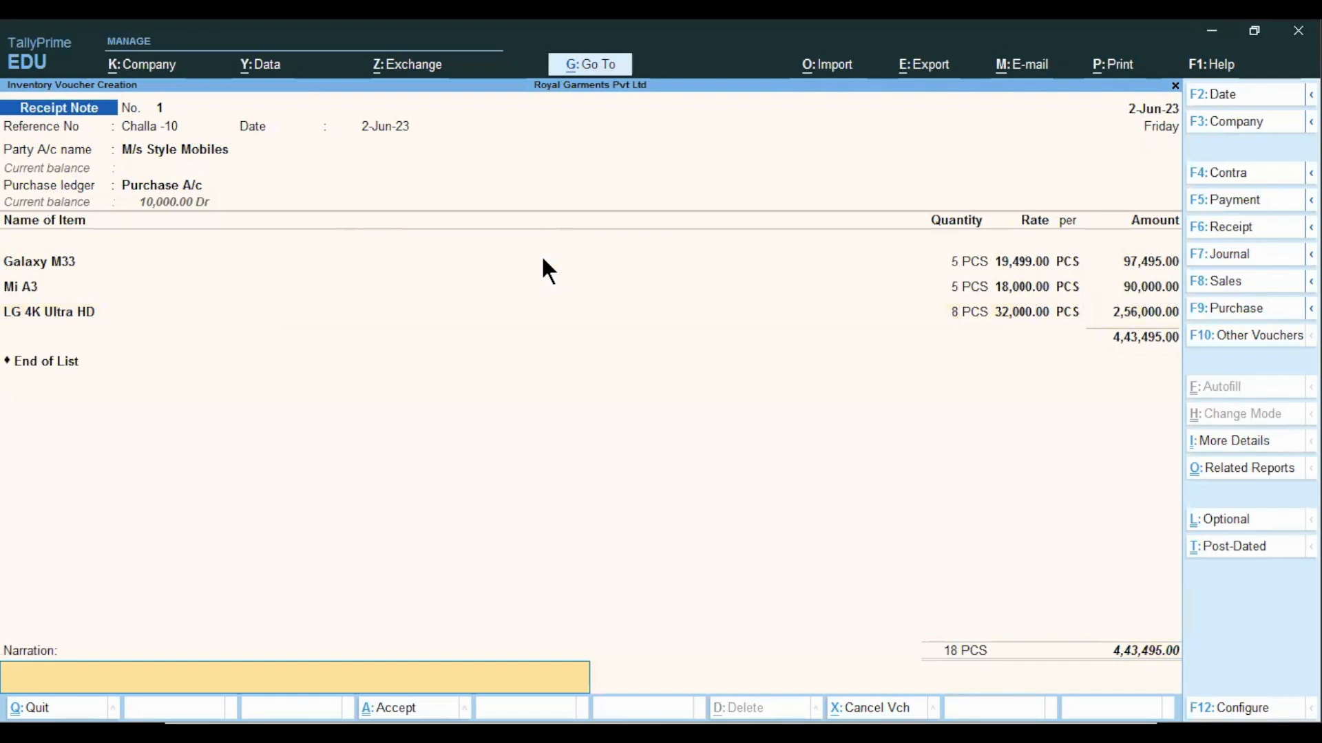
text(being goods received)
key(Return)
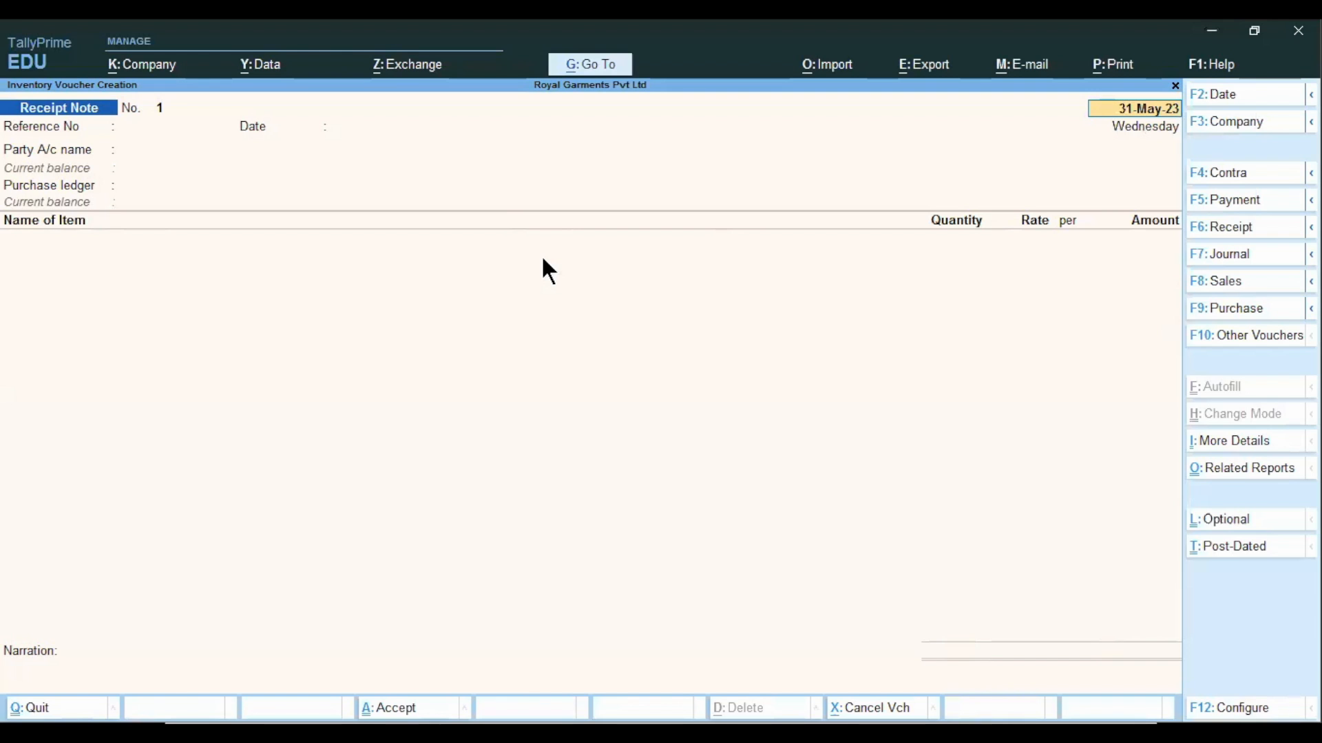
Switch to the presentation, check the slides around Receipt Note and return to TallyPrime.
key(alt+Tab)
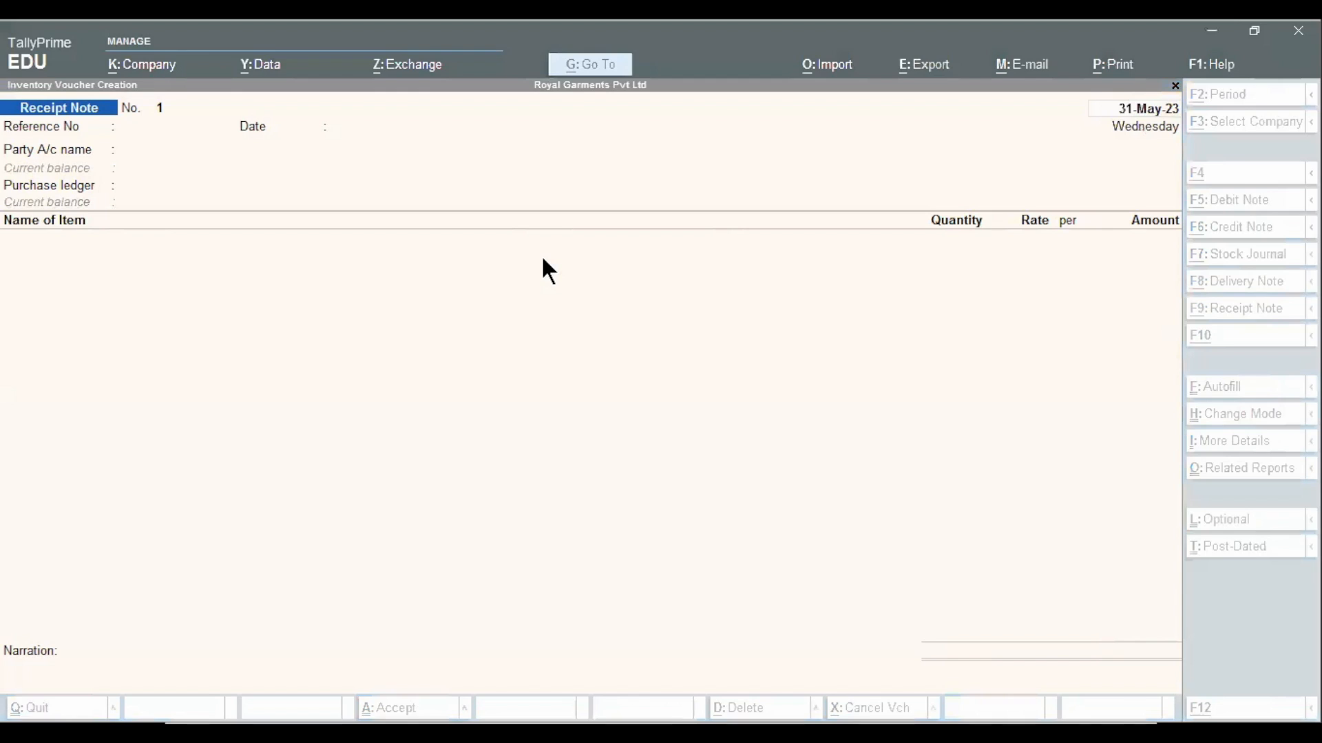
click(510, 730)
key(alt+Tab)
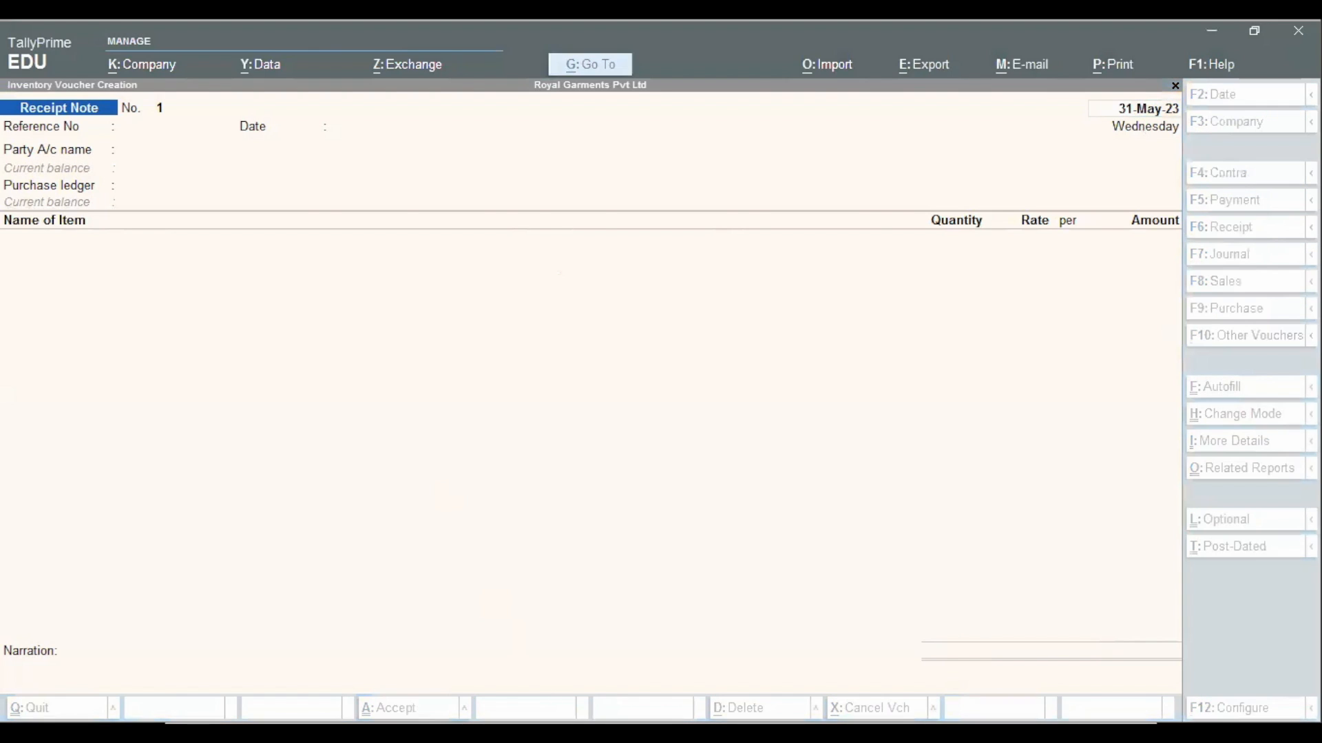
key(alt+Tab)
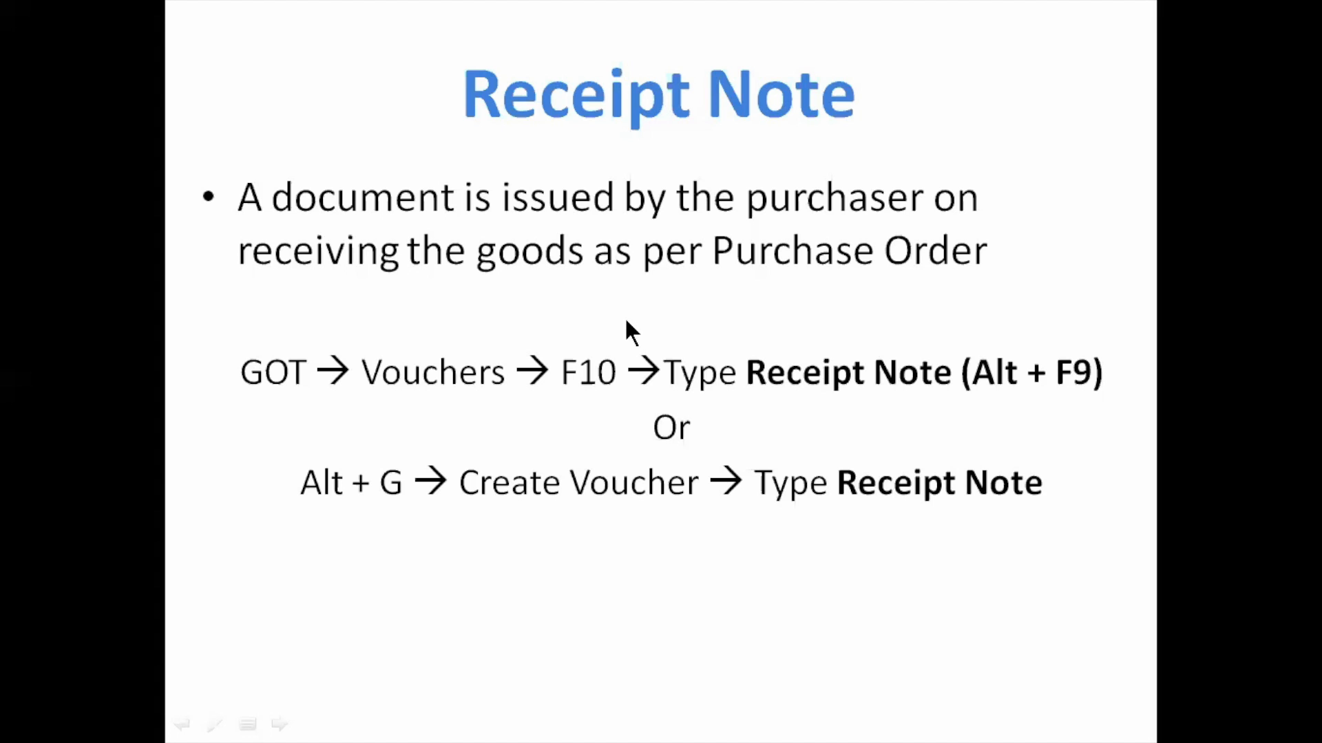
key(Right)
key(Left)
key(alt+Tab)
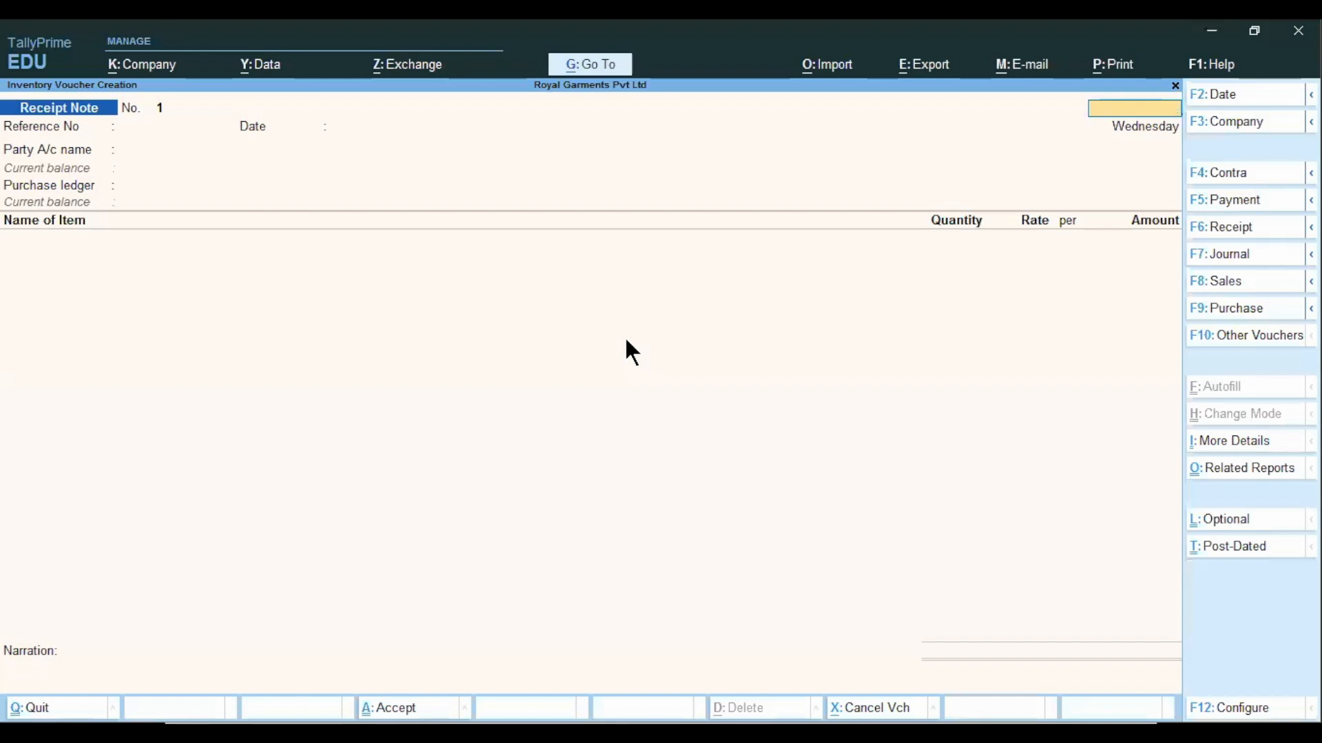
Leave the blank receipt note and open the Mobile Phones group in the Stock Summary.
key(Escape)
key(y)
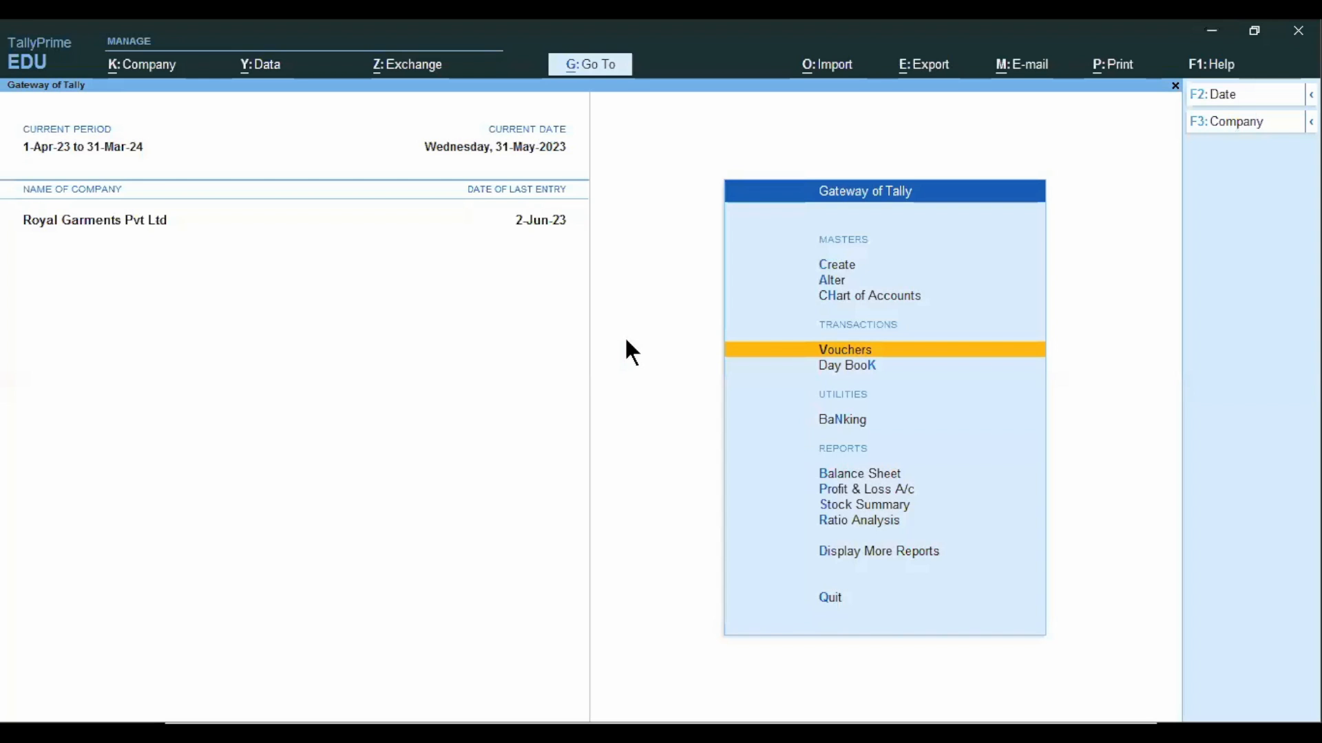
key(r)
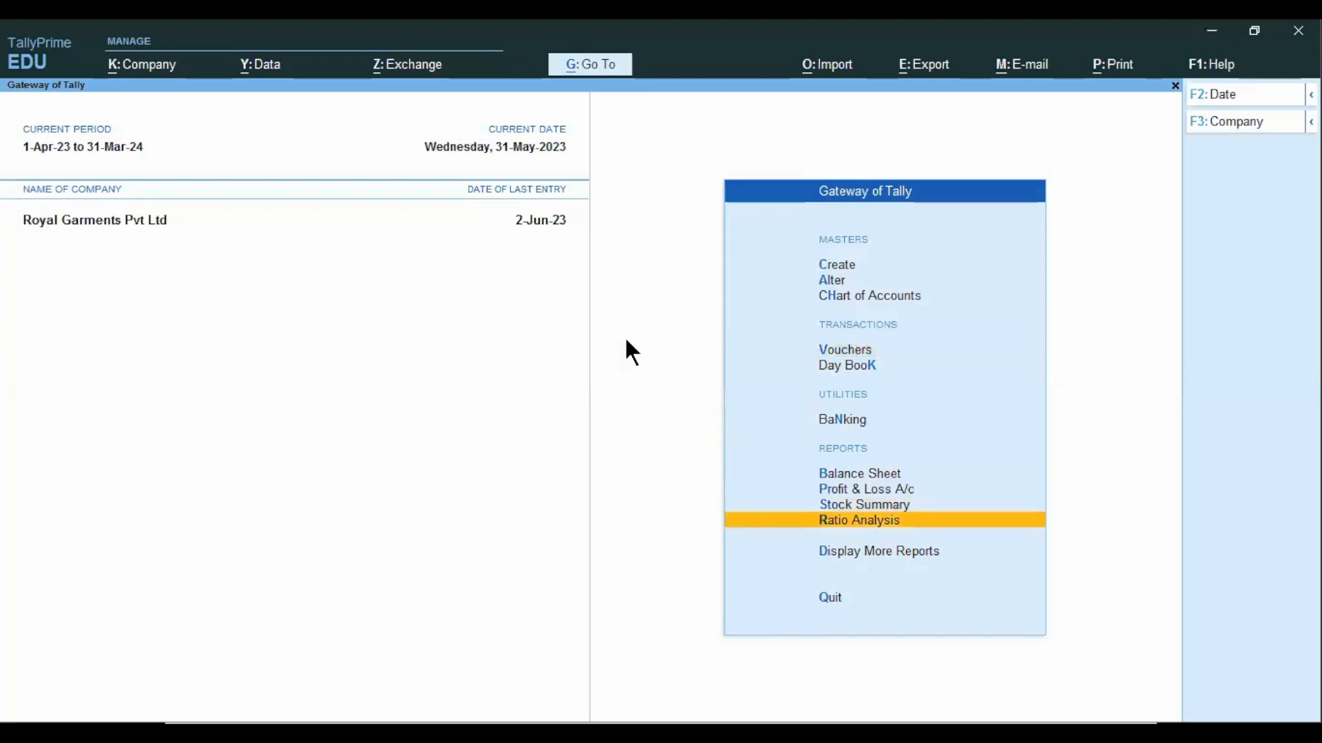
key(Up)
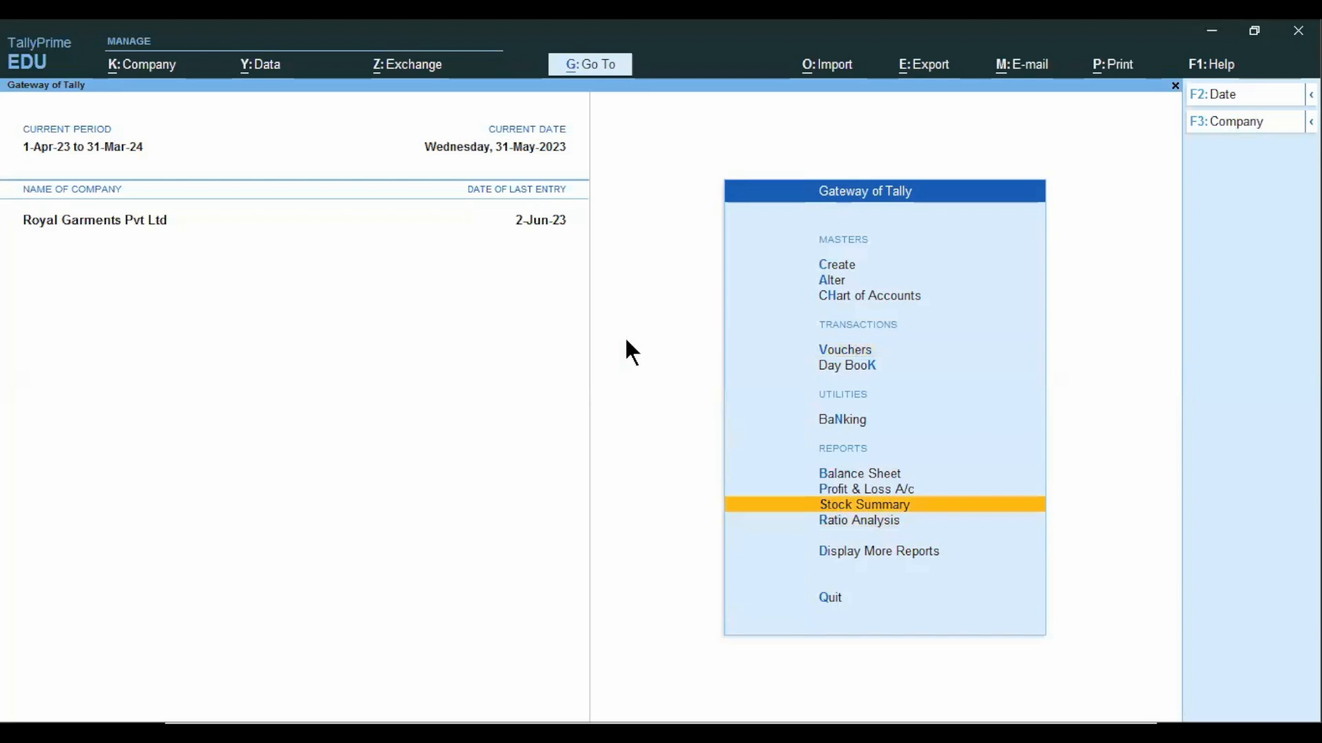
key(Return)
key(Return)
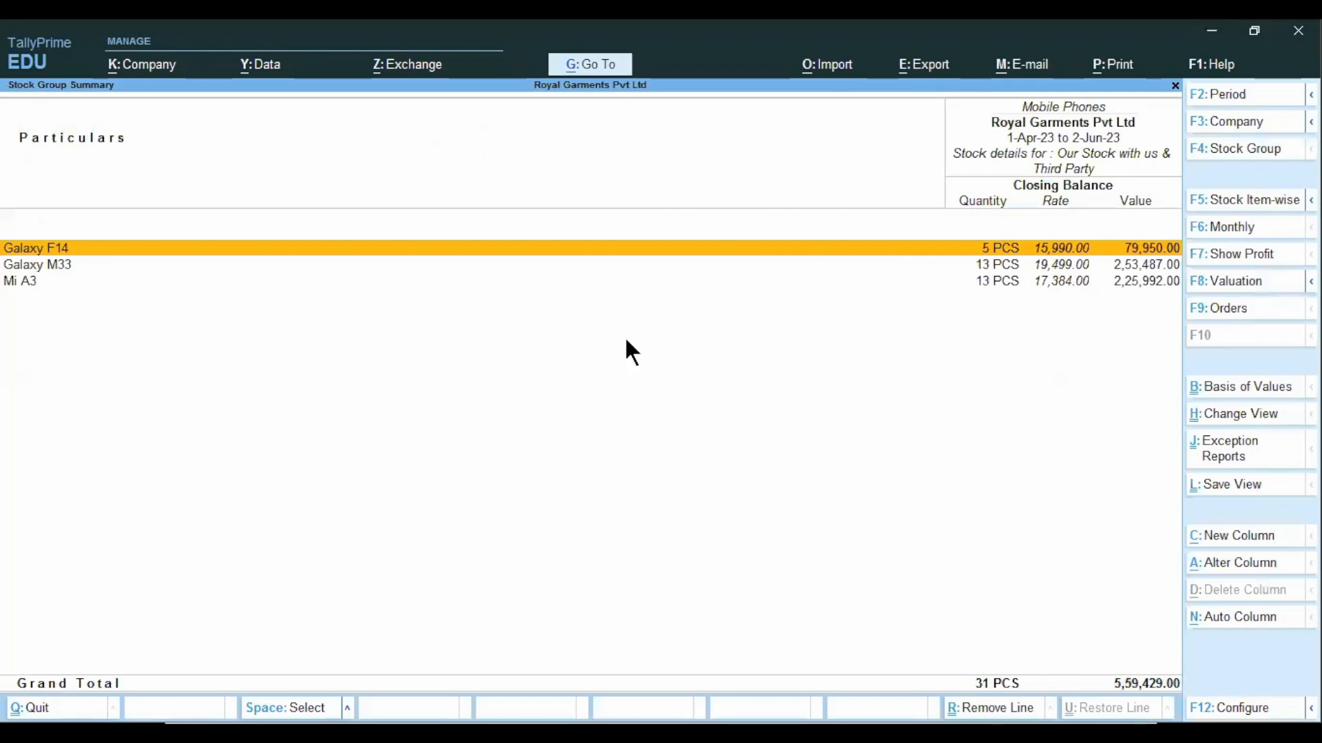
Examine the monthly summary and June vouchers of Galaxy M33, then return to the Gateway of Tally.
key(Return)
key(Escape)
key(Down)
key(Return)
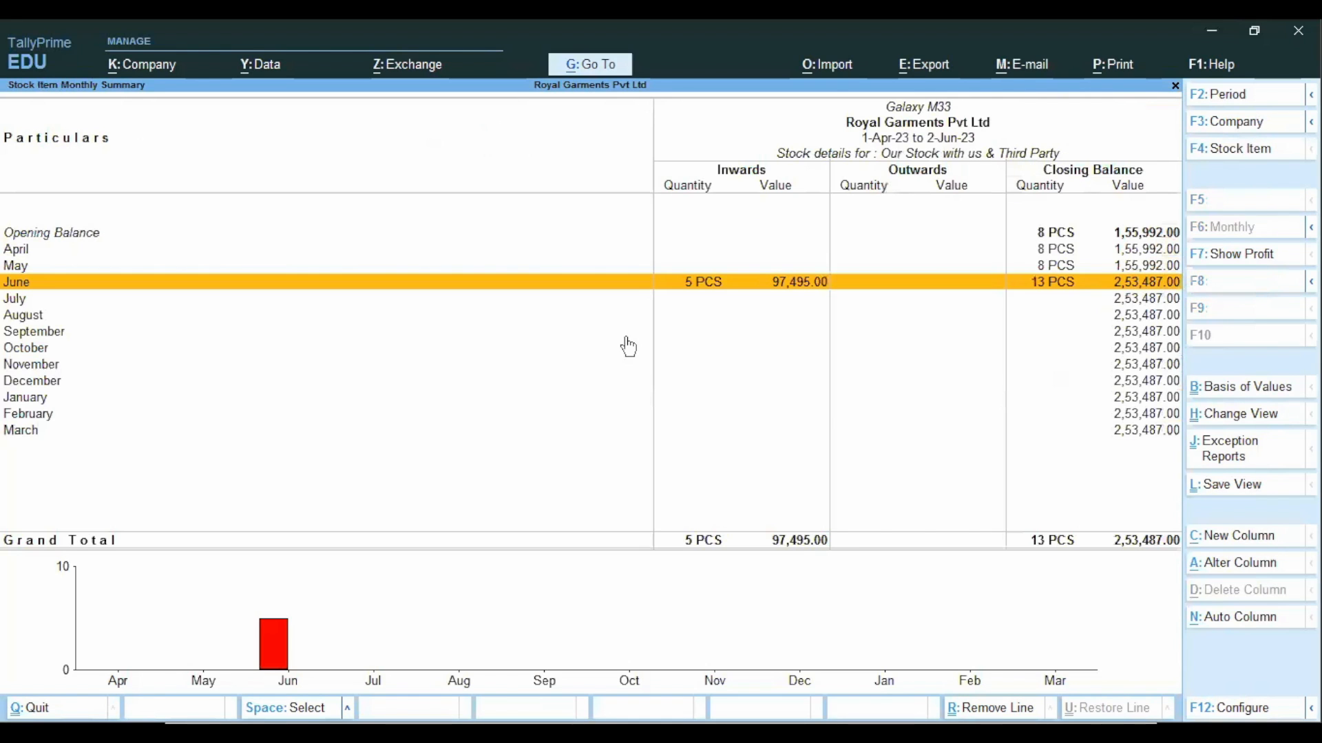
click(713, 286)
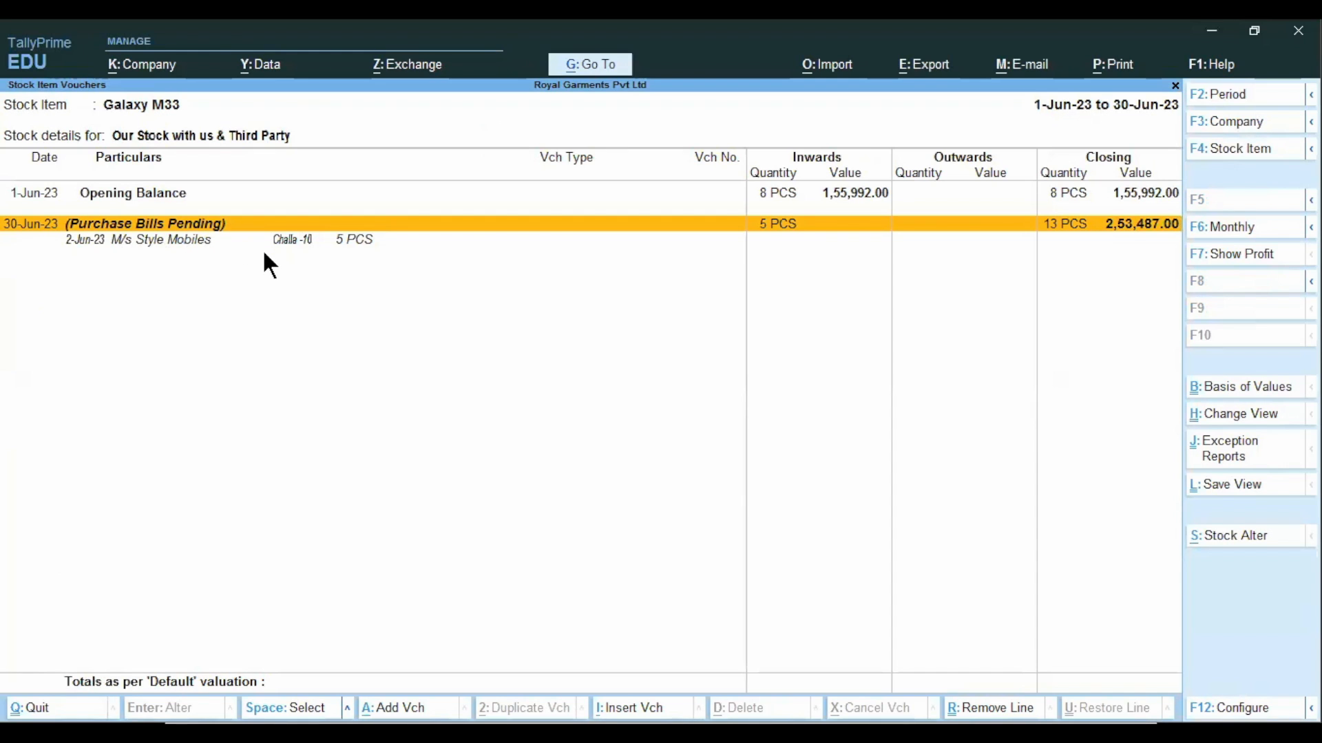
key(Escape)
key(Escape)
key(Escape)
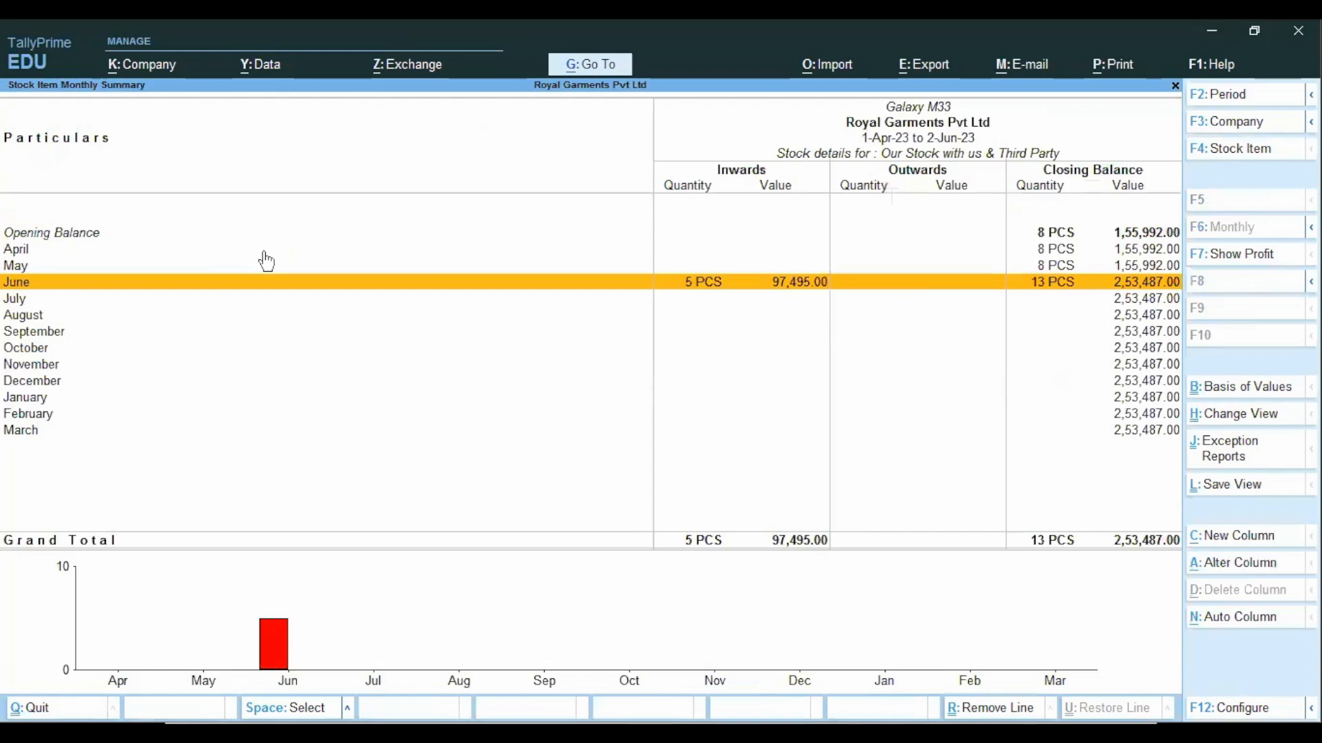
key(Escape)
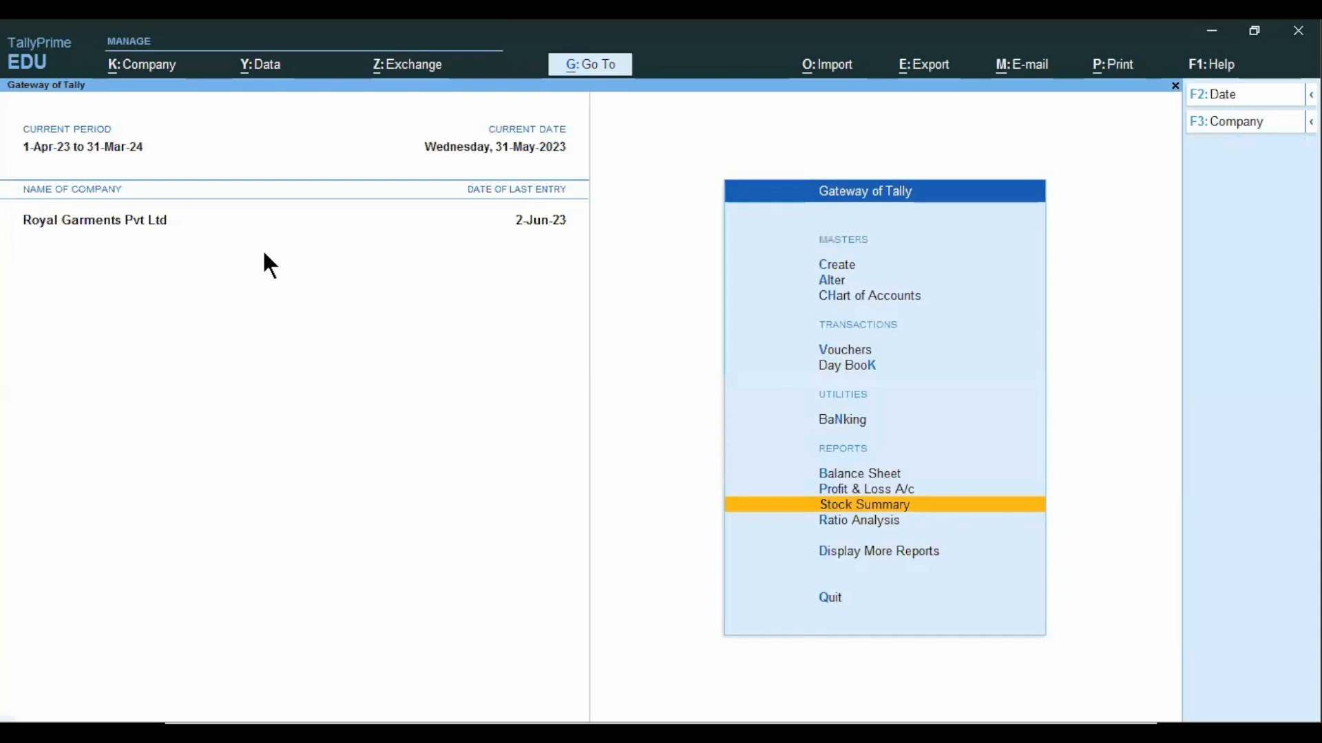
Open the Statements of Inventory among the additional reports.
key(Down)
key(Down)
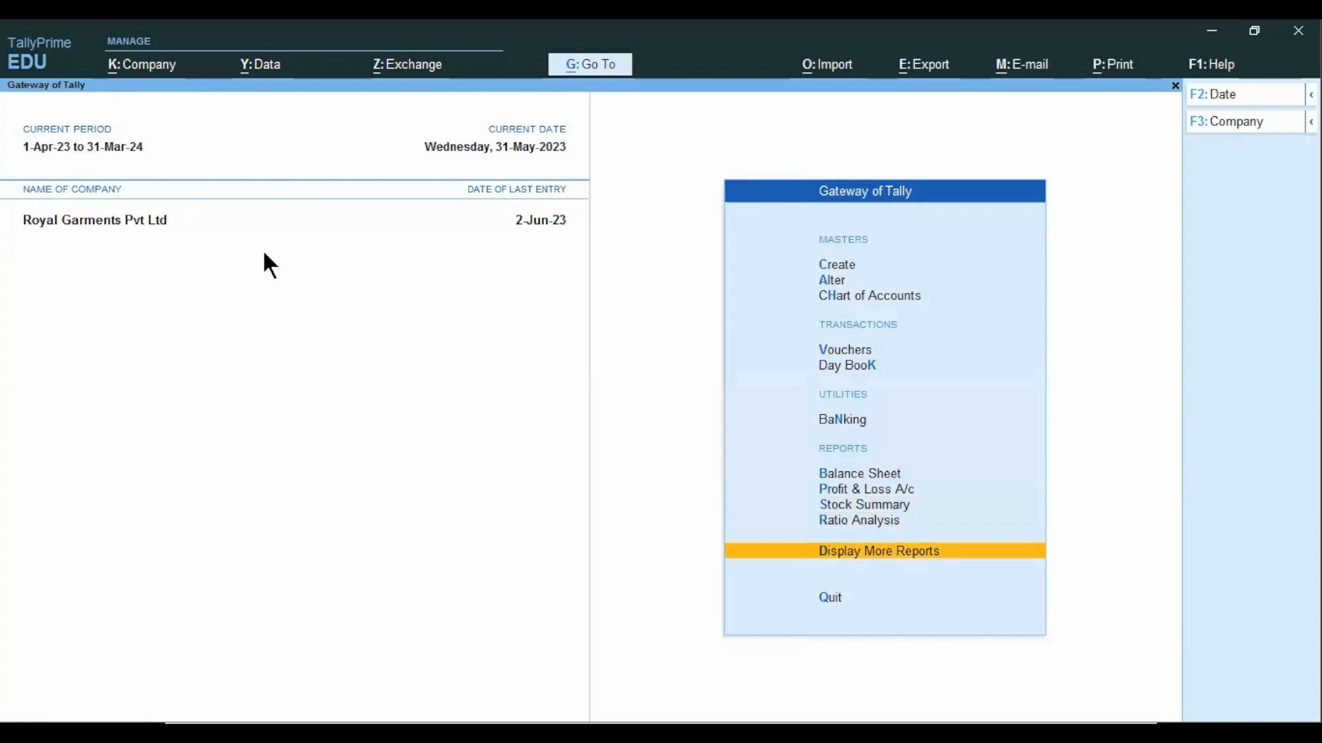
key(Return)
key(Down)
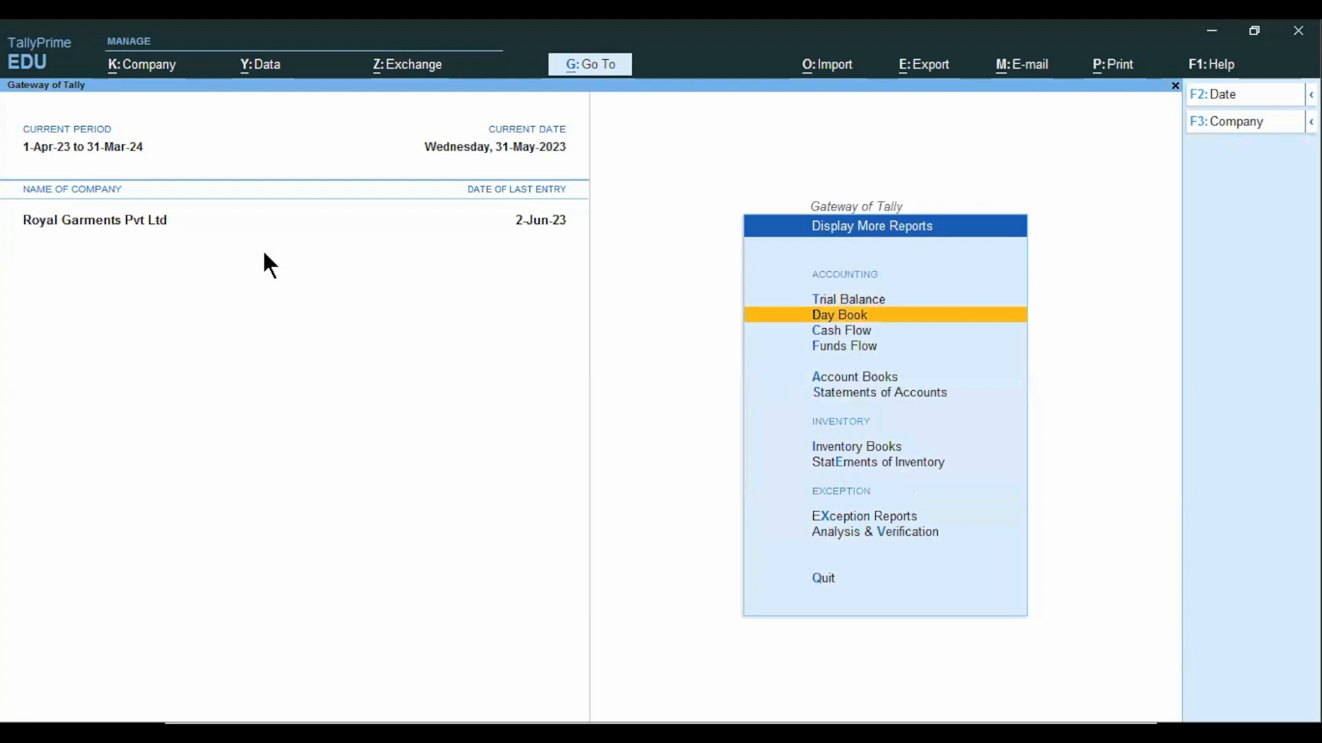
key(e)
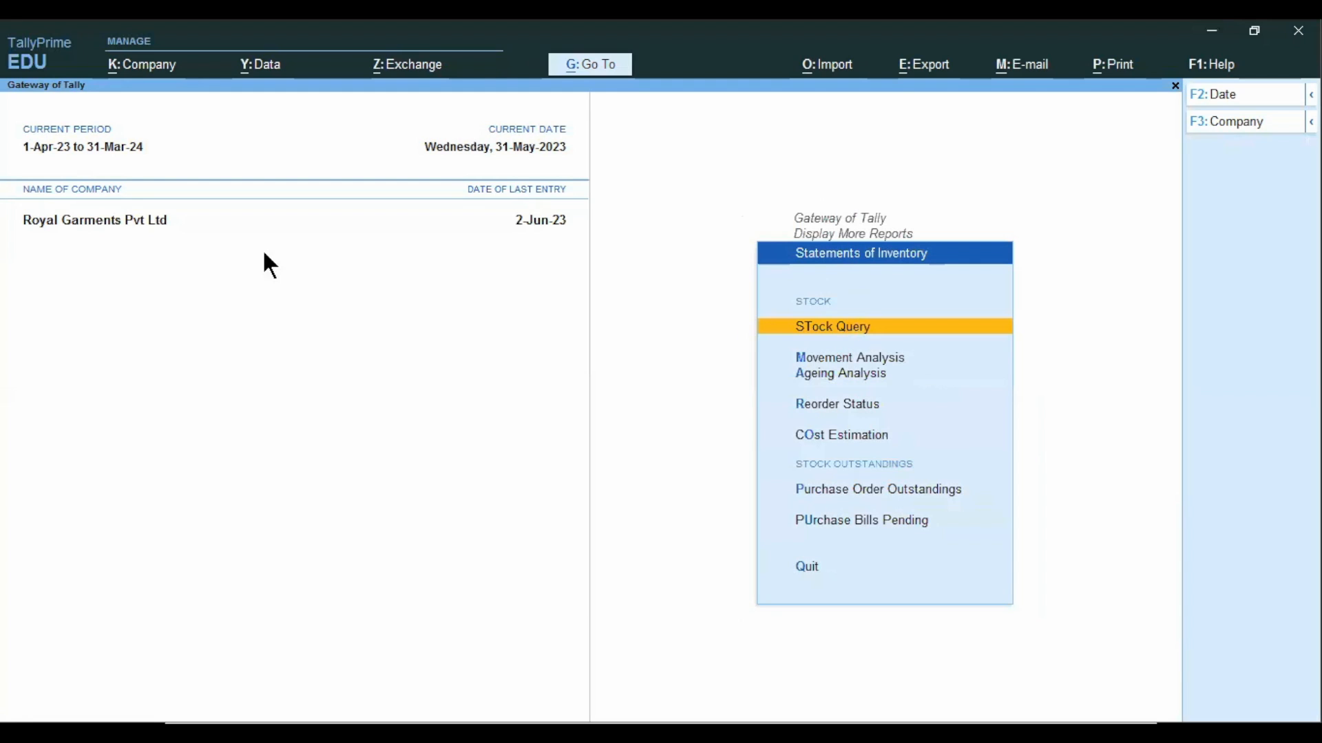
Display the Purchase Order Outstandings report for the Mobile Phones stock group.
key(Down)
key(Down)
key(Down)
key(Down)
key(Down)
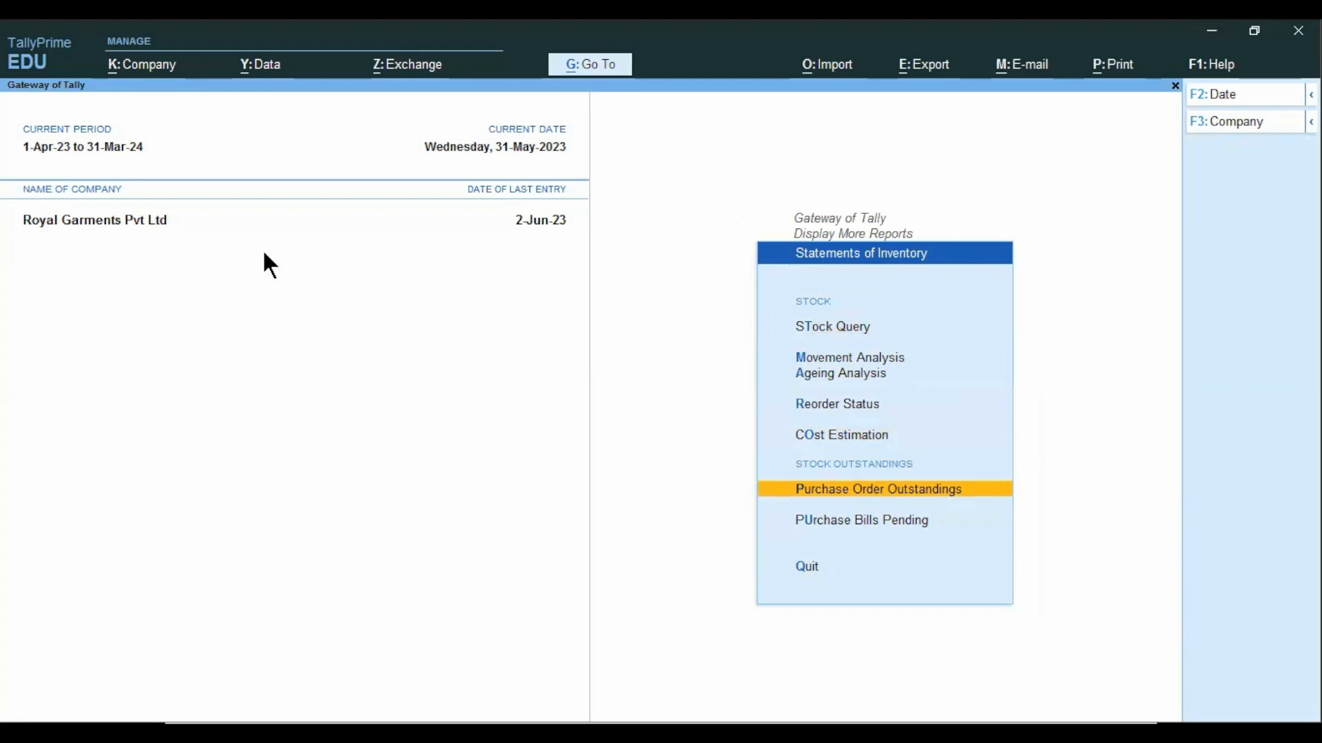
key(Return)
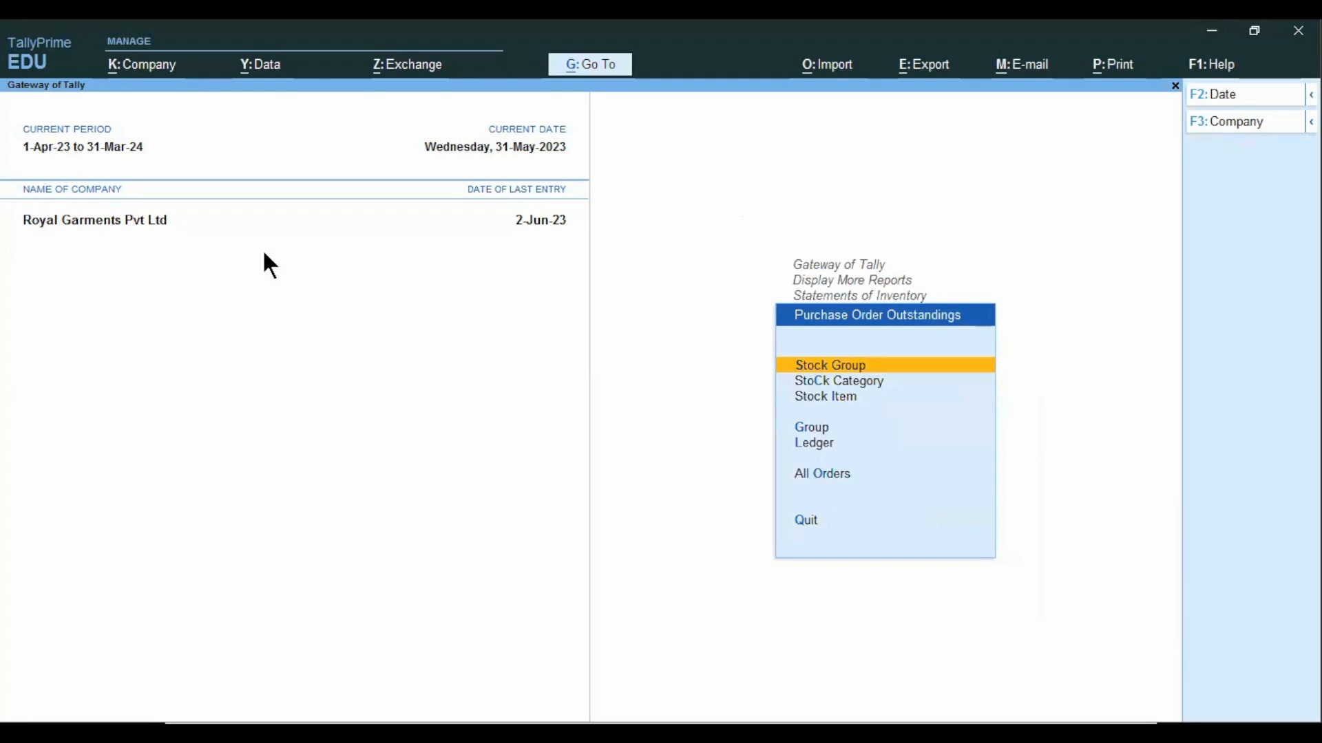
key(Return)
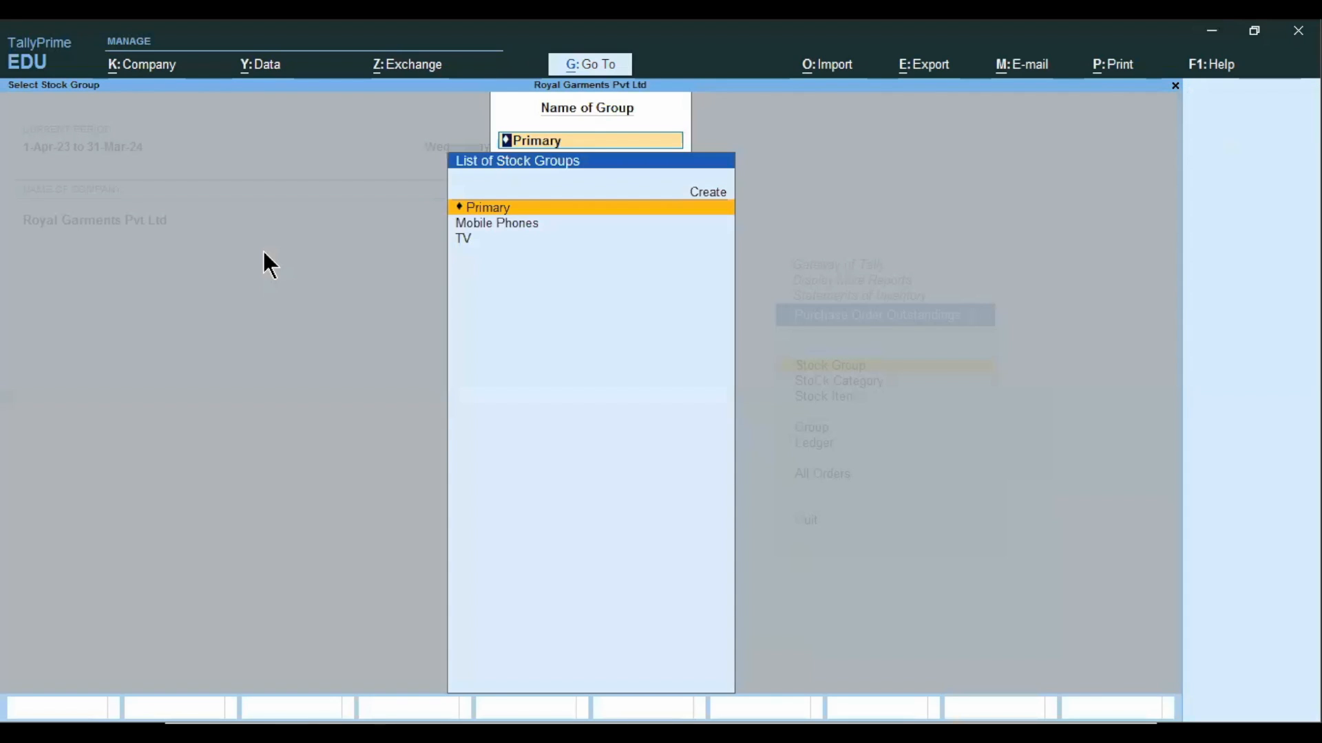
key(Down)
key(Return)
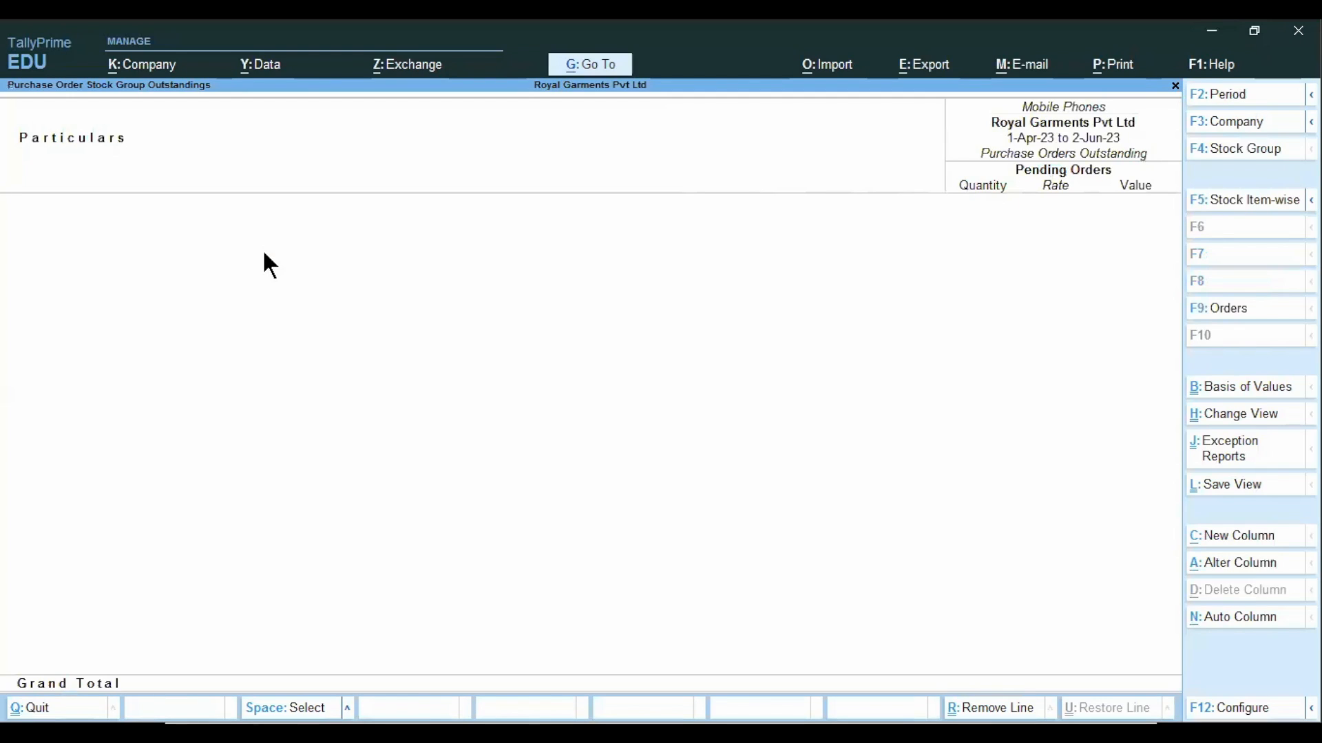
Leave the Mobile Phones order report and open Purchase Bills Pending from the Statements of Inventory.
key(Escape)
key(Escape)
key(Escape)
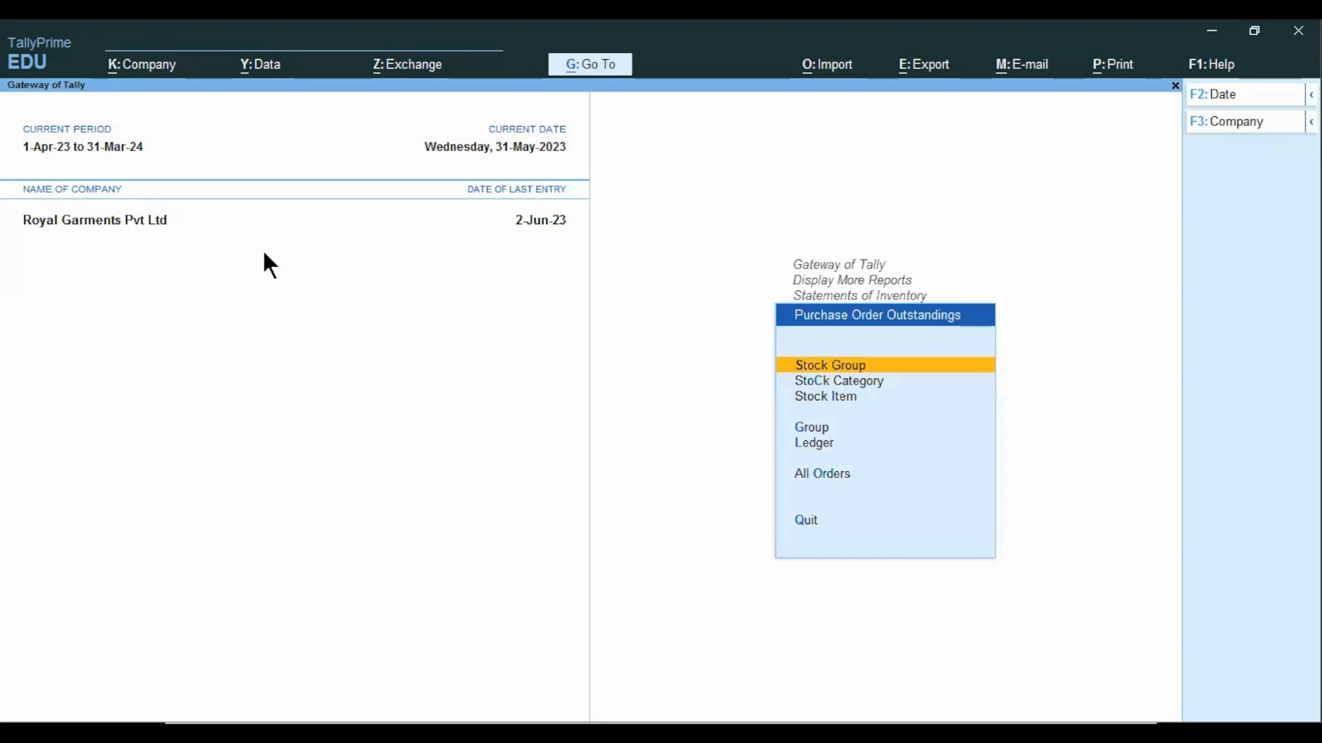
key(Escape)
key(Return)
key(Down)
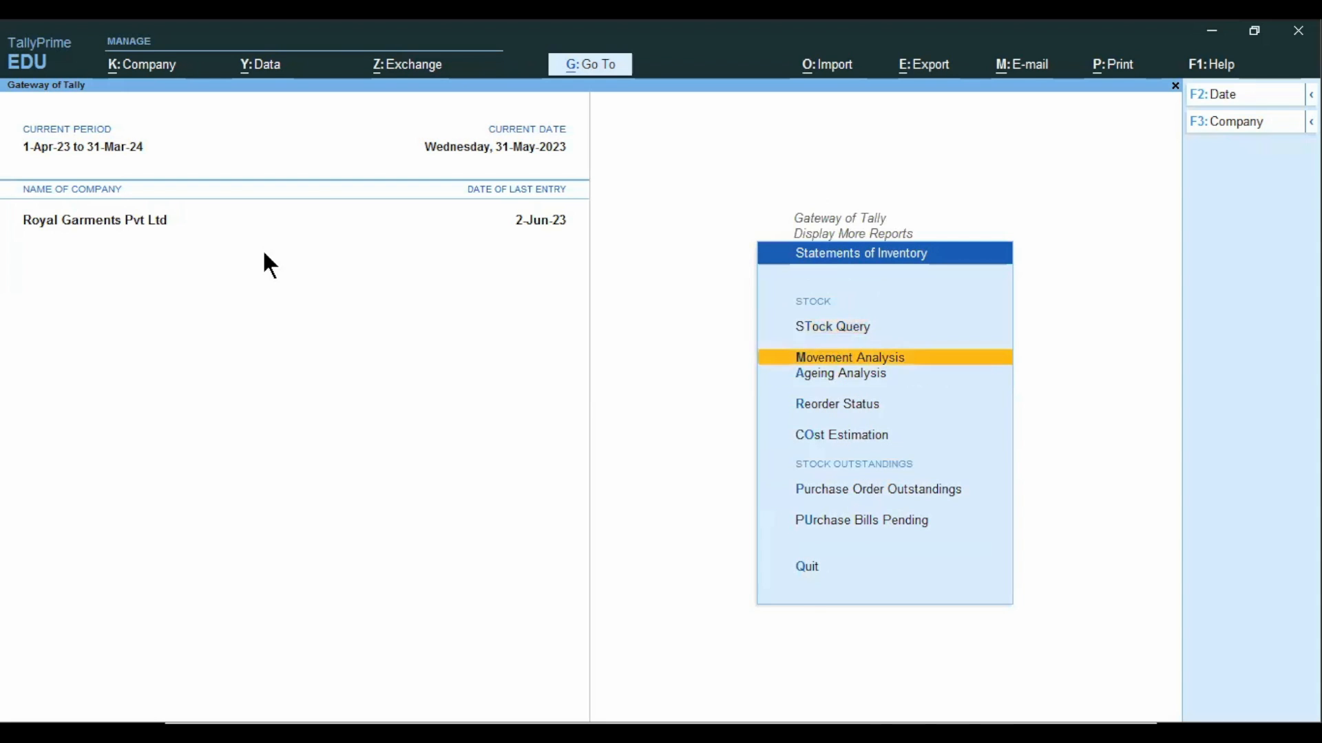
key(Down)
key(Down)
key(Down)
key(Down)
key(Down)
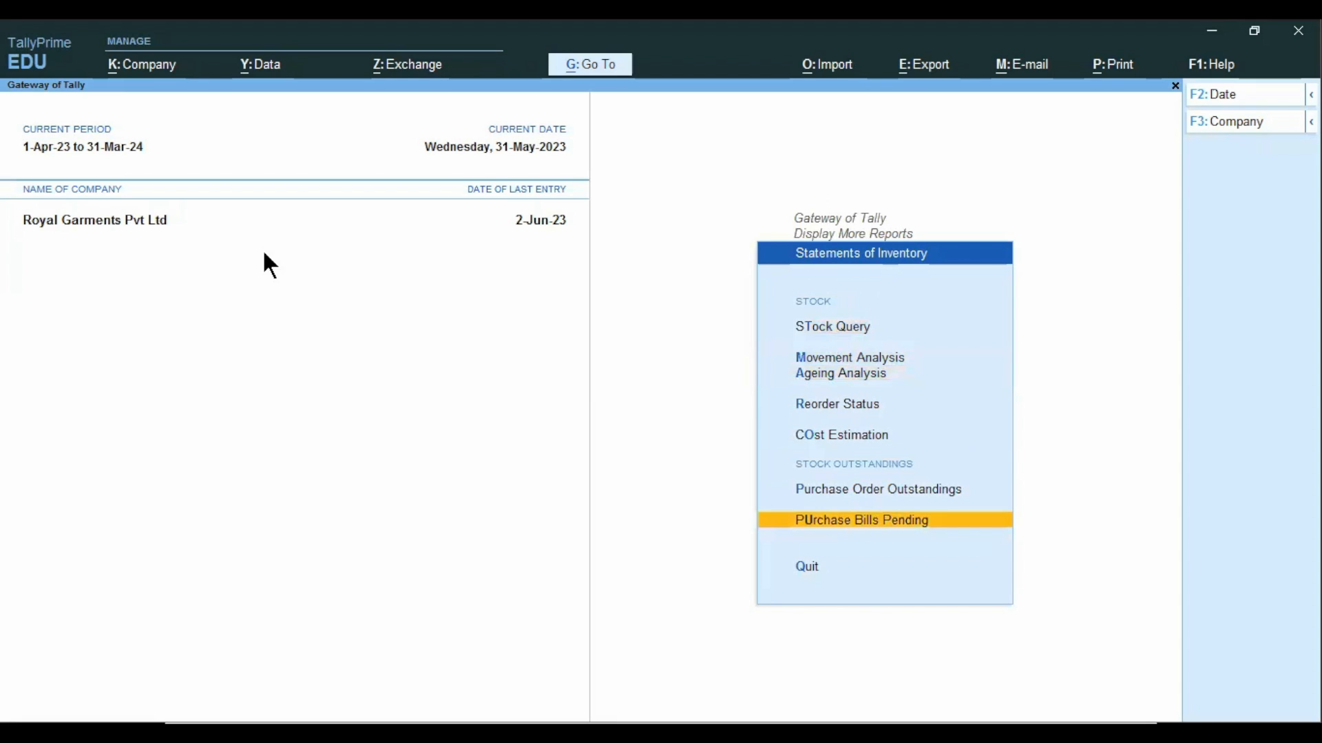
key(Return)
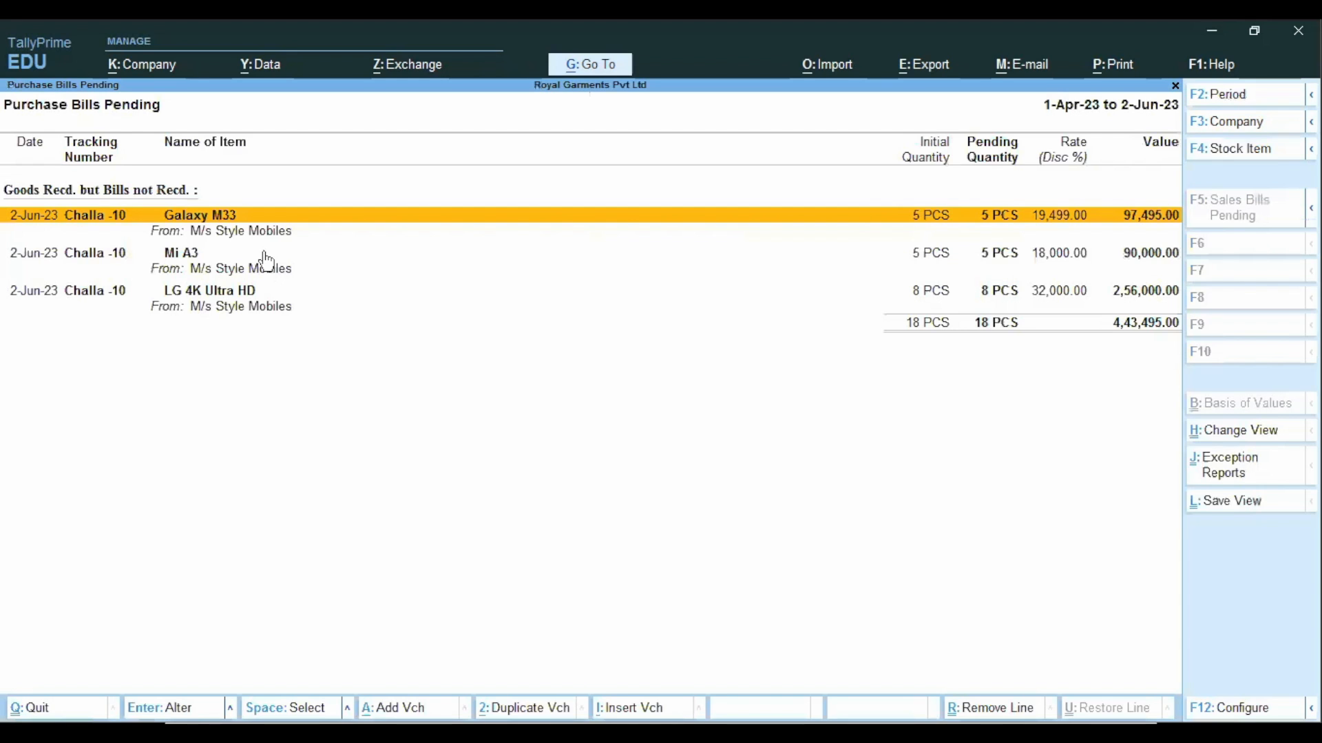
Examine the pending items under goods received but bills not received, then close and reopen the report.
key(Down)
key(Down)
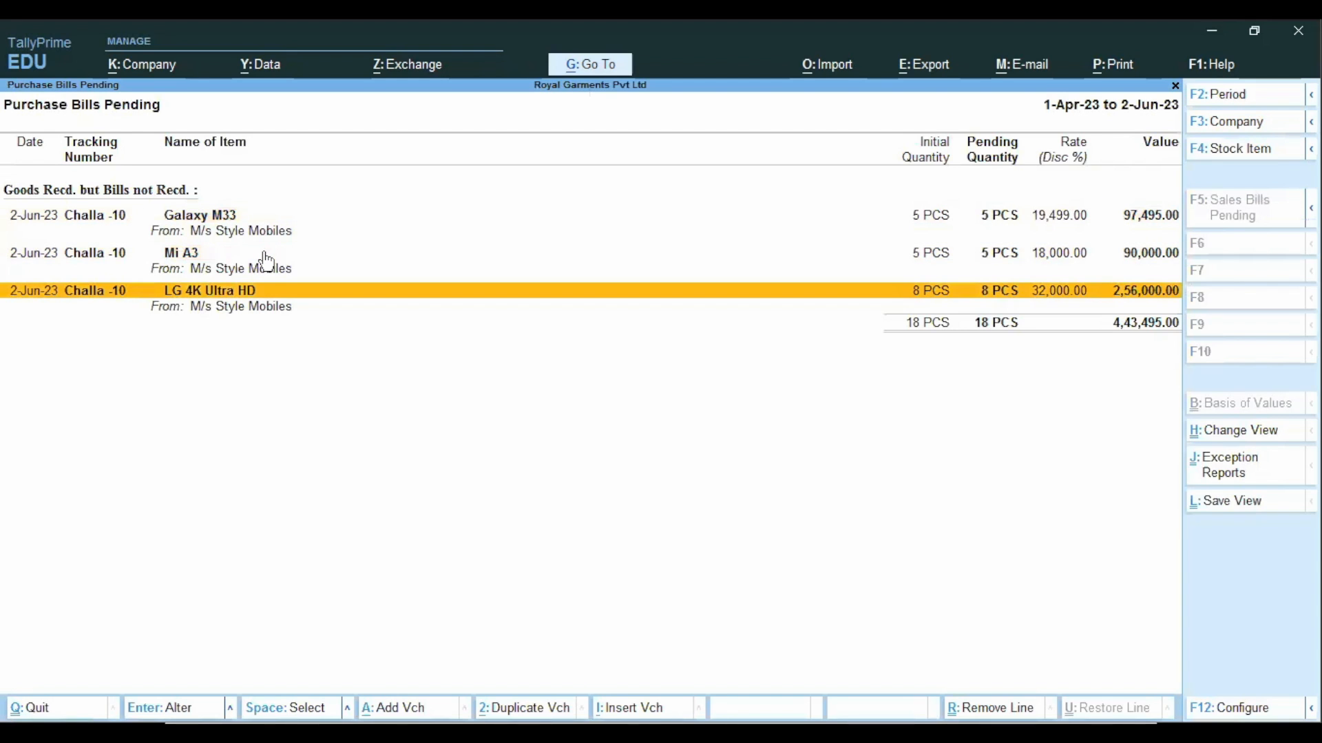
key(Up)
key(Up)
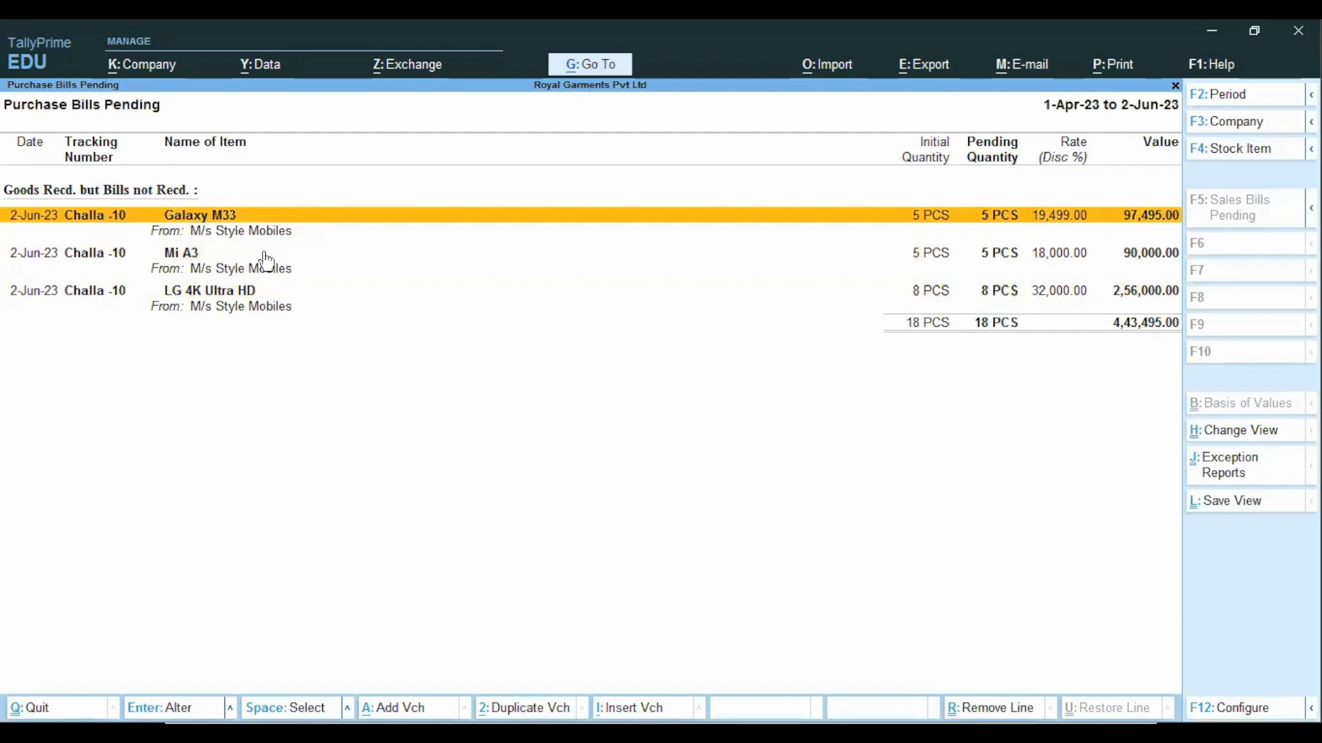
key(Escape)
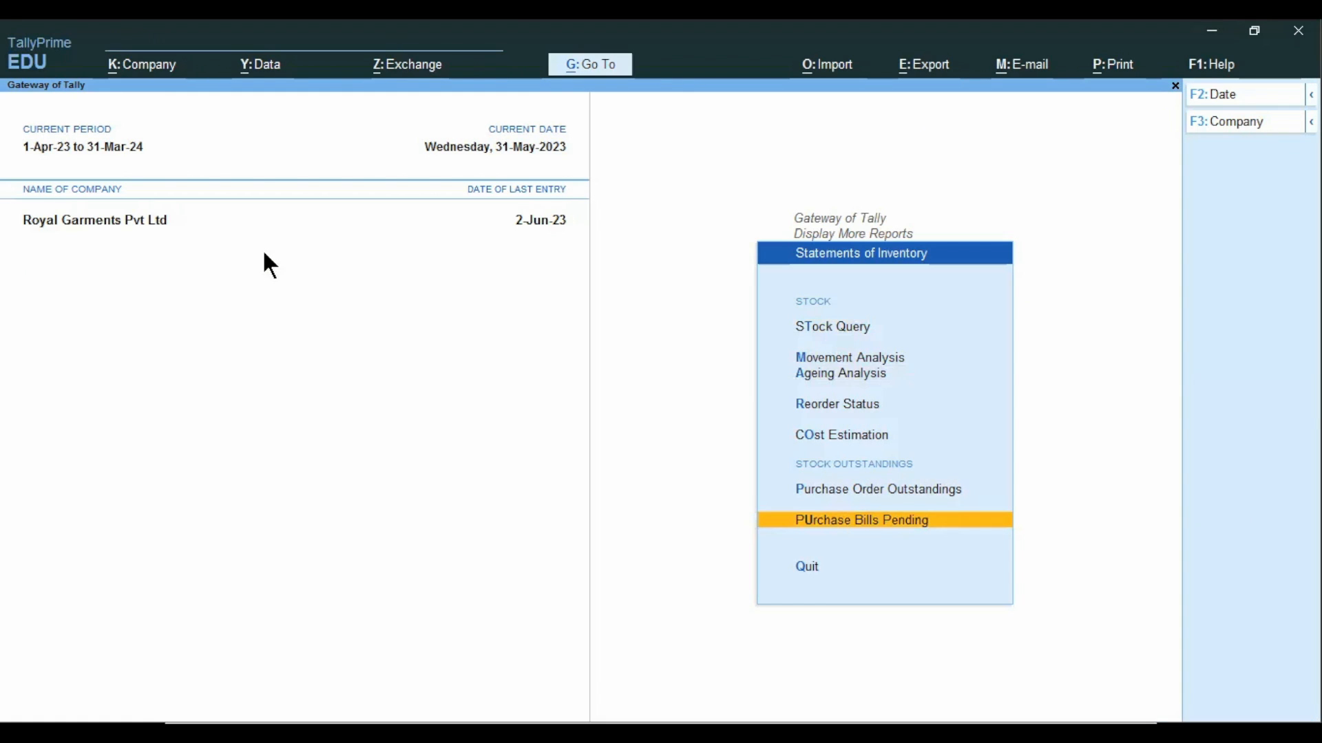
key(Return)
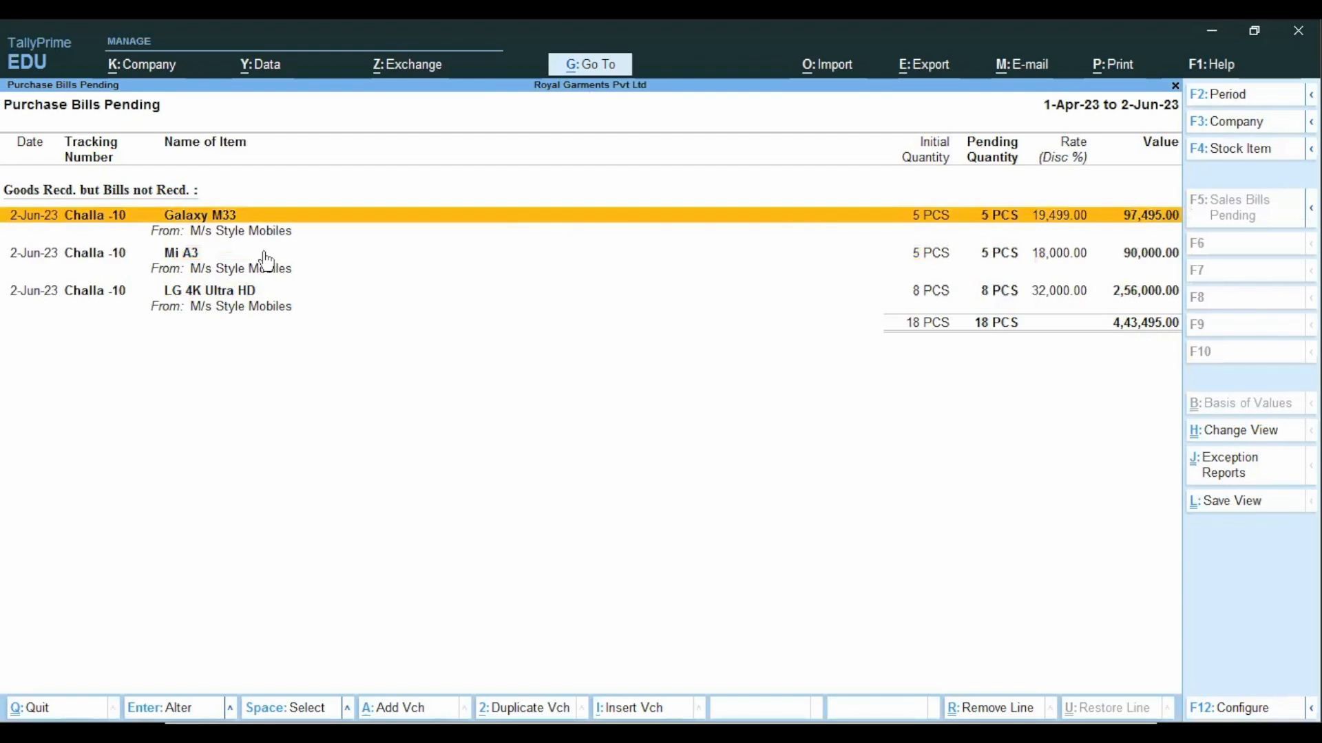
Return to the Gateway of Tally without quitting, then switch to the presentation's Rejection Out slide.
key(Escape)
key(Escape)
key(Escape)
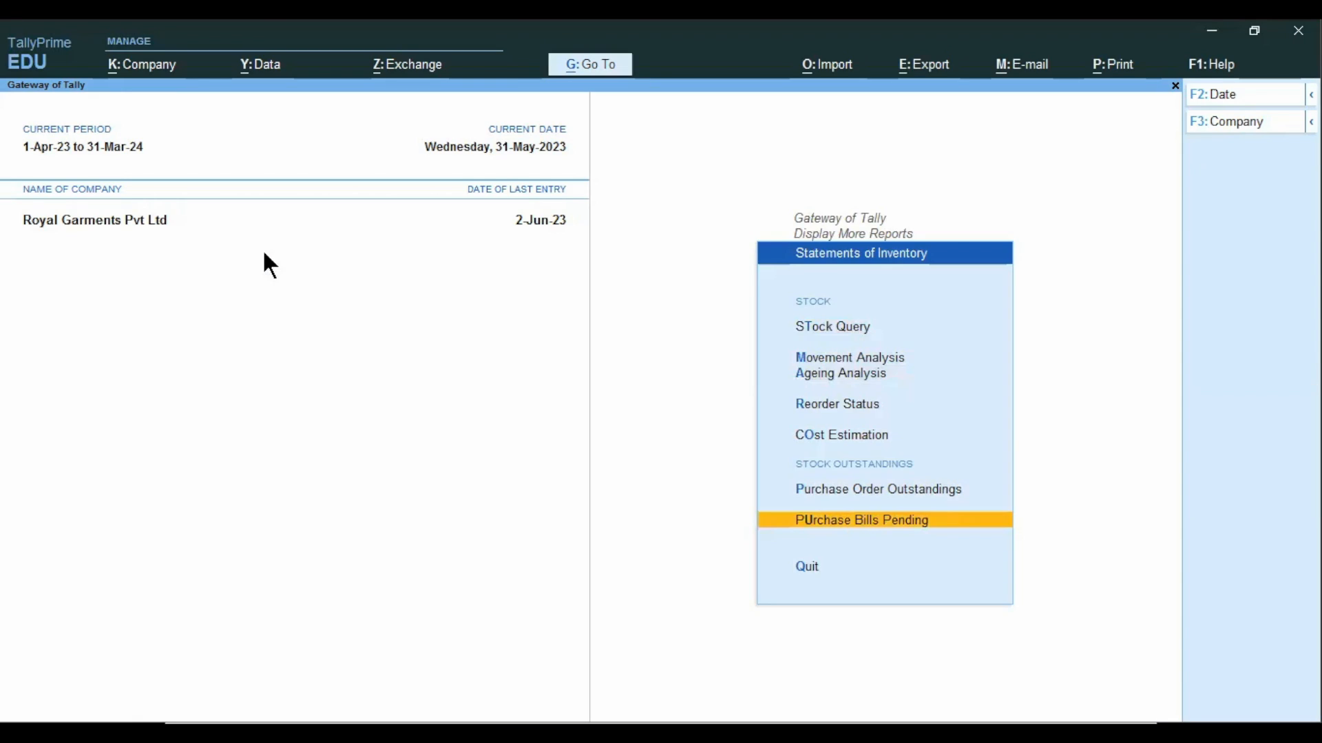
key(Escape)
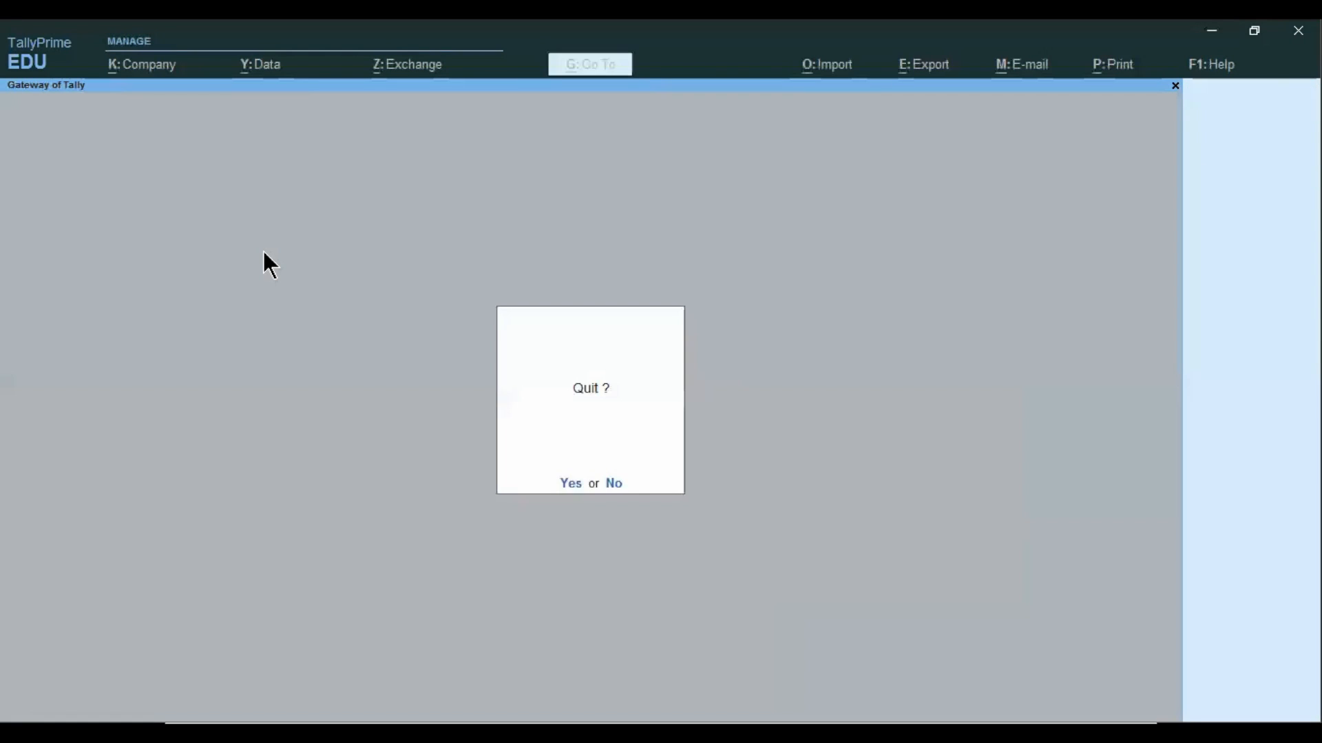
key(Escape)
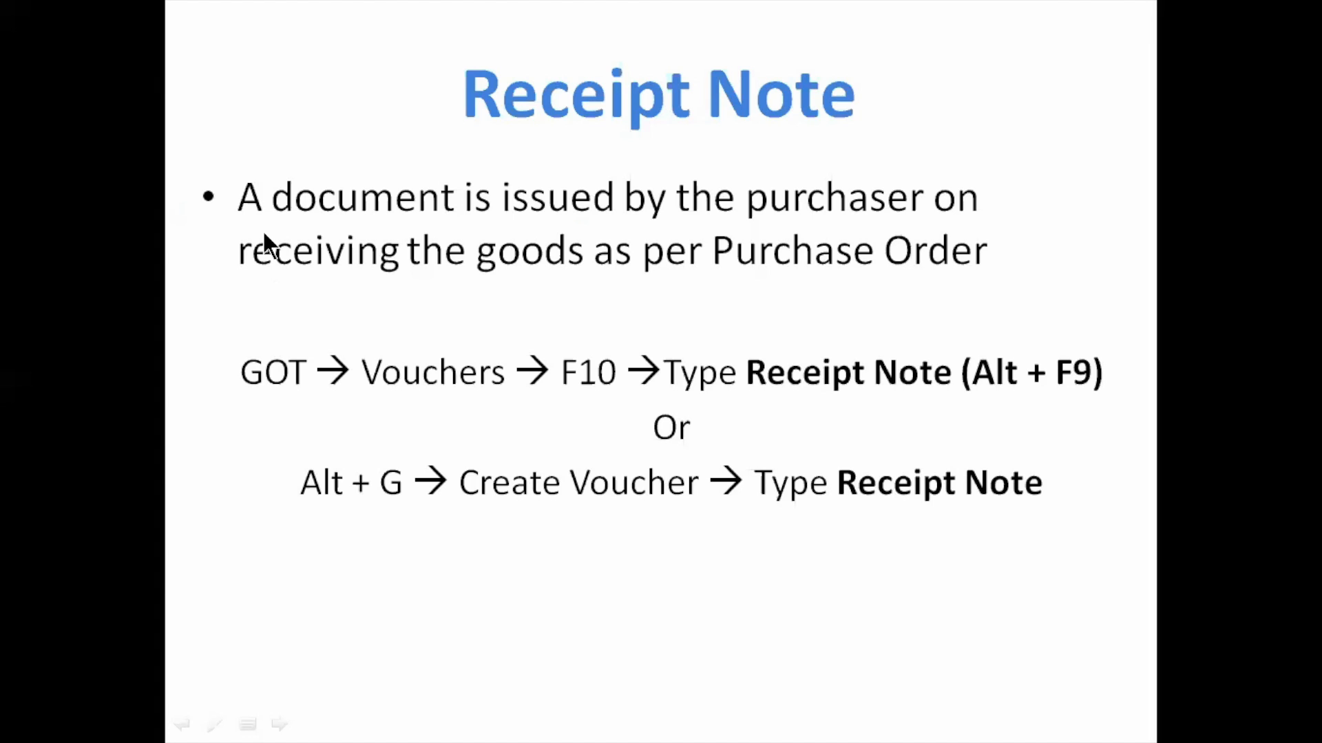
click(265, 233)
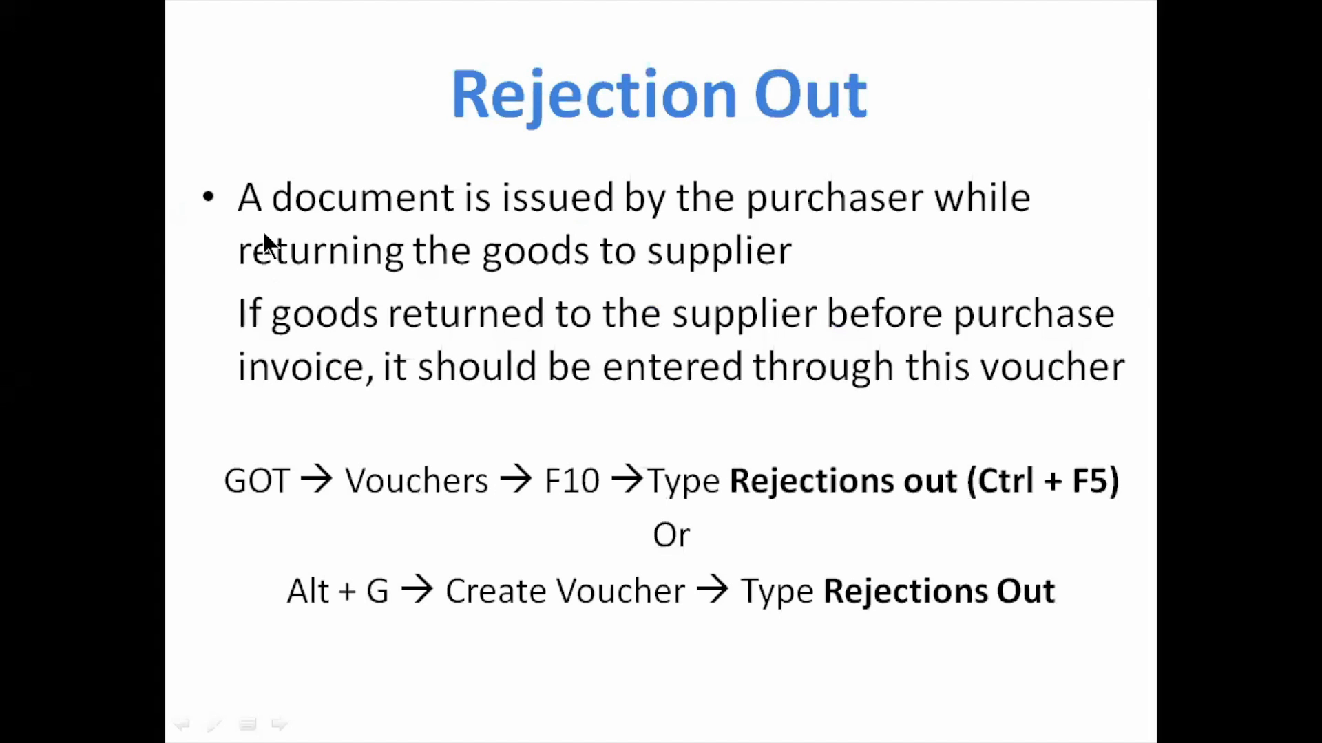
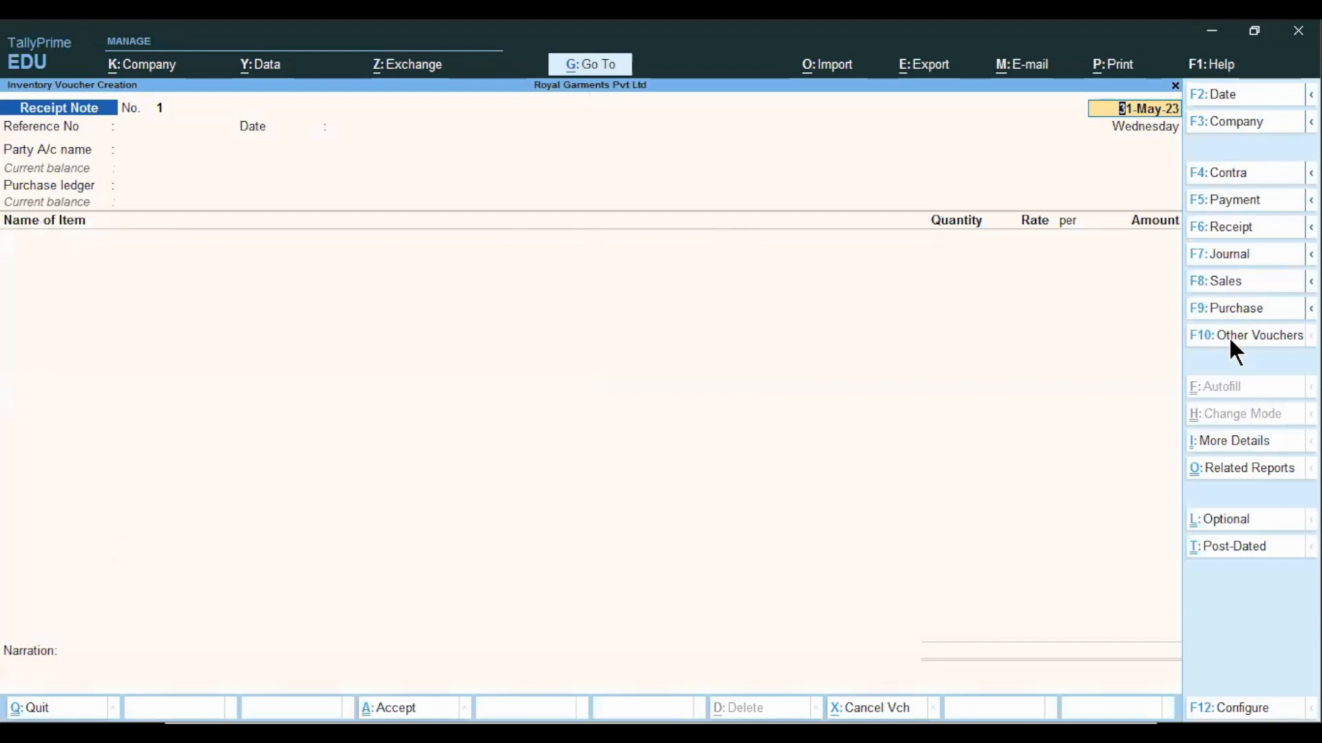
Change the voucher type from Receipt Note to Rejections Out, activating that voucher type.
click(1232, 335)
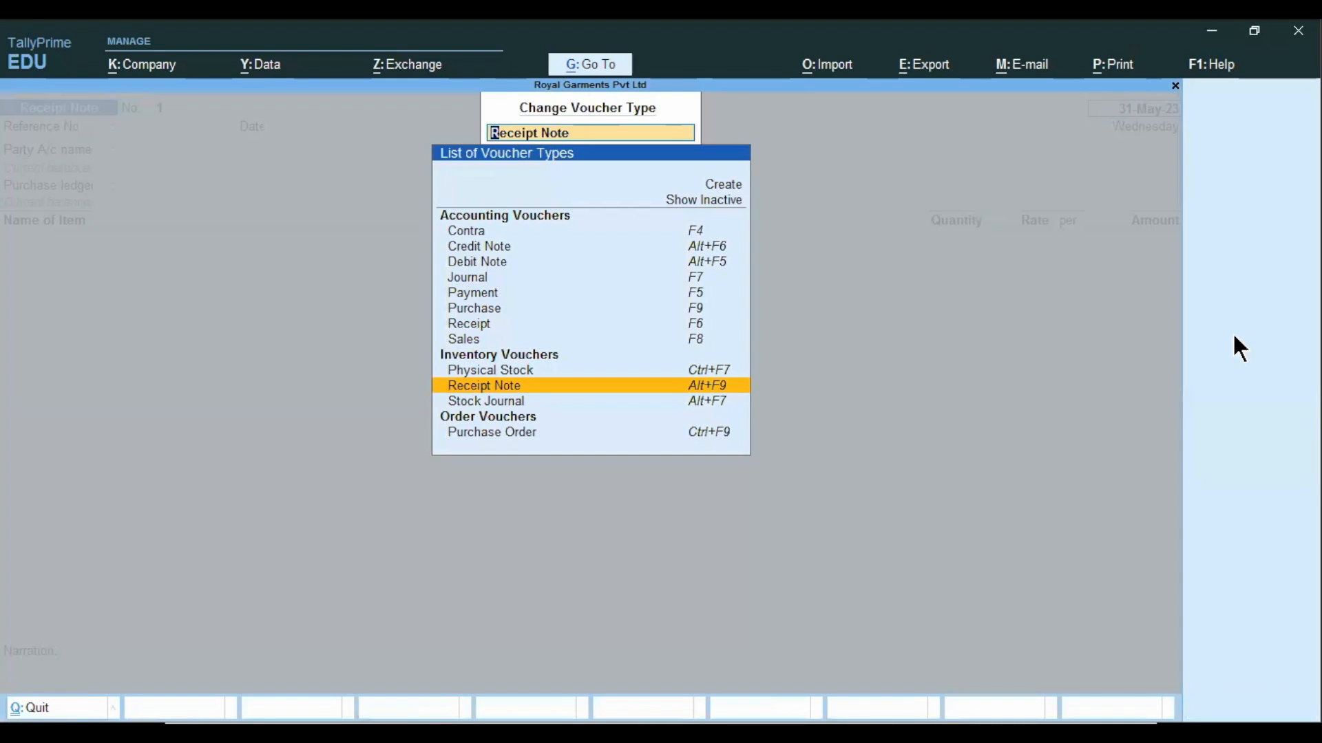
text(Reje)
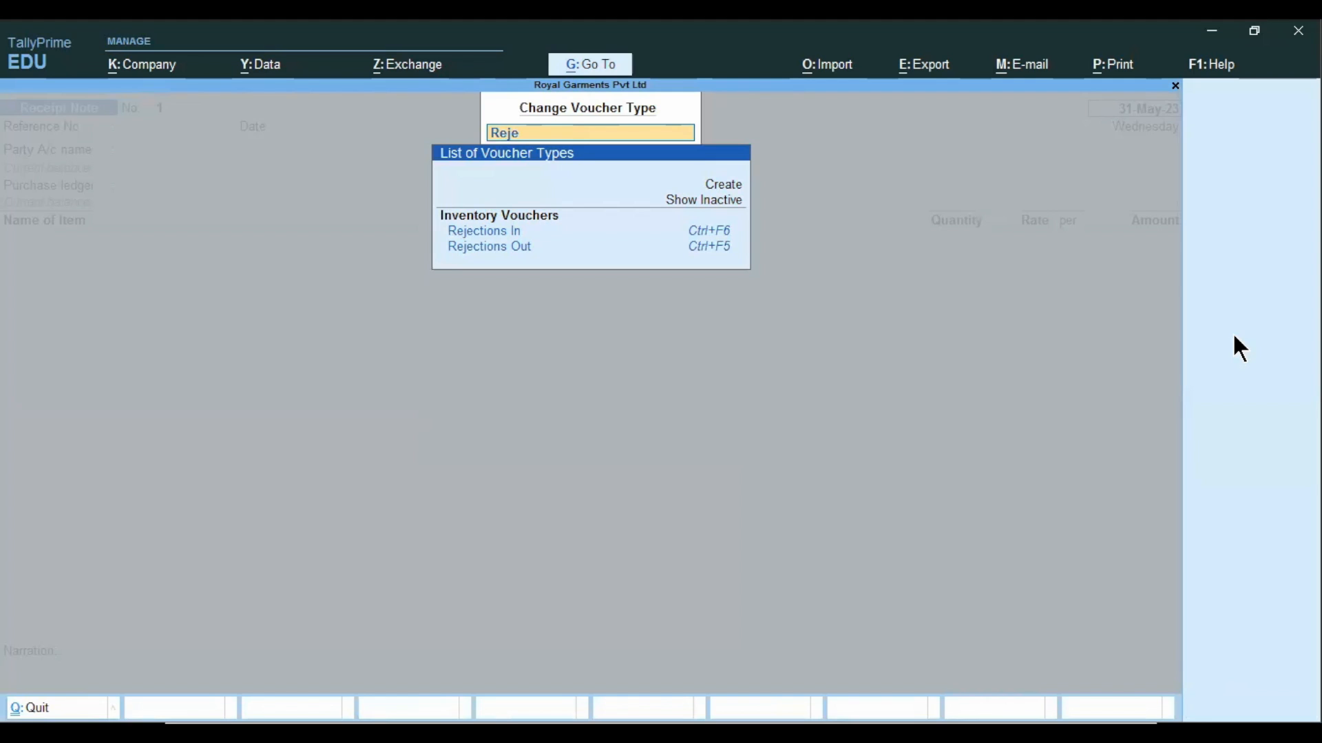
key(Down)
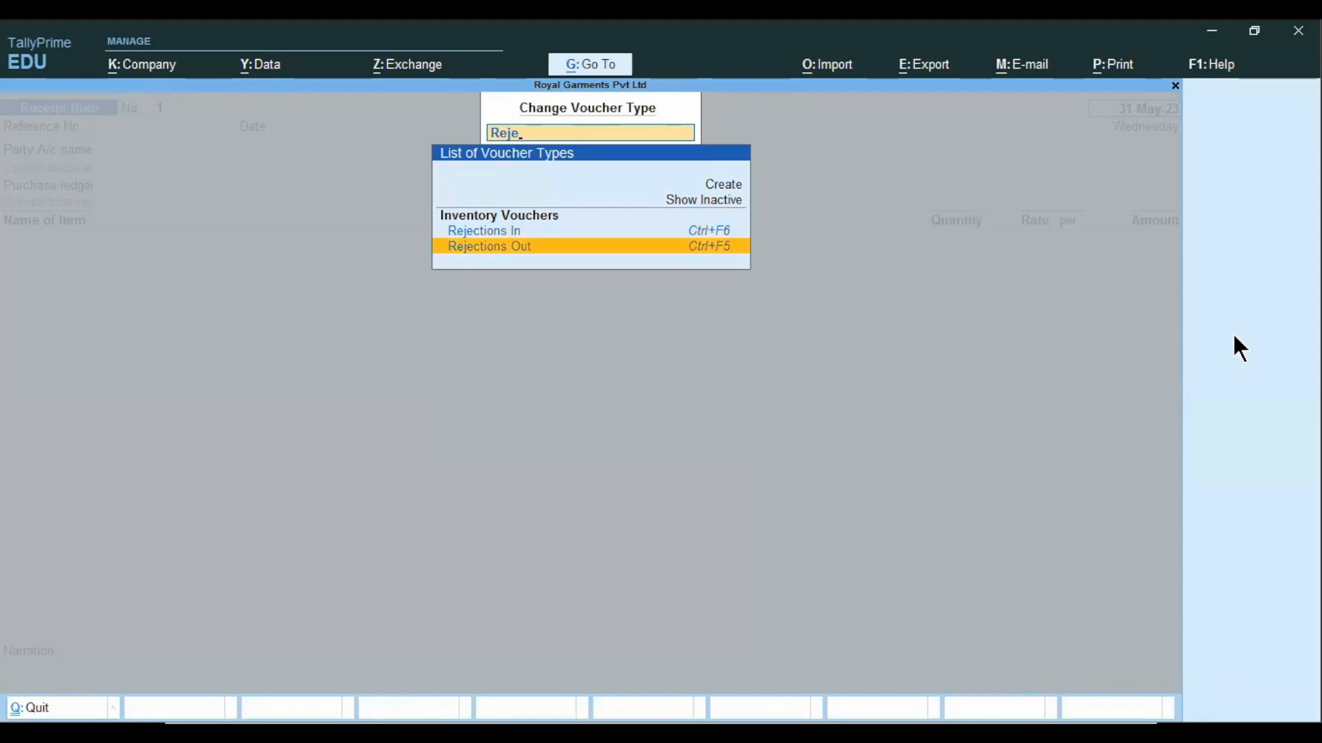
key(Return)
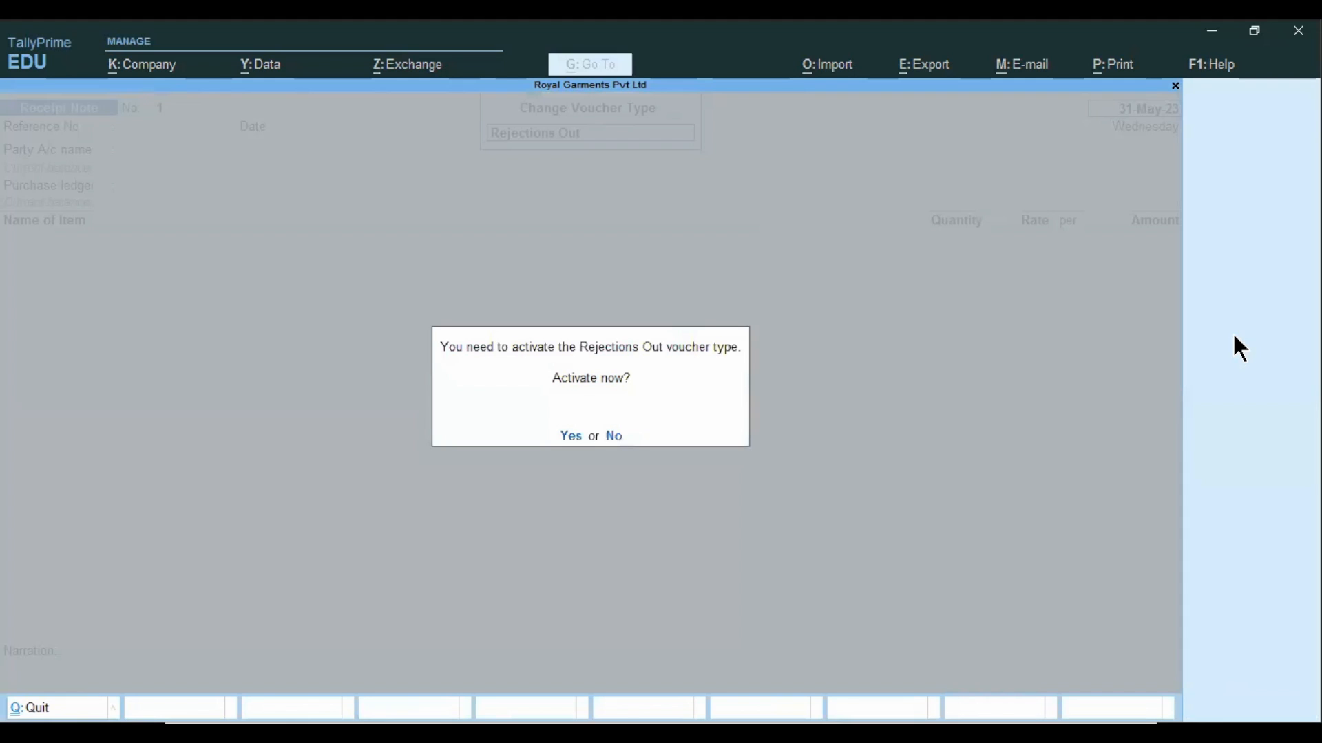
key(y)
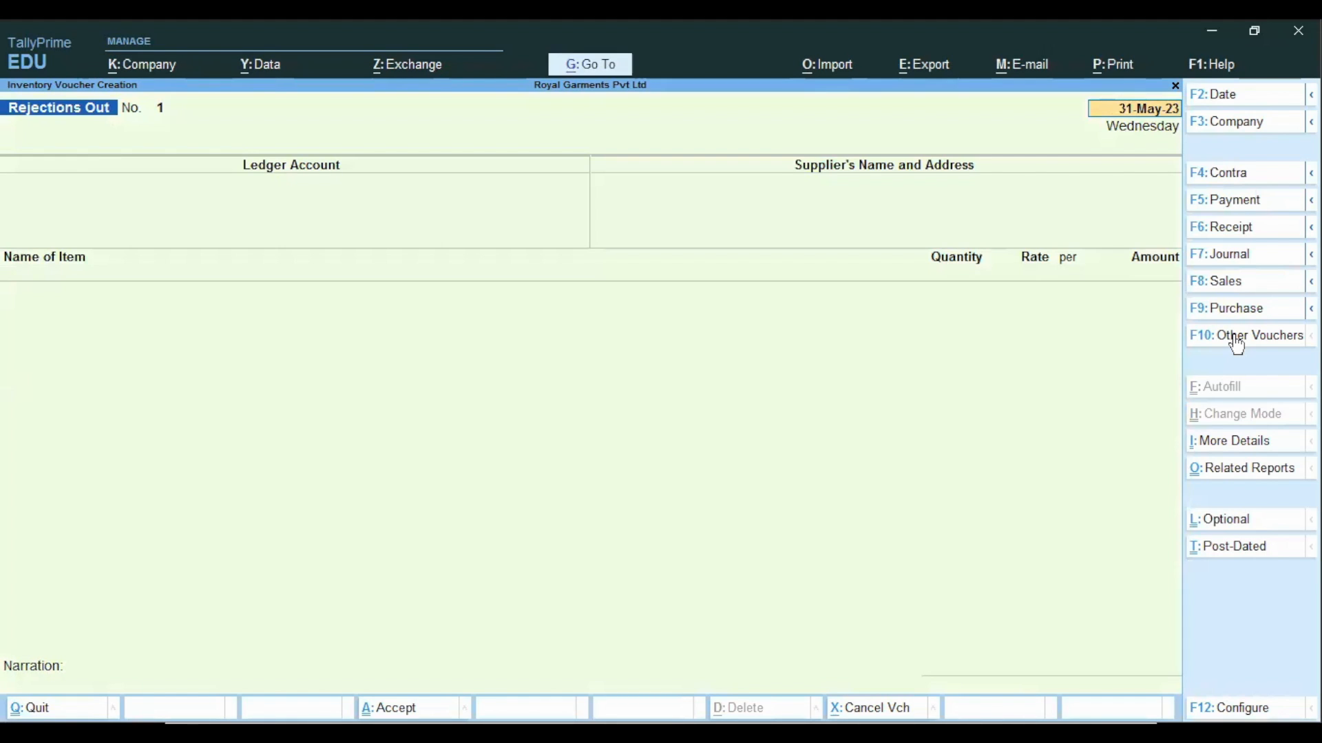
Date the Rejections Out voucher 2-Jun-23 and choose M/s Style Mobiles as the party, accepting its supplier details.
text(2/6)
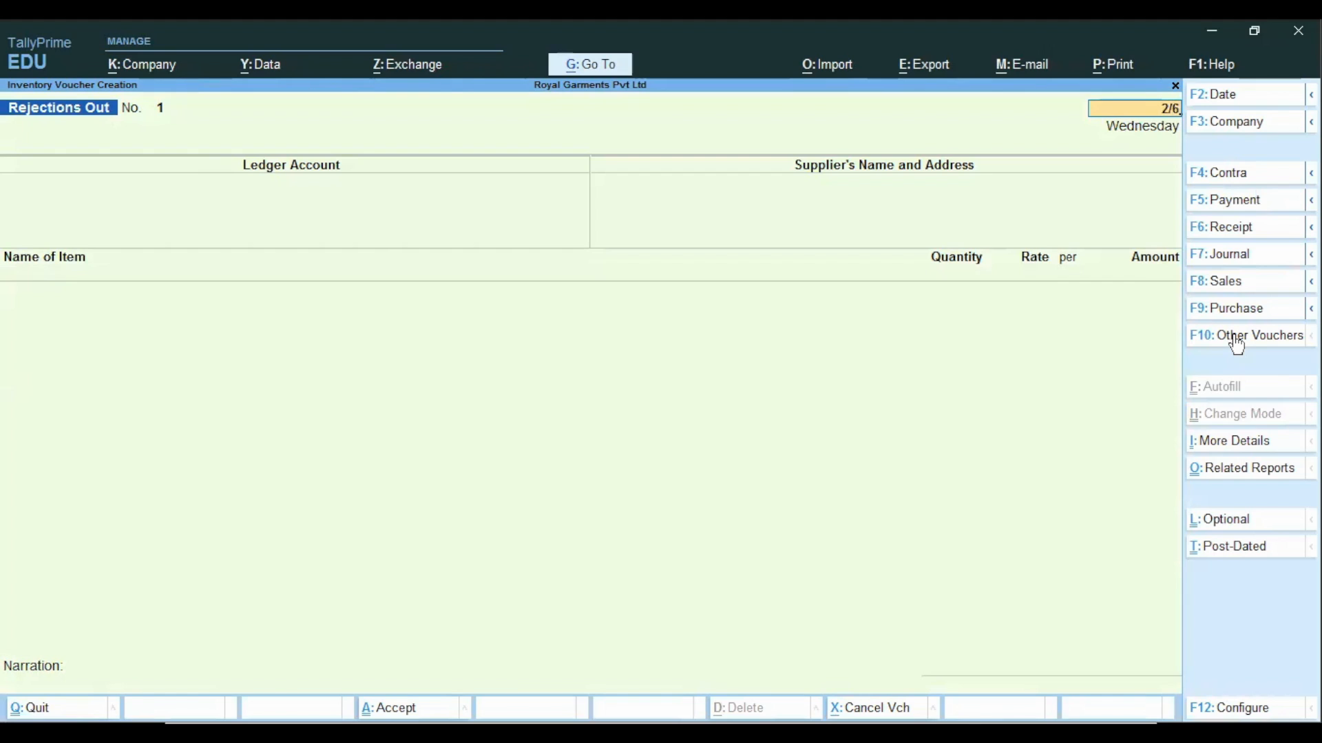
key(Return)
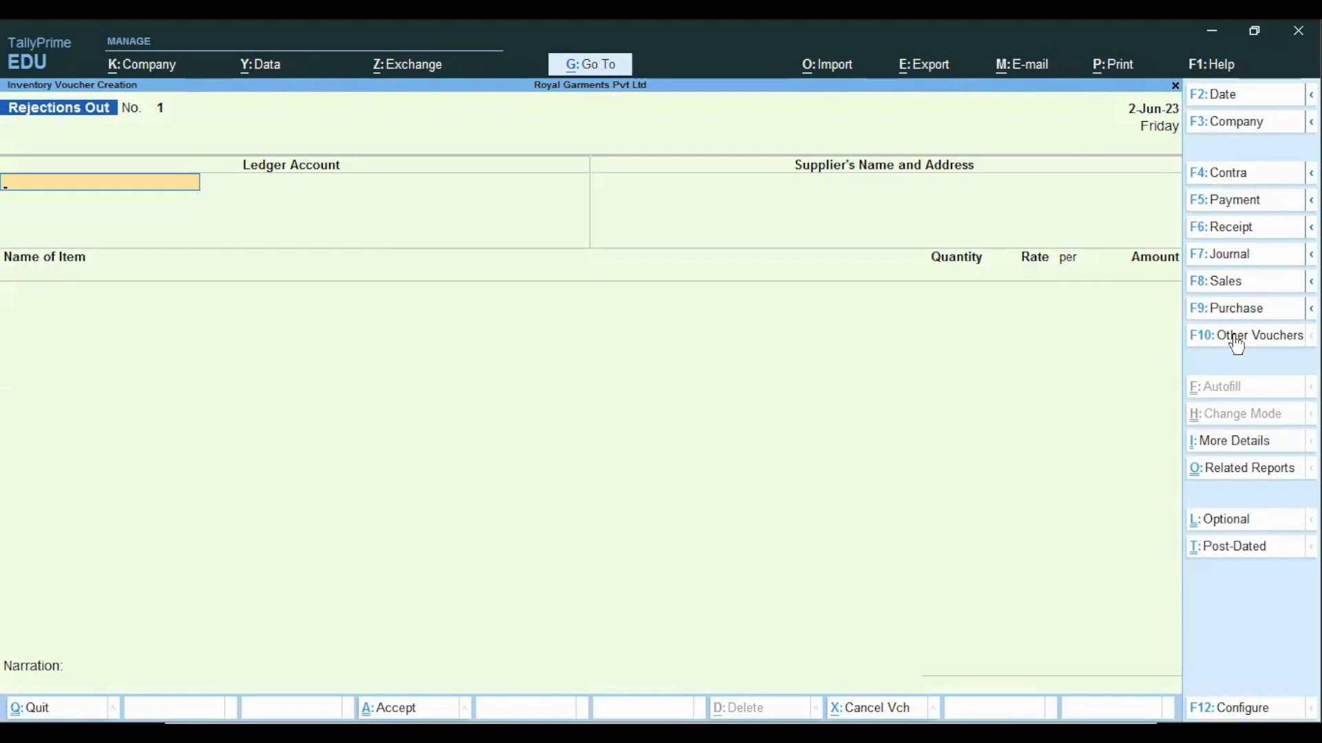
key(Down)
key(Down)
key(Down)
key(Down)
key(Down)
key(Down)
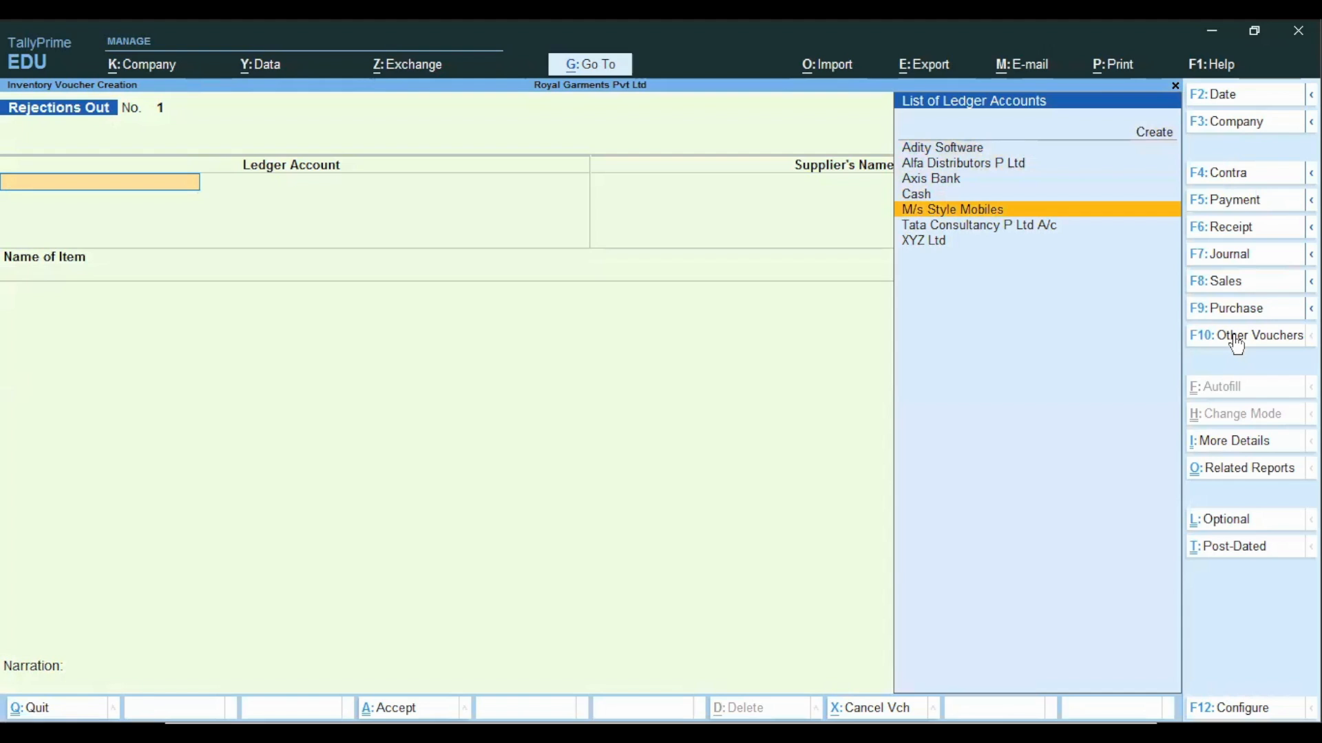
key(Return)
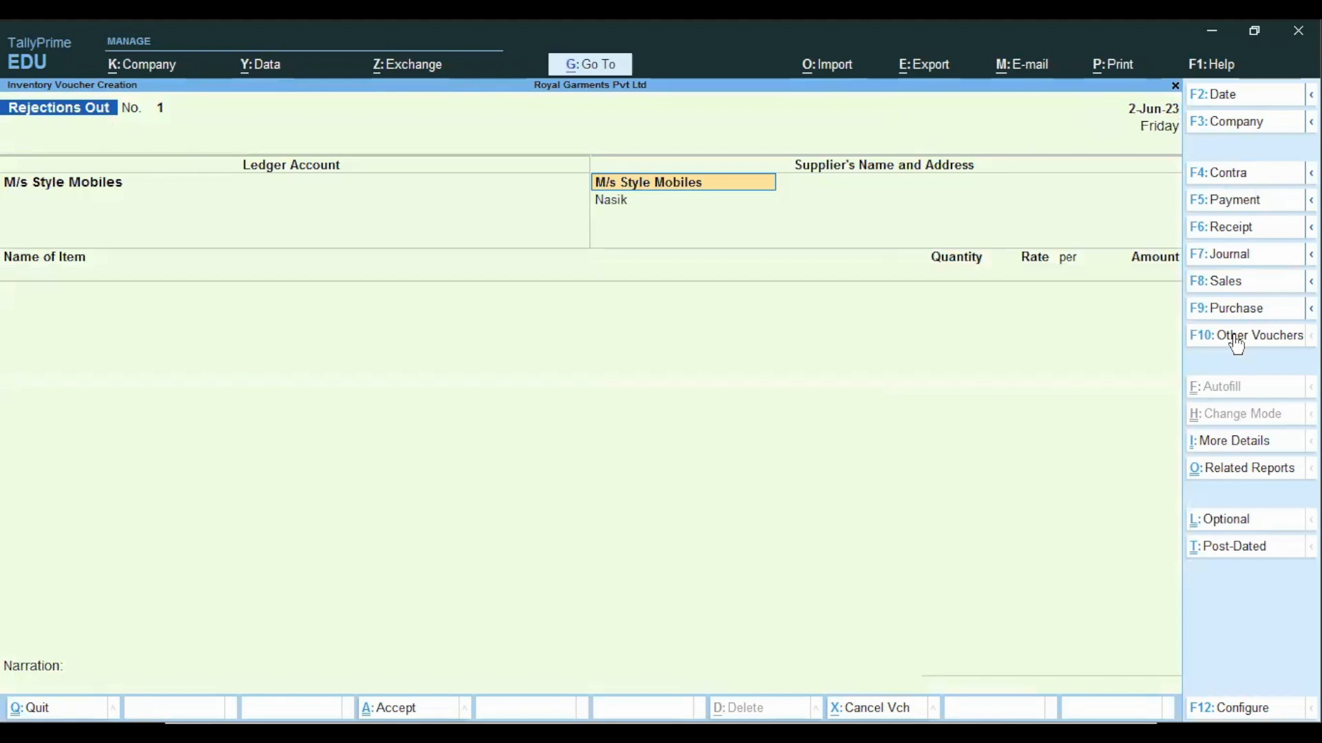
key(Return)
key(Return)
key(Return)
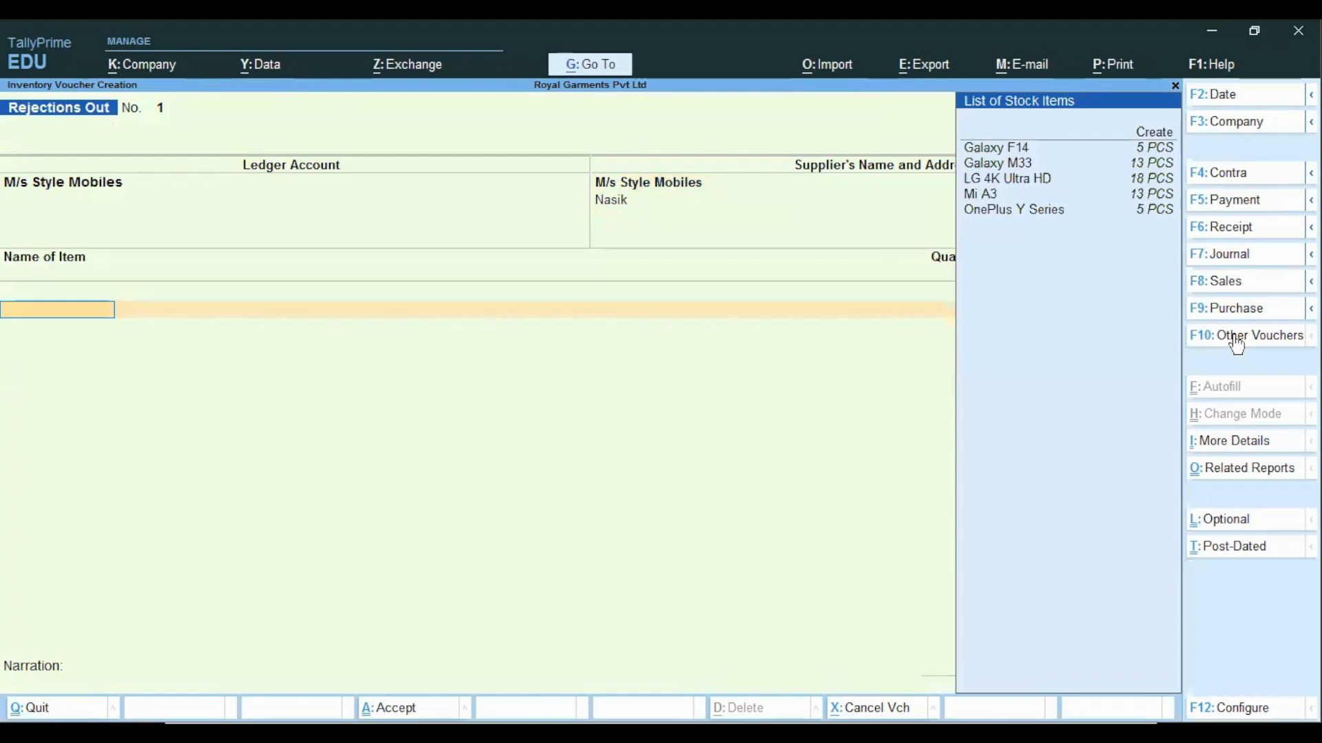
Add the item LG 4K Ultra HD to the voucher and allocate it against tracking number Challa -10.
key(Down)
key(Down)
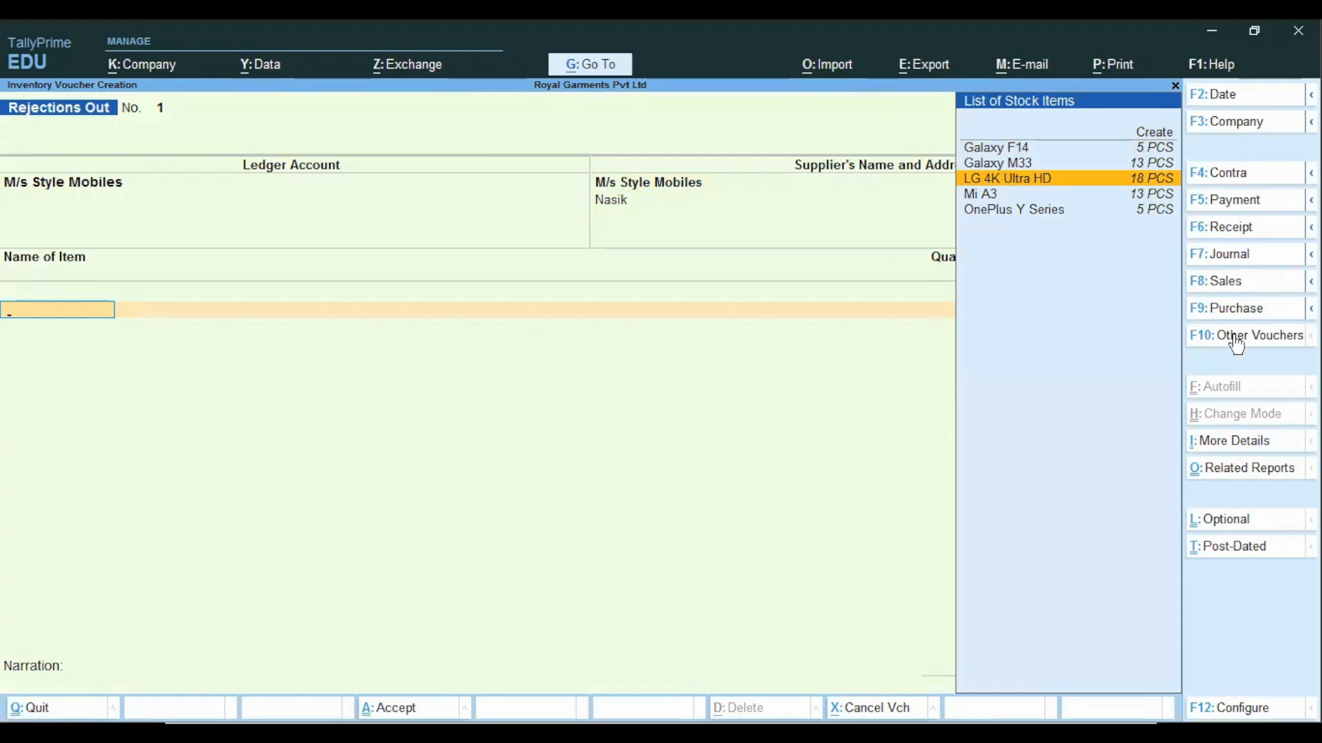
key(Return)
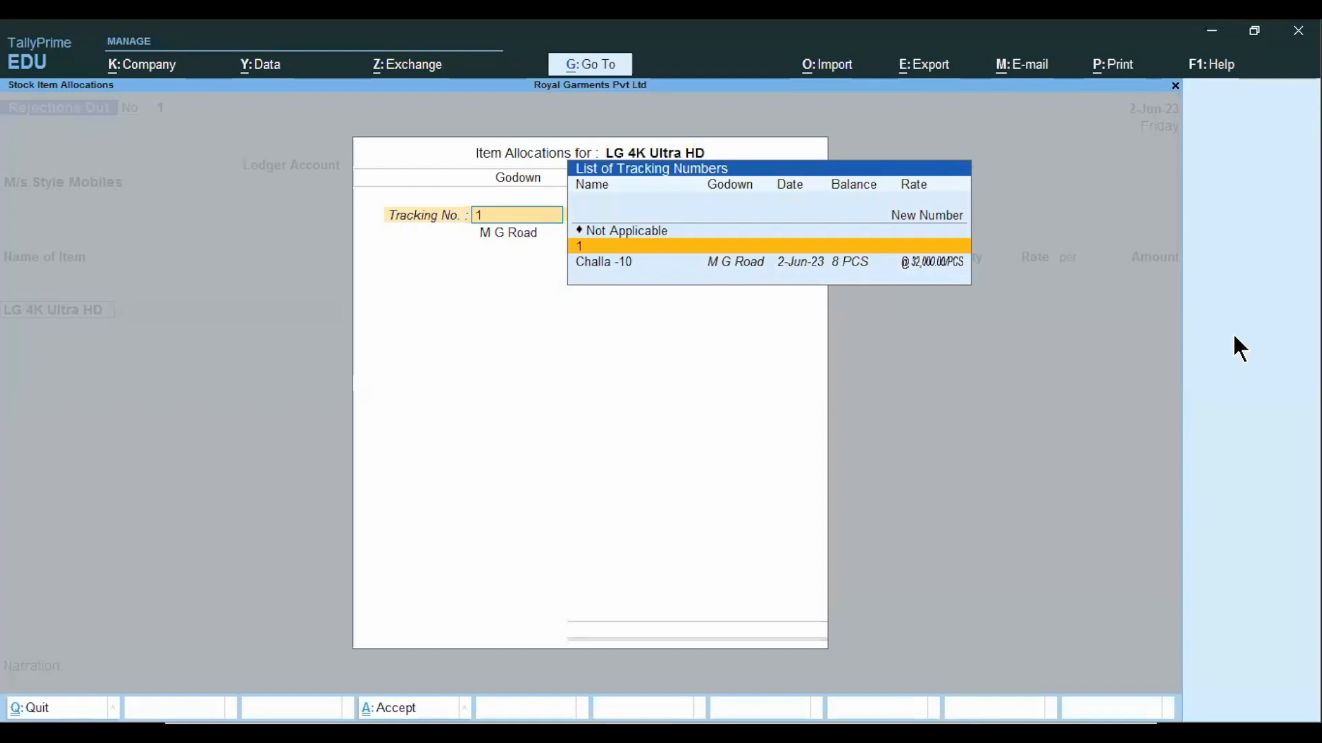
key(Down)
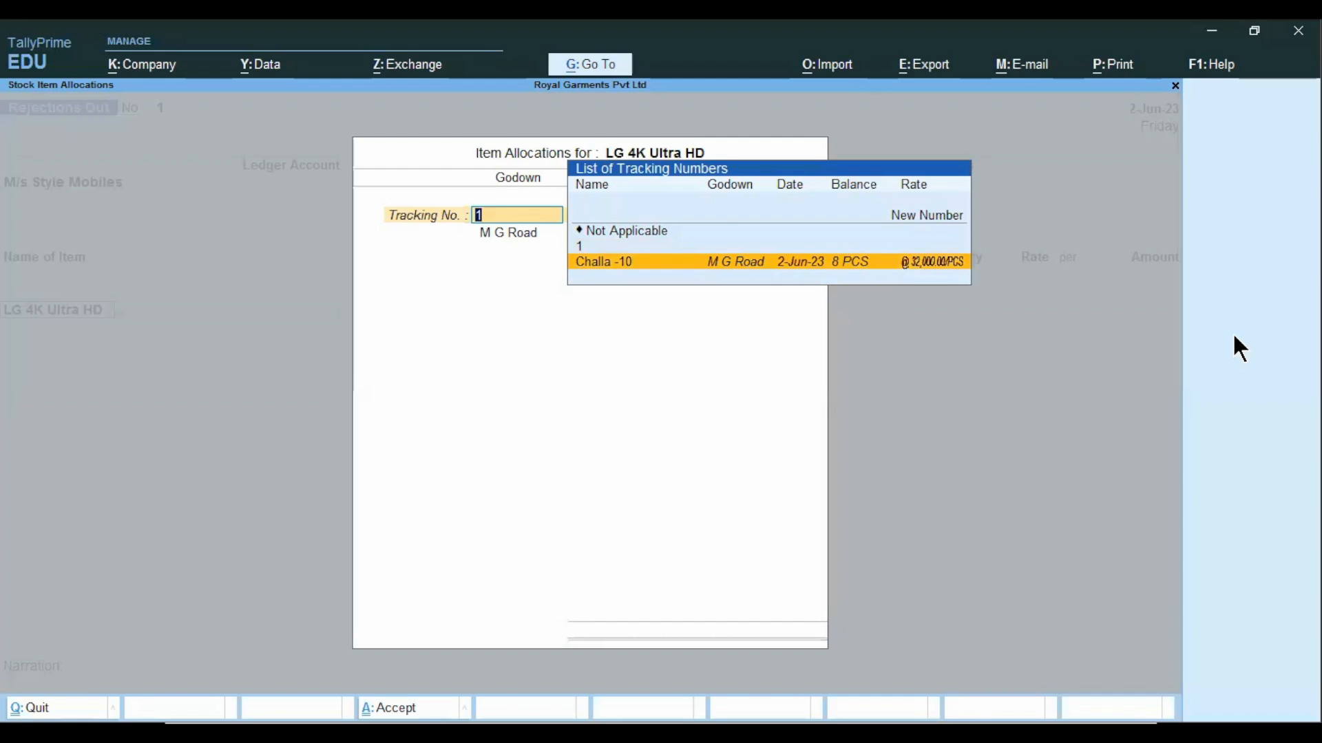
key(Return)
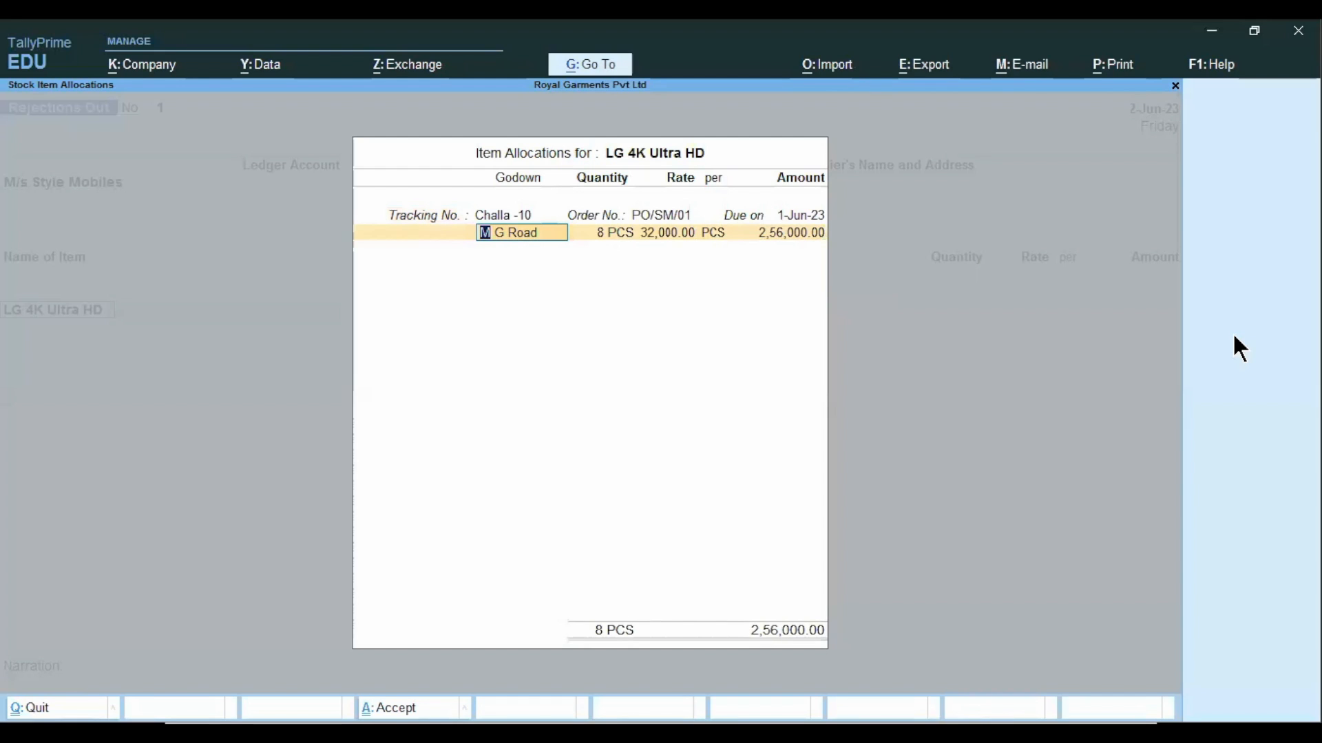
Set the rejected quantity to 2 PCS from the M G Road godown, accepting the 32,000.00 rate and the item allocation.
key(Return)
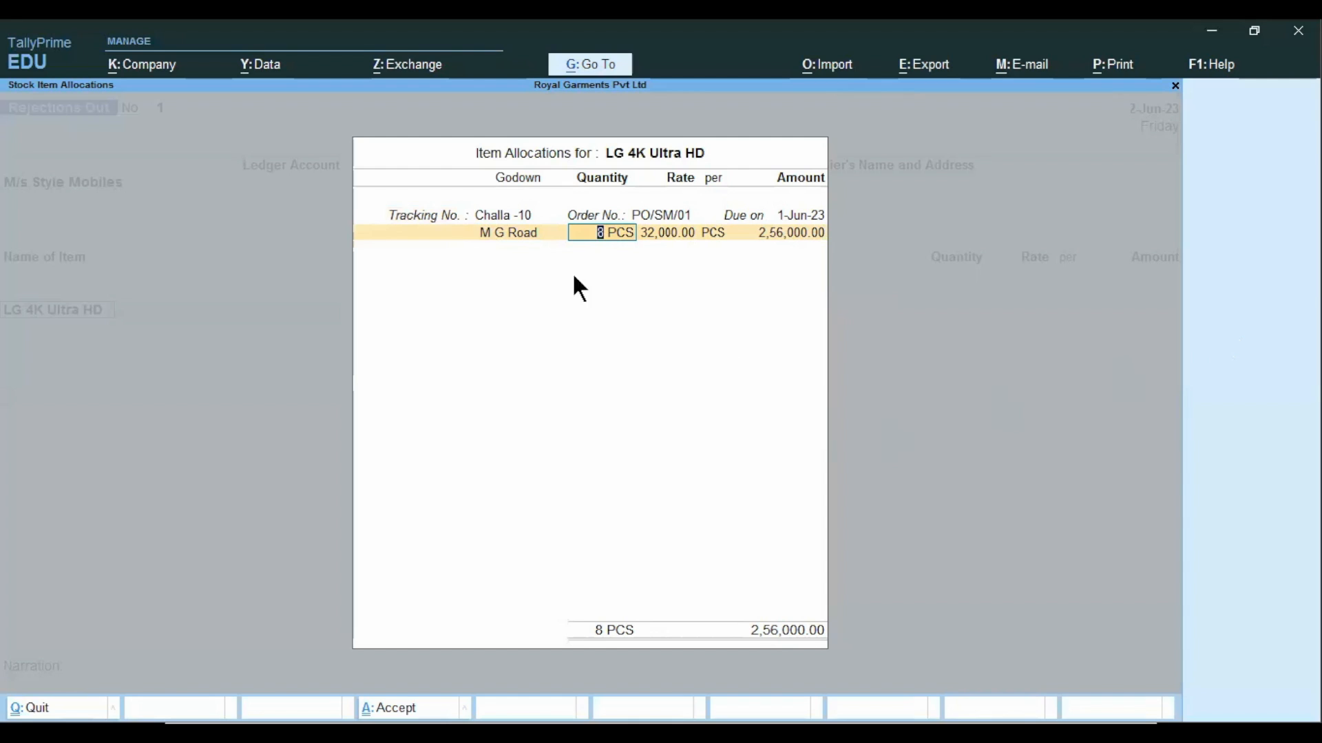
text(2)
key(Return)
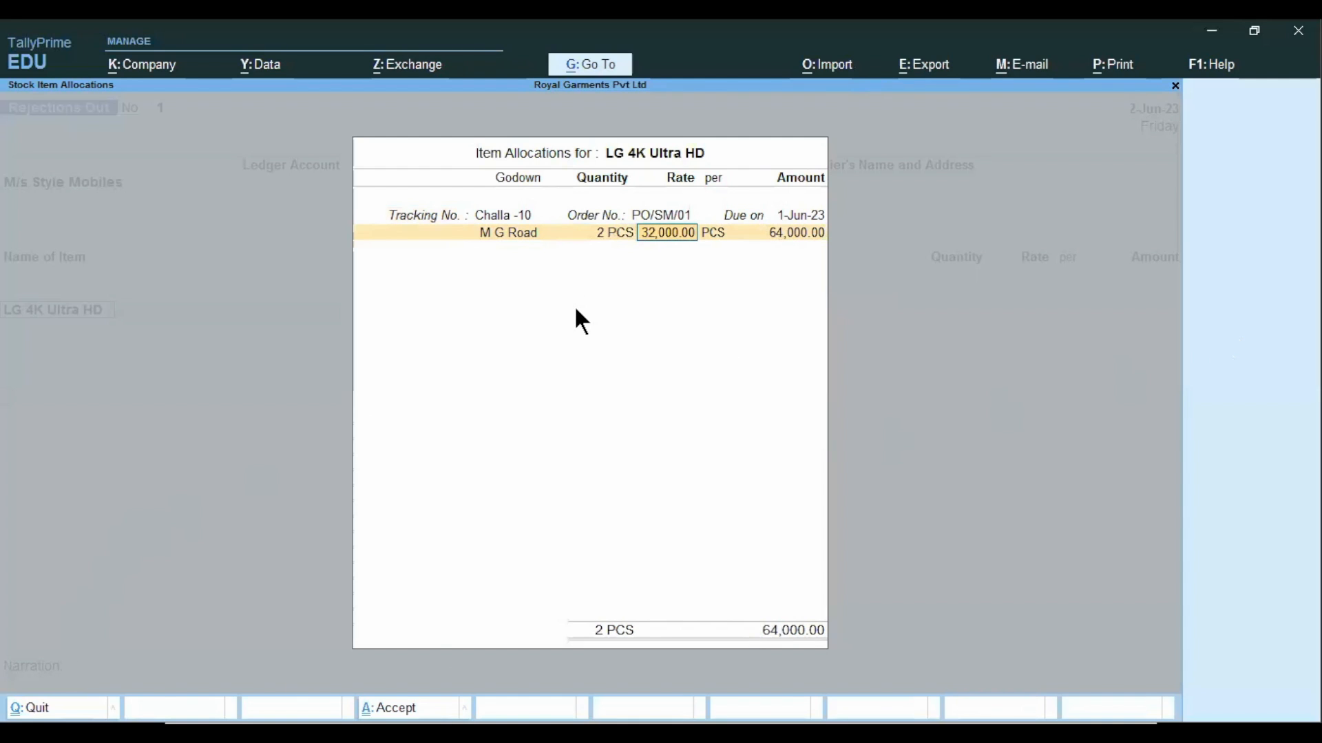
key(Return)
key(Return)
key(Return)
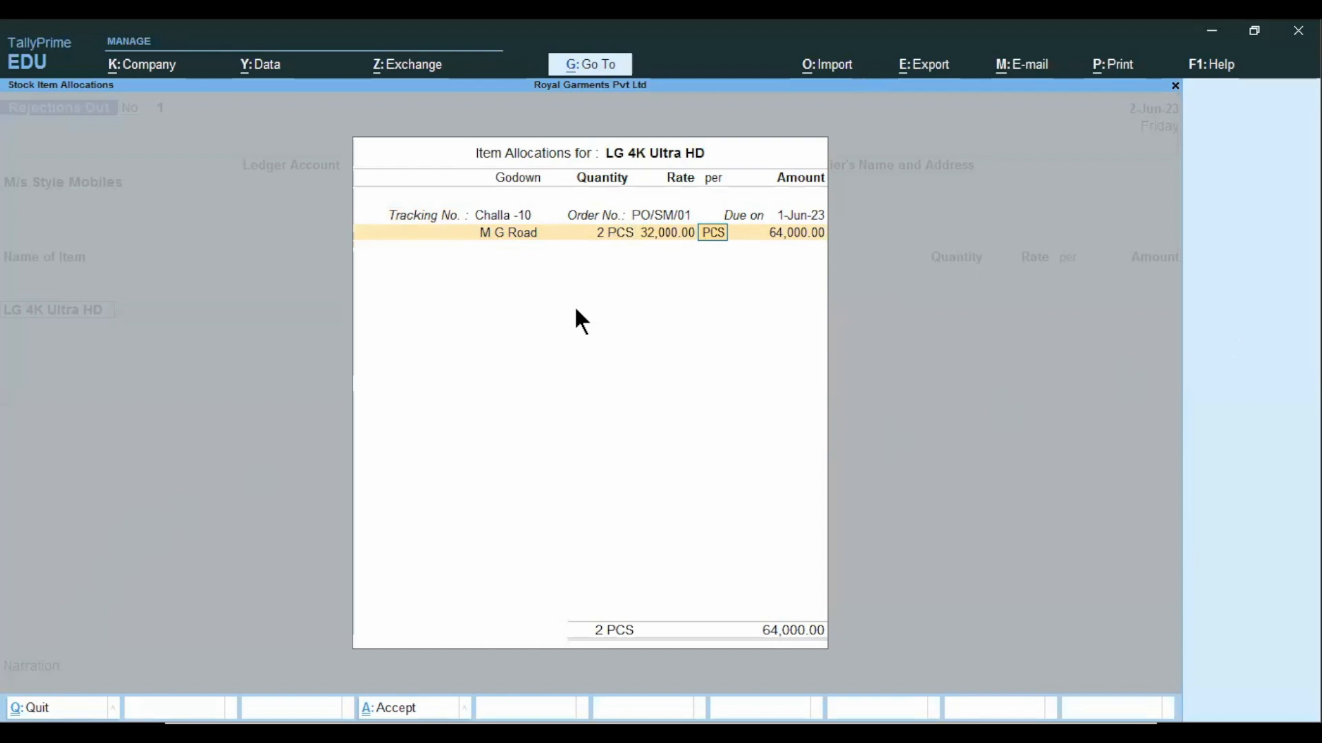
key(Return)
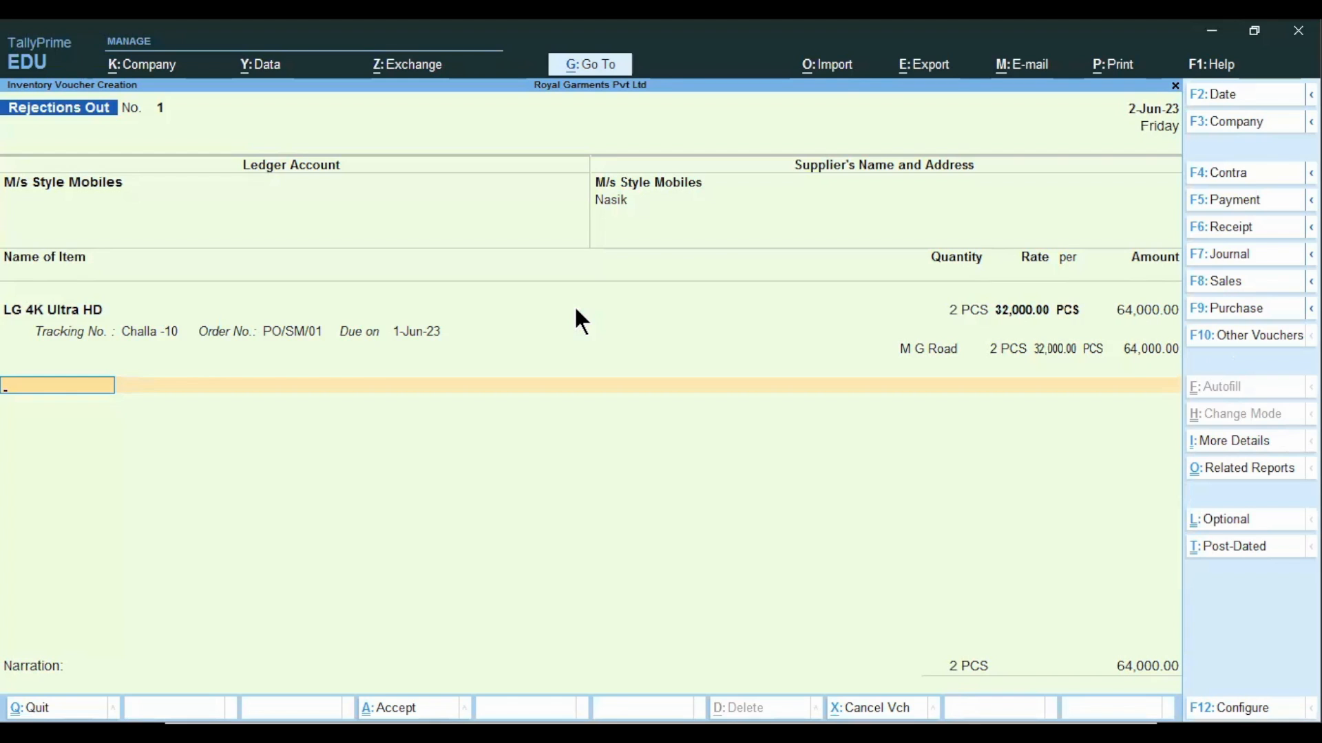
End the item list, enter the narration "being goods rejected due to inferior quality" and save the Rejections Out voucher.
key(space)
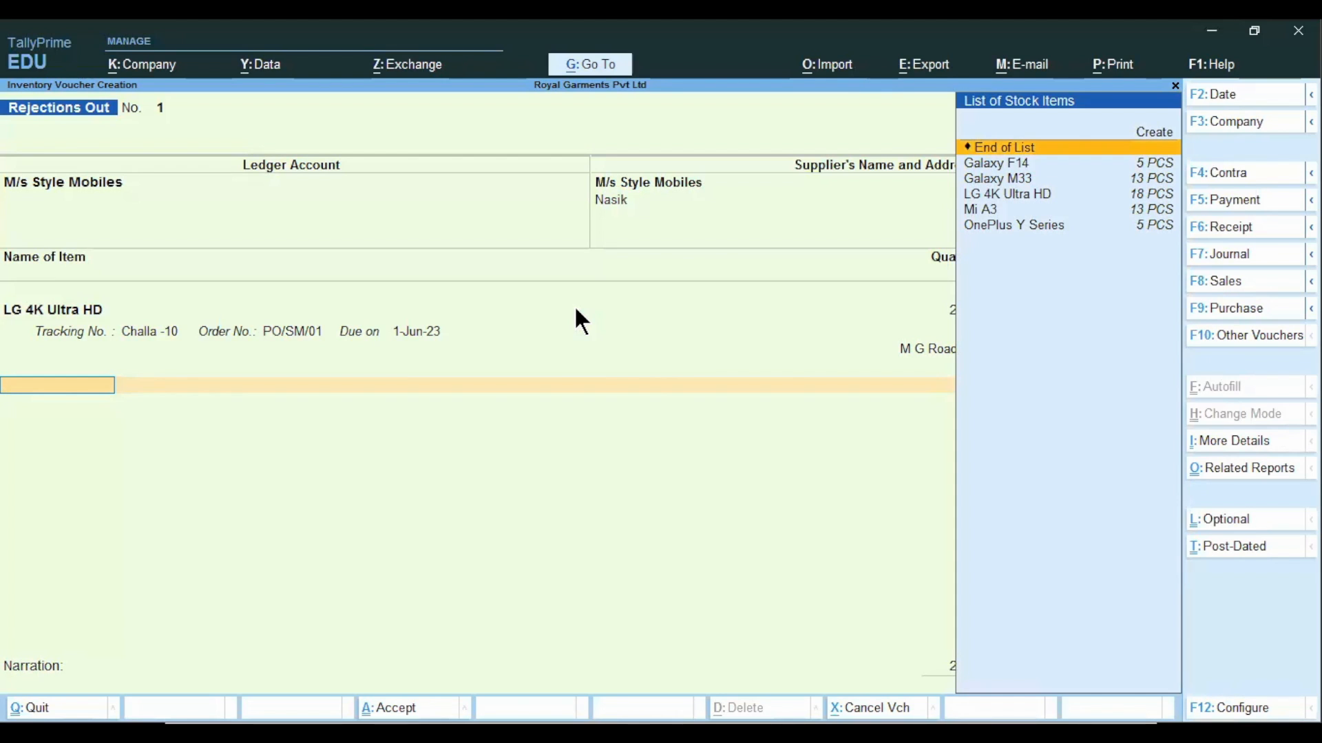
key(Return)
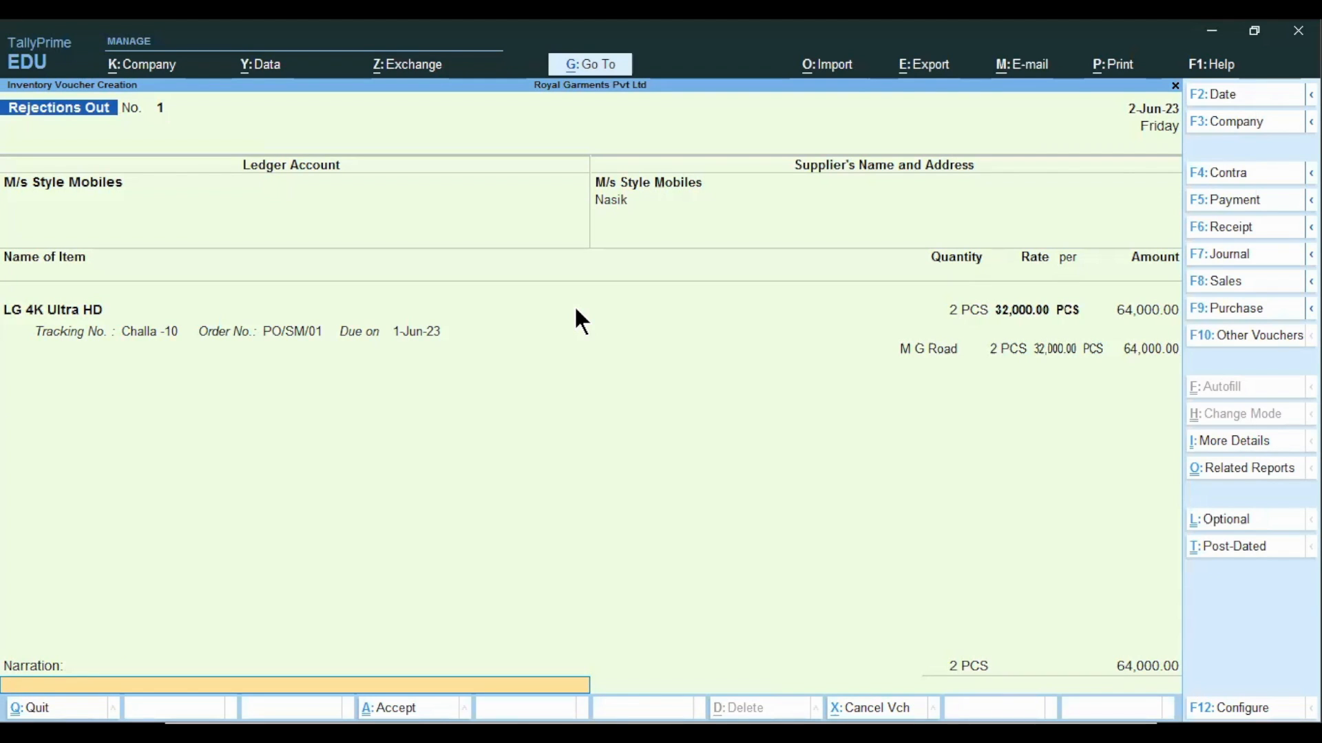
text(being goods rejected due to)
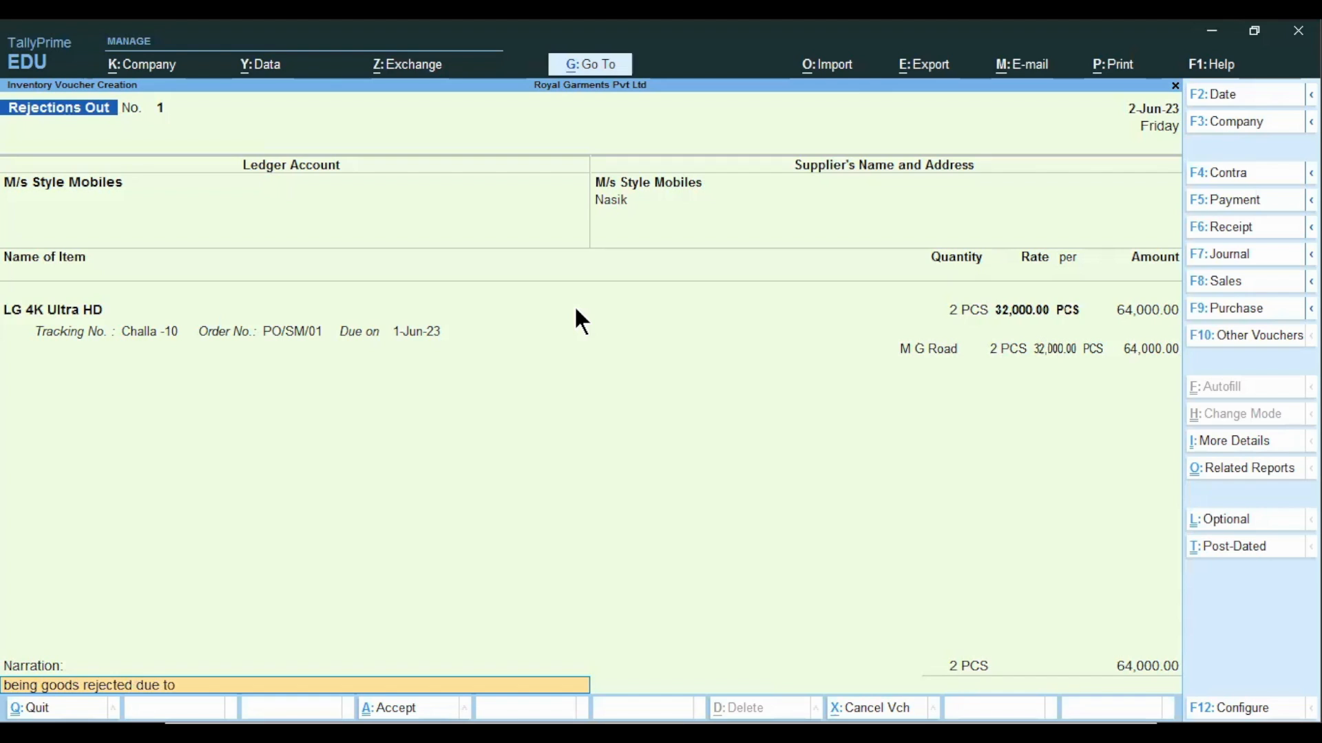
text( infet=e)
key(BackSpace)
key(BackSpace)
key(BackSpace)
text(e)
key(BackSpace)
text(rior quality)
key(Return)
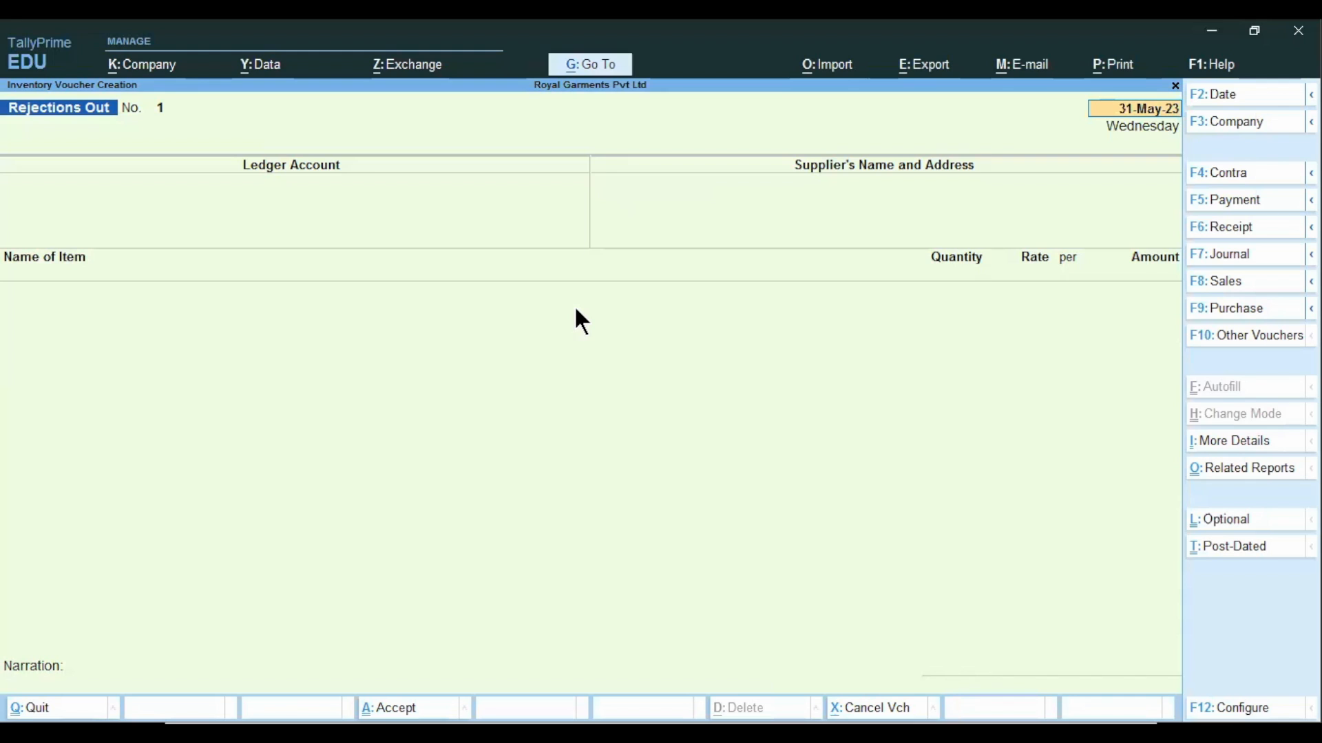
Abandon the new Rejections Out voucher without saving and return to the Gateway of Tally.
key(alt)
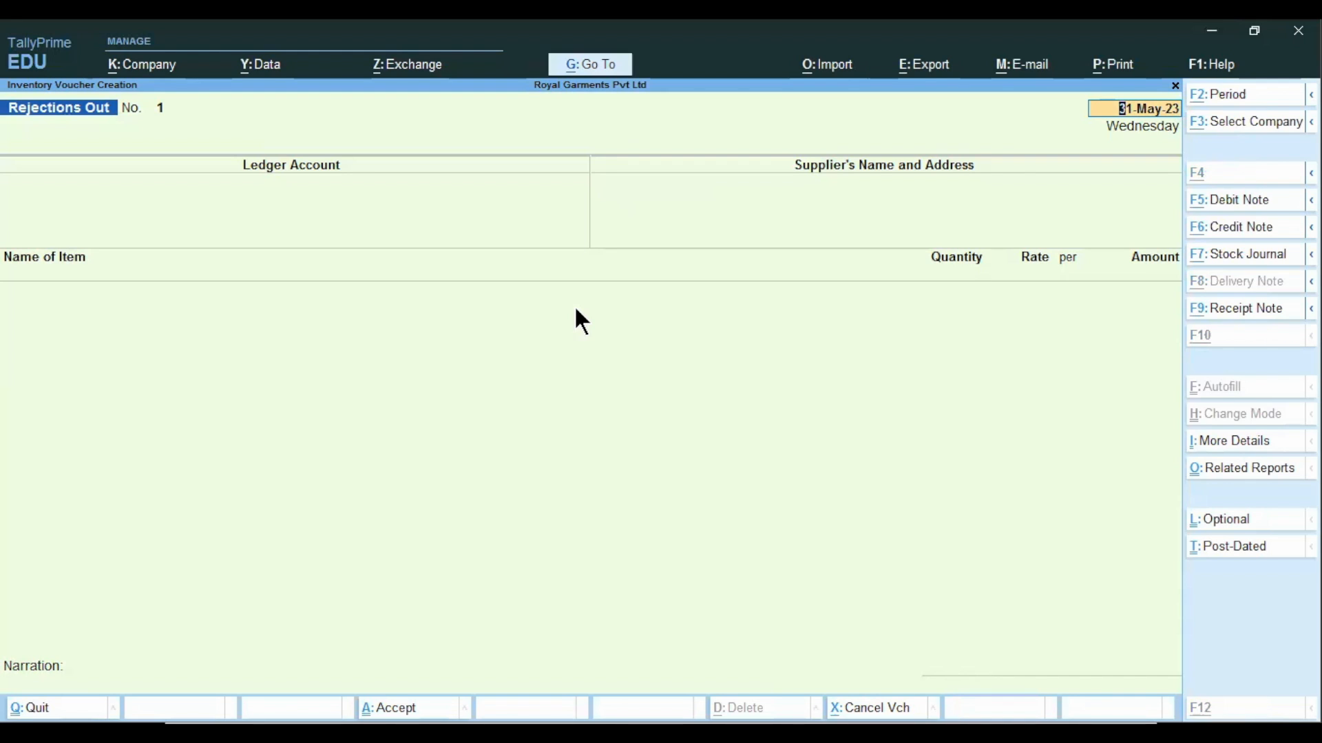
key(alt+g)
key(alt+Tab)
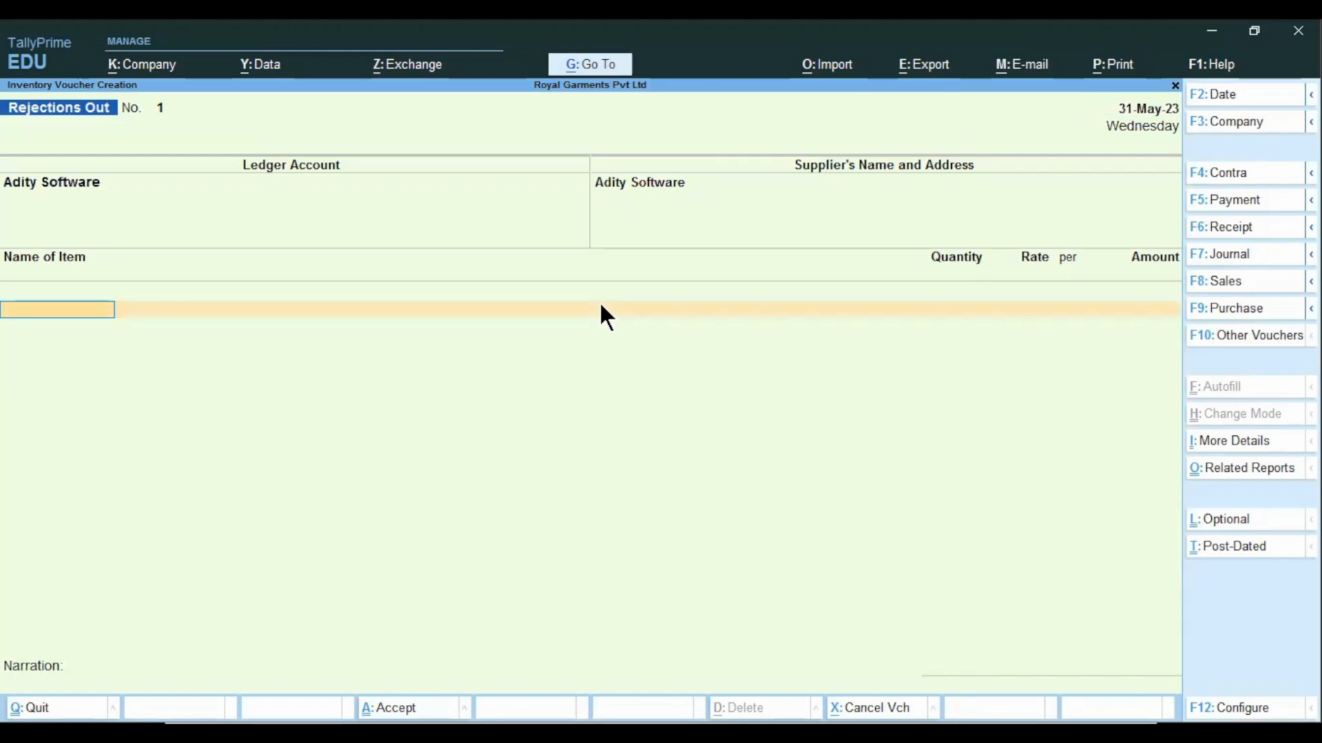
key(Escape)
key(y)
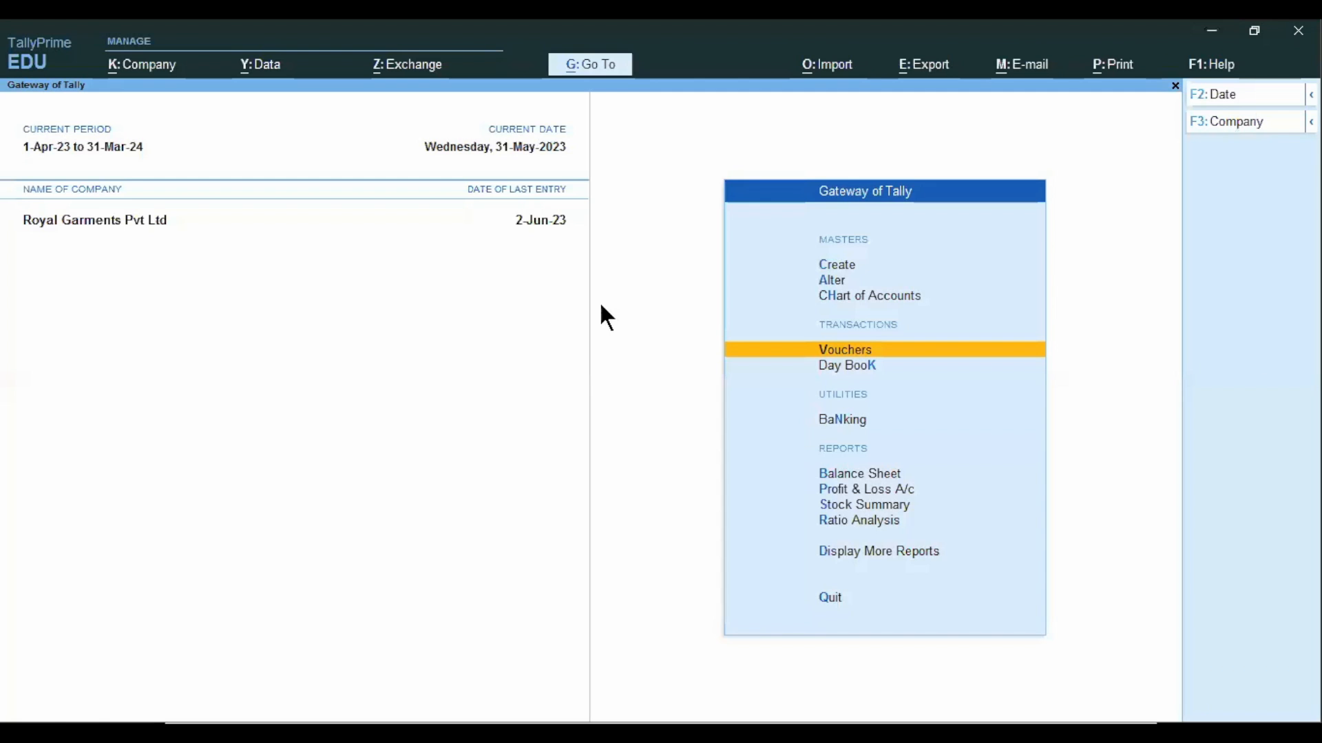
Open the Purchase Order Outstandings report choices within the Statements of Inventory.
key(d)
key(Down)
key(Down)
key(Down)
key(Down)
key(Down)
key(Down)
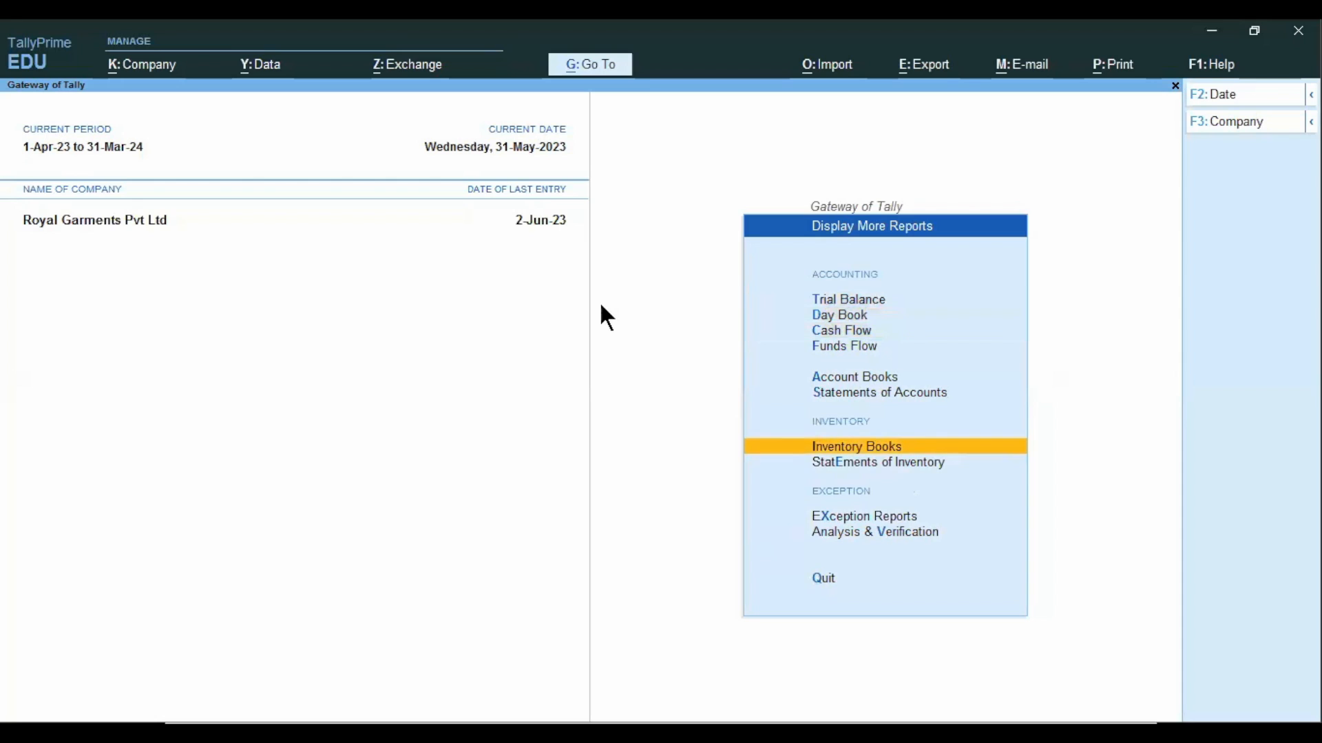
key(Down)
key(Return)
key(Down)
key(Down)
key(Down)
key(Down)
key(Down)
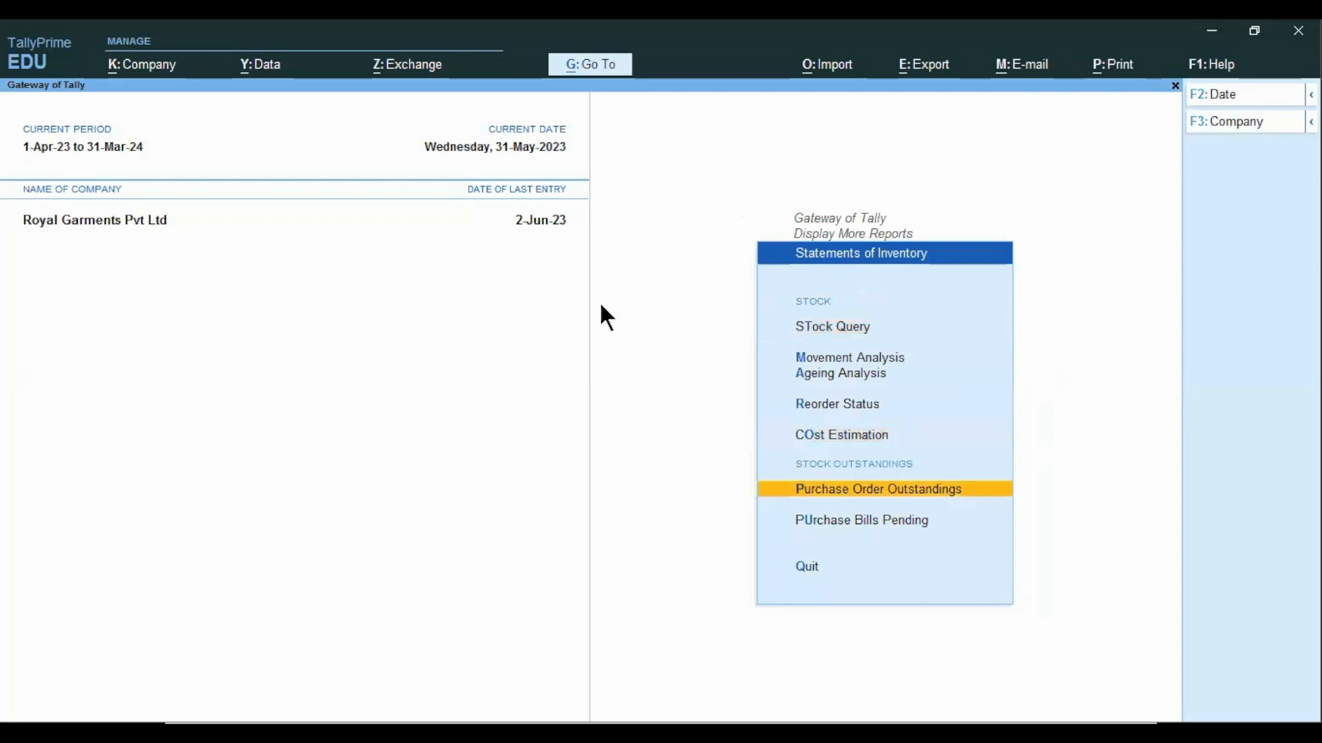
key(Down)
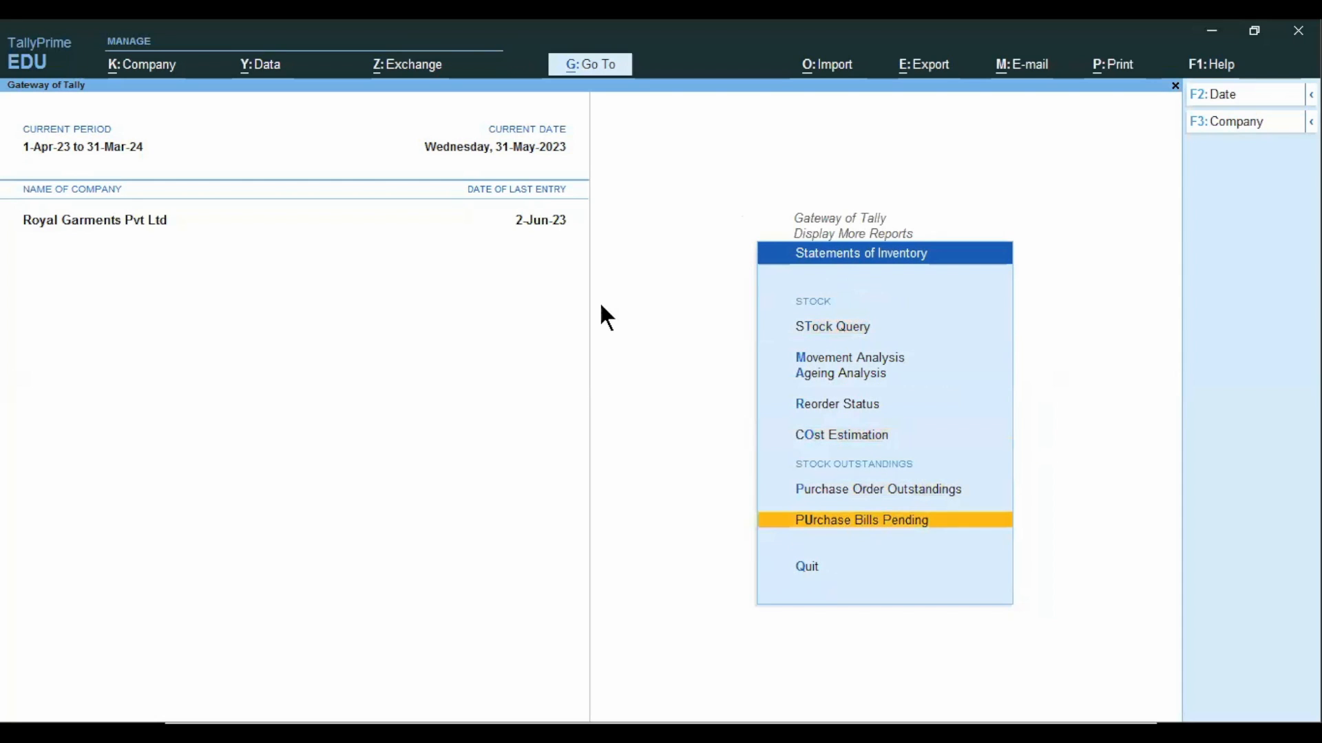
key(Up)
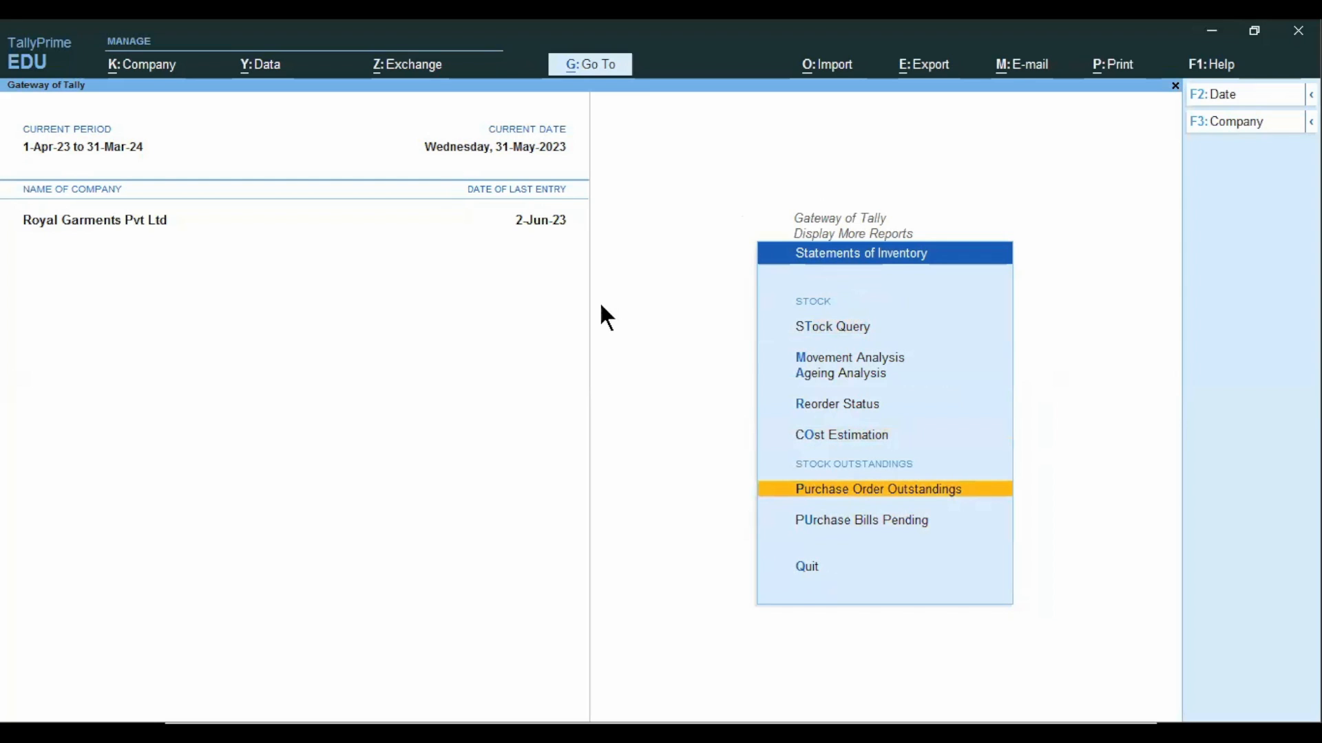
key(Return)
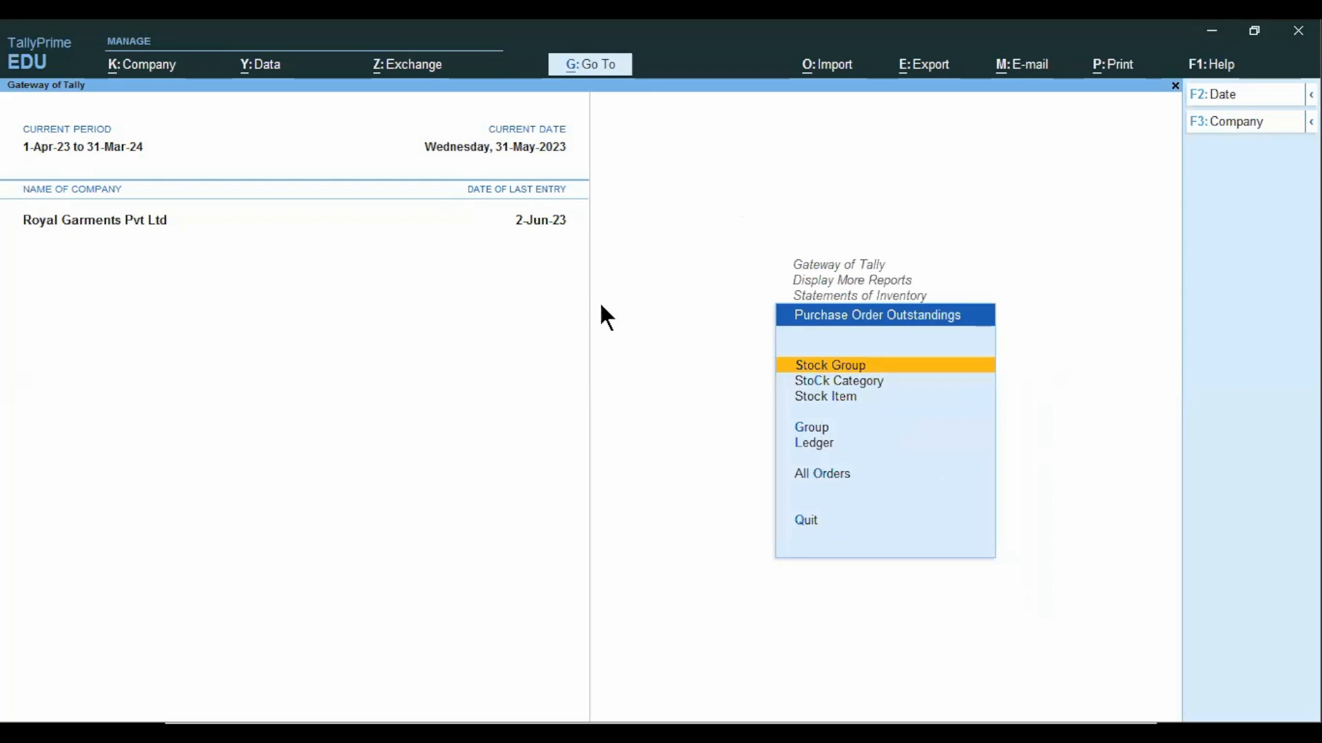
Display the outstanding purchase orders for the TV stock group.
key(Return)
key(Down)
key(Down)
key(Return)
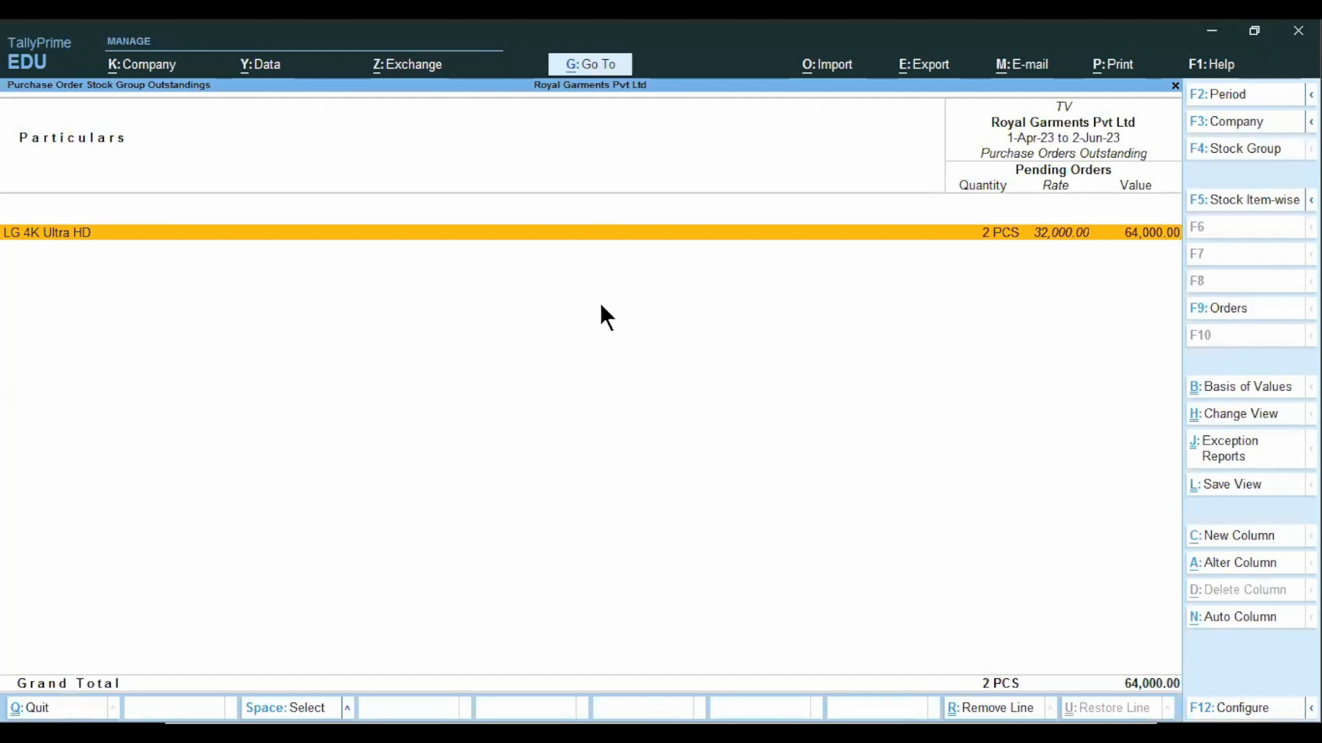
Leave the TV order report, open Purchase Bills Pending and check the LG 4K Ultra HD entry.
key(Escape)
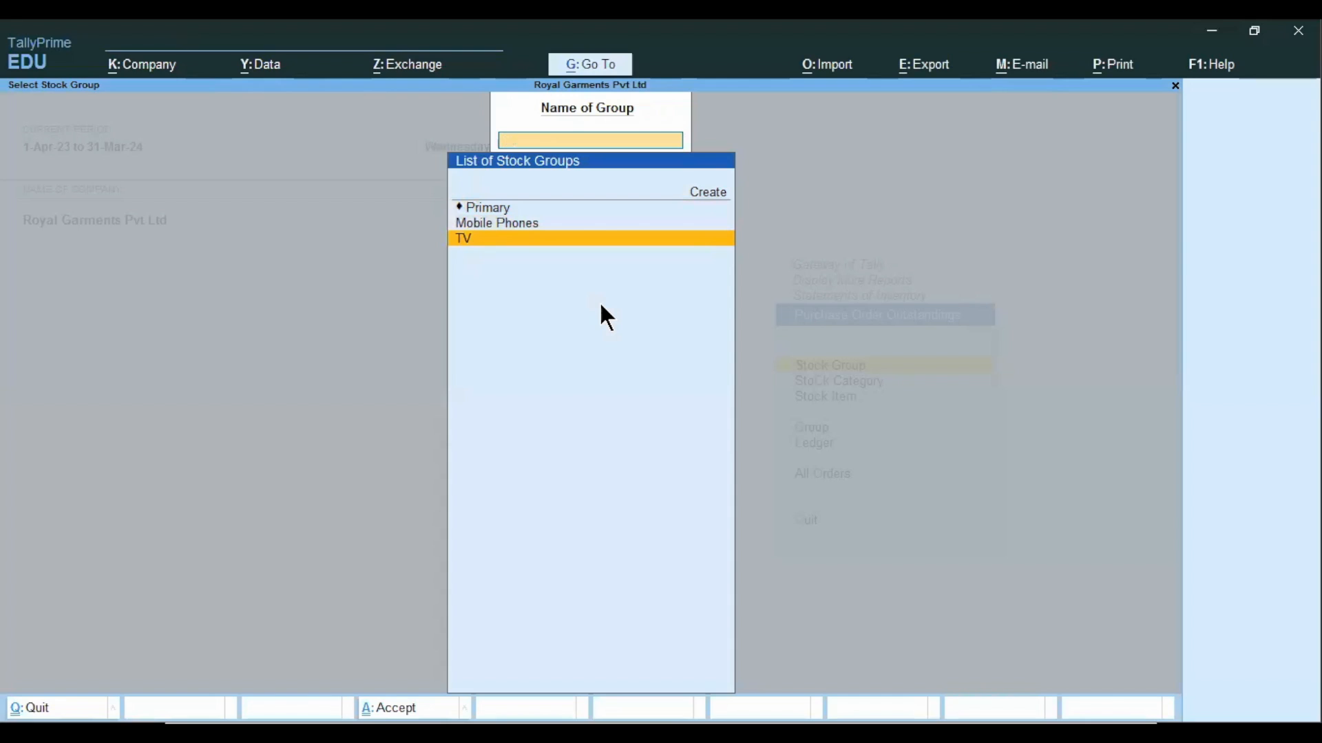
key(Escape)
key(Escape)
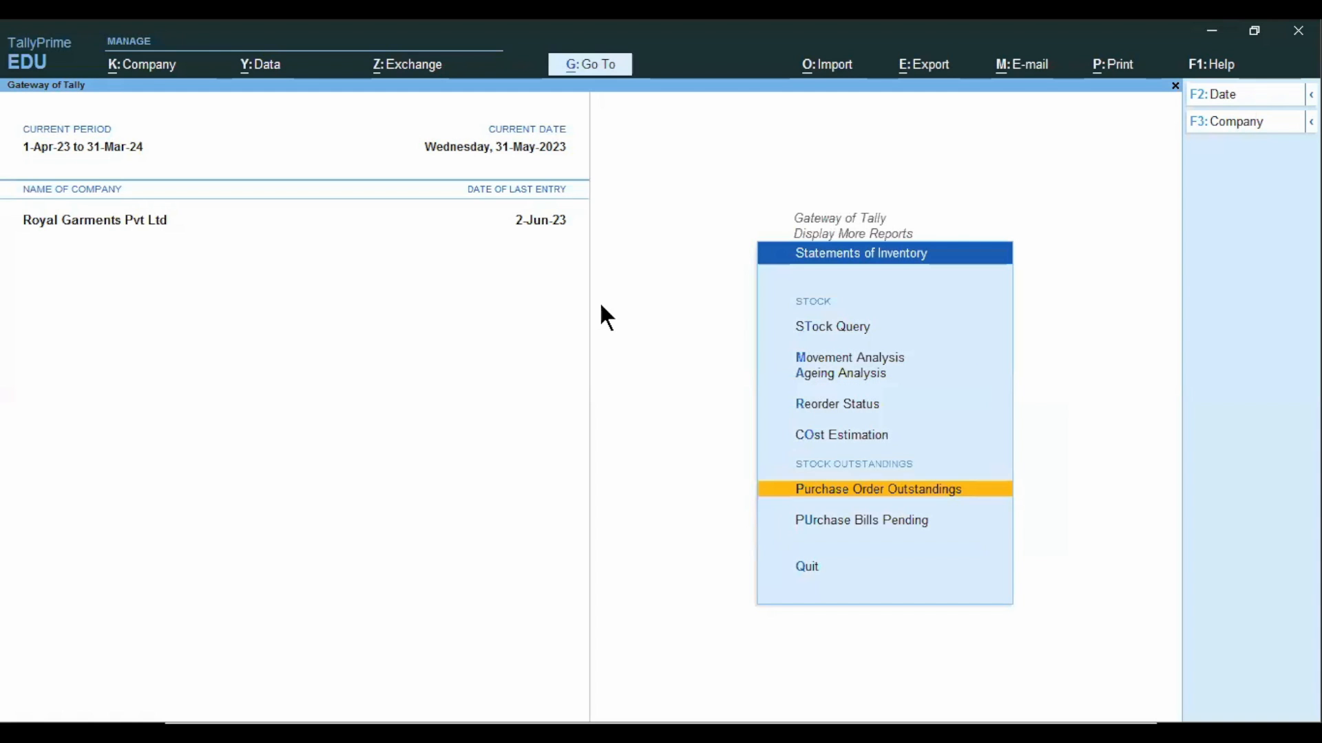
key(Down)
key(Return)
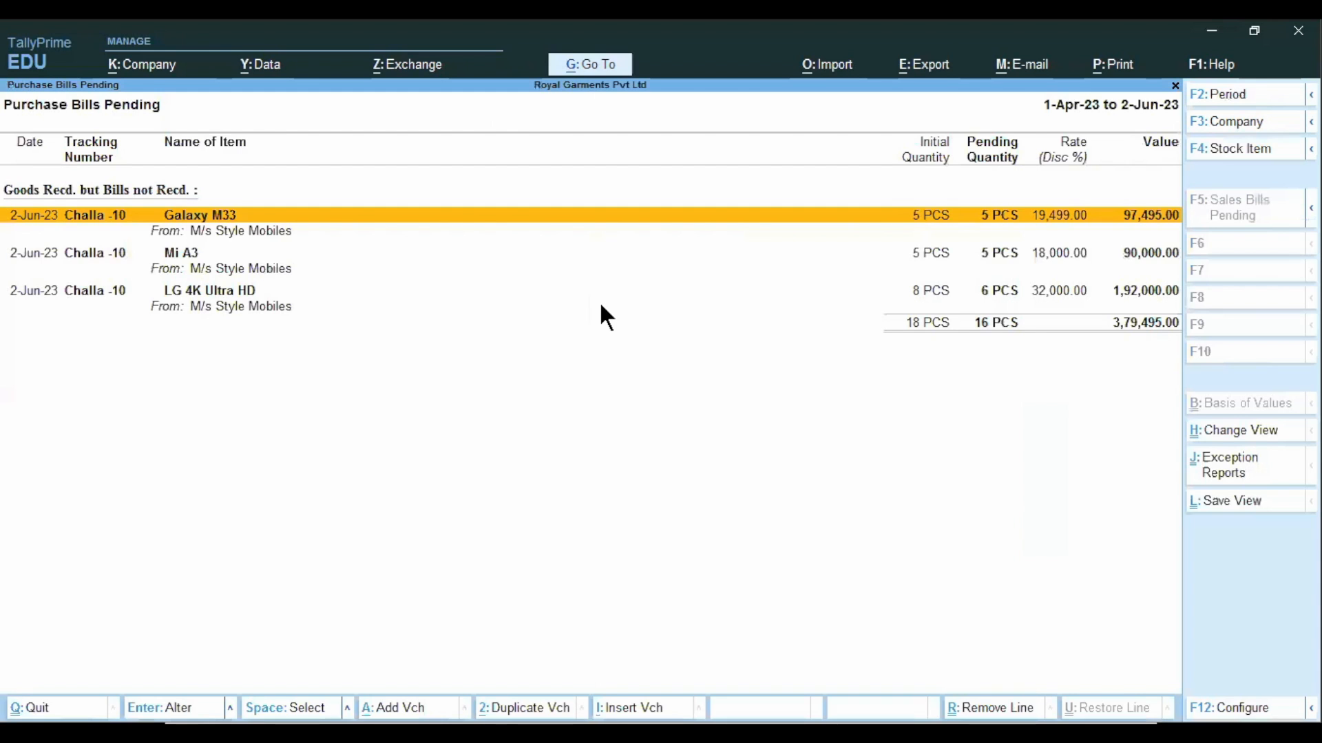
key(Down)
key(Down)
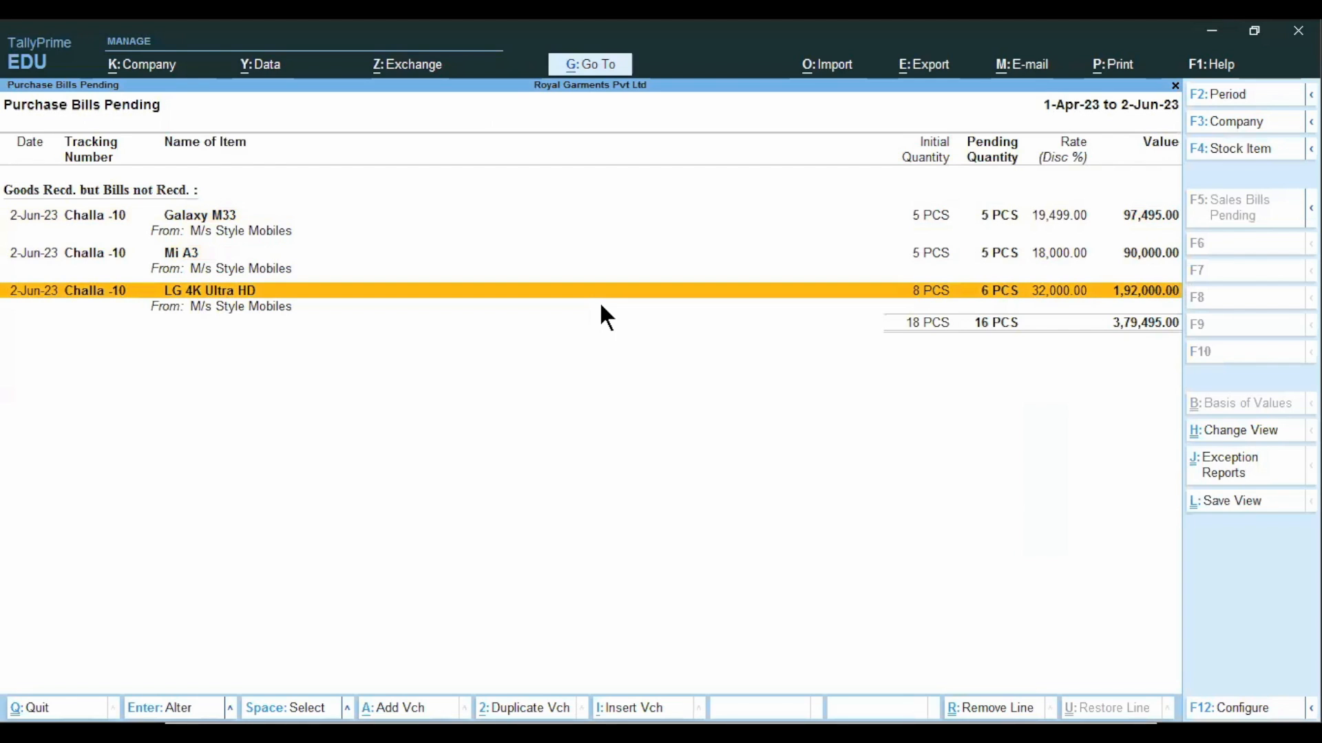
Expand the LG 4K Ultra HD entry in Purchase Bills Pending, check its Rejections Out line, and return to the Gateway of Tally.
key(shift+Return)
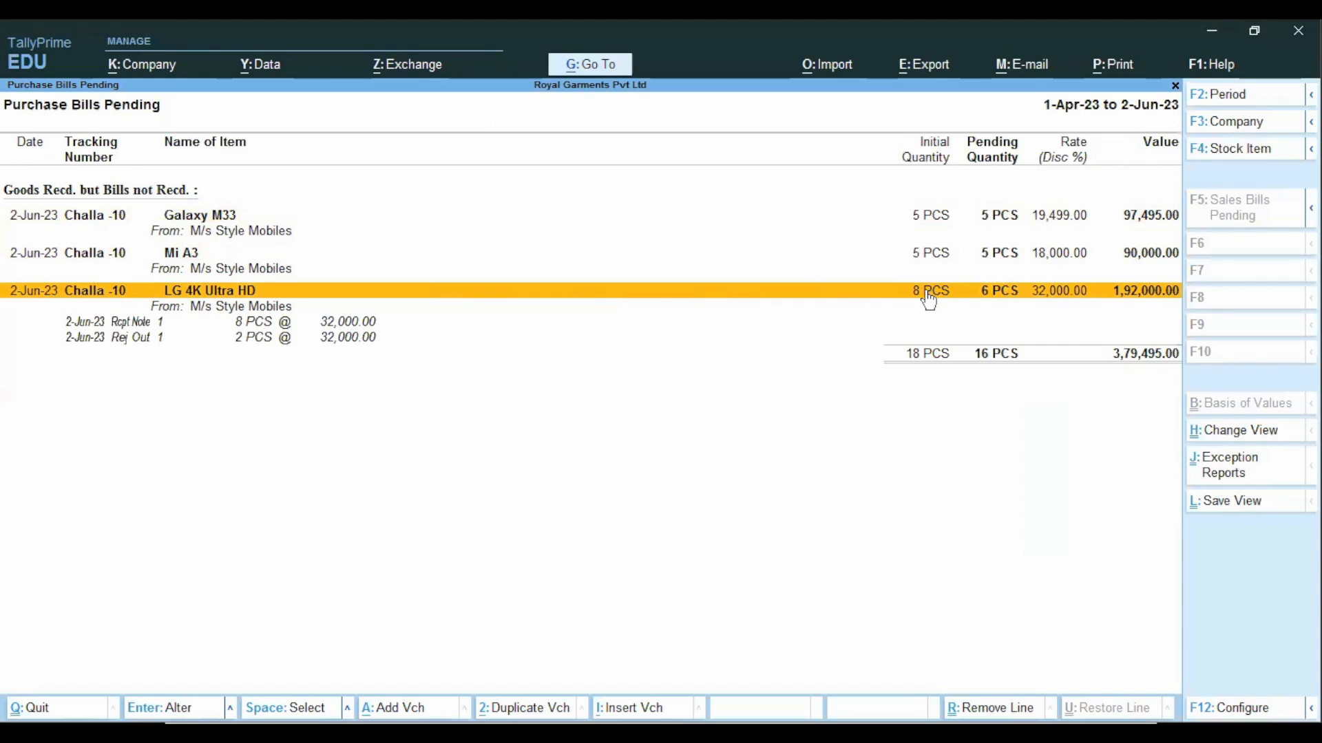
click(242, 340)
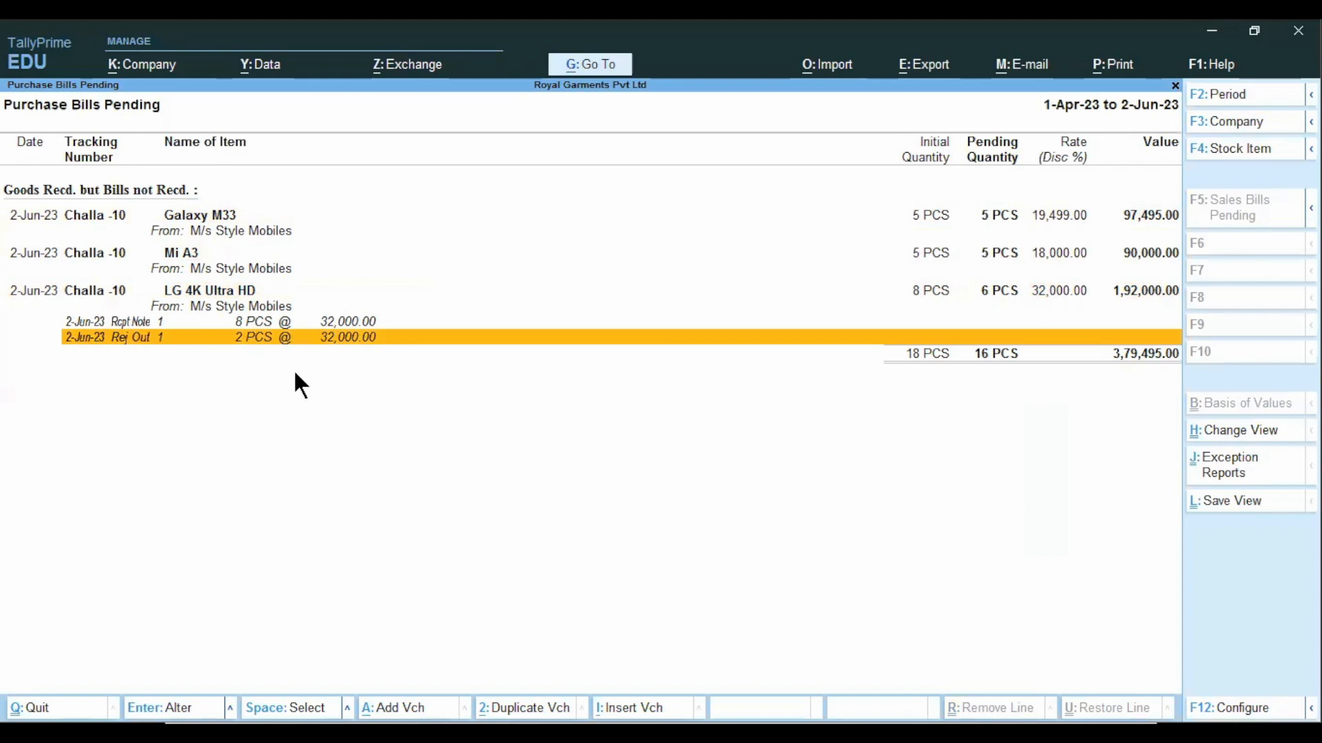
key(Escape)
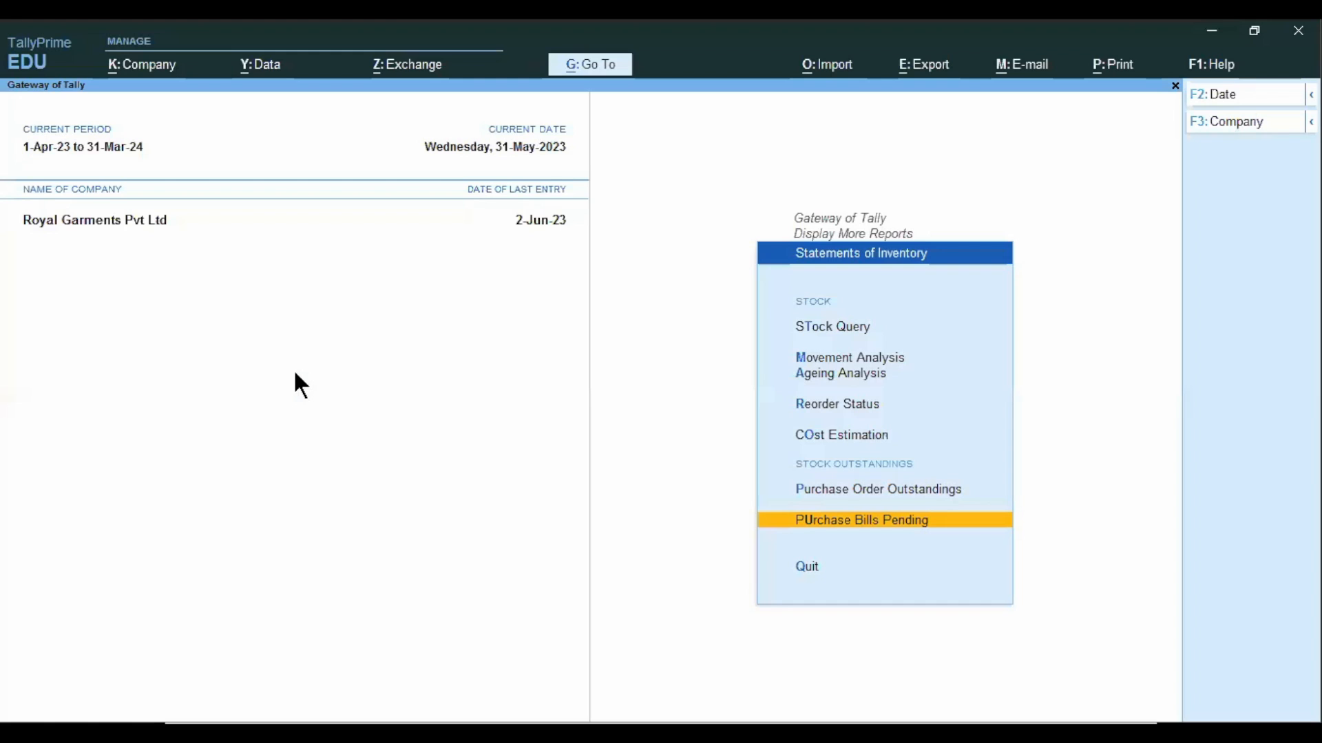
key(Escape)
key(Escape)
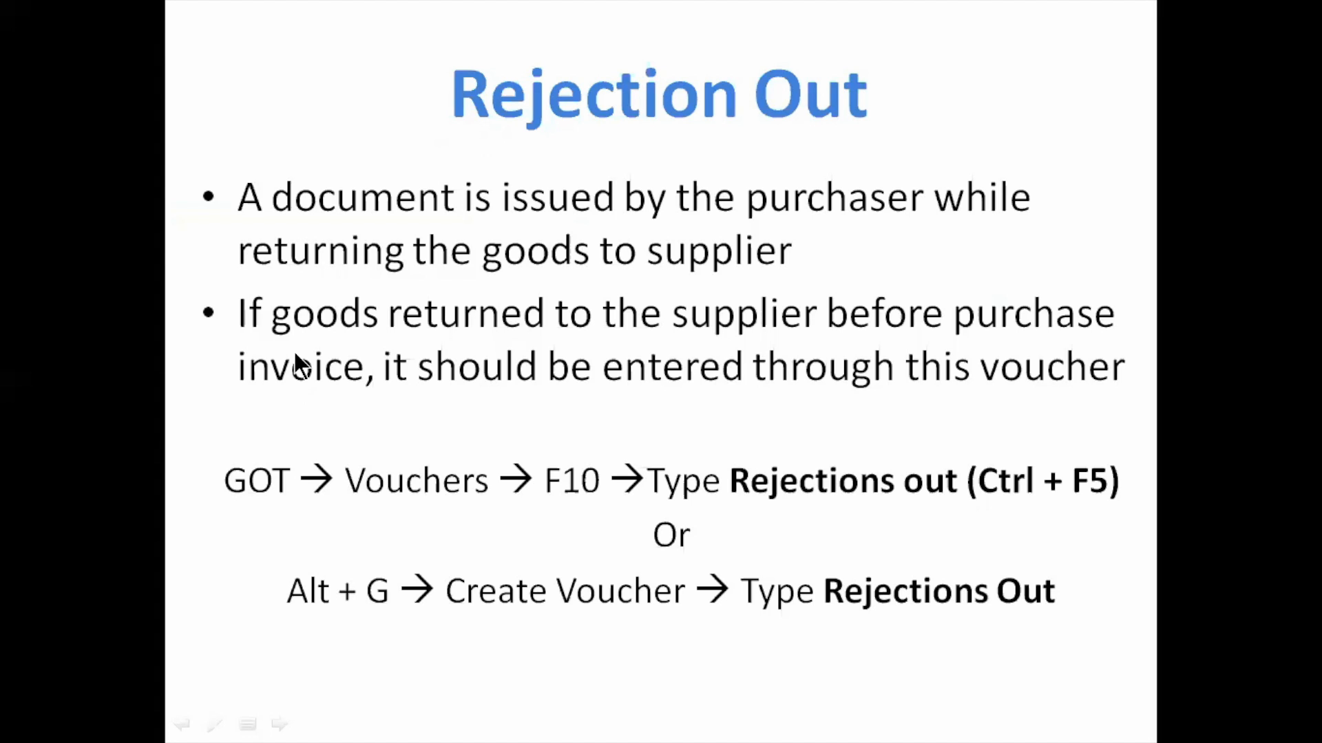
key(Right)
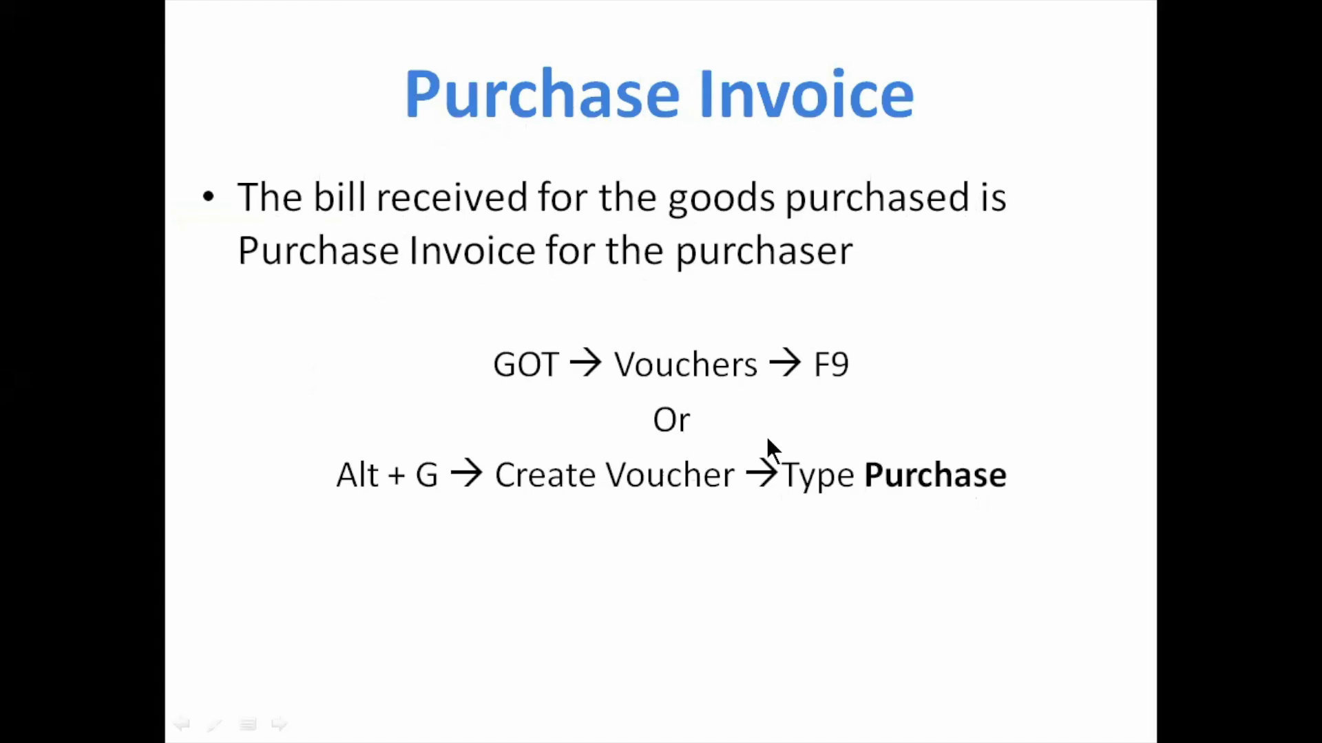
key(alt+Tab)
Start a new Purchase voucher and date it 2-Jun-23.
key(Up)
key(Up)
key(Up)
key(Up)
key(Up)
key(Up)
key(Up)
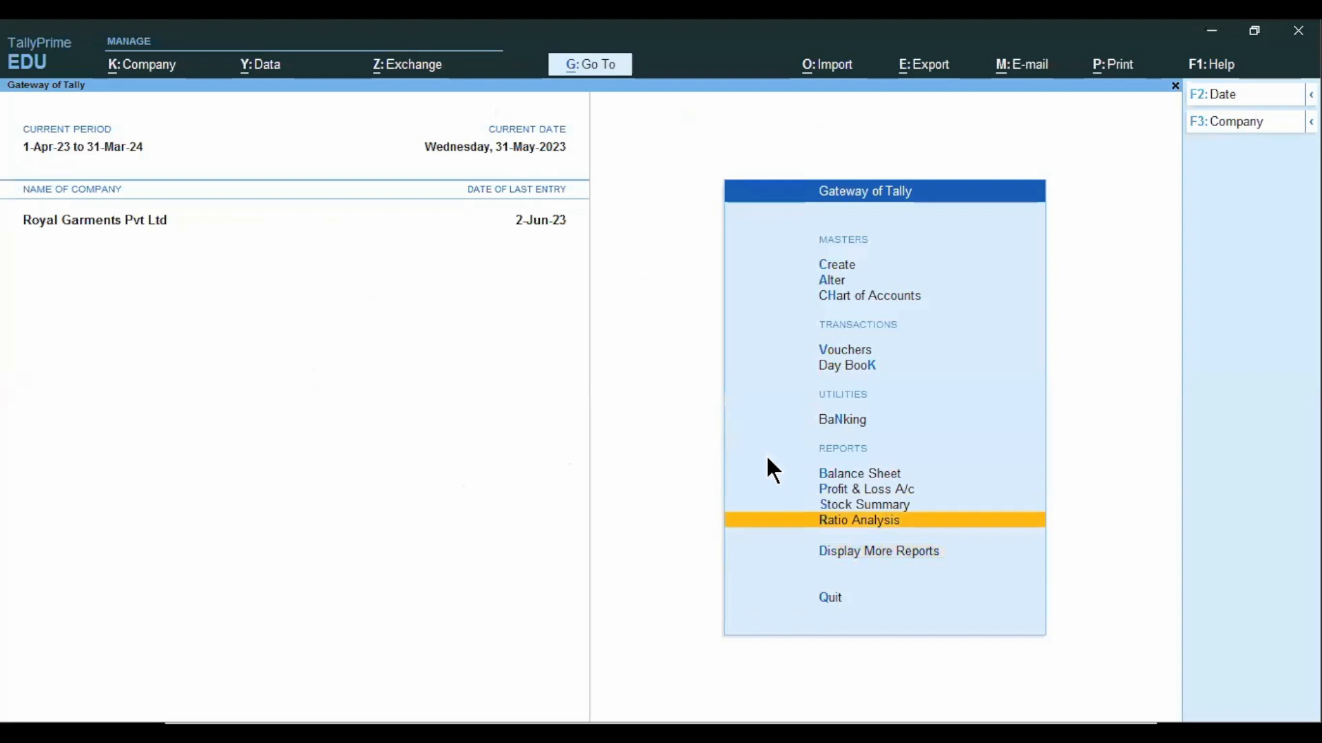
key(Return)
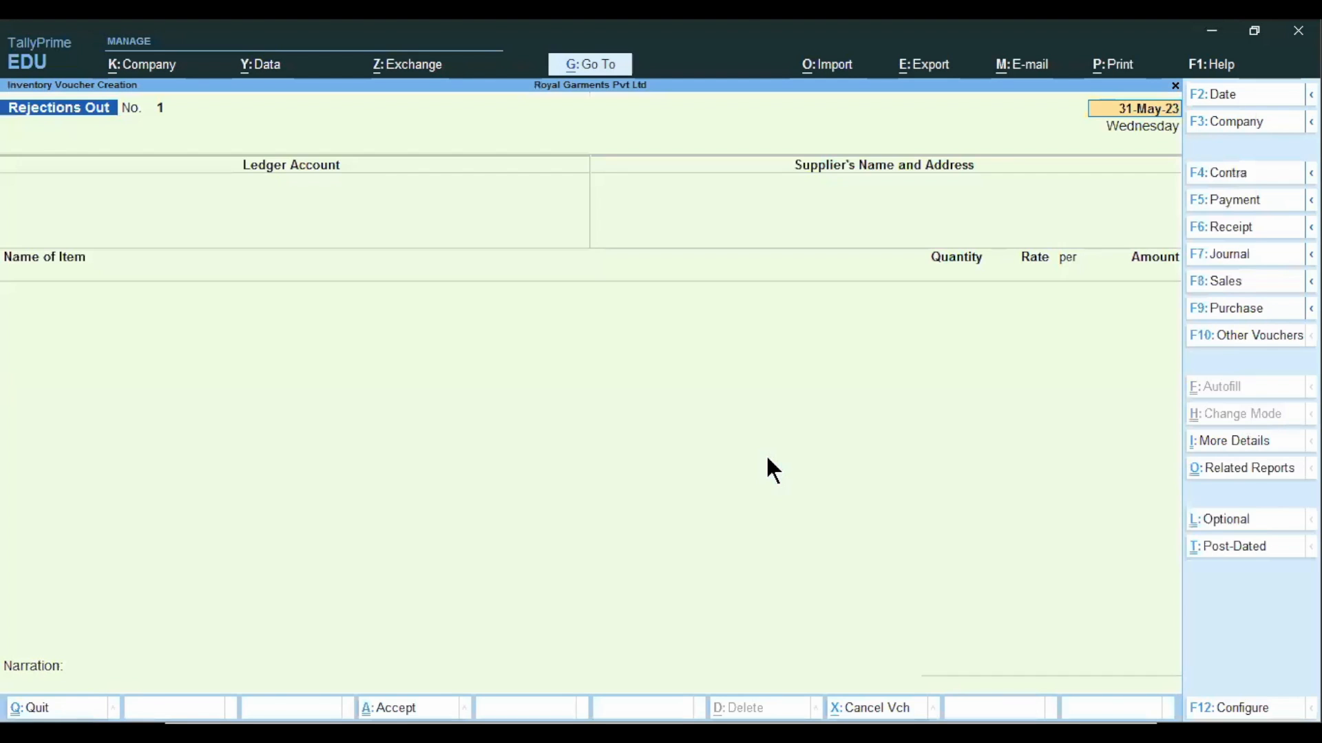
click(1232, 307)
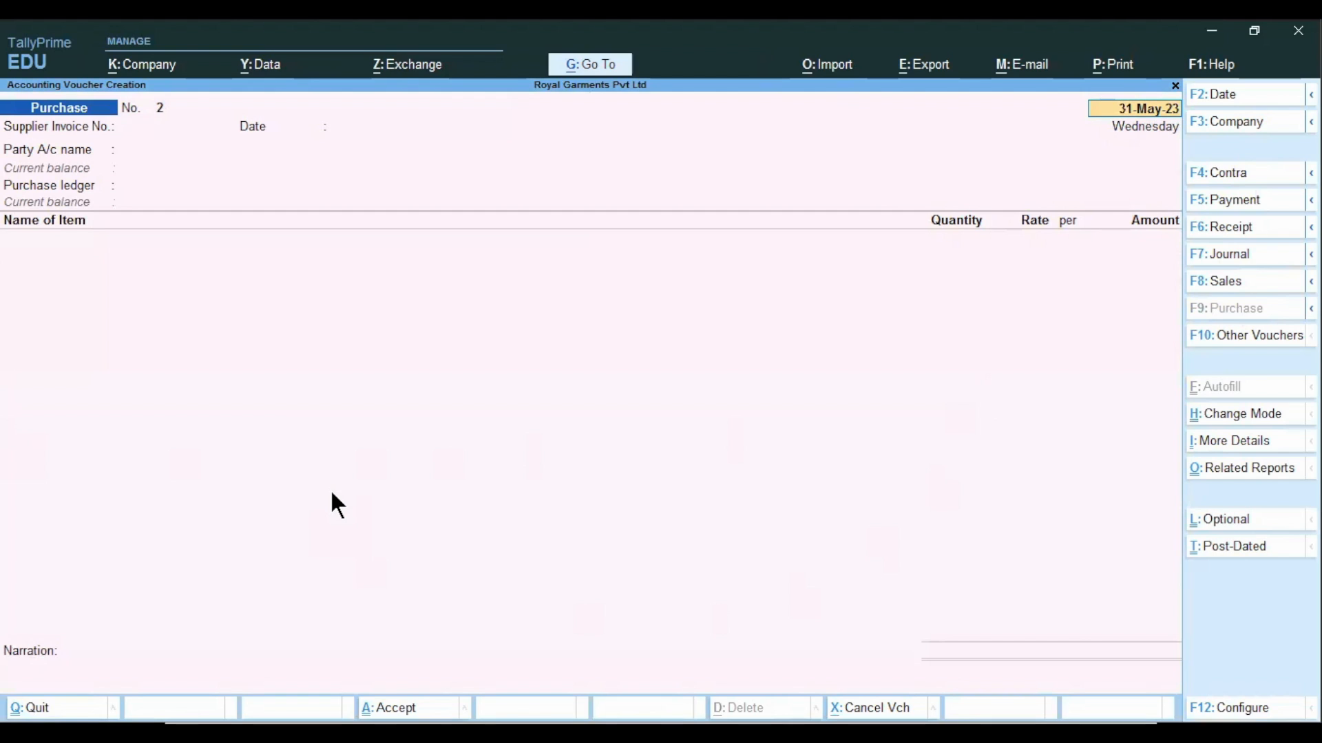
text(2/6)
key(Return)
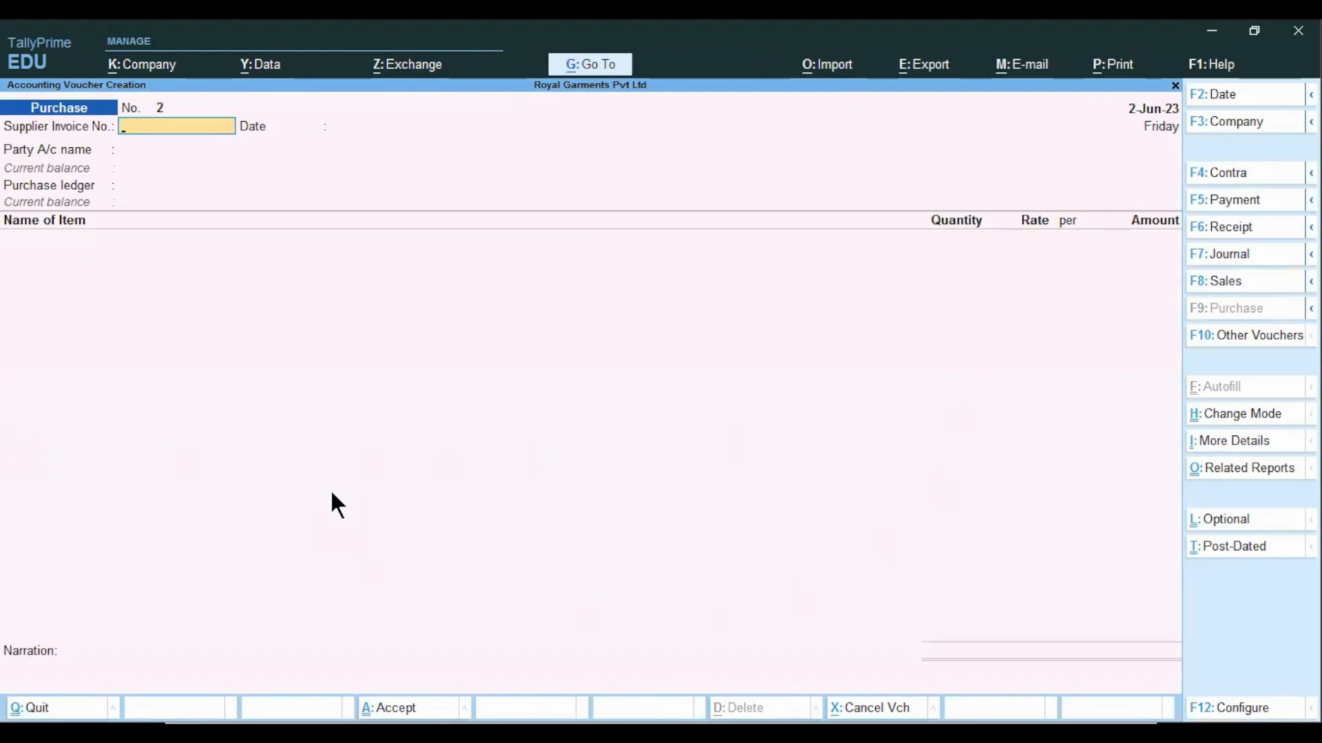
Enter SM/Inv/100 as the supplier invoice number and accept 2-Jun-23 as its date.
text(SM/Inv/100)
key(Return)
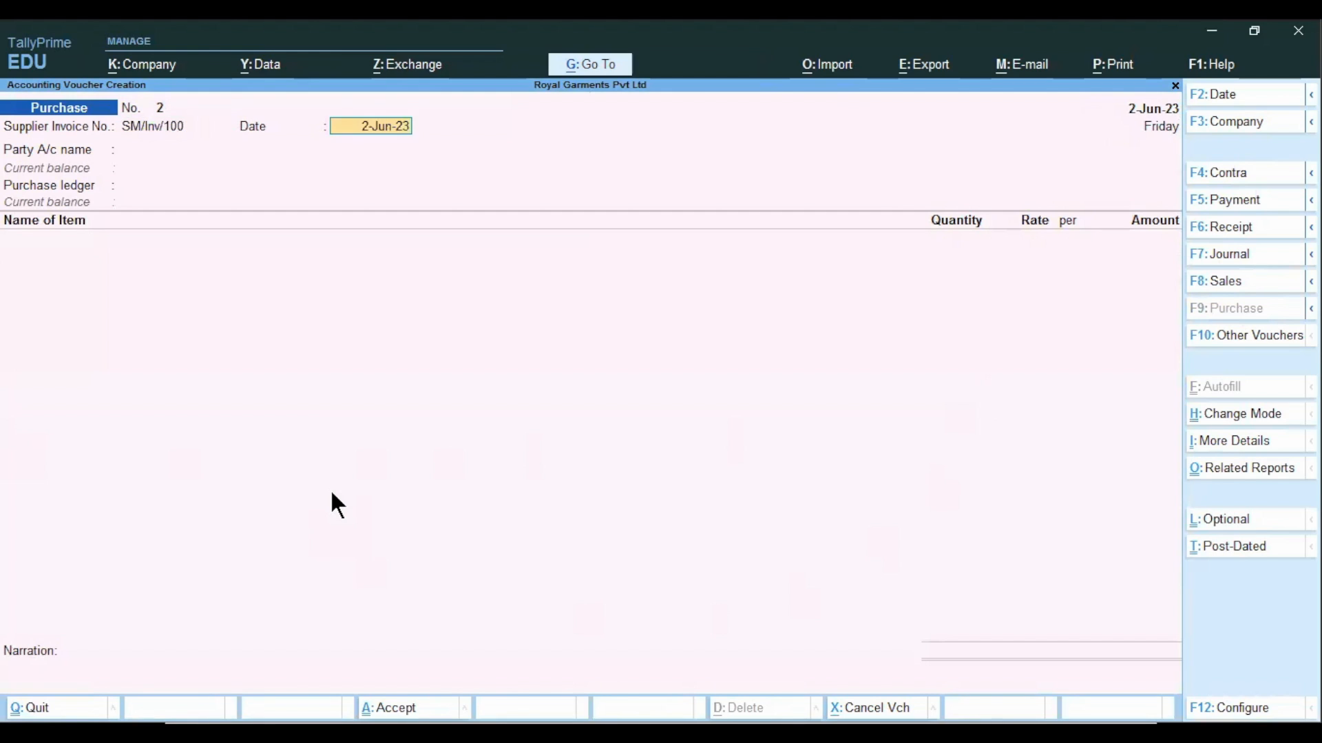
key(Return)
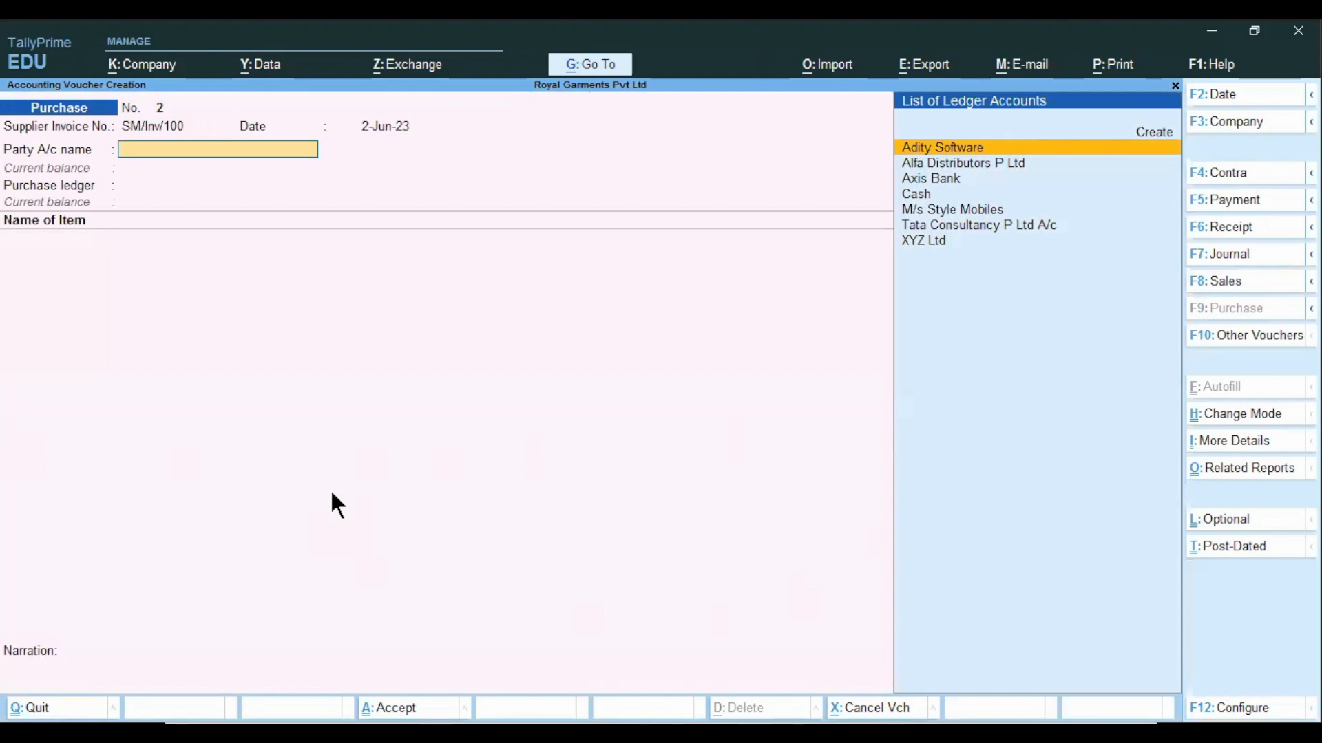
Choose M/s Style Mobiles as the party account of the purchase voucher.
key(Down)
key(Down)
key(Down)
key(Down)
key(Return)
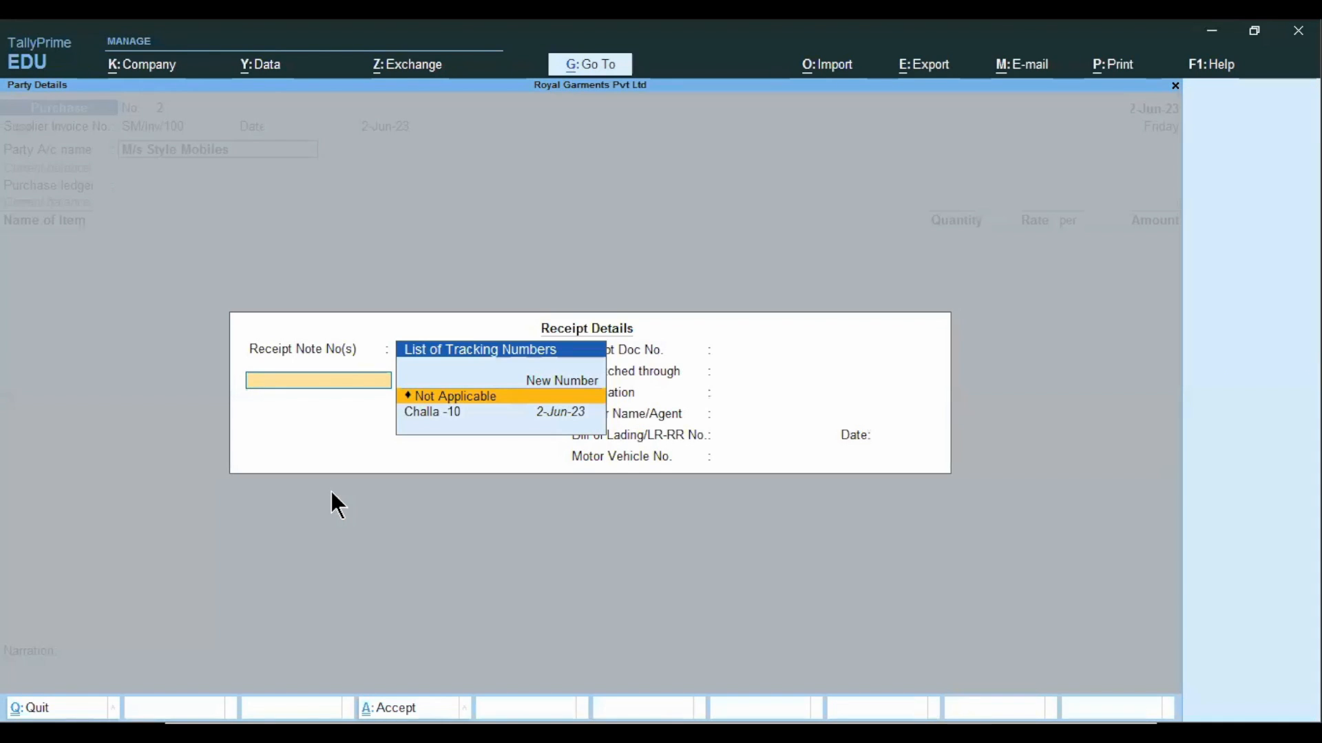
Link the purchase to receipt note Challa -10 dated 2-Jun-23 and accept the Cargo and M G Road dispatch details.
key(Down)
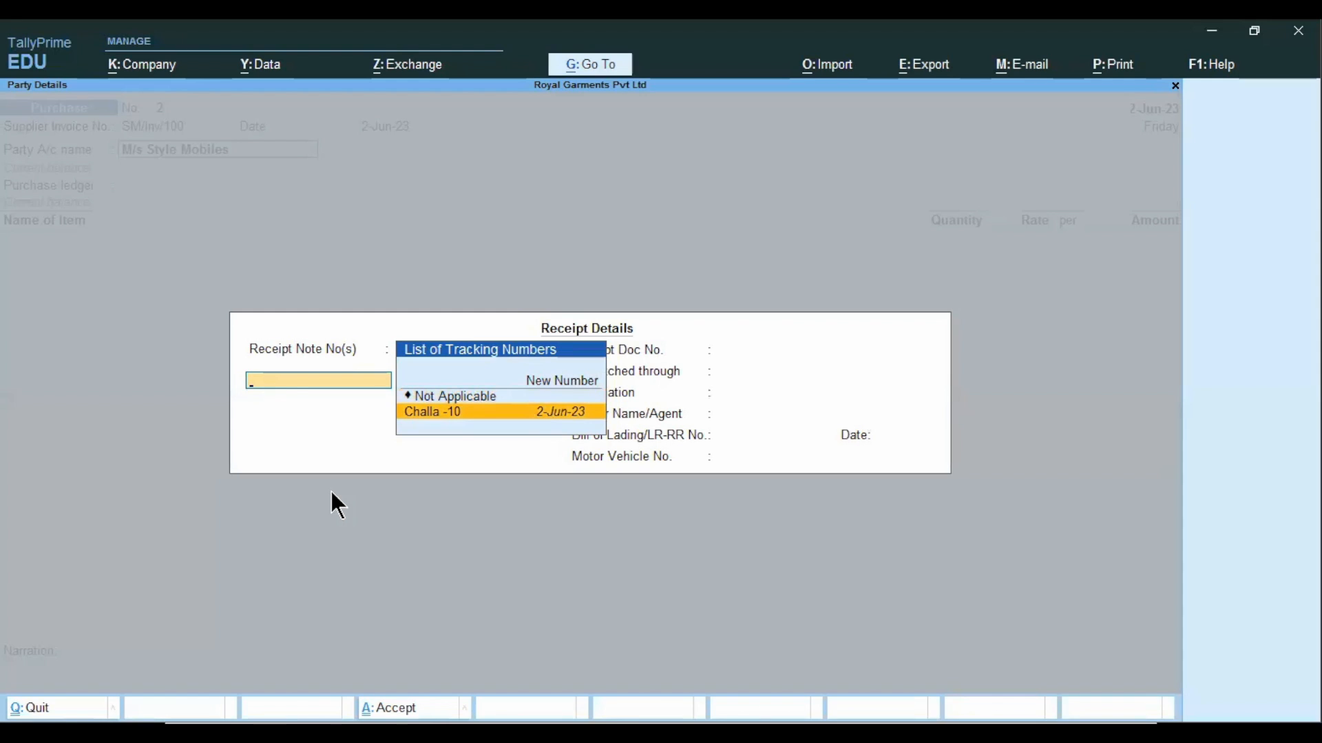
key(Return)
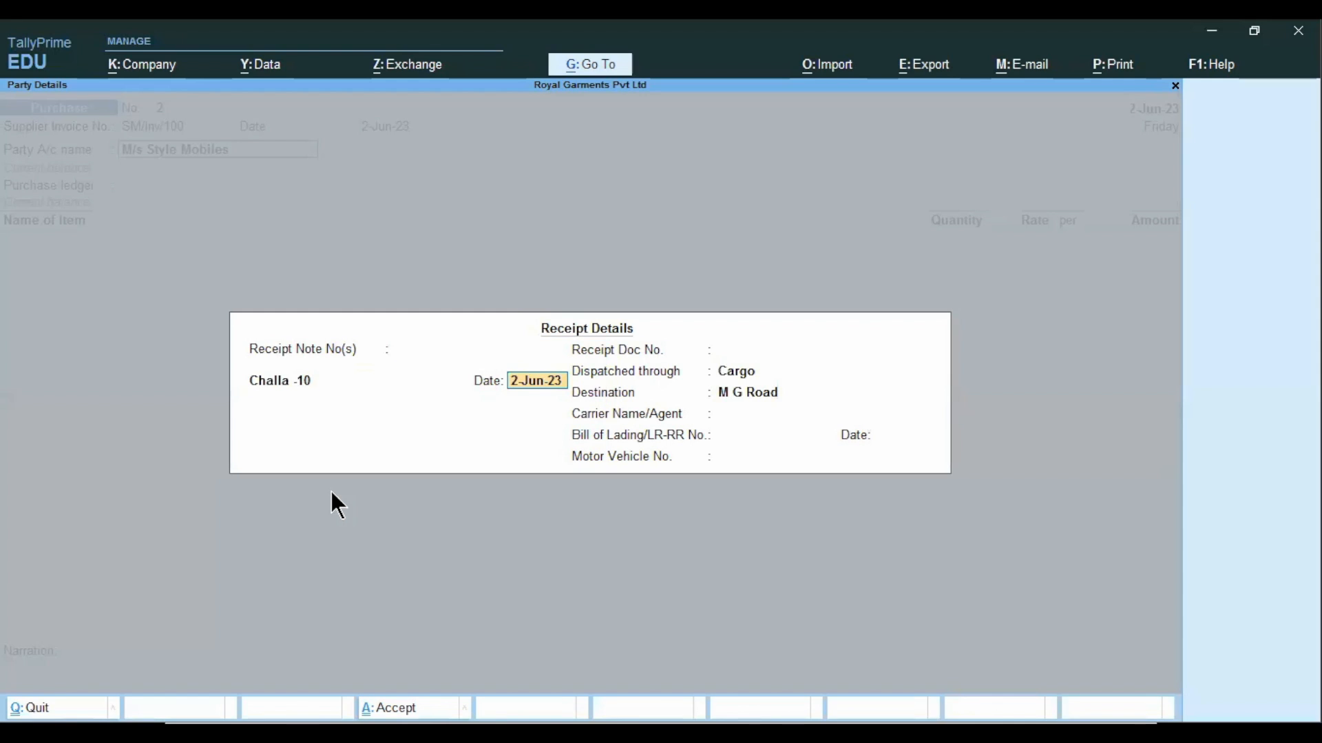
key(Return)
key(Return)
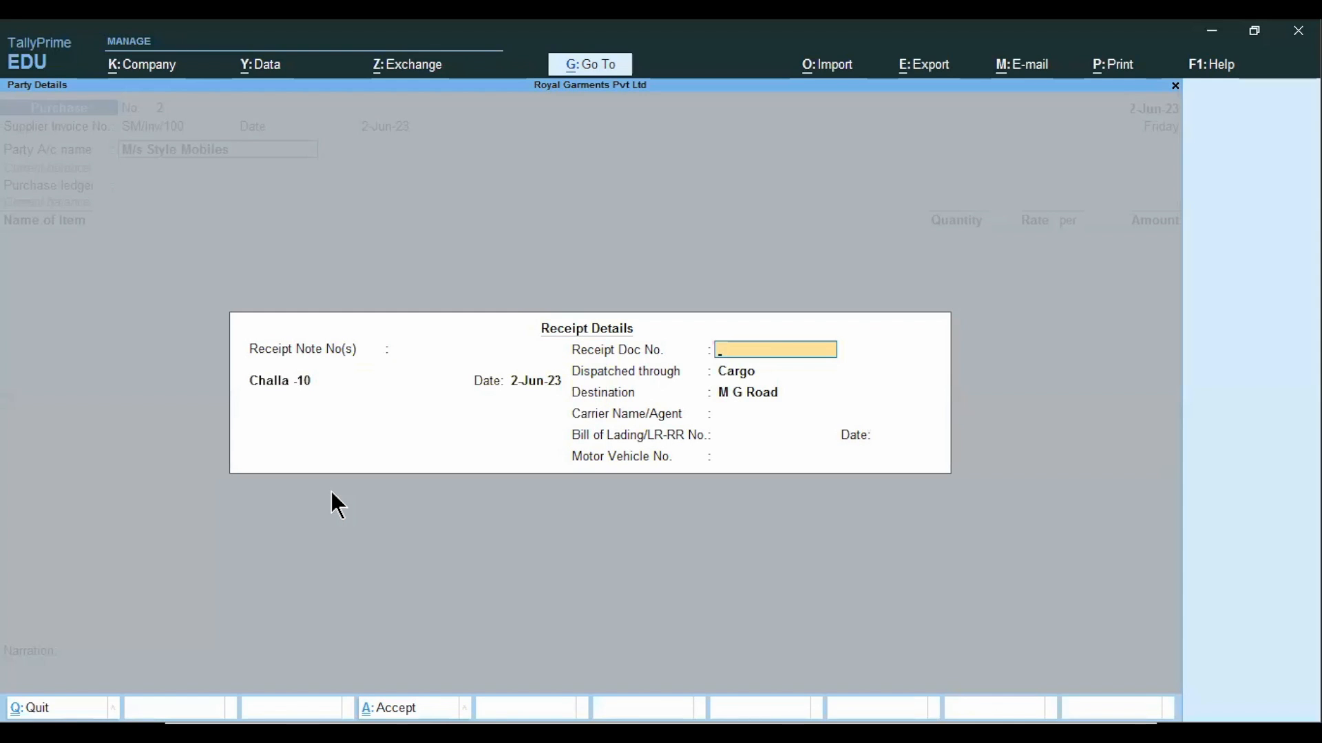
key(Return)
key(Return)
key(Return)
key(Return)
key(Return)
key(Return)
key(Return)
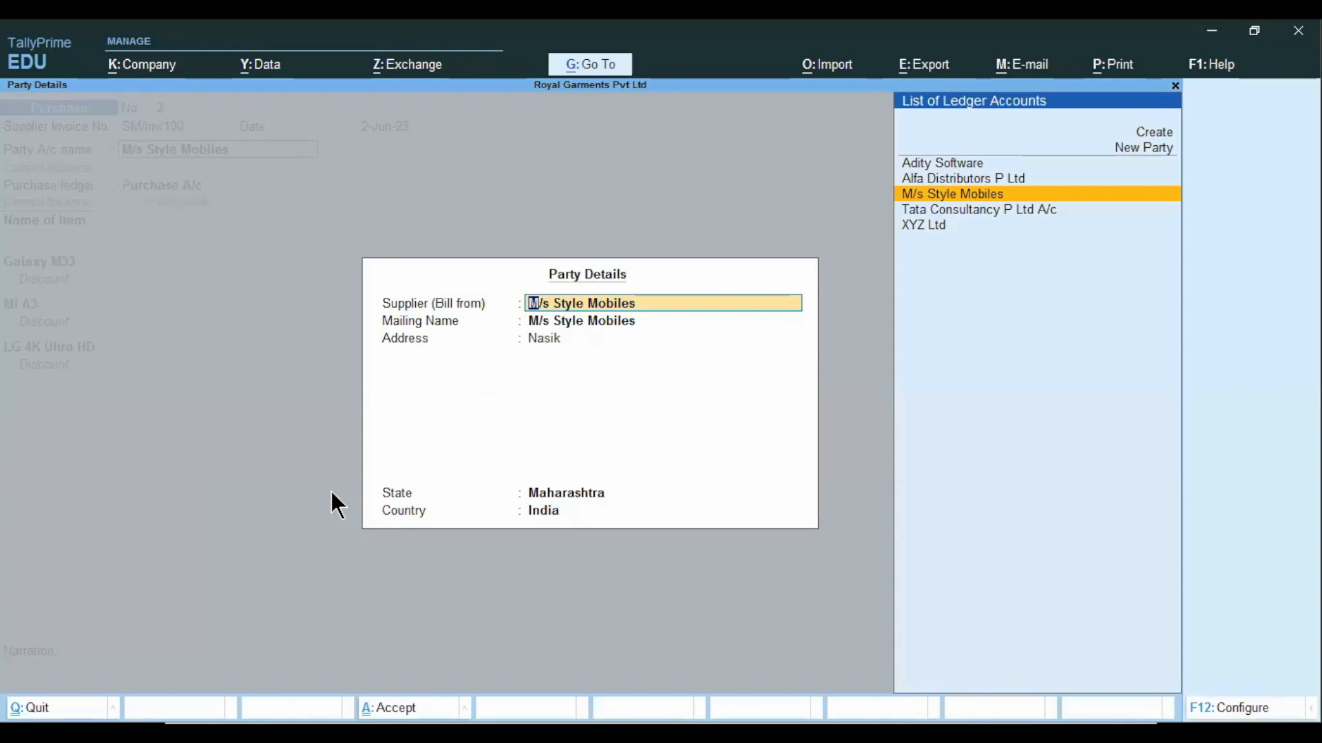
Accept the supplier's party details and use Purchase A/c as the purchase ledger.
key(Return)
key(Return)
key(Return)
key(Return)
key(Return)
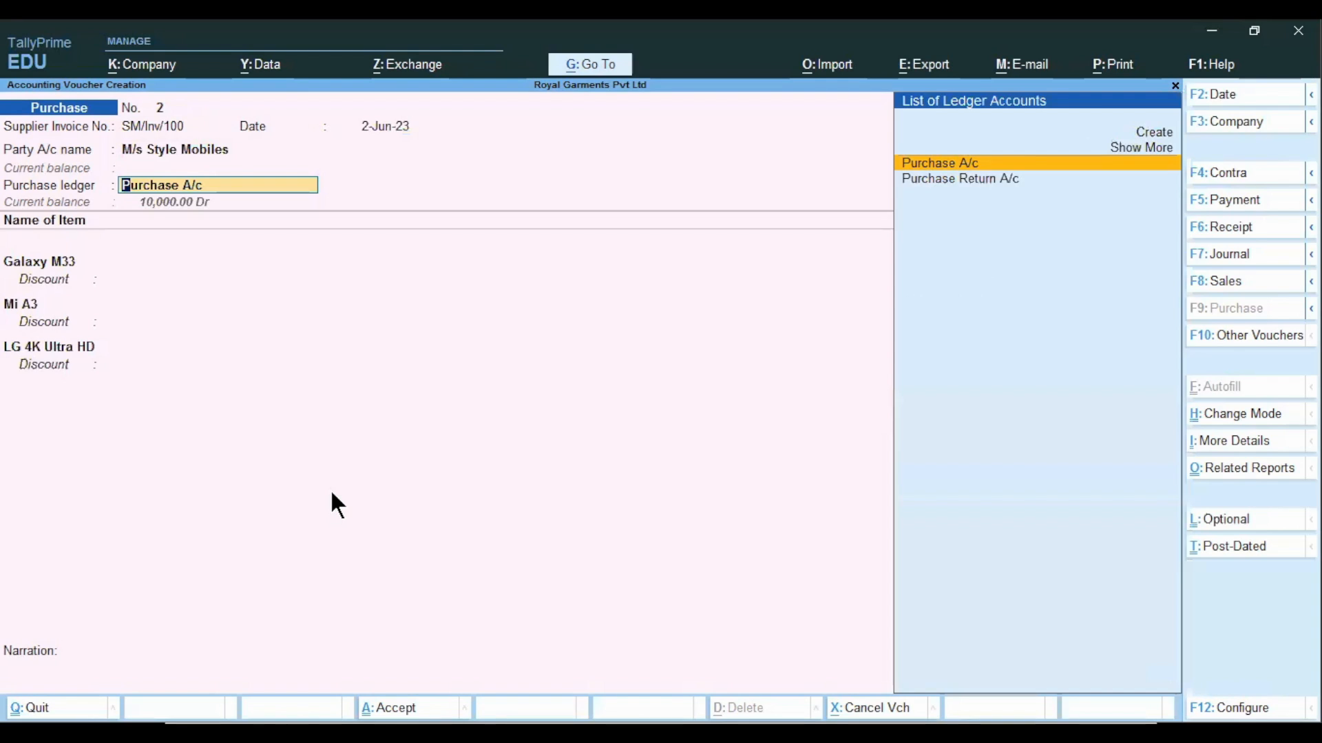
key(Return)
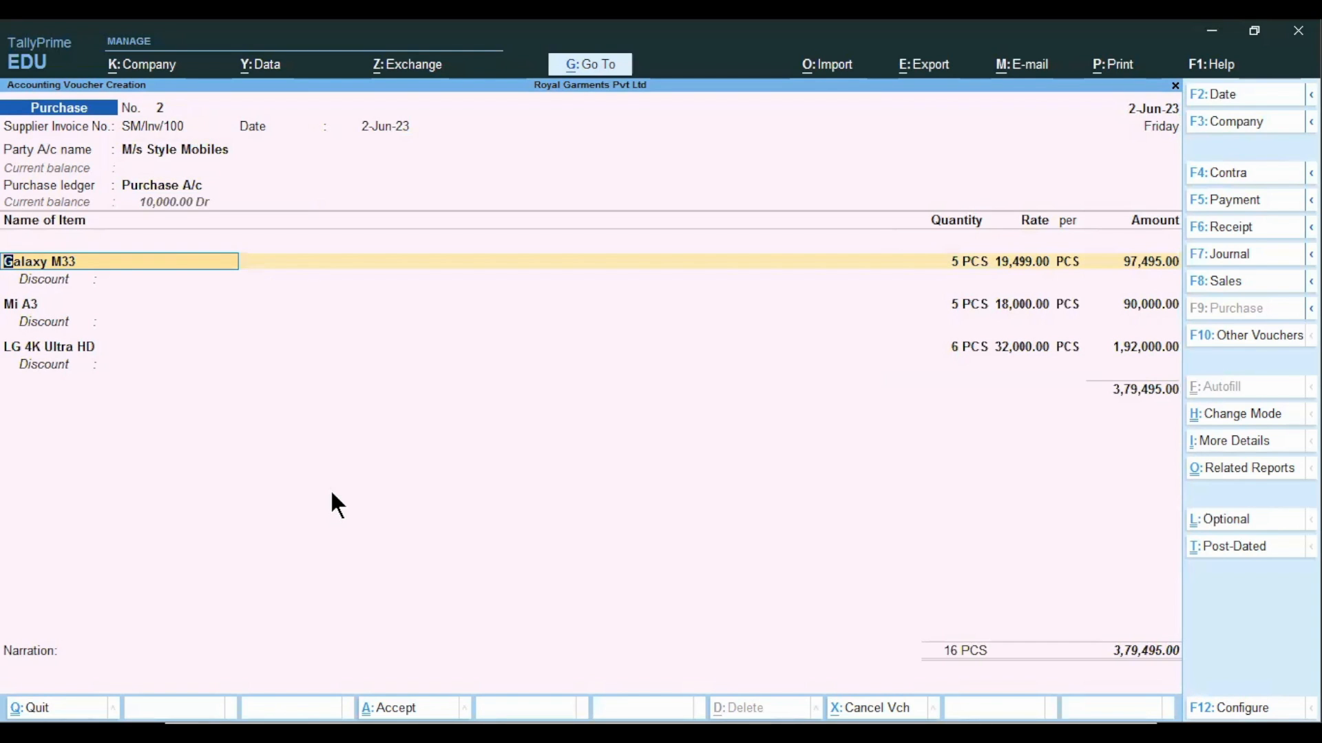
Allocate Galaxy M33 against Challa -10 at the M G Road godown, 5 PCS at 19,499.00.
key(Return)
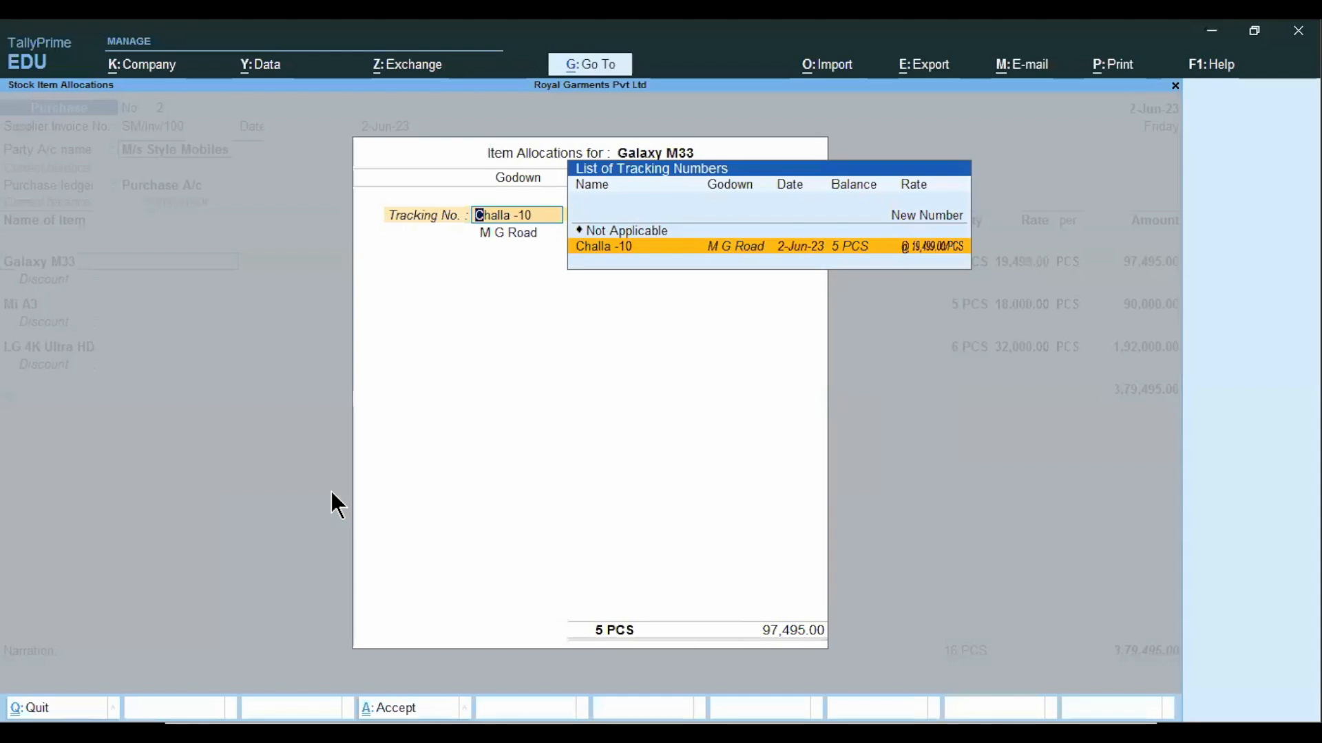
key(Return)
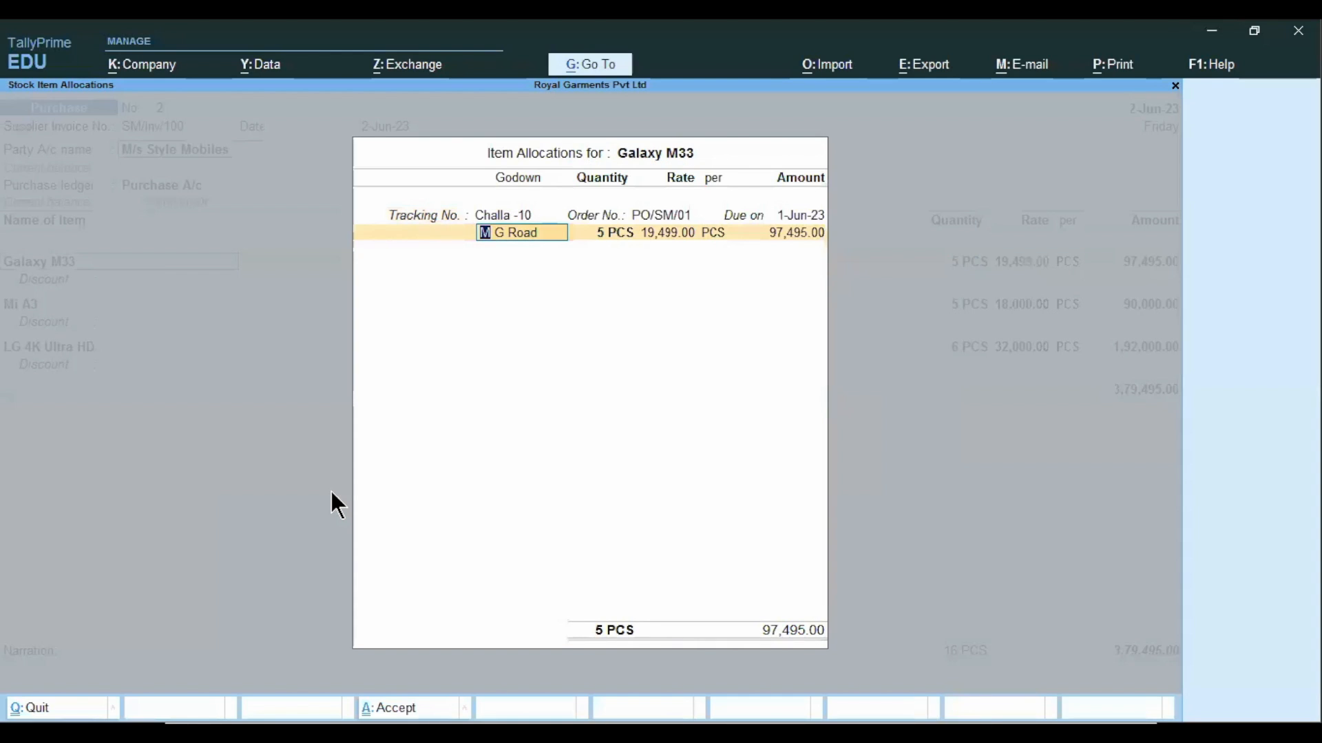
key(Return)
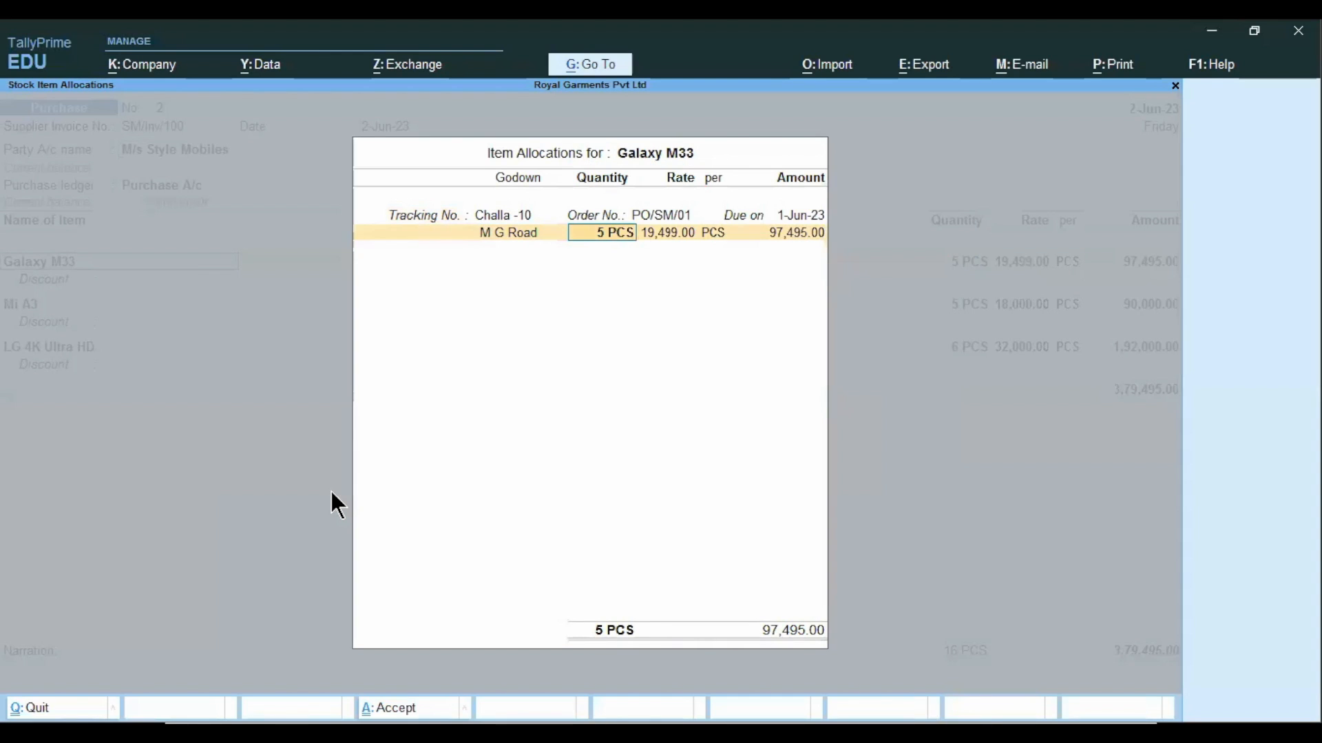
key(Return)
key(Return)
key(Return)
key(Return)
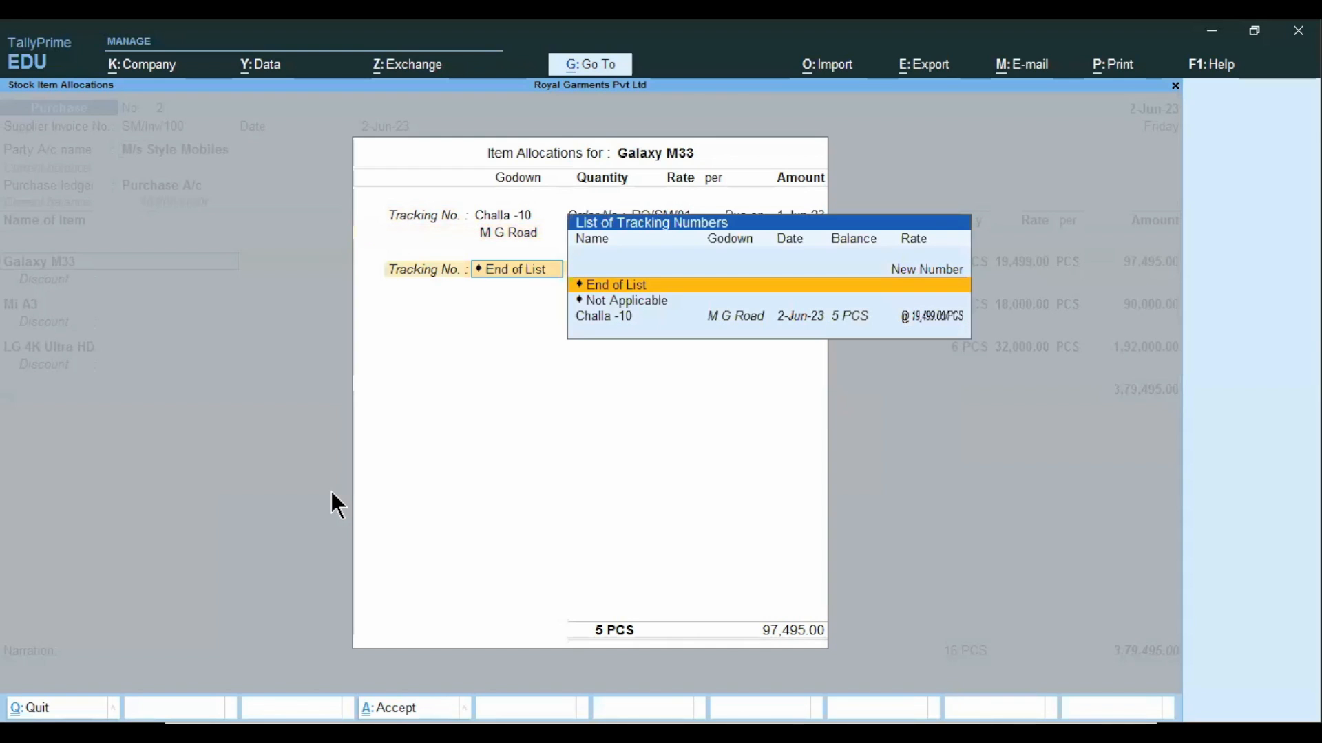
Allocate Mi A3 against Challa -10 at the M G Road godown, 5 PCS at 18,000.00, without a discount.
key(Return)
key(Return)
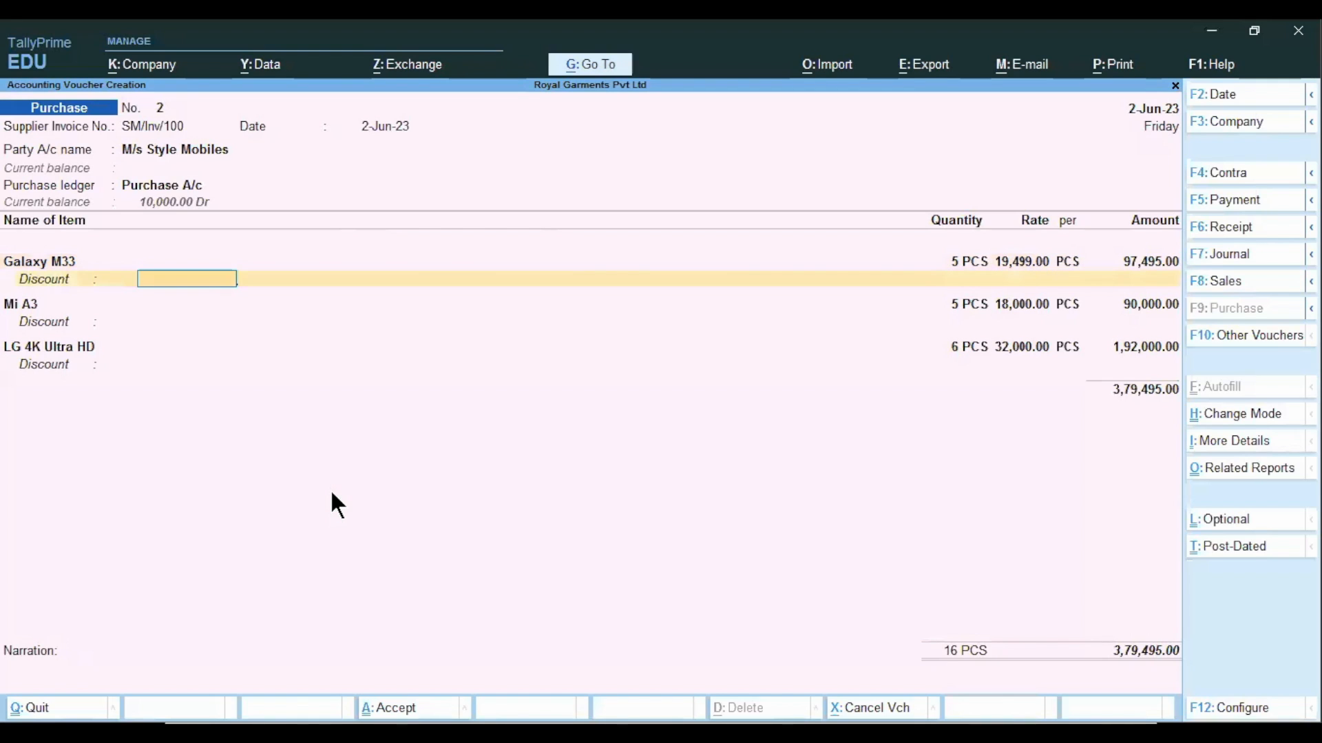
key(Return)
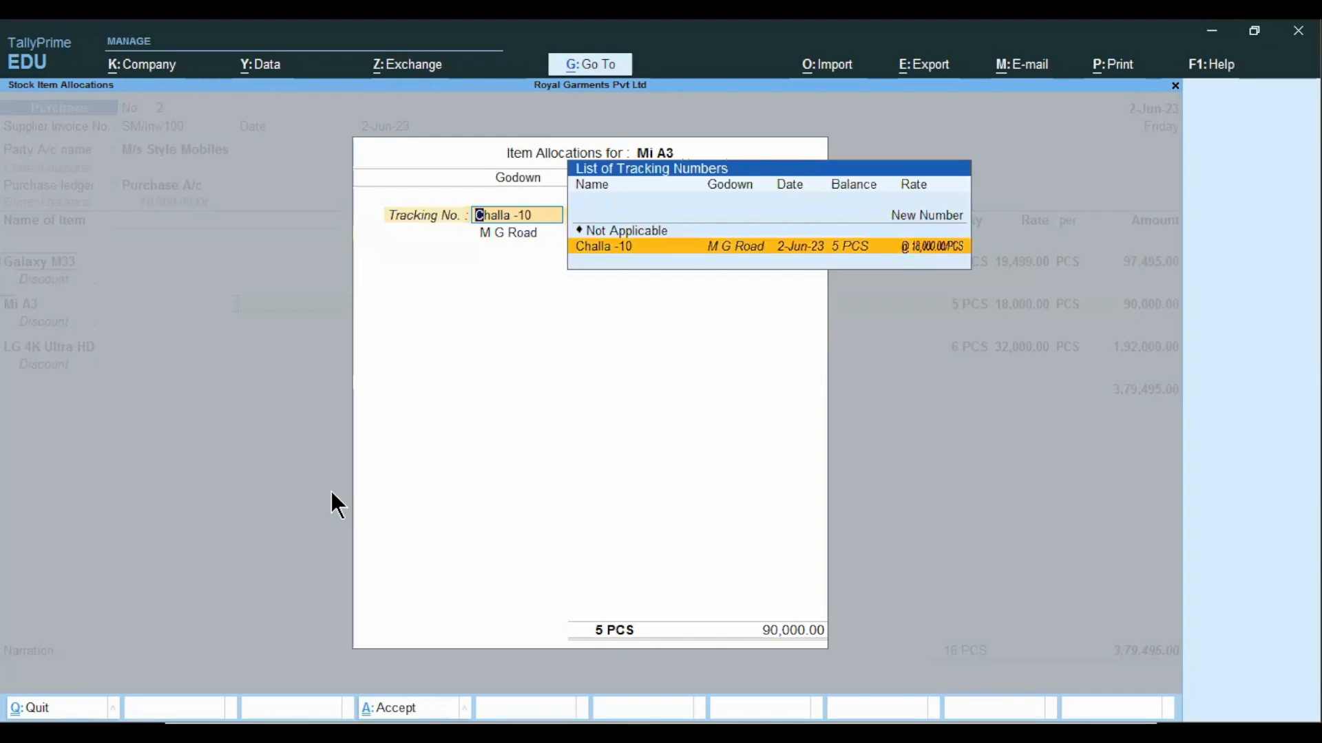
key(Return)
key(Return)
key(Return)
key(Return)
key(Return)
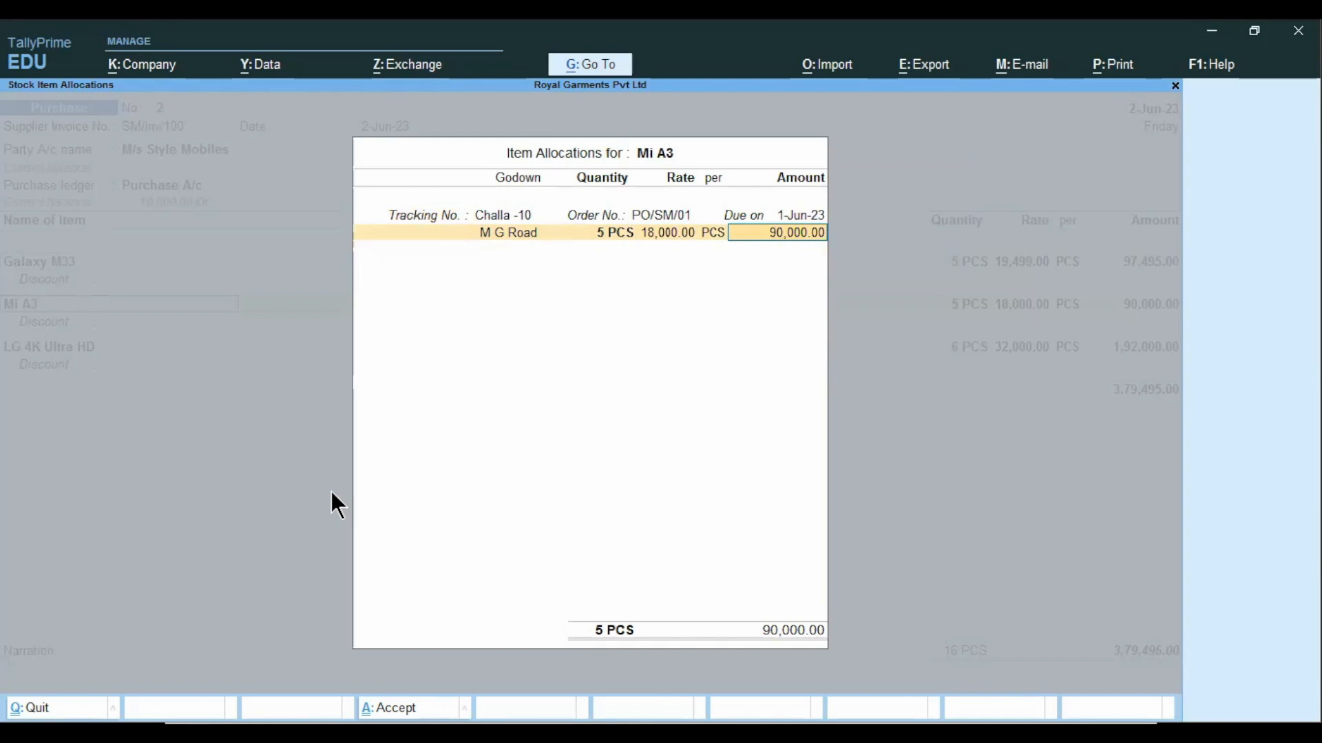
key(Return)
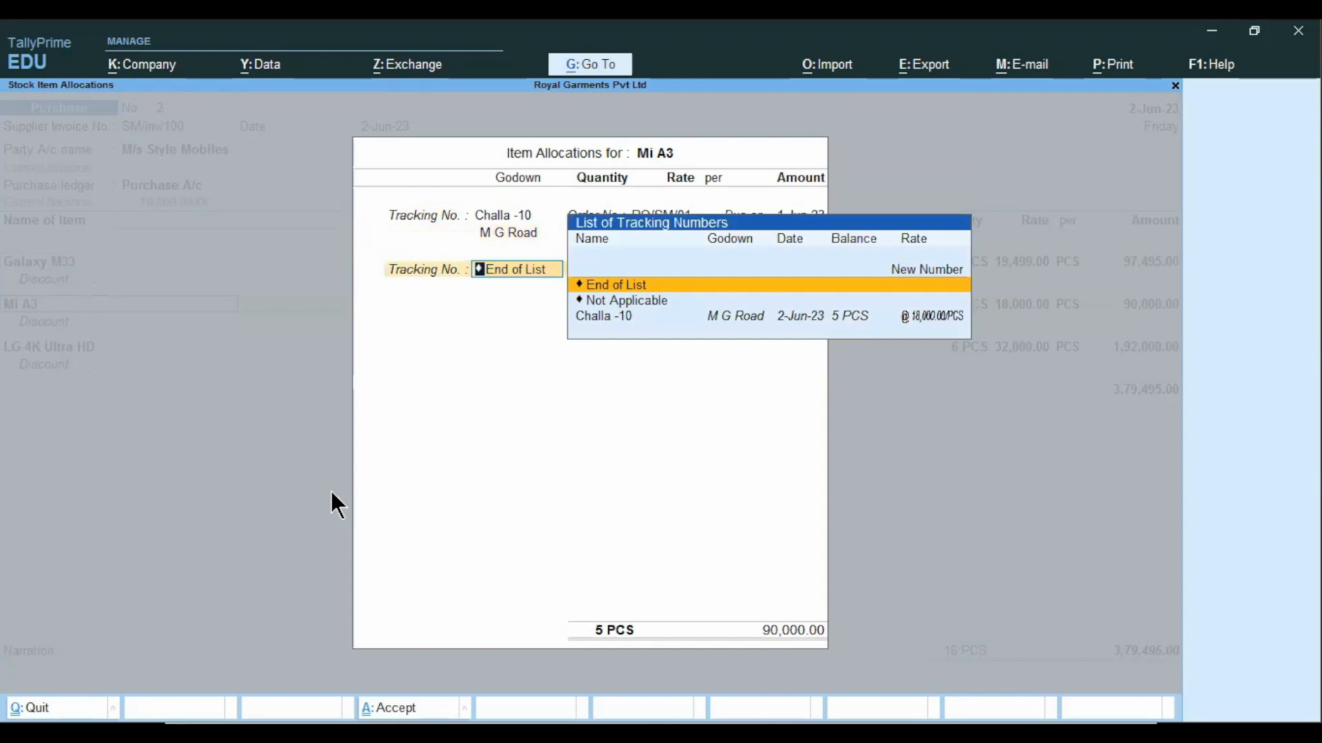
key(Return)
Allocate LG 4K Ultra HD against Challa -10 at the M G Road godown, 6 PCS at 32,000.00, without a discount.
key(Return)
key(Return)
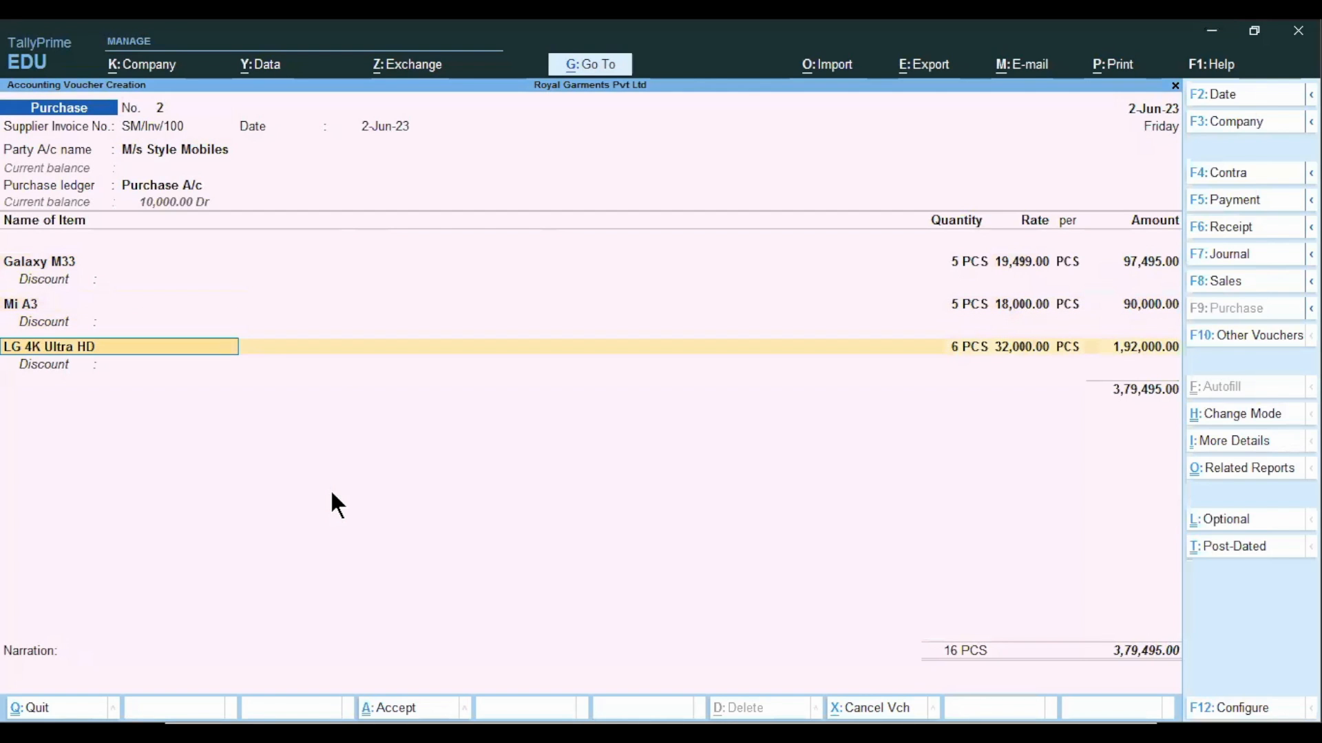
key(Return)
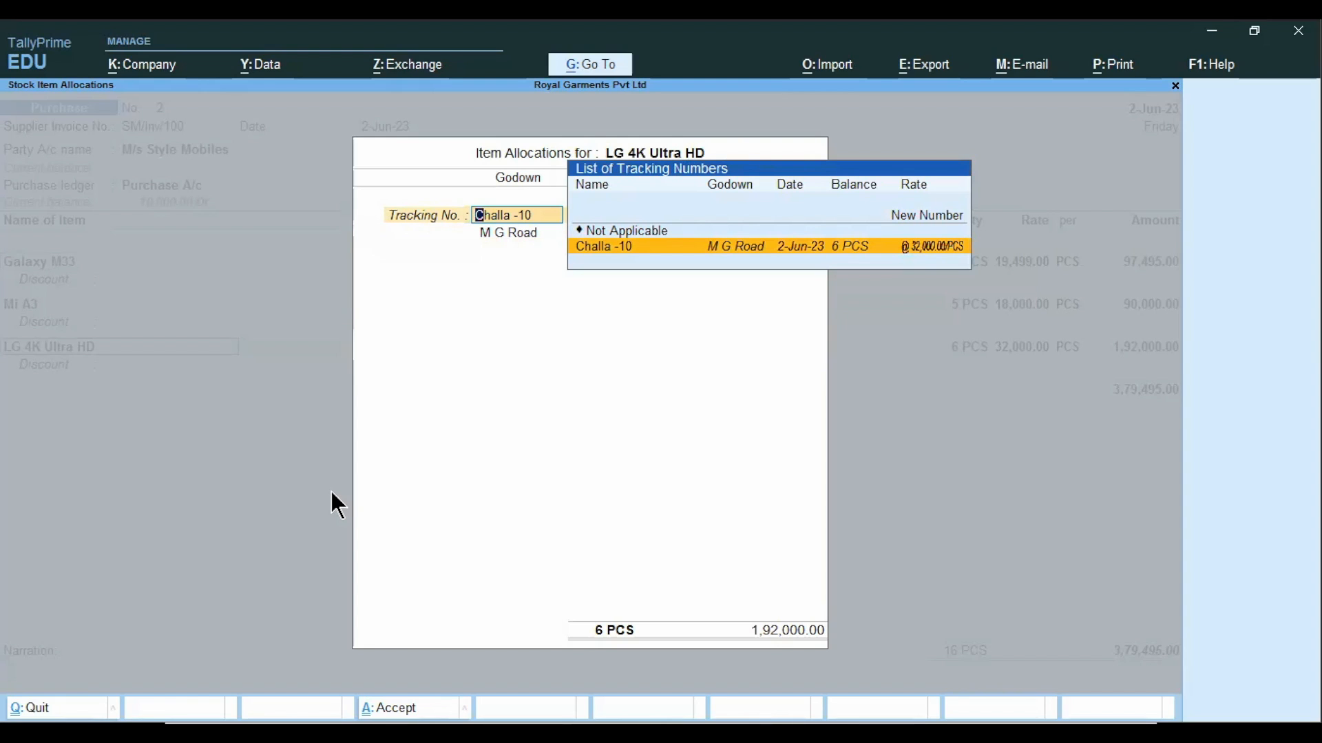
key(Return)
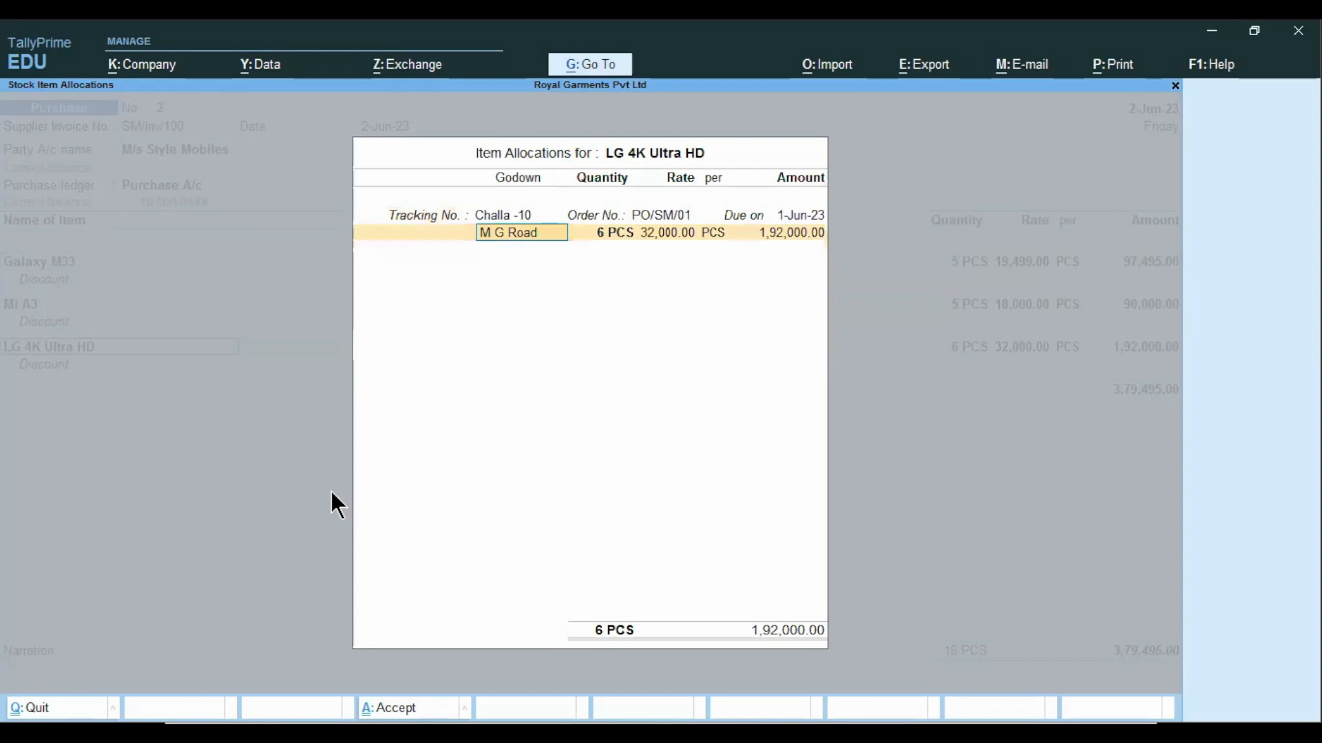
key(Return)
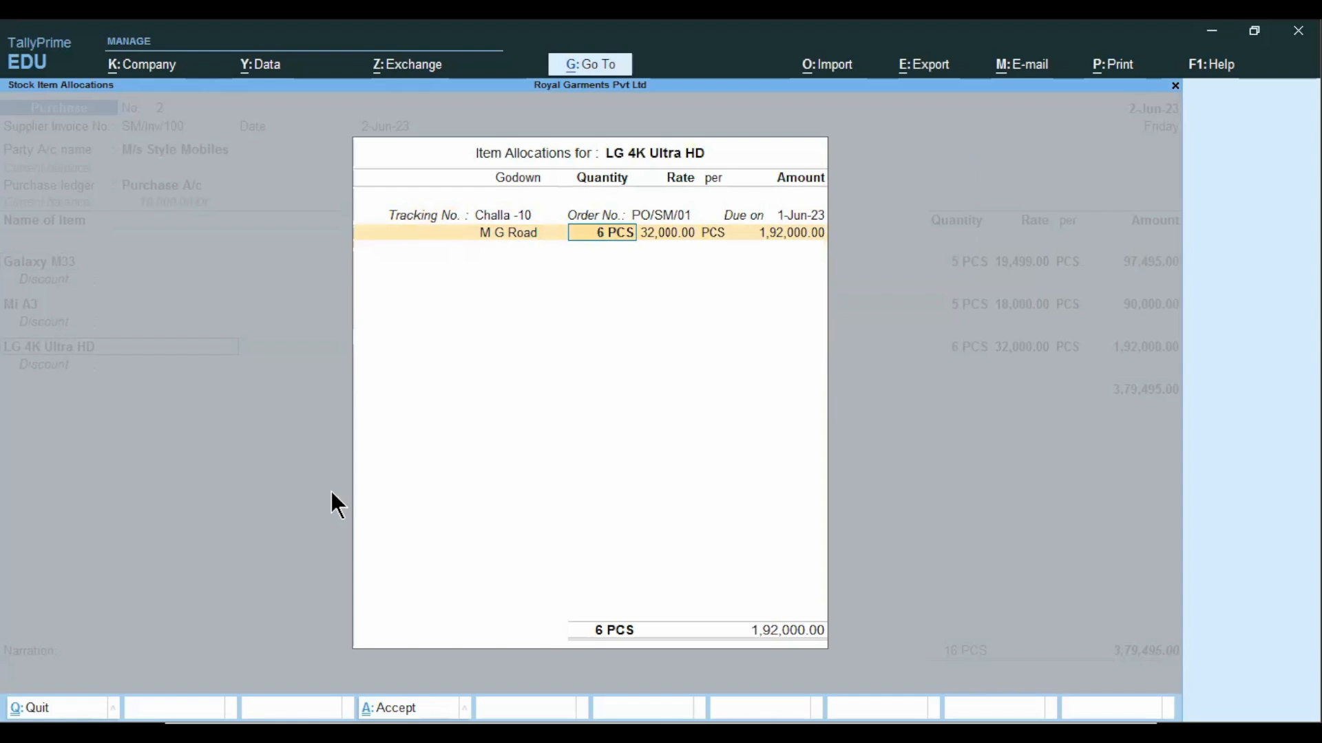
key(Return)
key(Return)
key(Return)
key(Return)
key(Return)
key(Return)
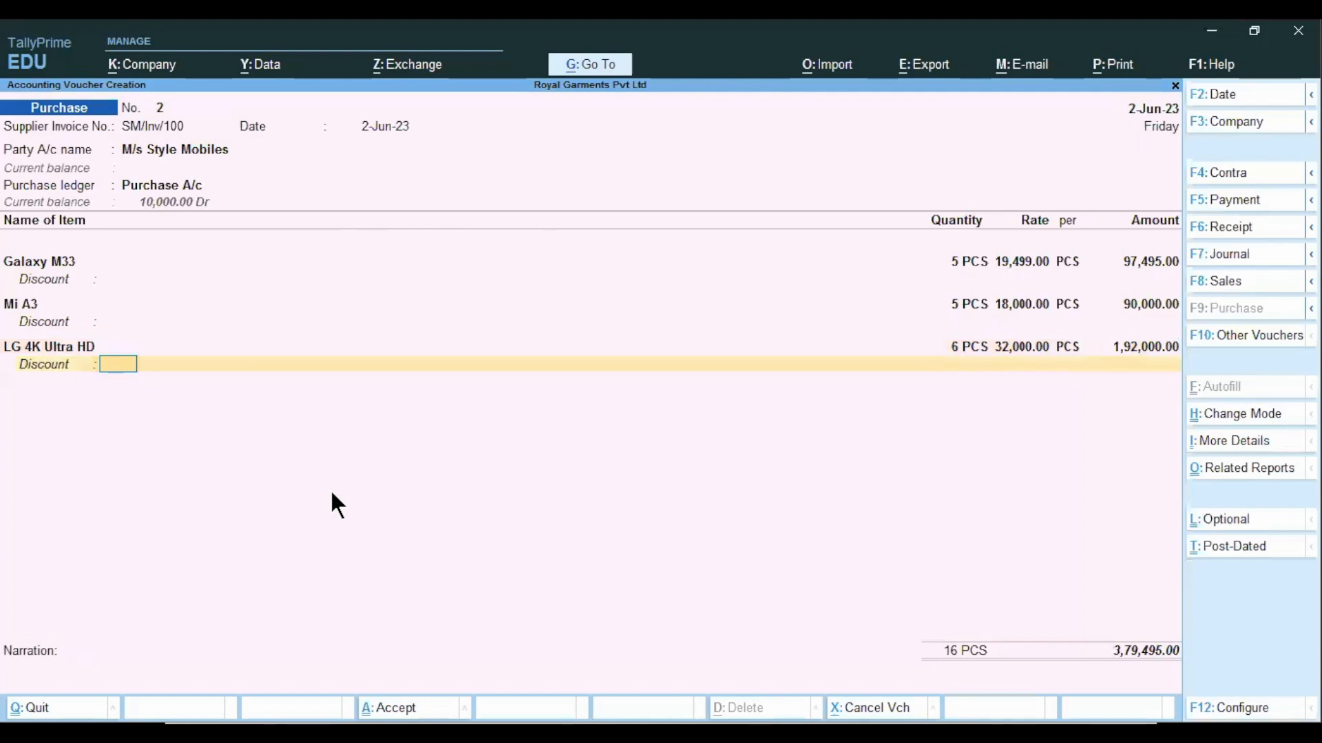
End the item list and allocate the bill to New Ref SM/Inv/100 with a 30-day credit period.
key(Return)
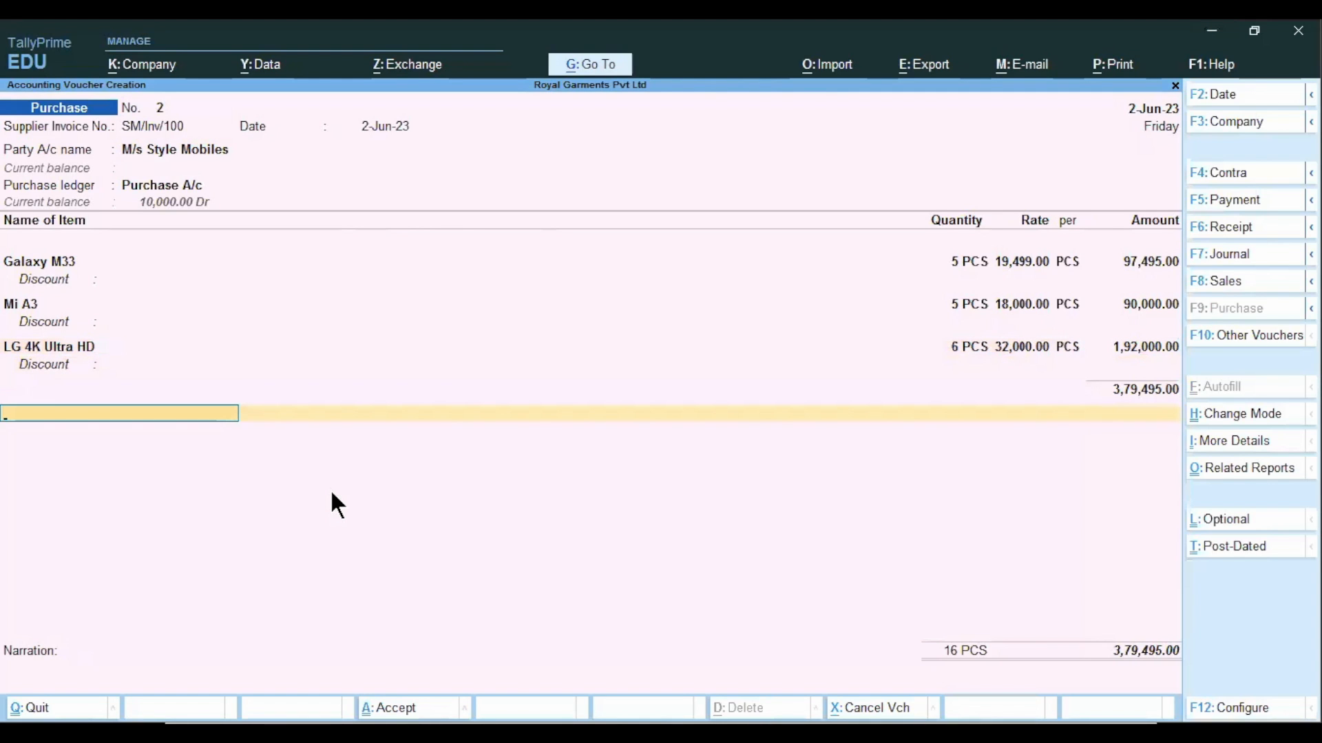
key(Return)
key(Return)
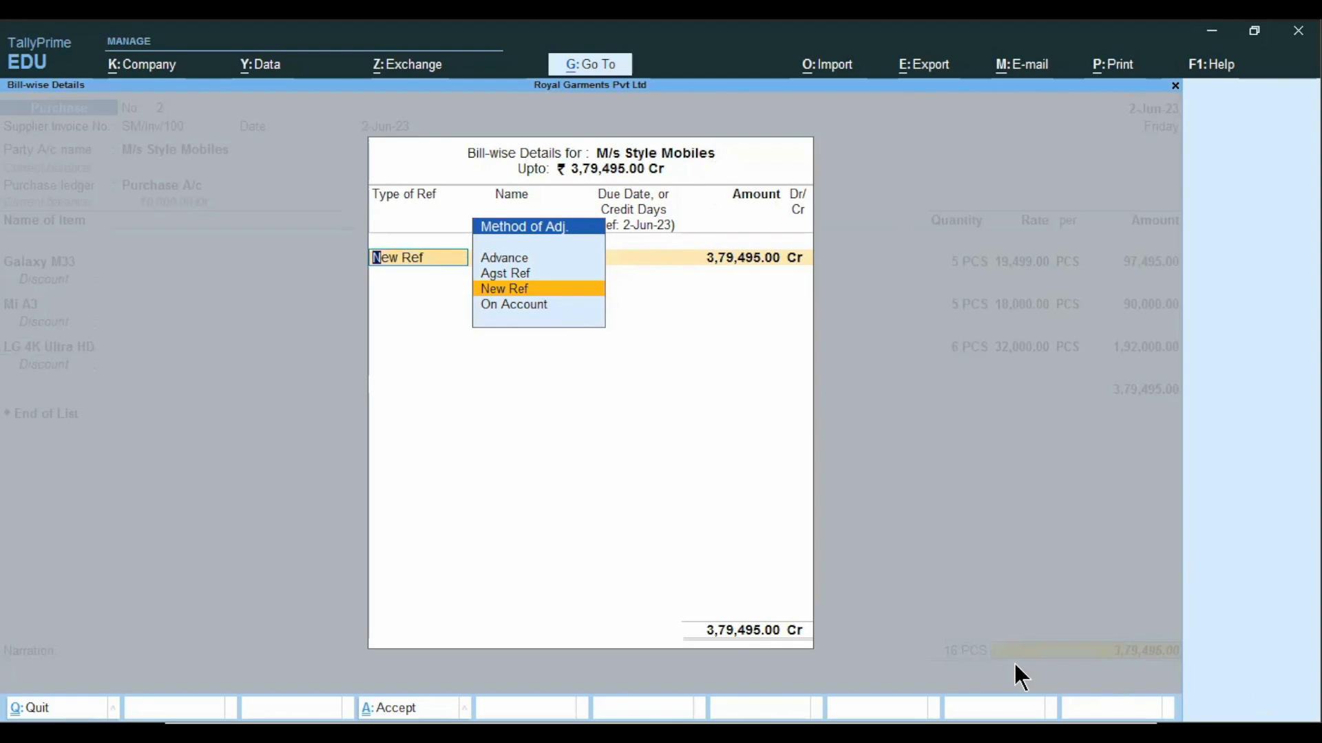
key(Return)
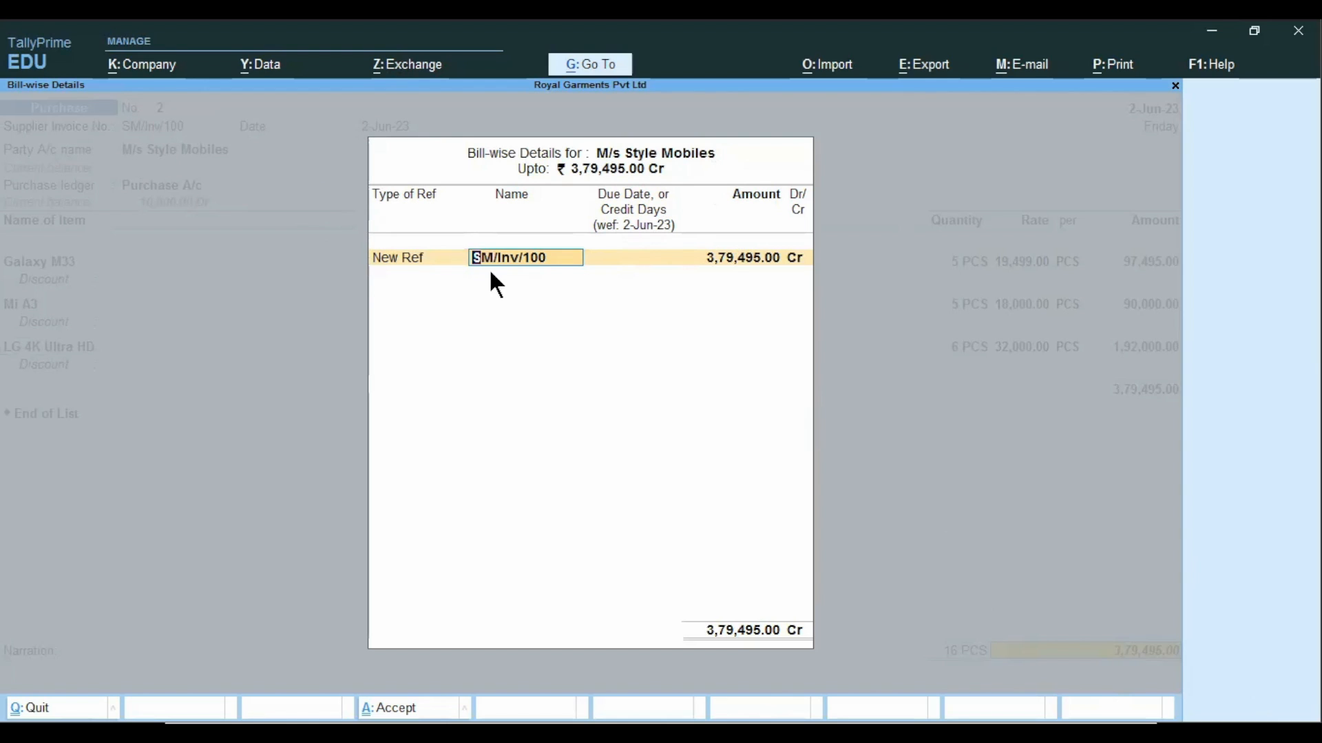
key(Return)
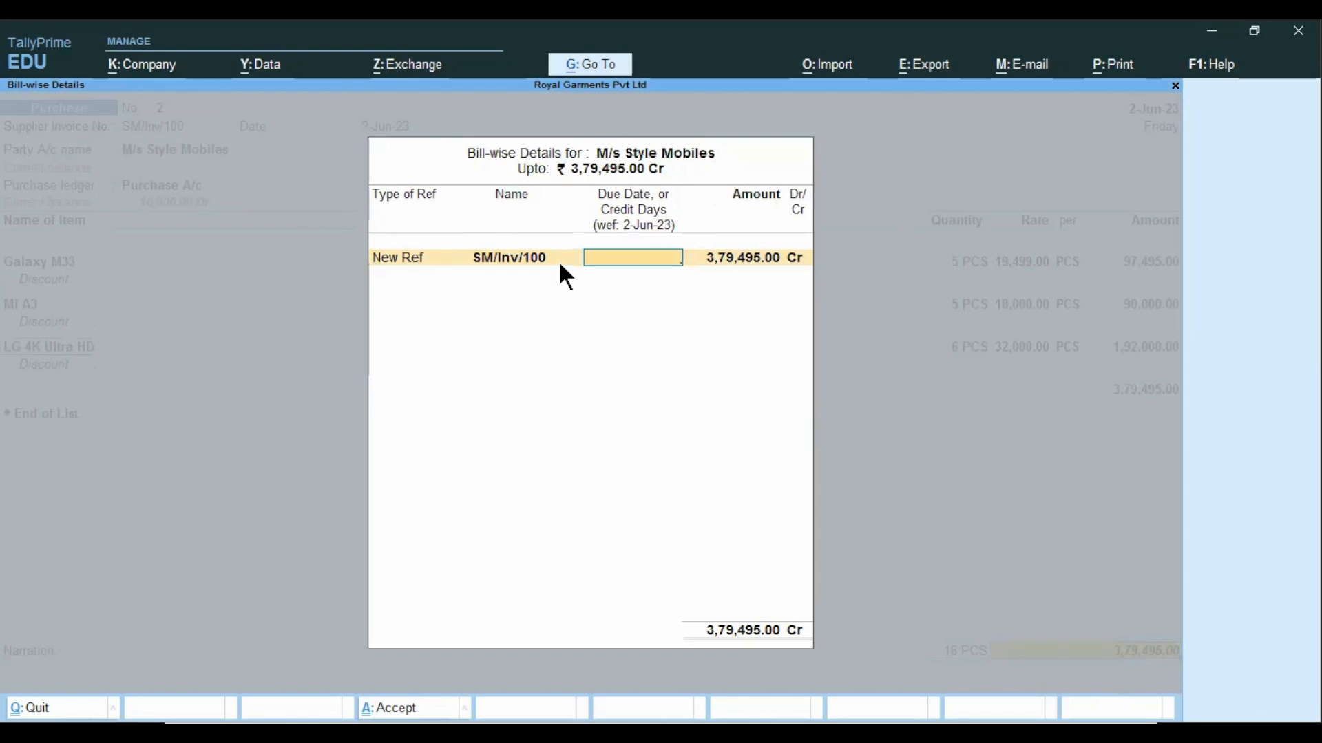
text(30)
key(Return)
key(Return)
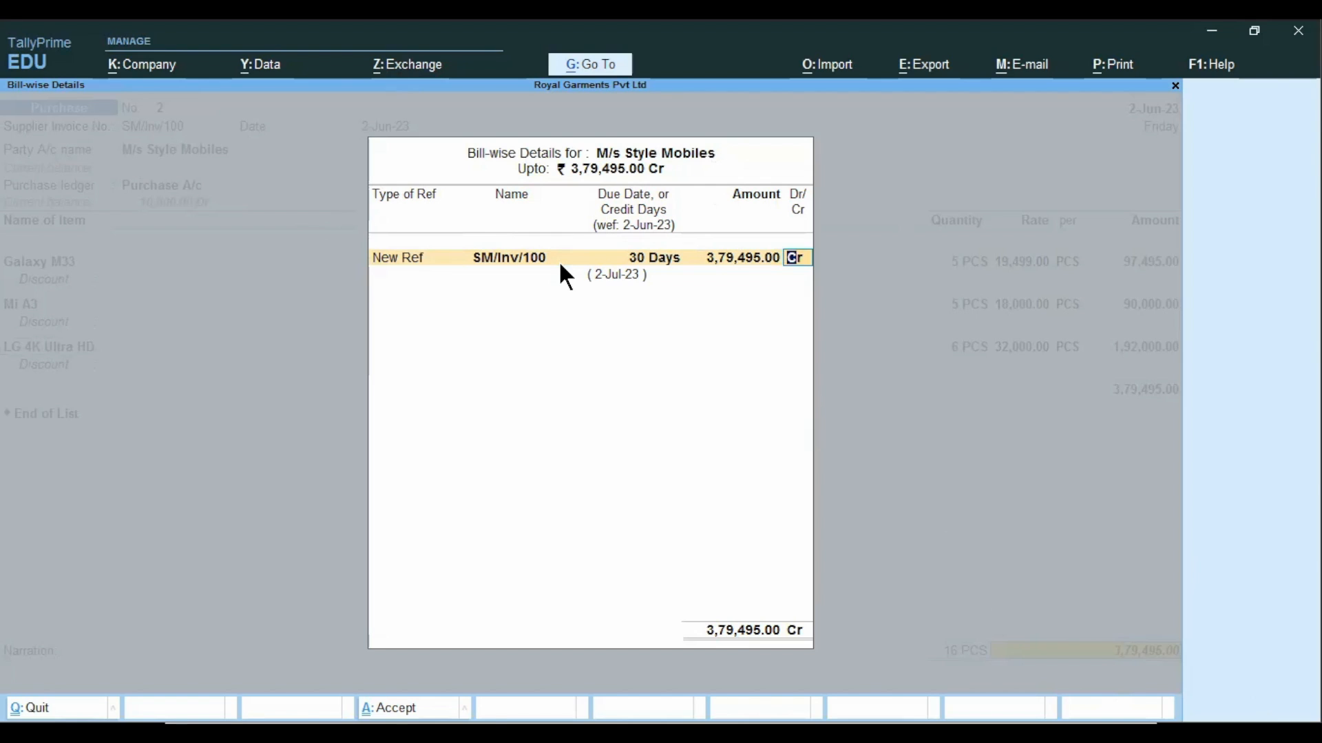
key(Return)
Enter the narration "being invoice generated", save the purchase voucher and return to the Gateway of Tally.
text(being)
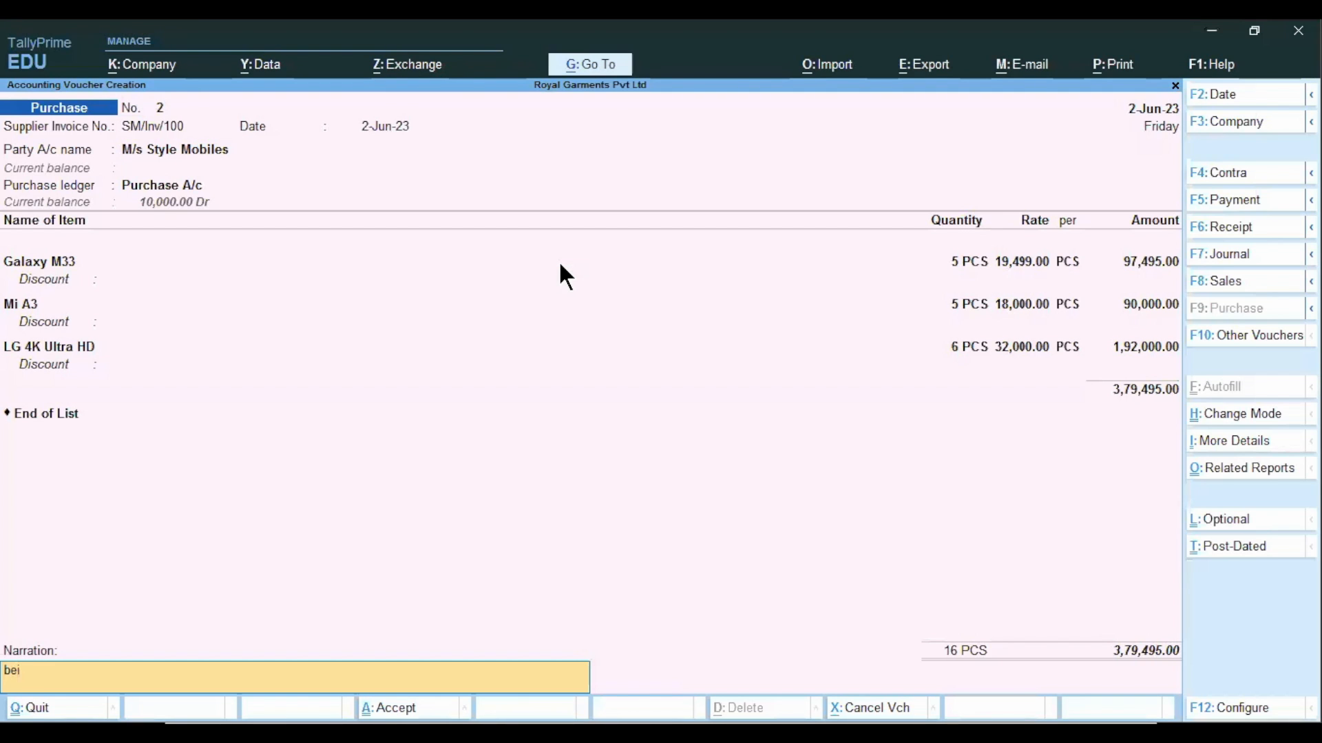
text( invoice generated)
key(Return)
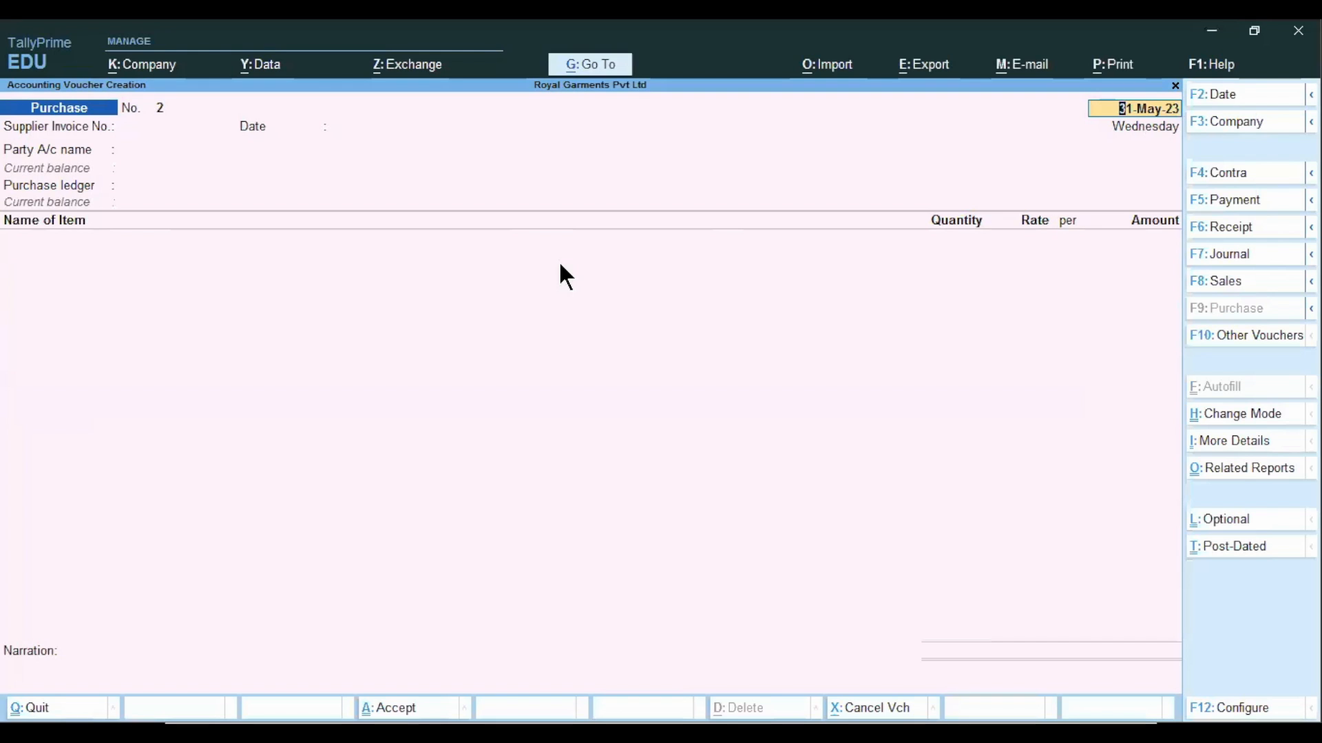
key(BackSpace)
key(Escape)
key(Escape)
key(Return)
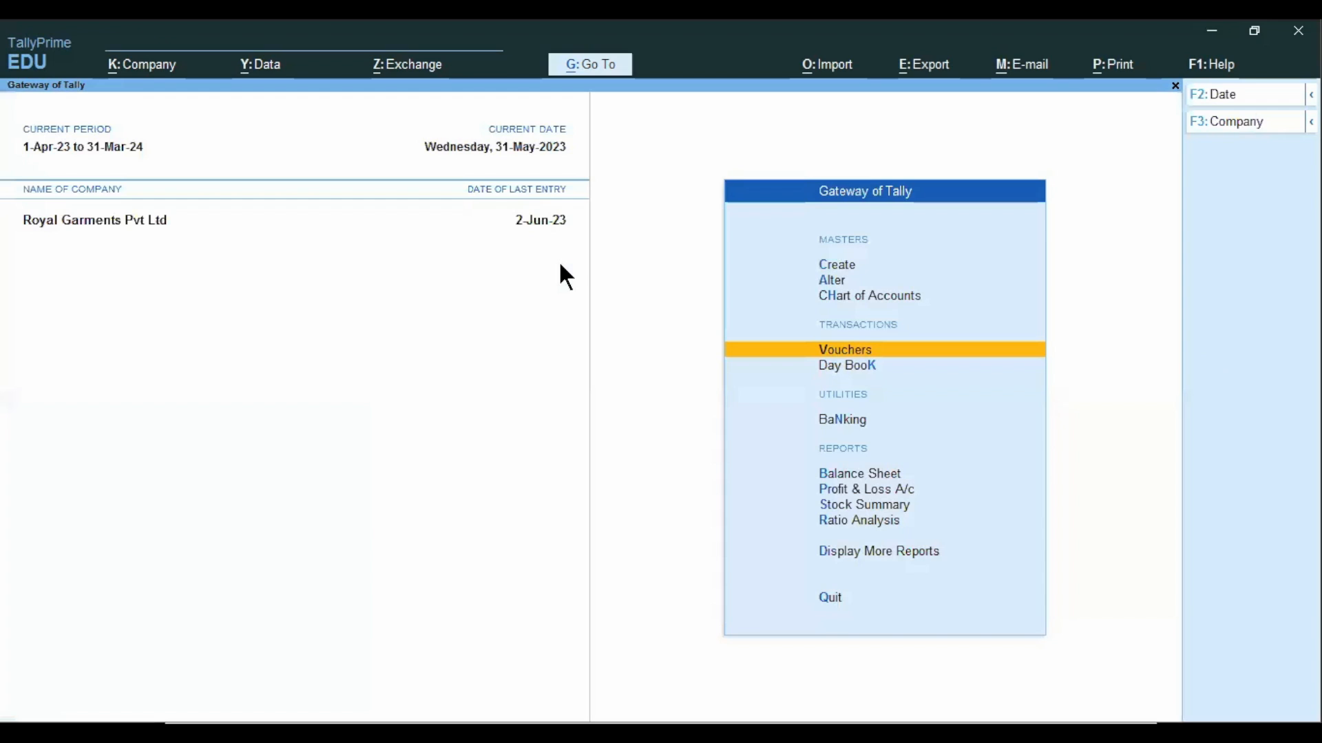
Open the Purchase Order Outstandings report for the TV stock group.
click(878, 554)
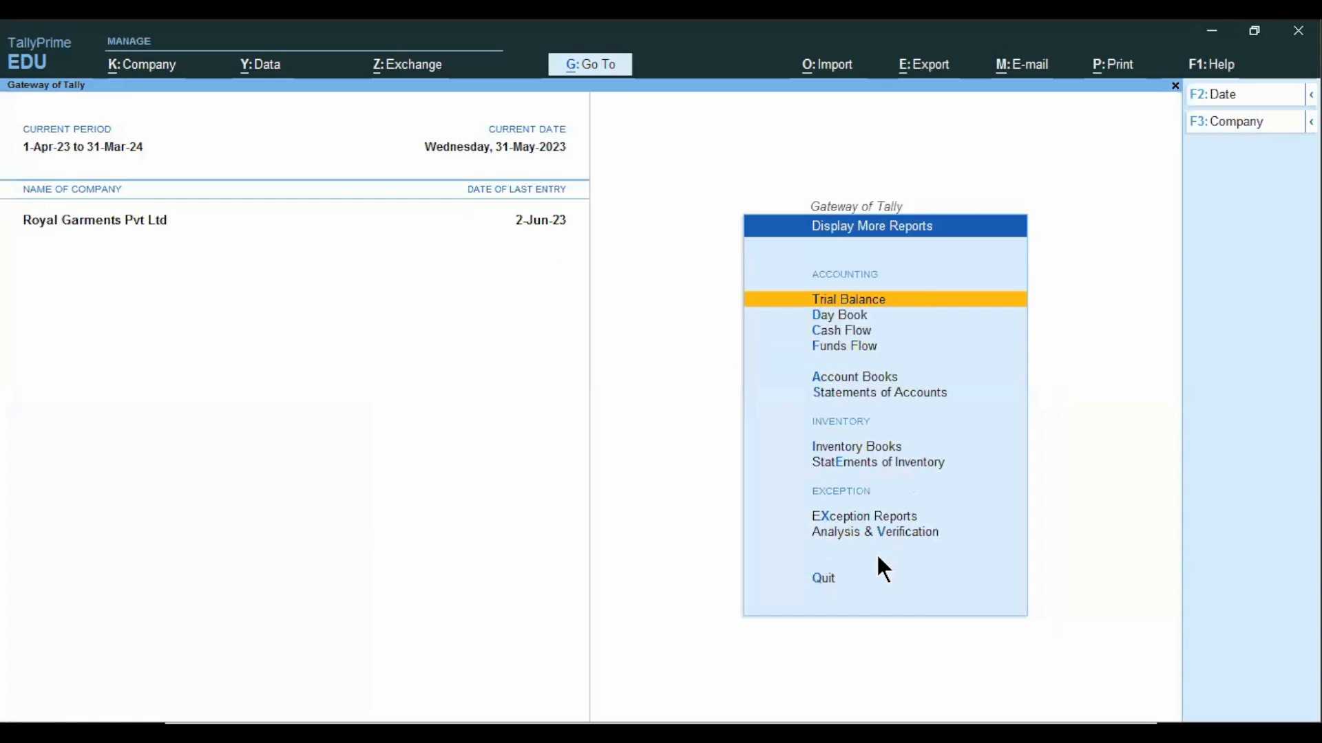
key(Down)
key(Down)
key(Down)
key(Down)
key(e)
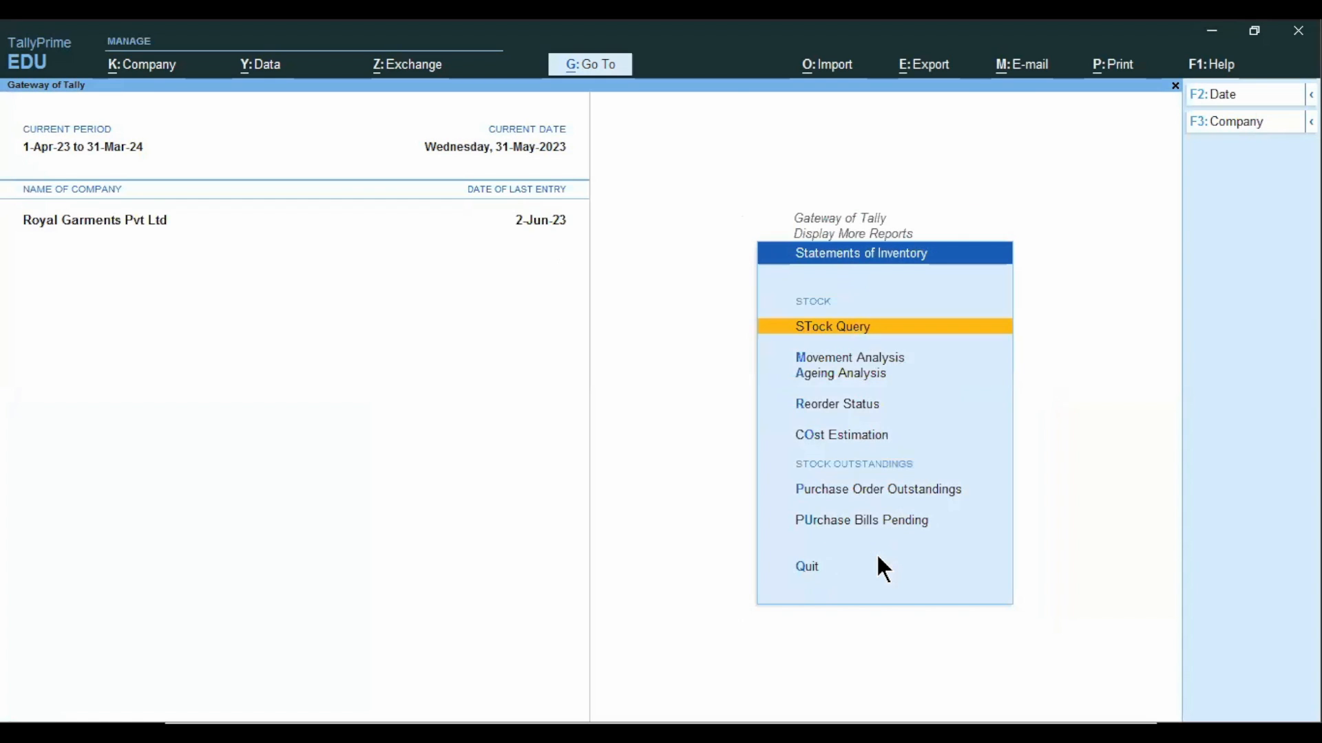
key(Down)
key(Down)
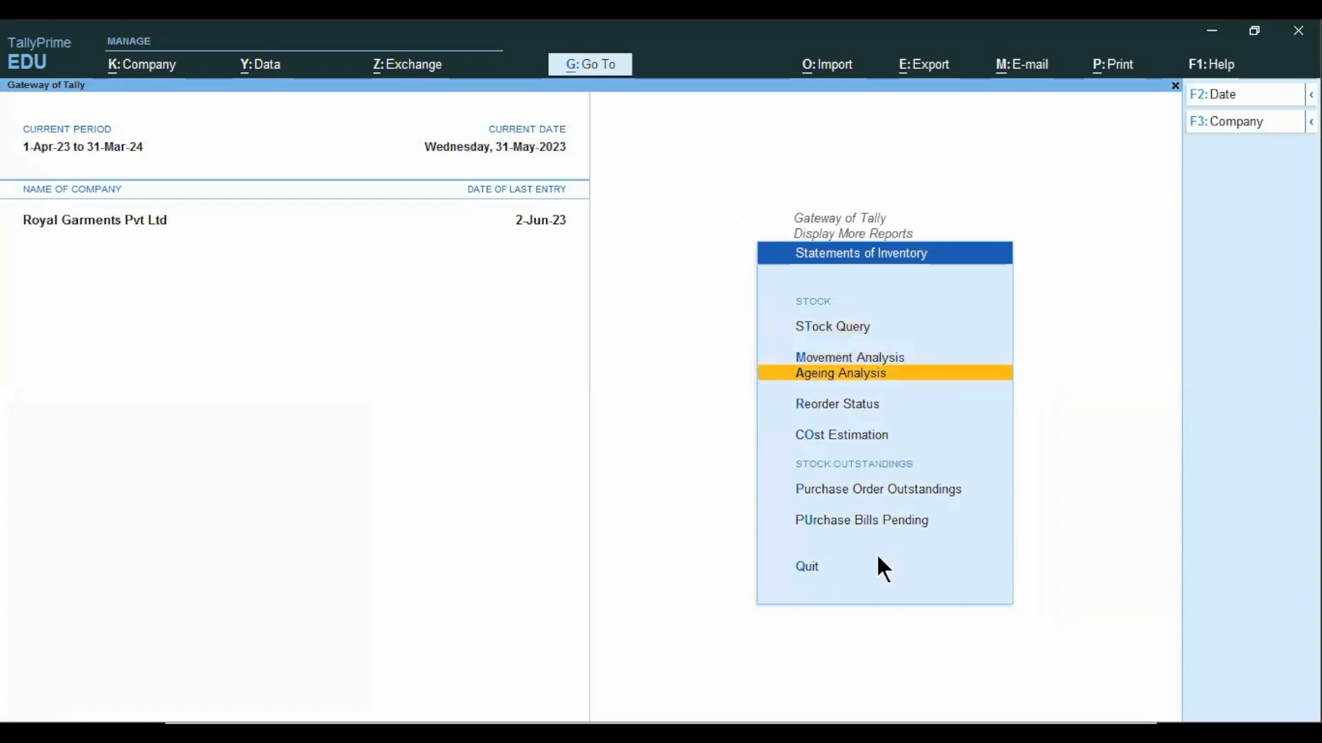
key(p)
key(Return)
key(Down)
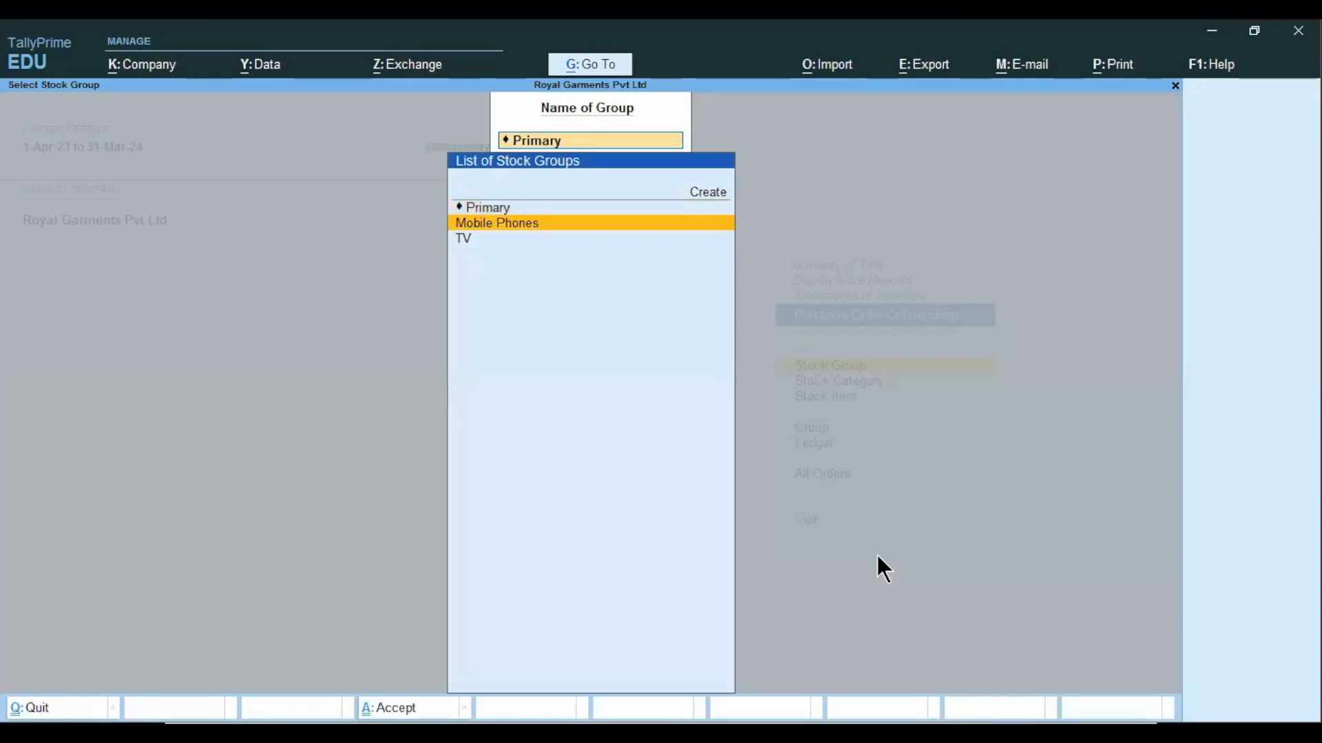
key(Down)
key(Return)
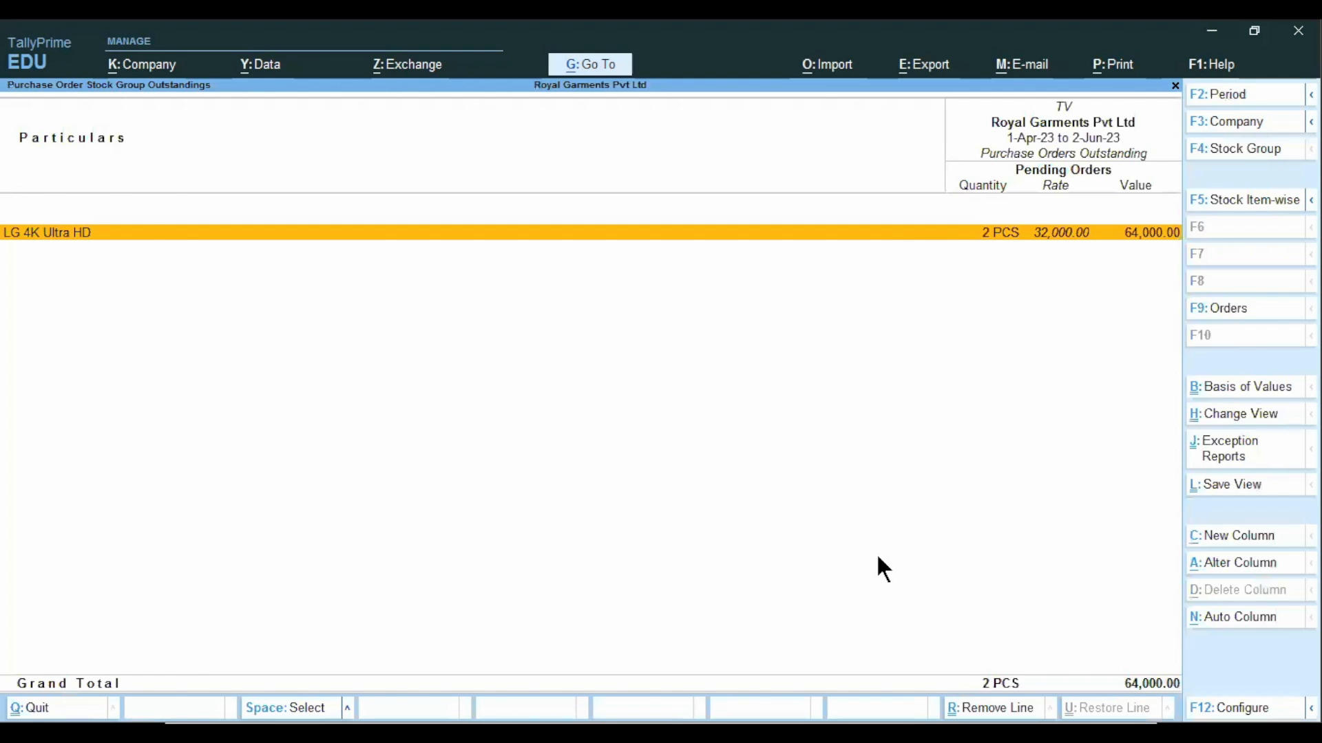
Examine the outstanding order details of LG 4K Ultra HD with the voucher breakdown, and return to Statements of Inventory.
key(Return)
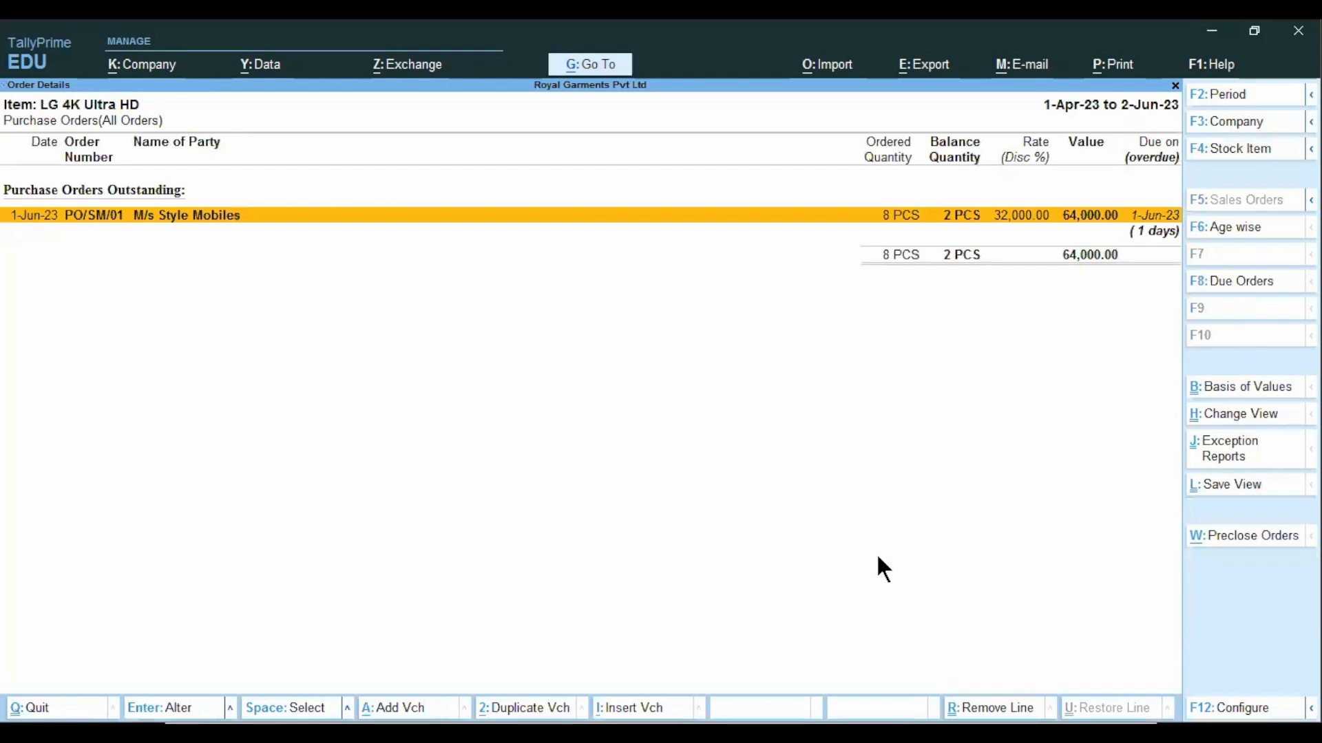
key(alt+F5)
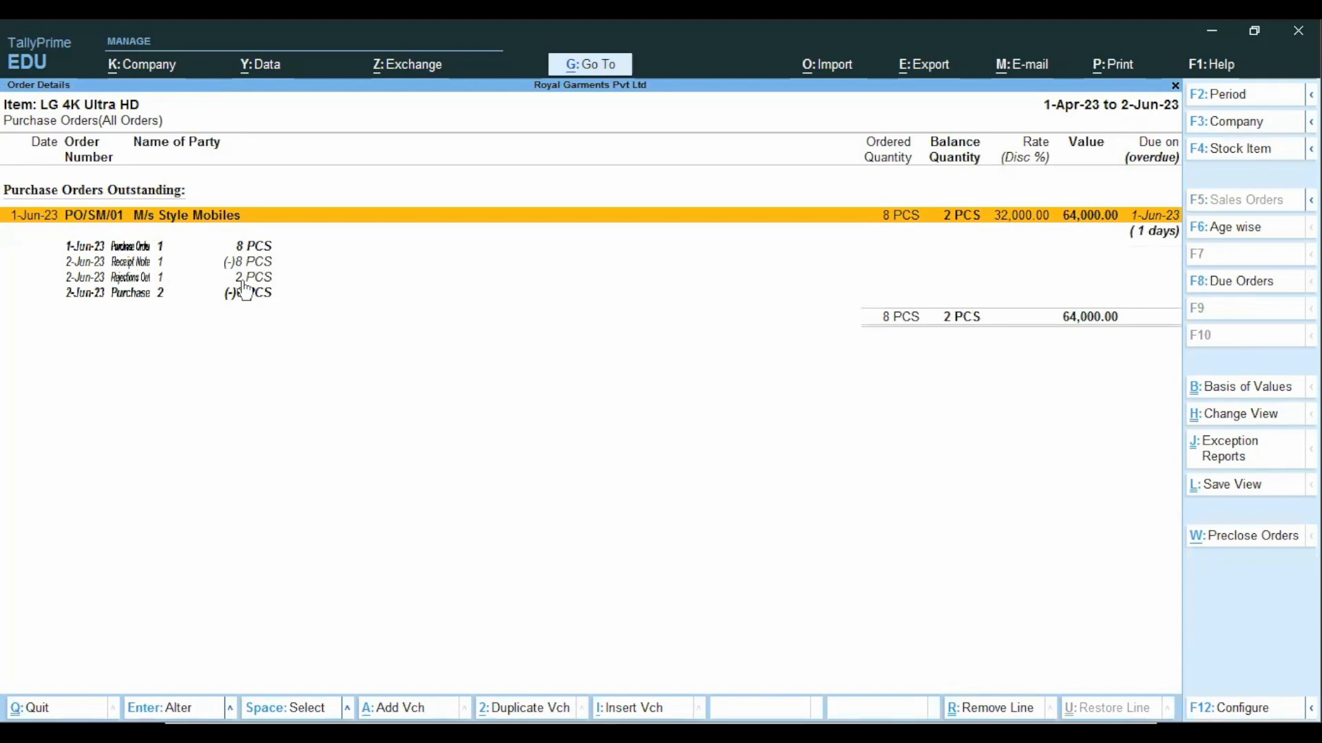
key(Escape)
key(Escape)
key(BackSpace)
key(BackSpace)
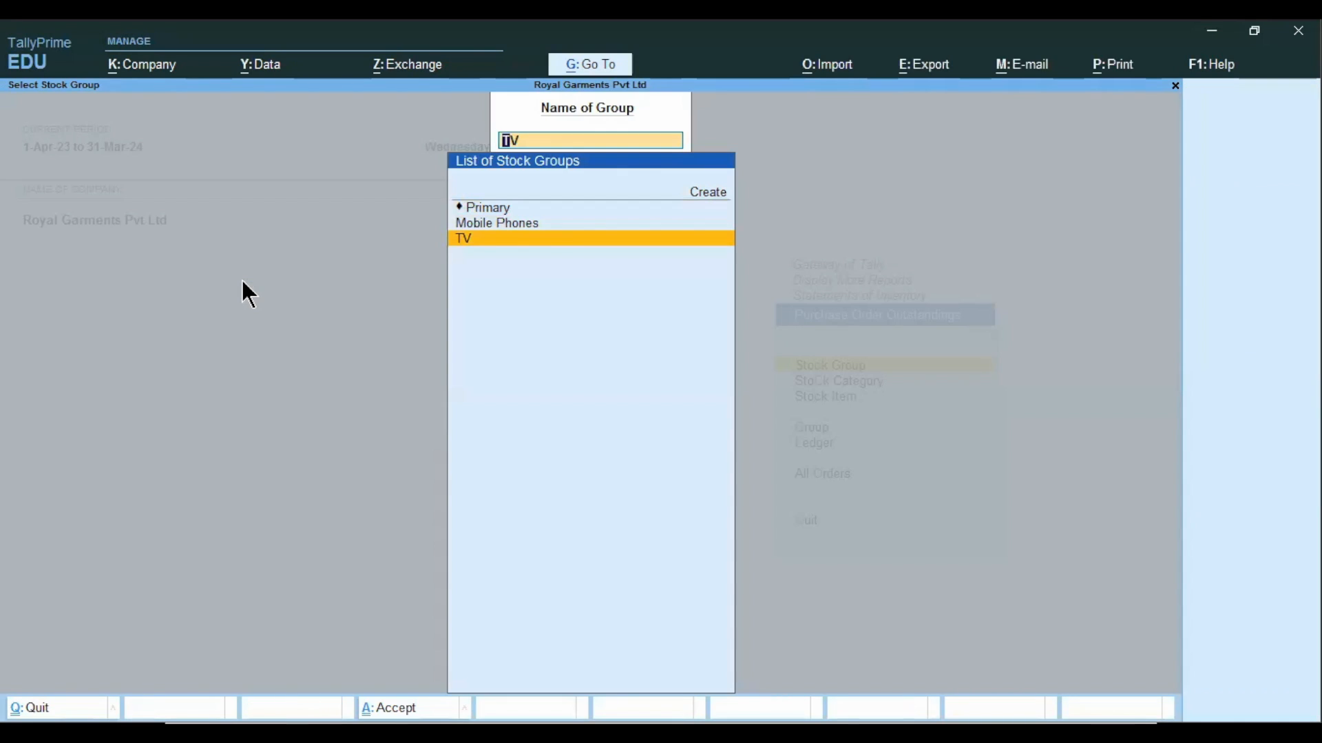
key(Escape)
key(Escape)
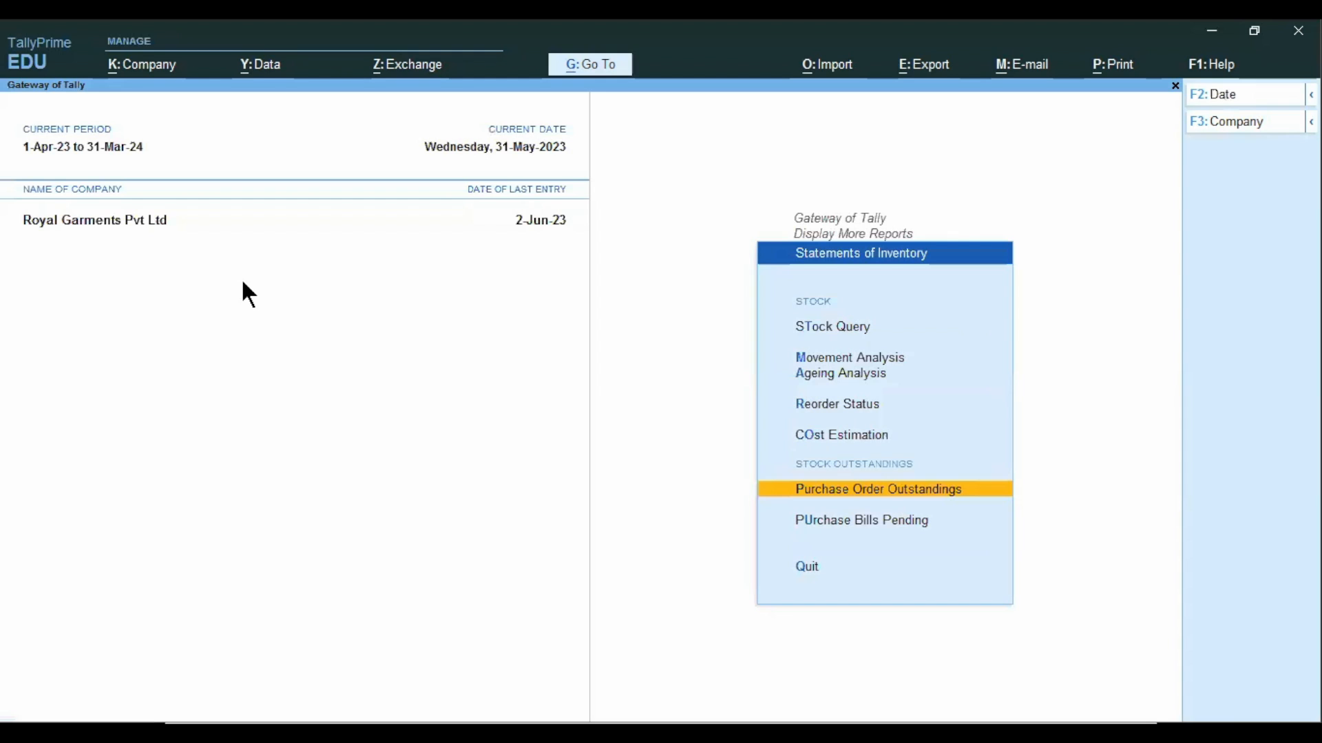
Check the Purchase Bills Pending report and return to the Gateway of Tally.
key(Down)
key(Return)
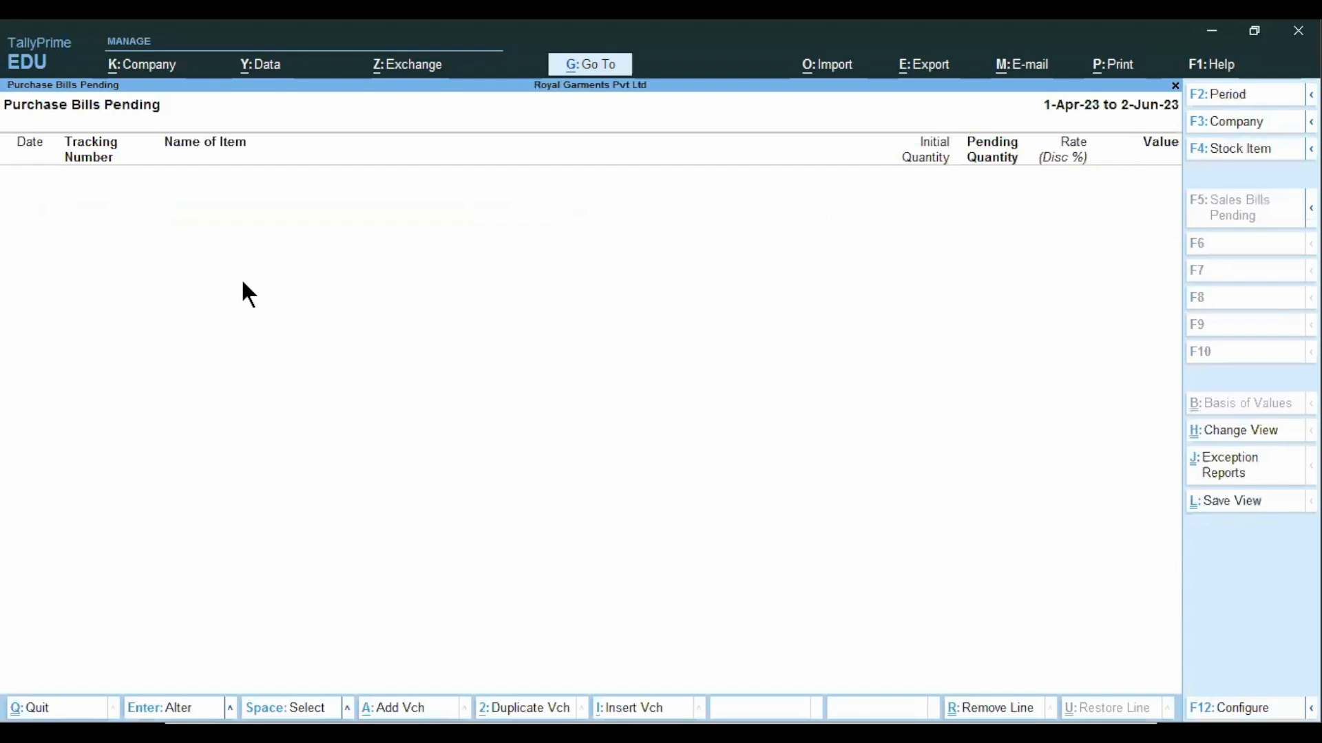
key(Escape)
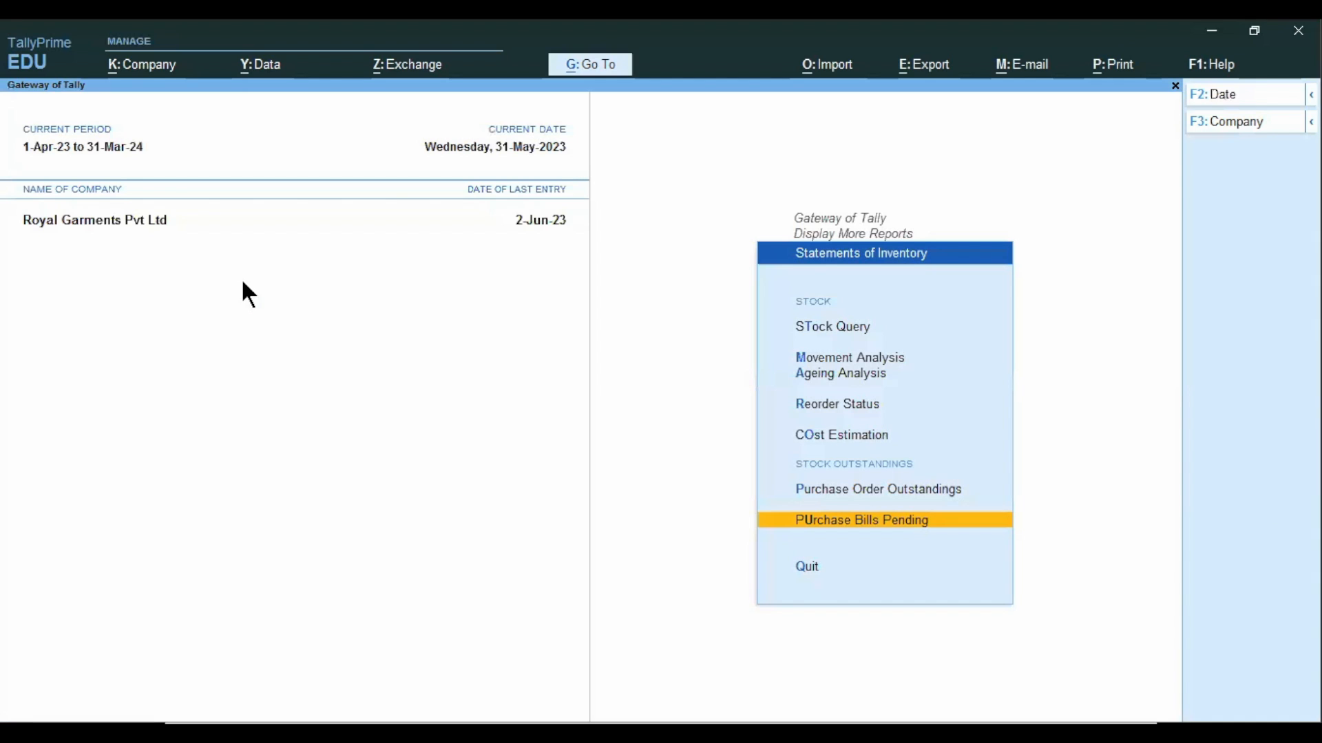
key(Escape)
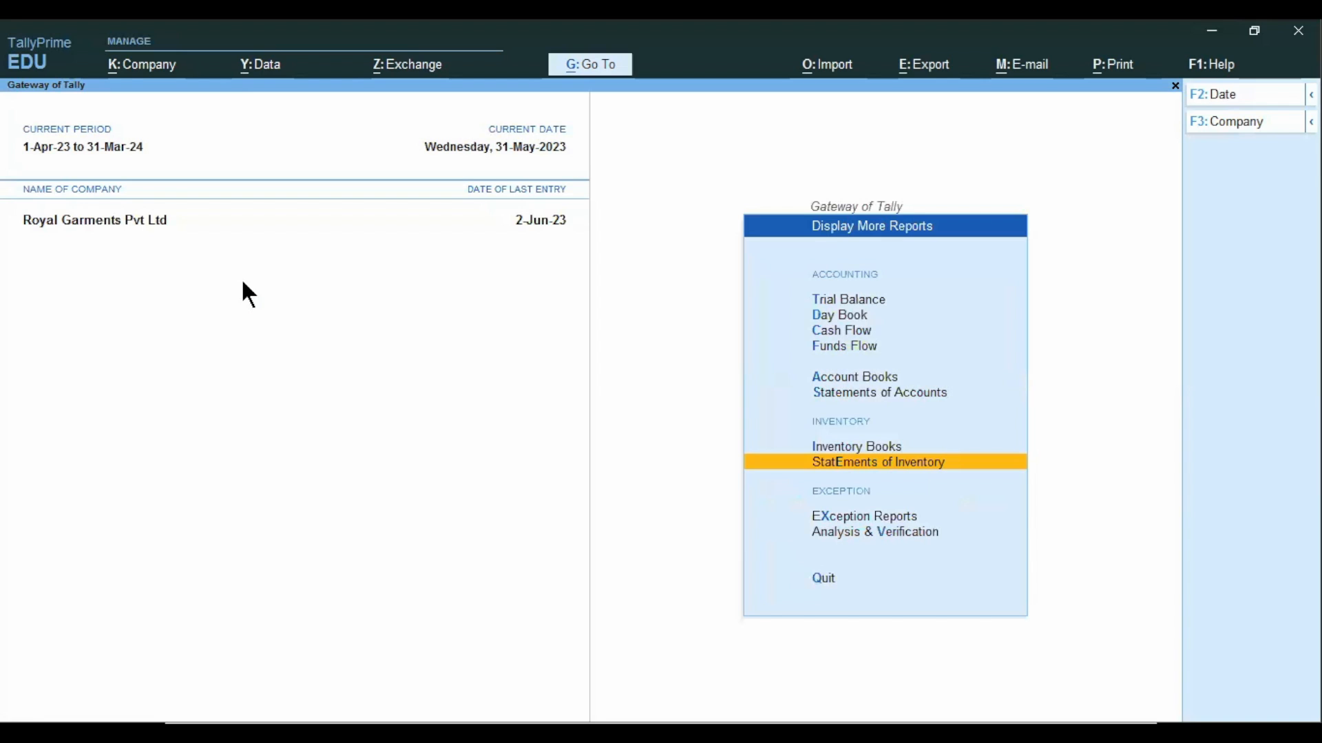
key(Escape)
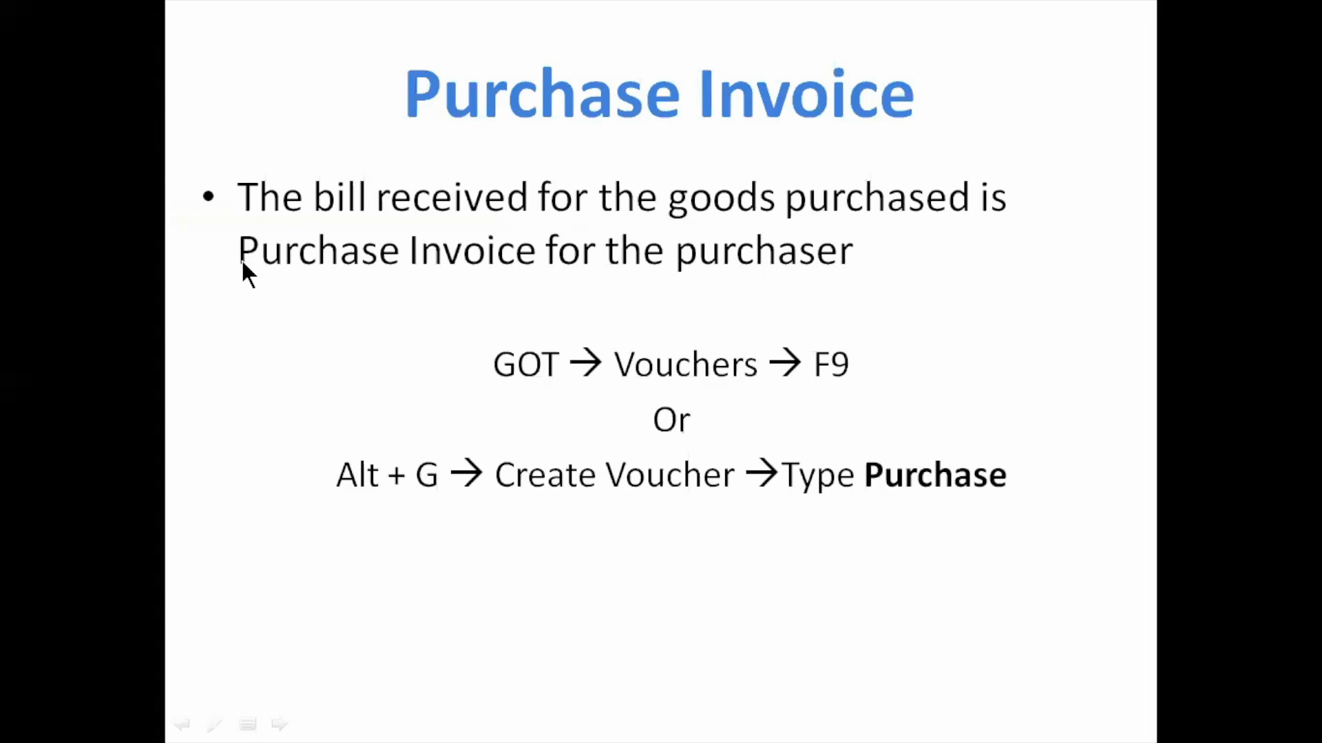
Start a Debit Note voucher dated 2-Jun-23.
key(Right)
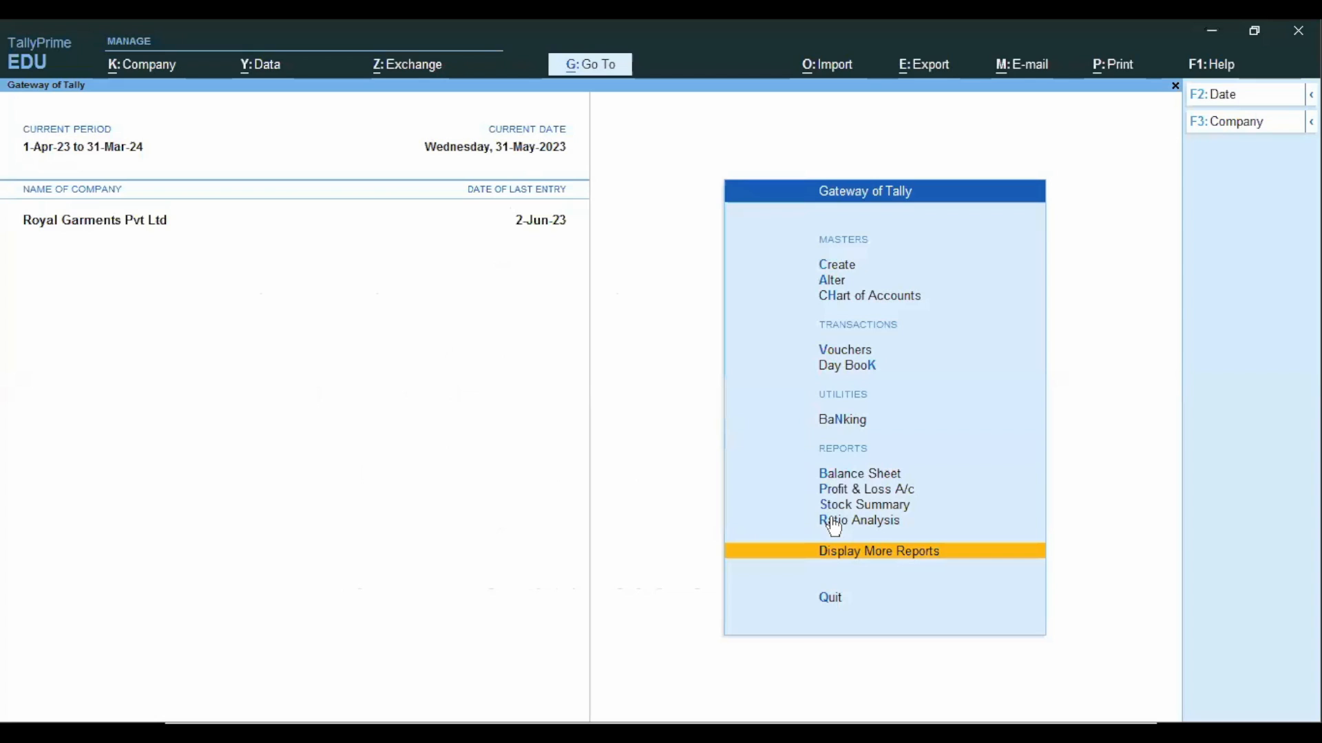
key(Up)
key(Up)
key(Up)
key(Up)
key(Up)
key(Up)
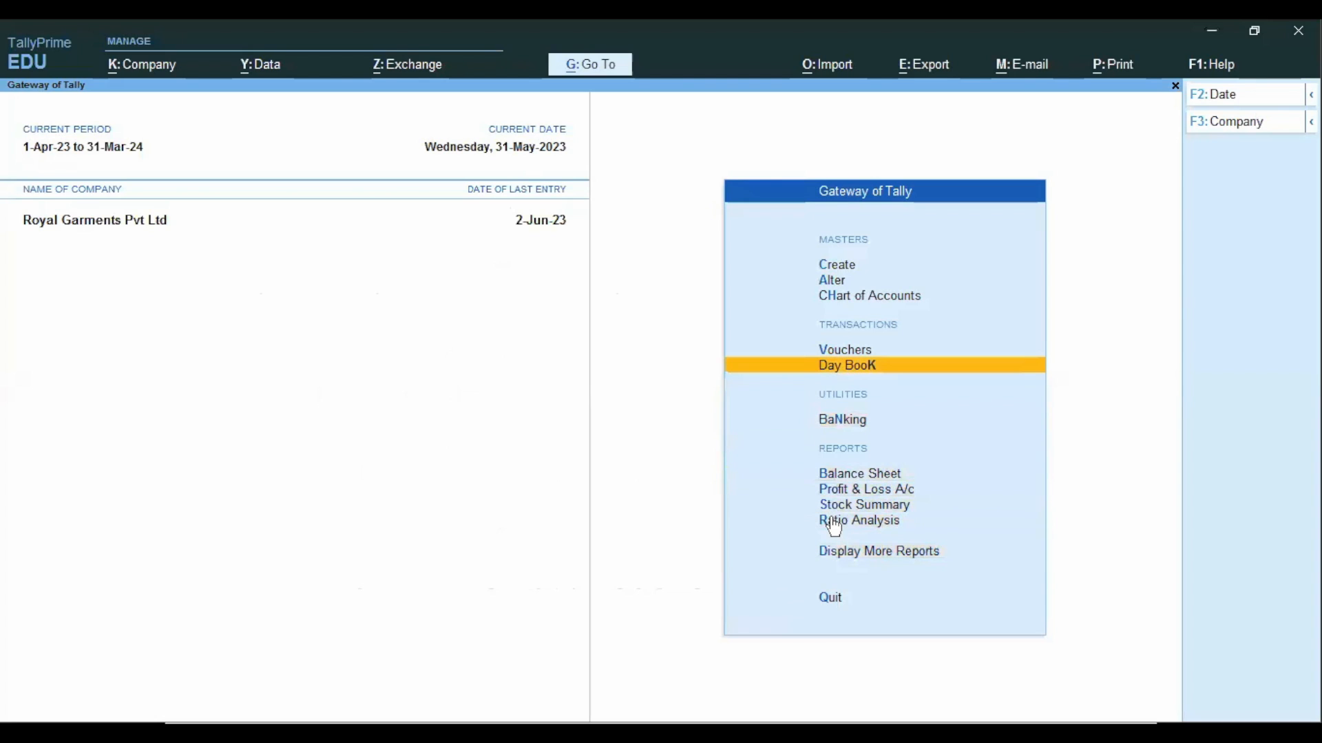
key(v)
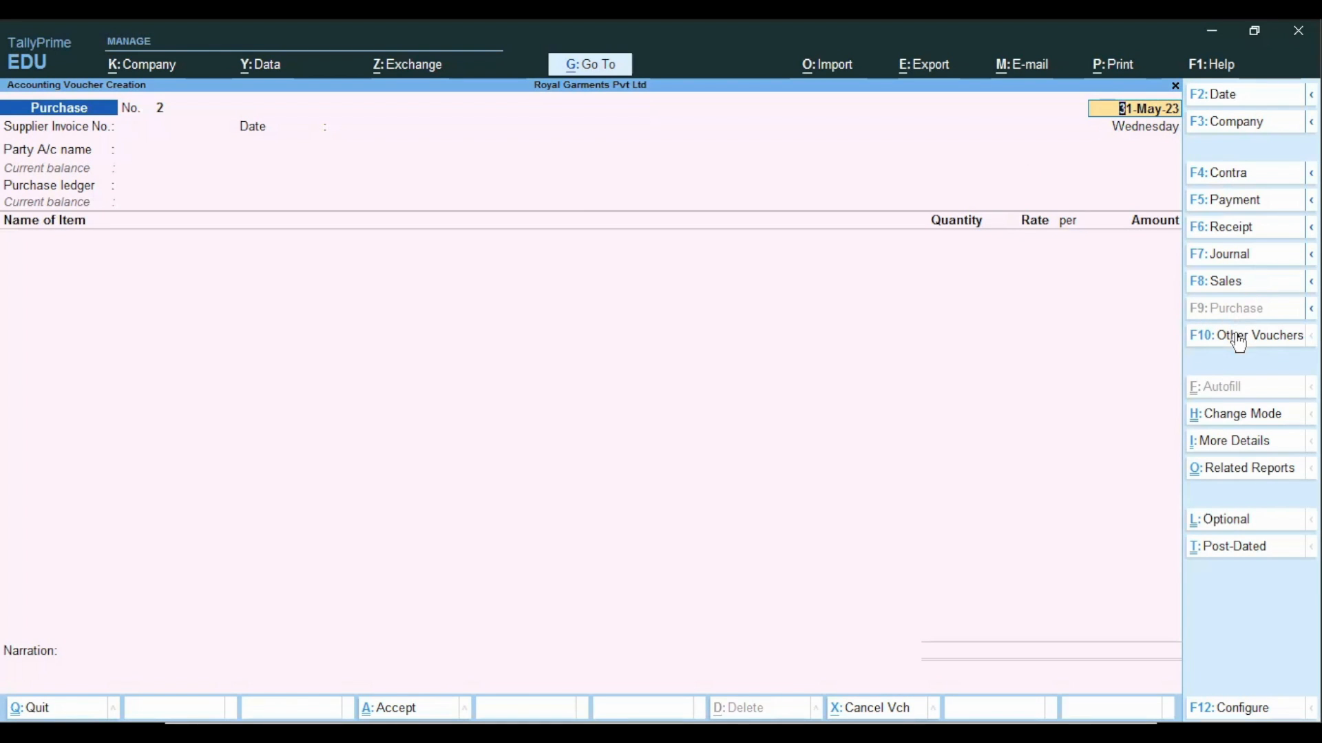
click(1239, 341)
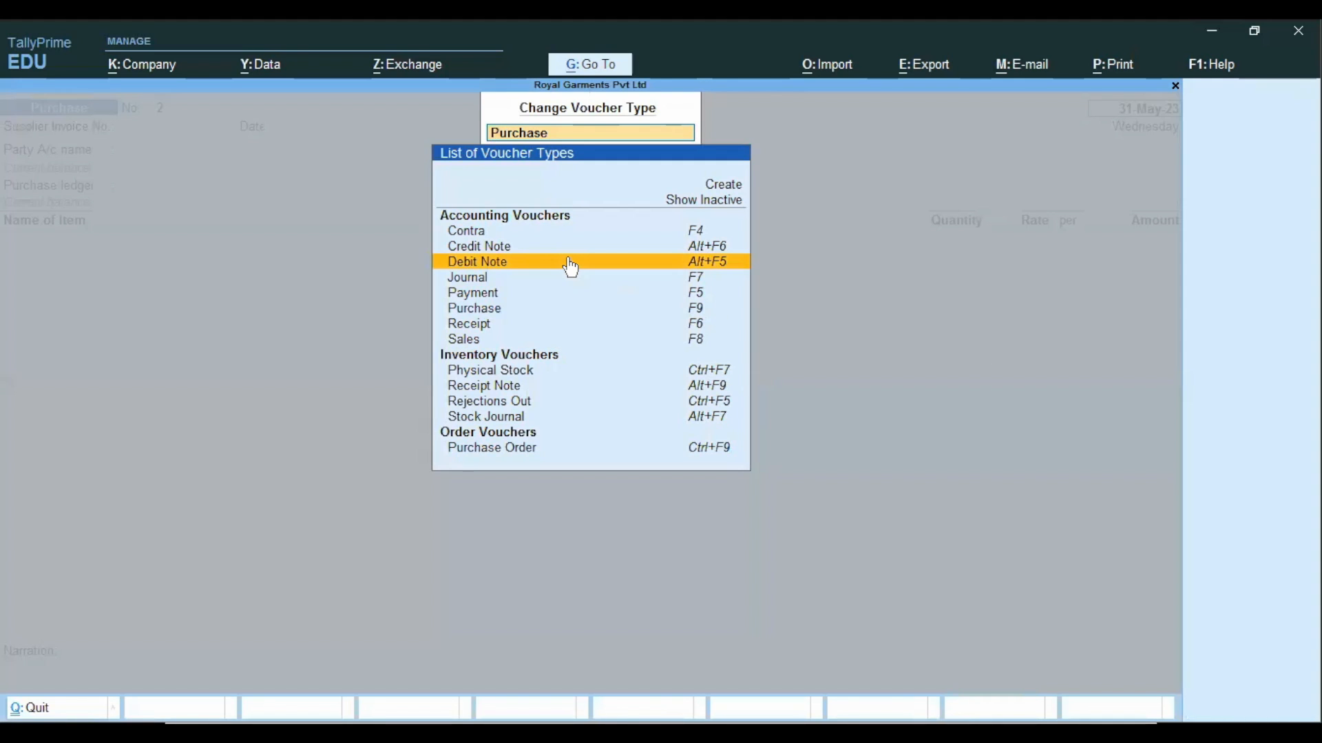
click(689, 267)
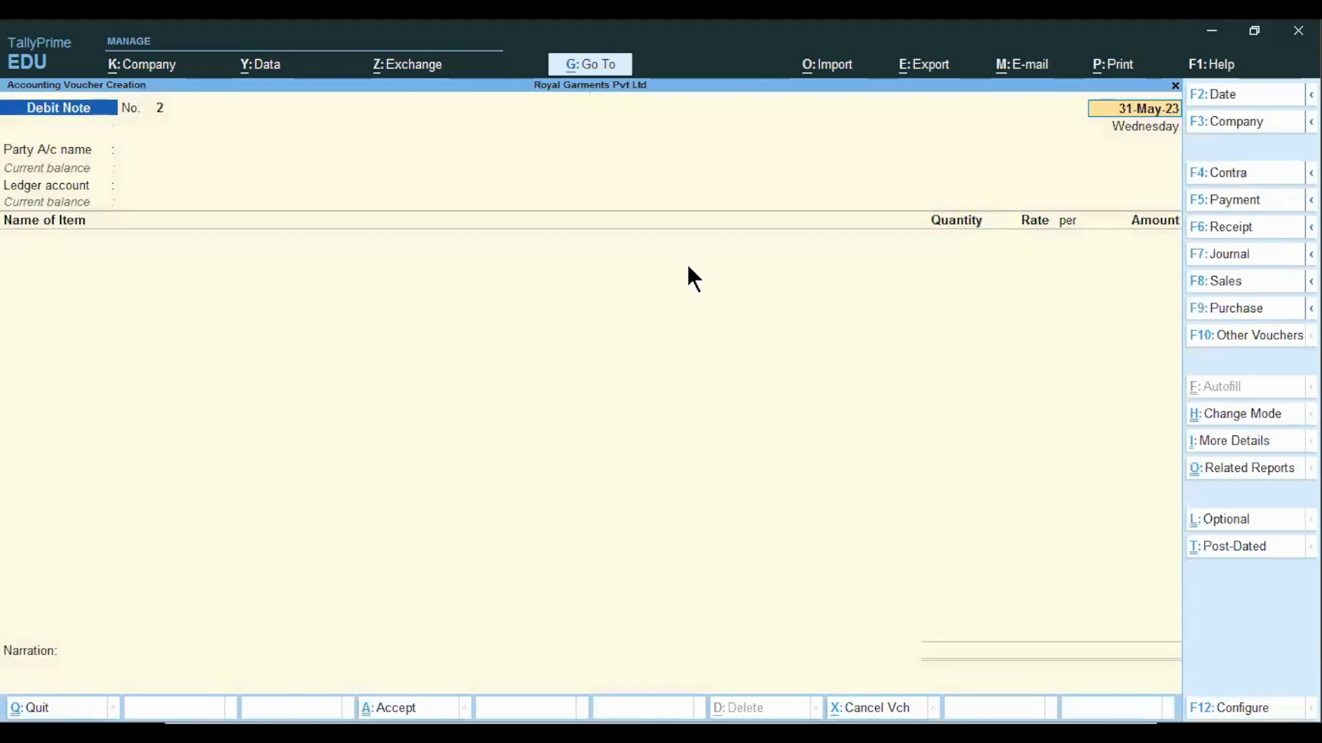
text(2/)
key(Return)
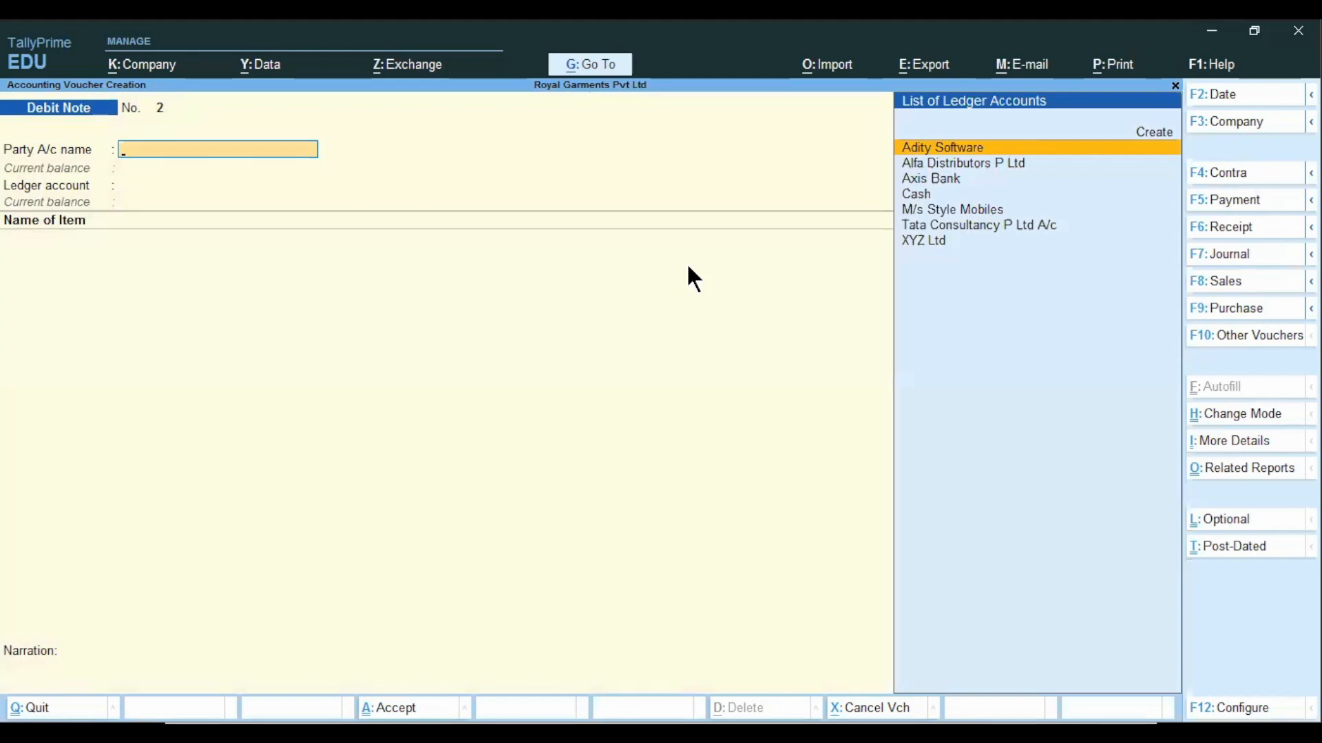
Set M/s Style Mobiles as the debit note's party, with tracking number Not Applicable and the other dispatch and original invoice details blank.
key(Down)
key(Down)
key(Down)
key(Down)
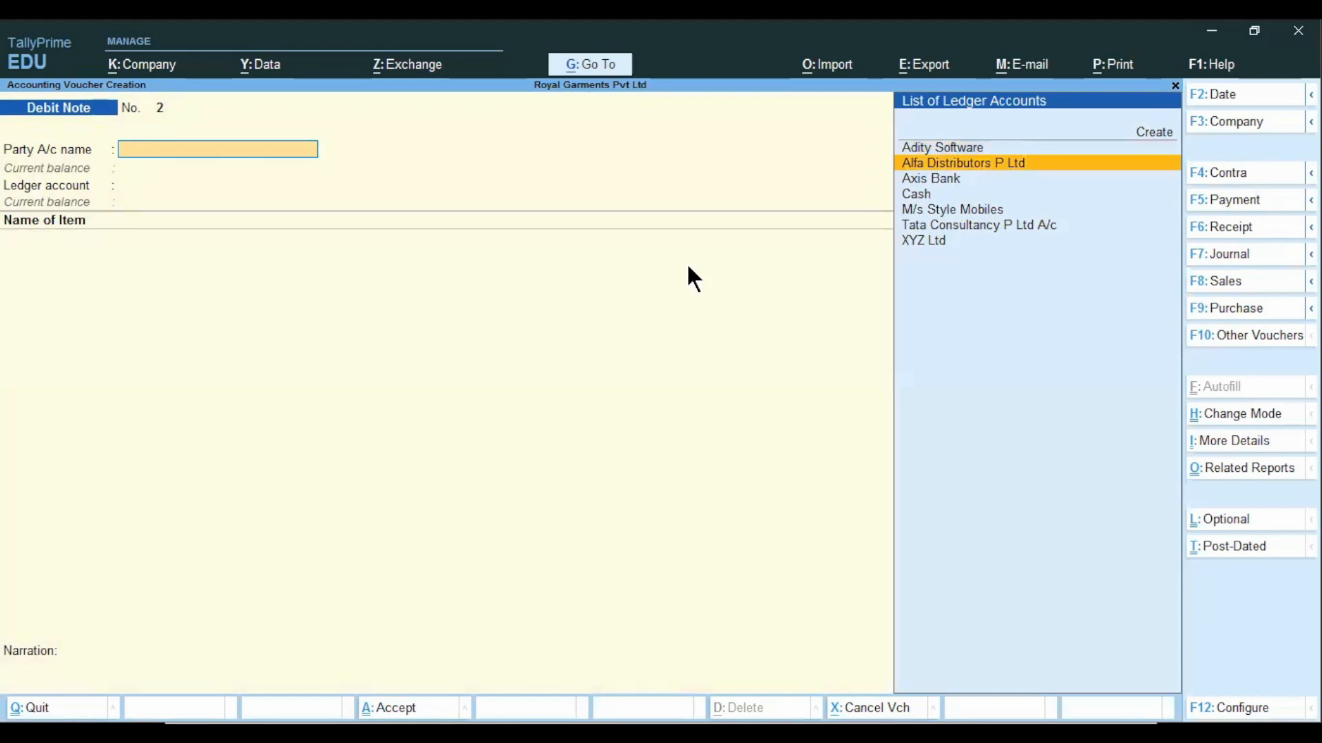
key(Return)
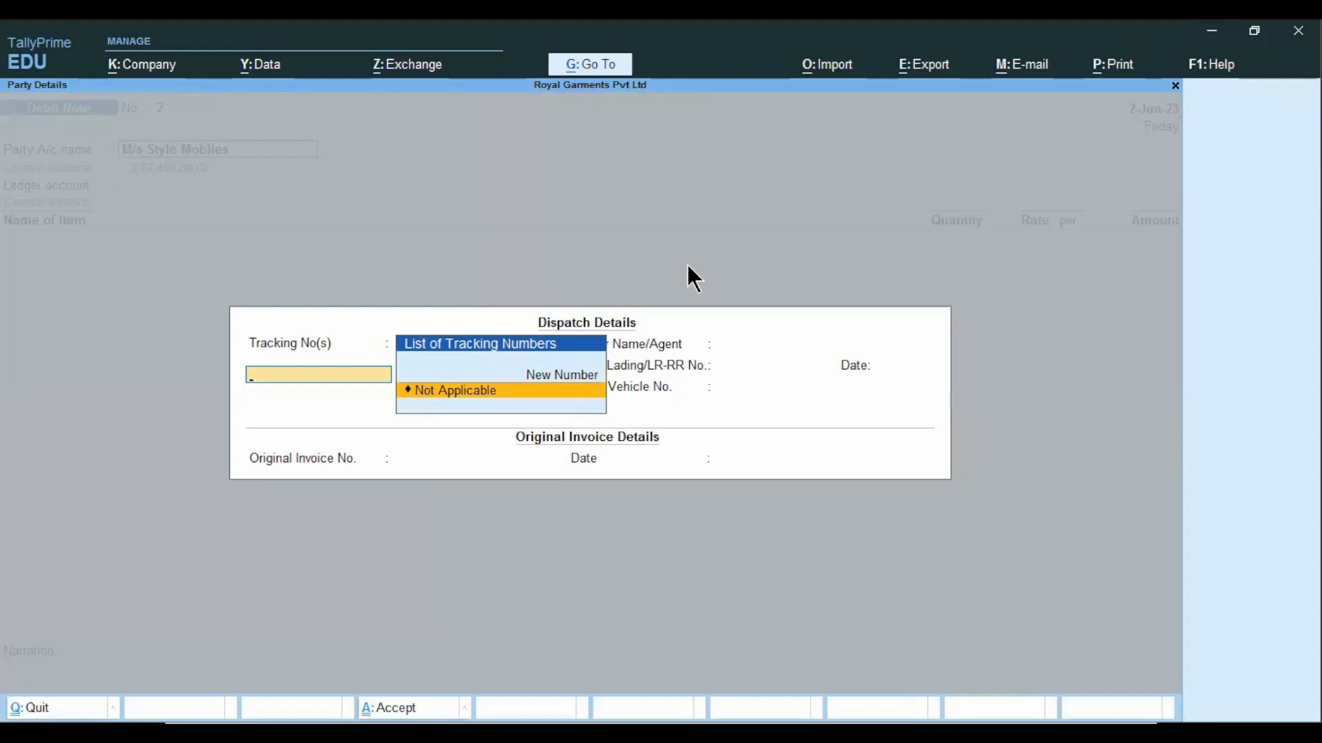
key(Return)
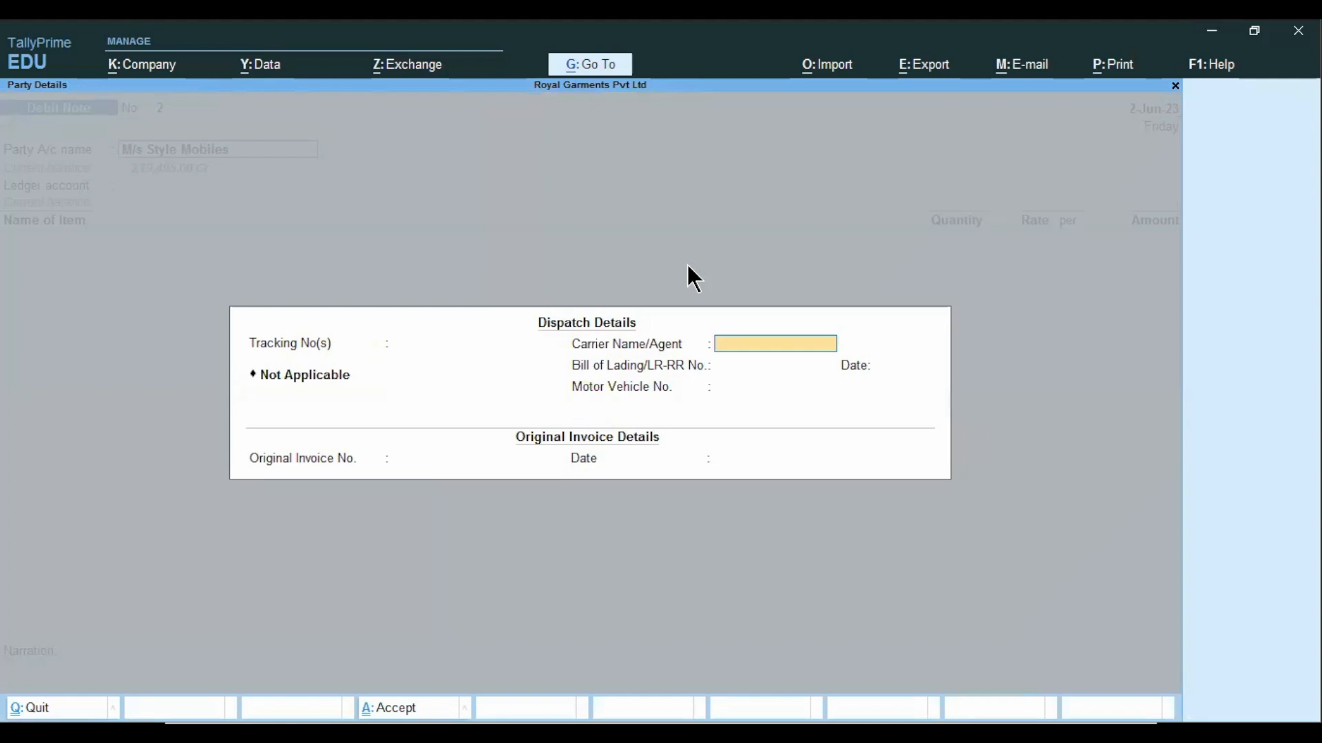
key(Return)
key(Return)
key(Return)
key(Return)
key(Return)
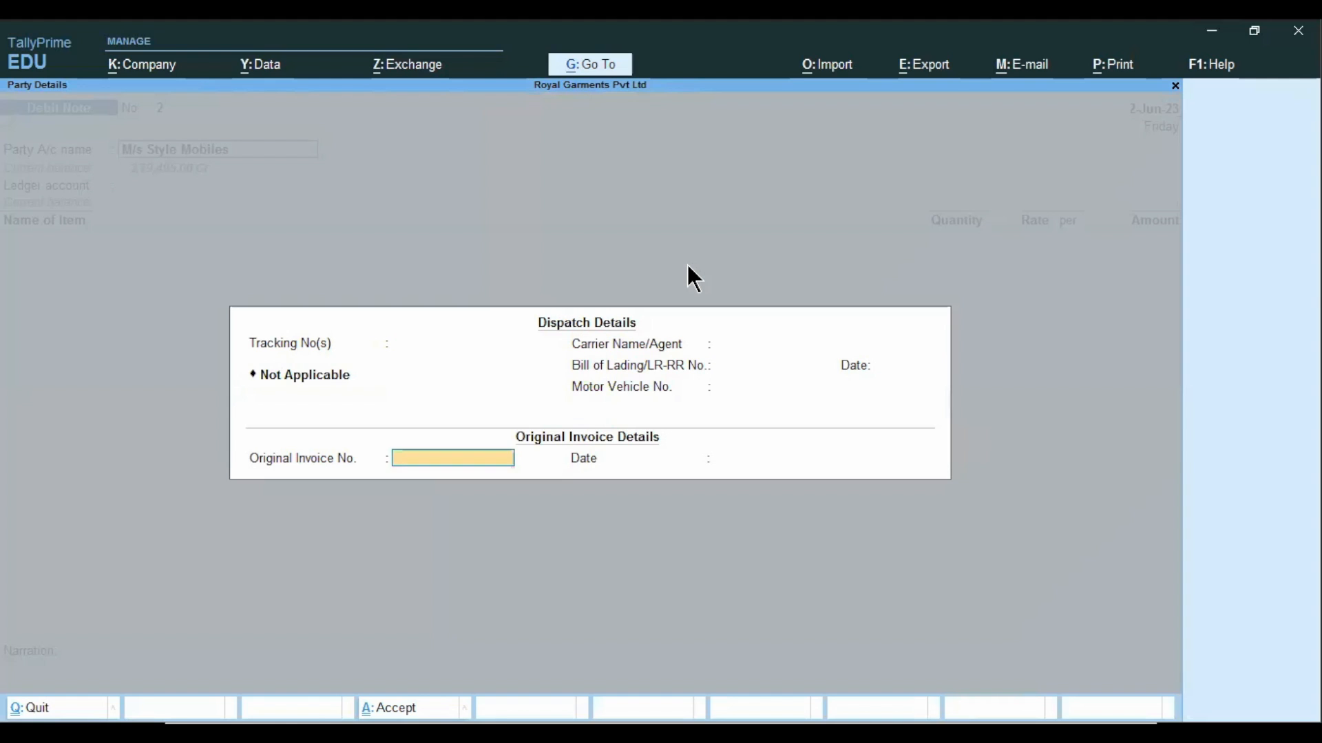
key(Return)
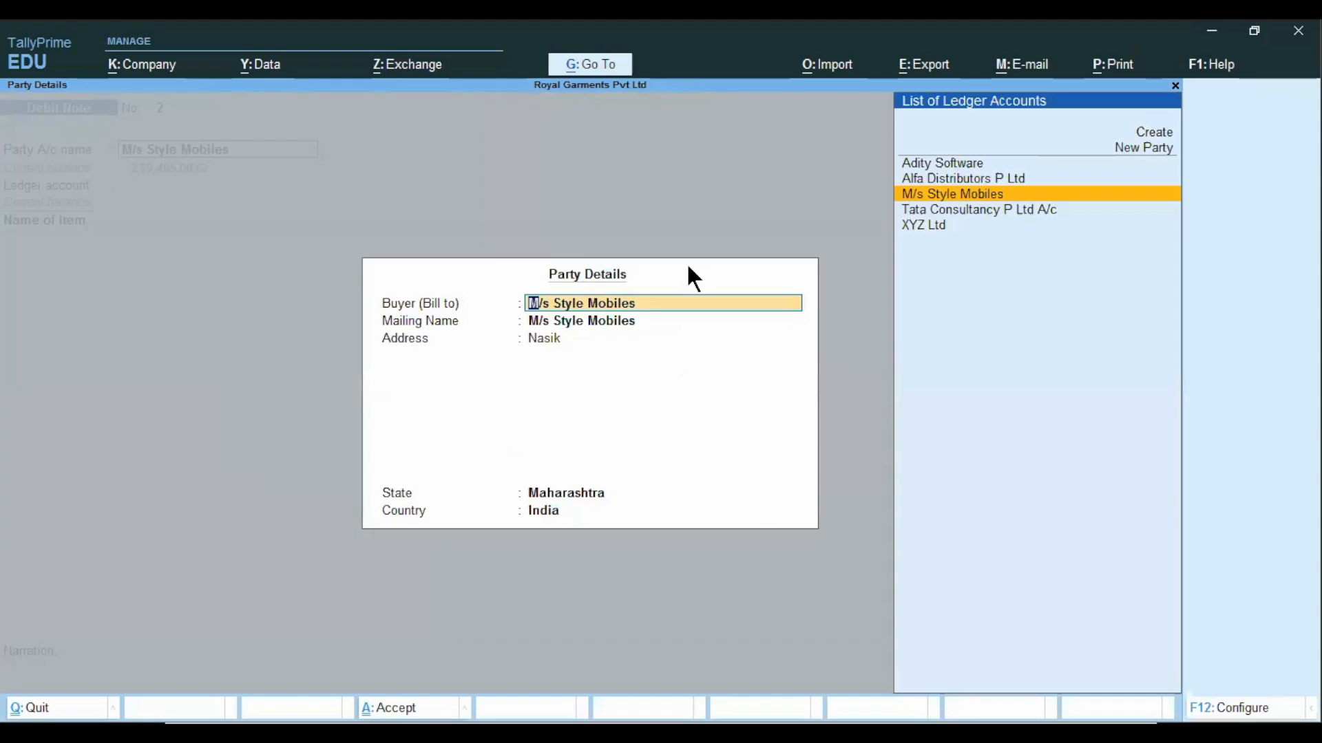
Accept the party details and use Purchase Return A/c as the debit note's ledger account.
key(ctrl)
key(ctrl)
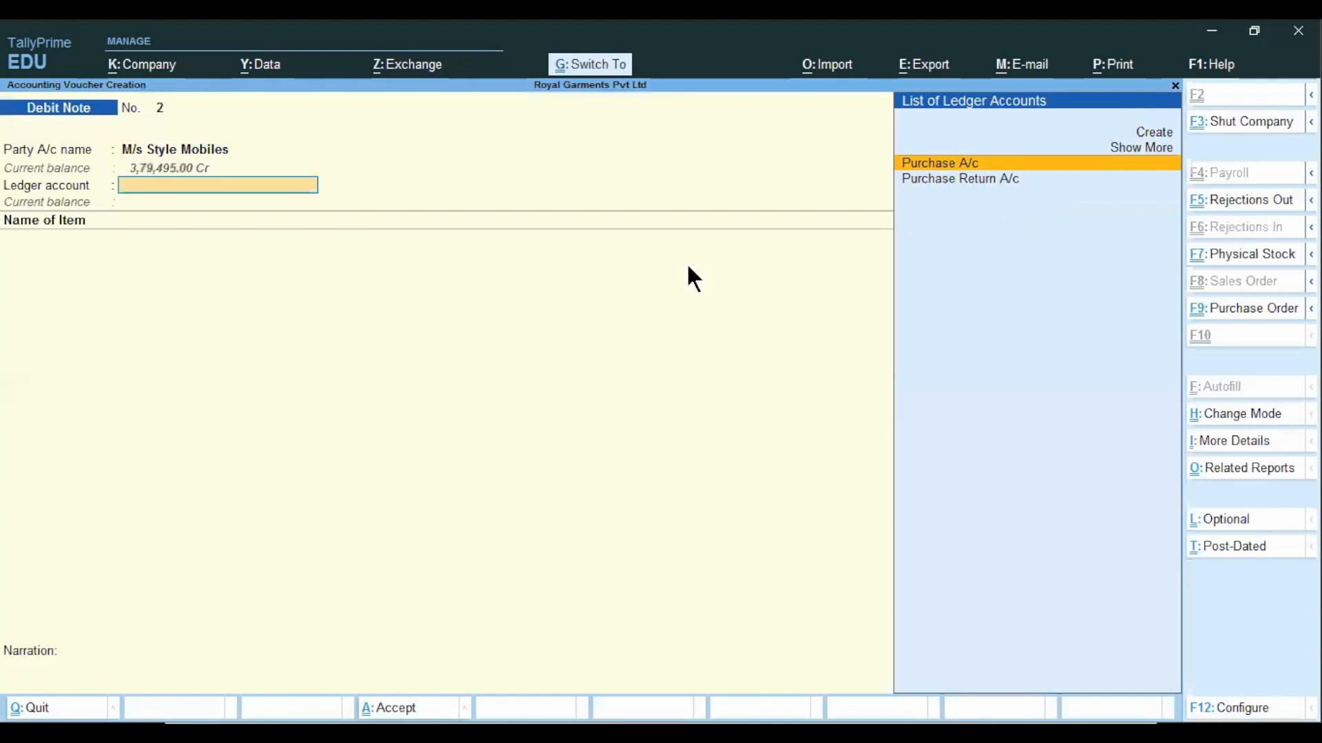
key(ctrl+a)
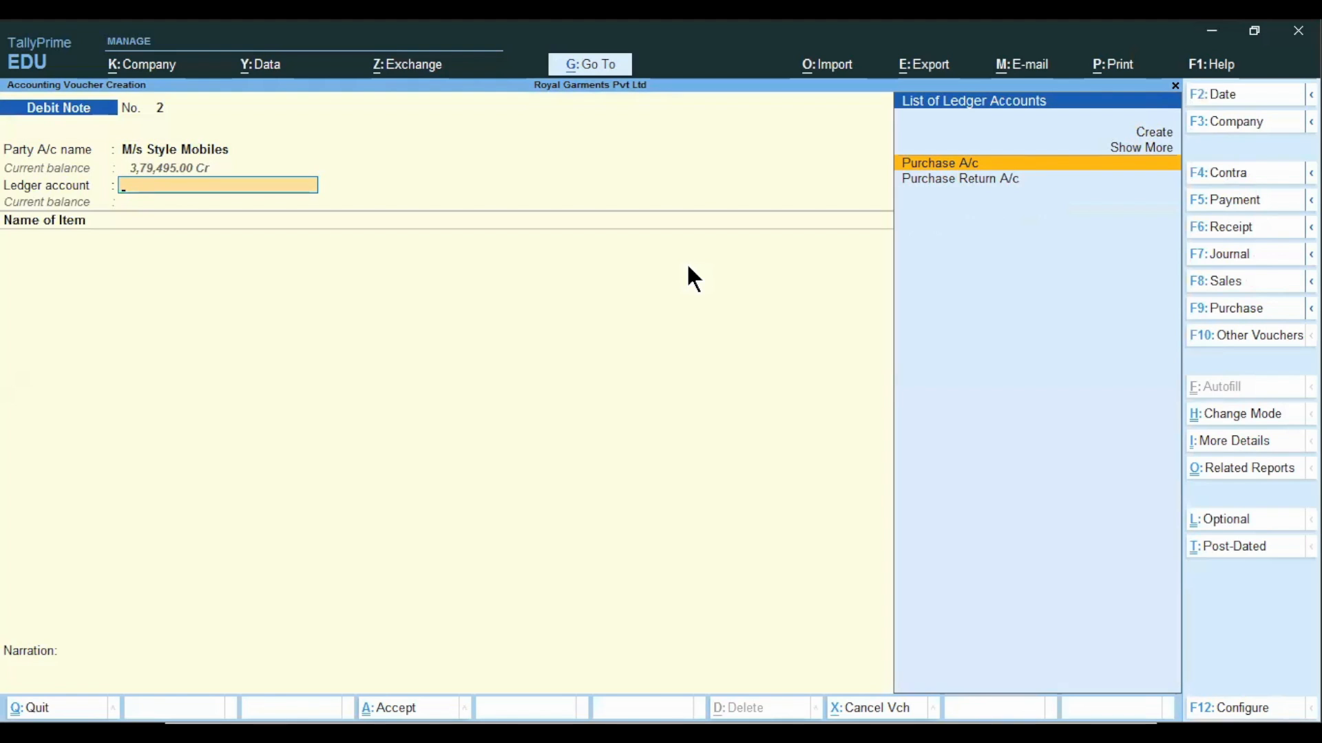
key(Down)
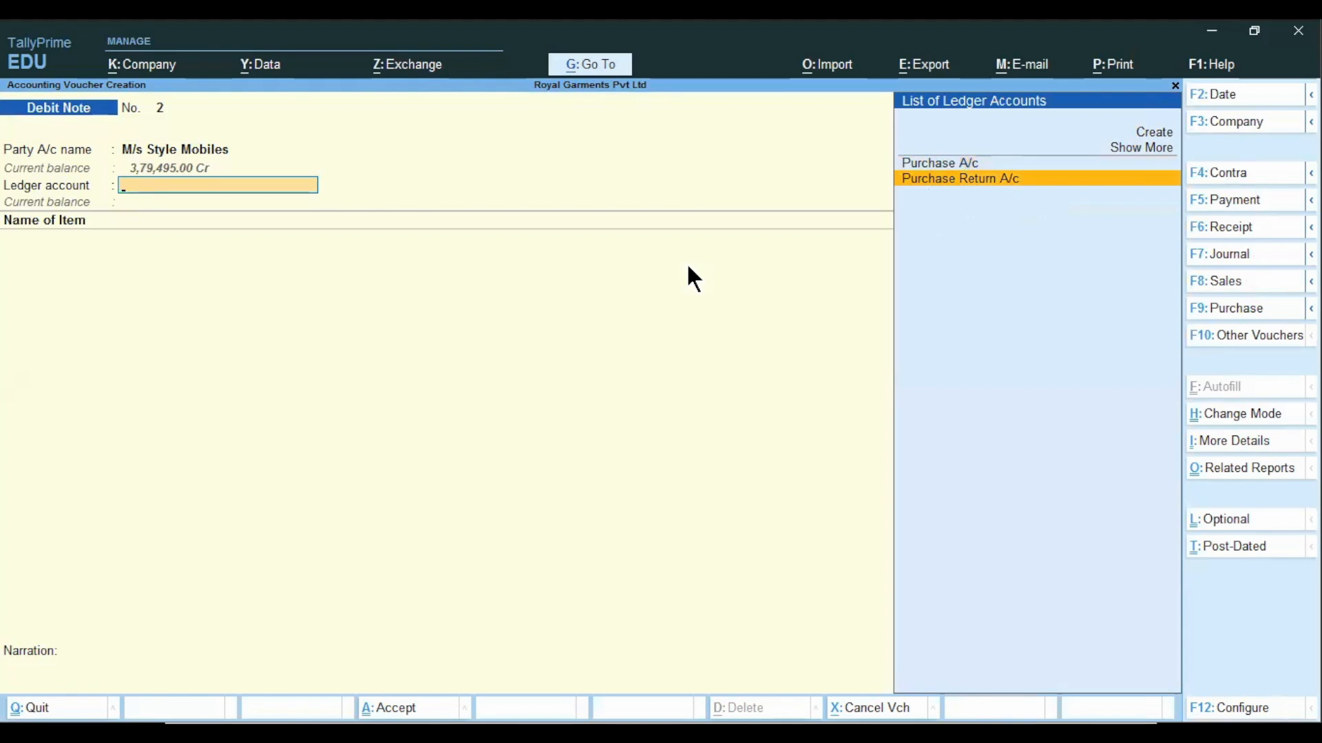
key(Return)
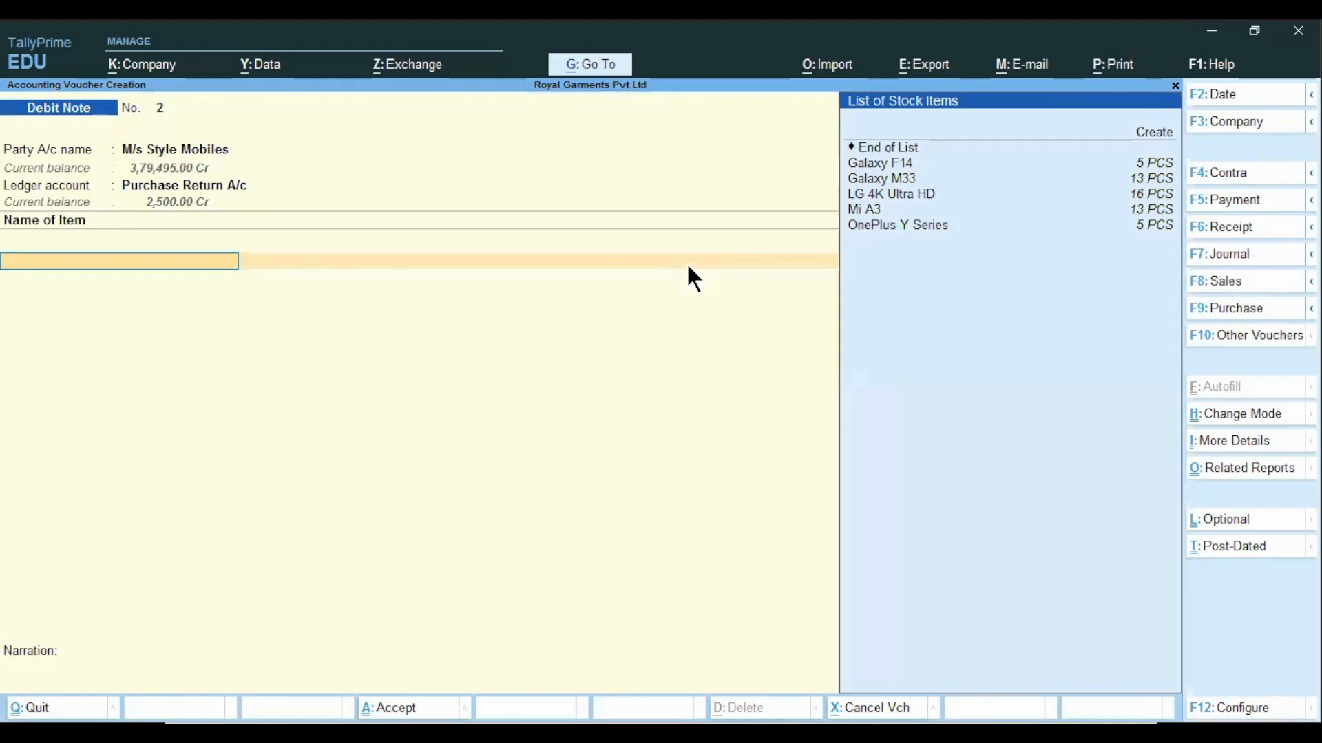
Add Galaxy M33 to the debit note from the M G Road godown, with tracking and order numbers Not Applicable.
key(Down)
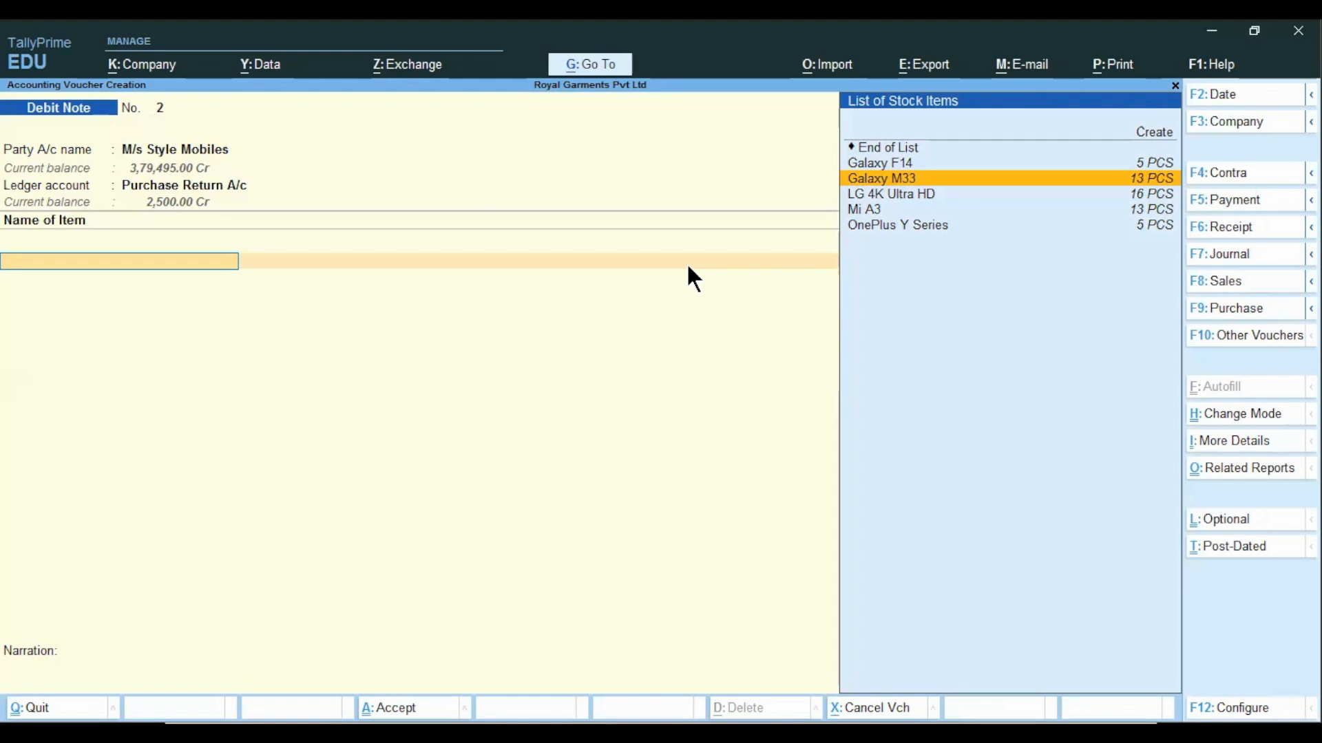
key(Return)
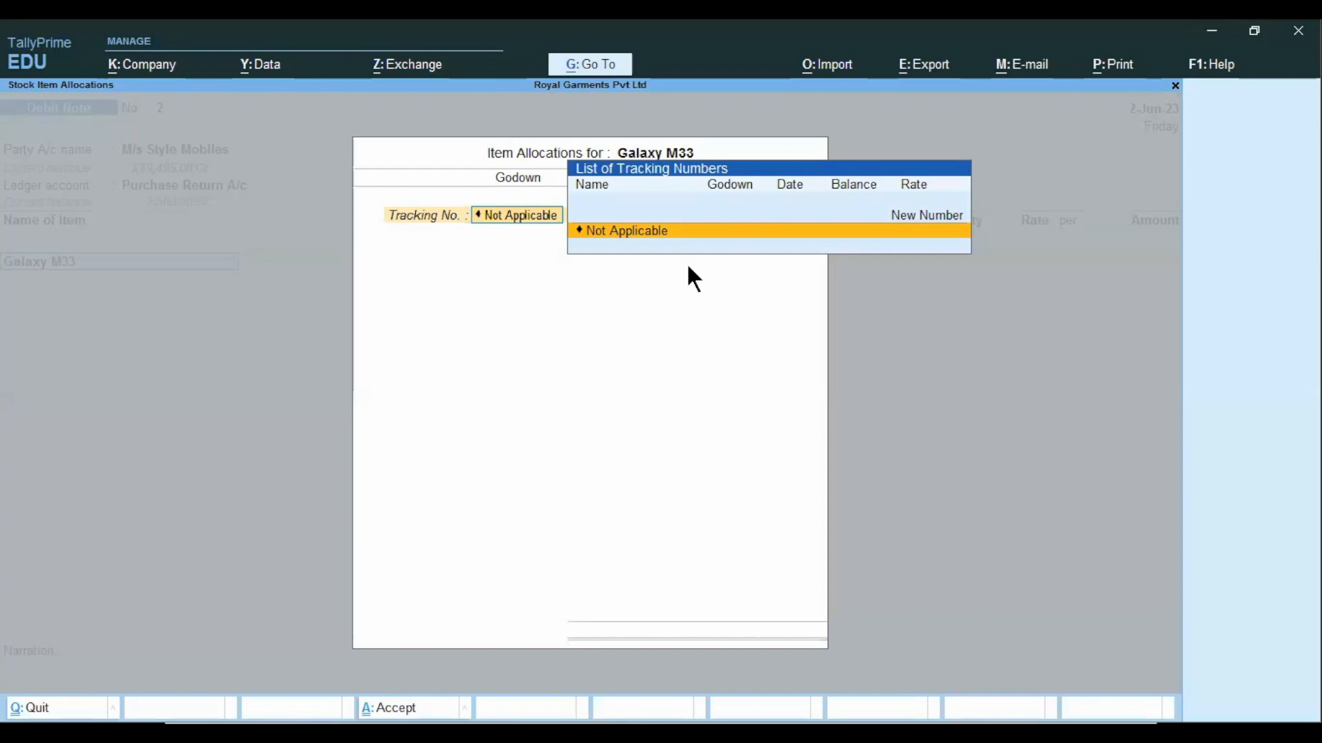
key(Return)
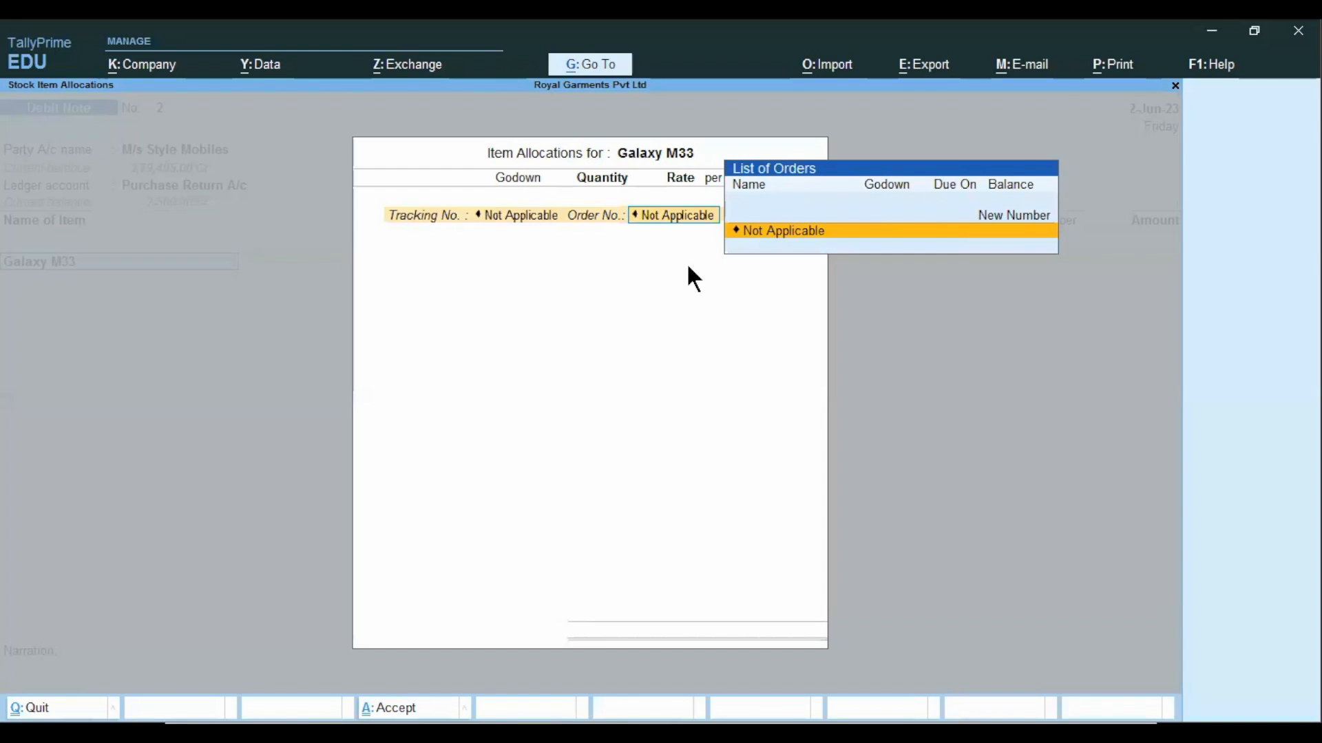
key(Return)
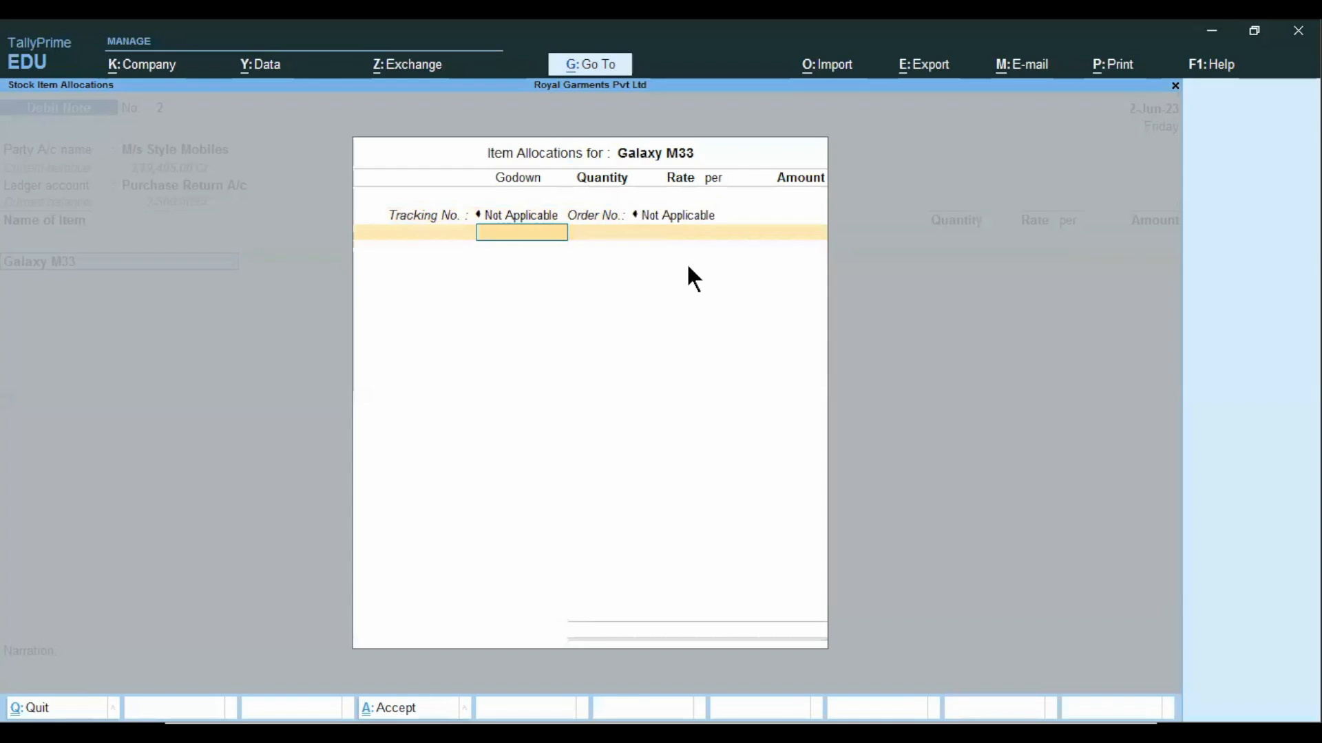
key(Down)
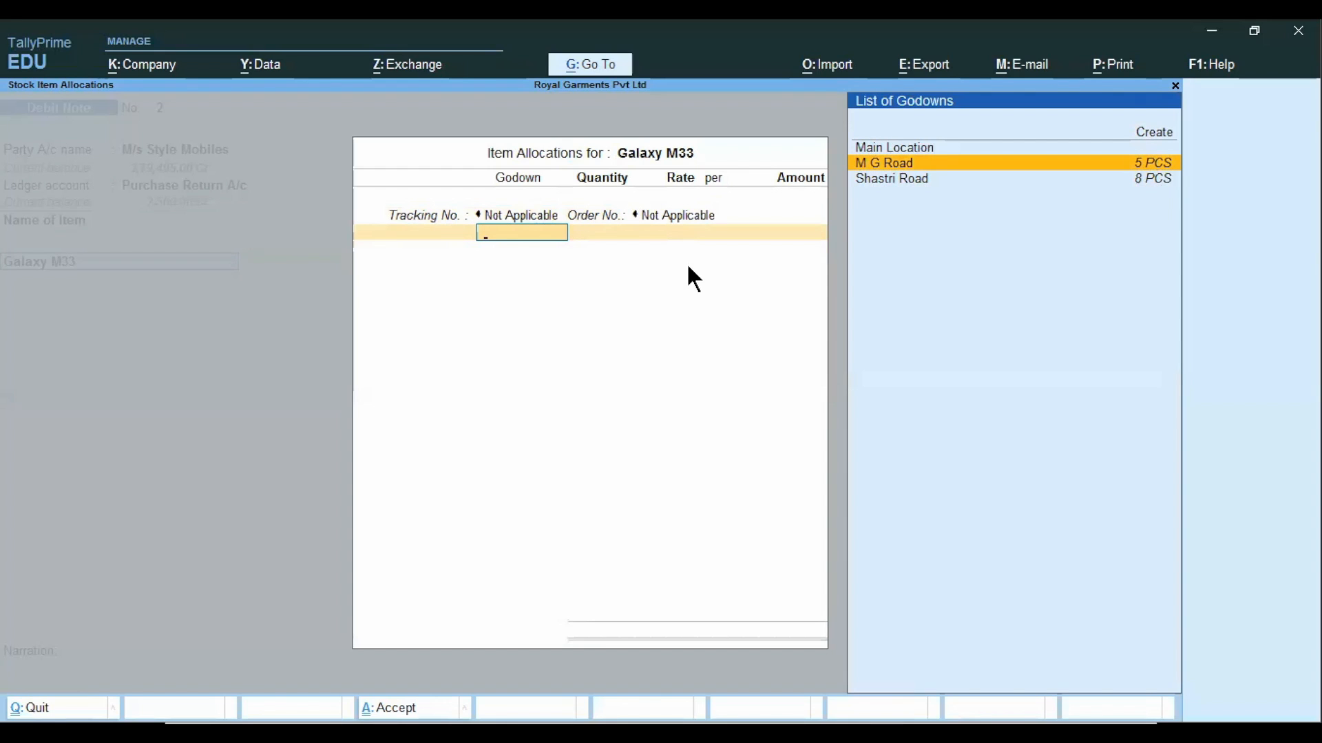
key(Return)
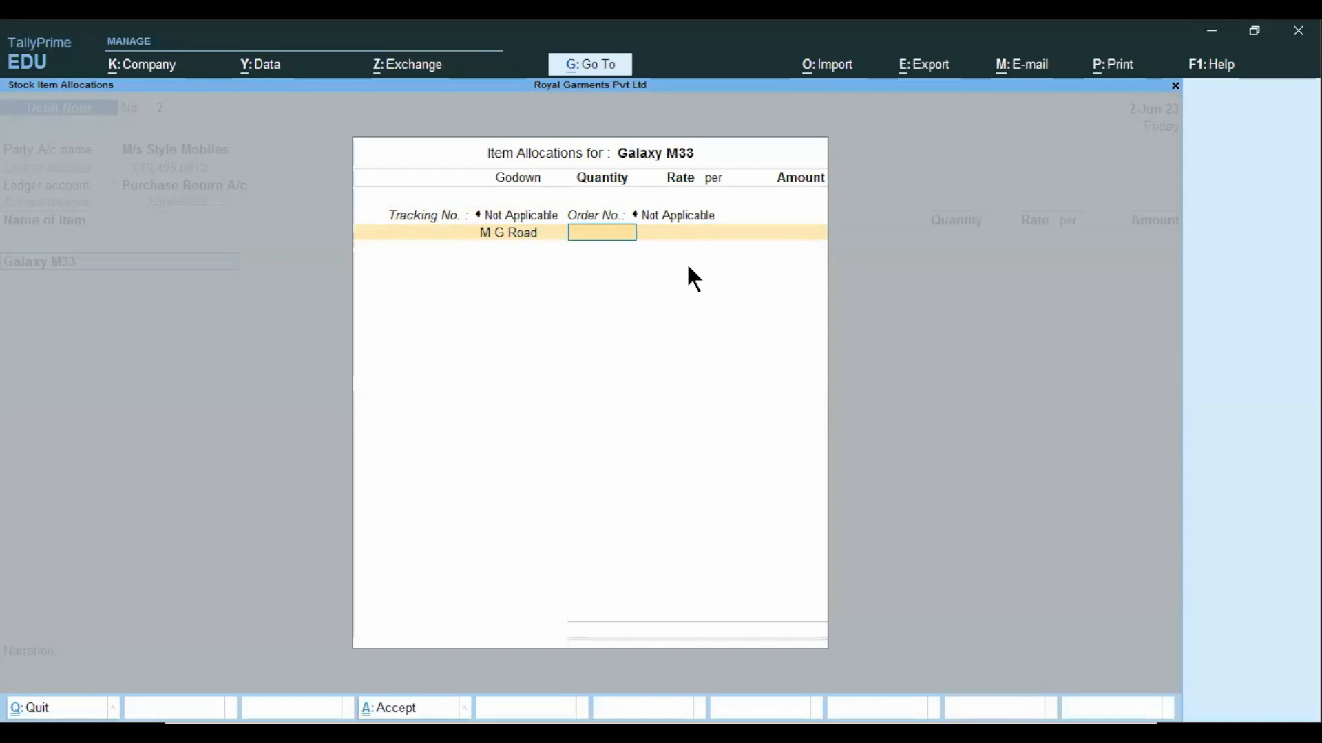
Set the returned Galaxy M33 quantity to 4 PCS at a rate of 19,499.00 and end the item list.
text(4)
key(Return)
key(Return)
key(Return)
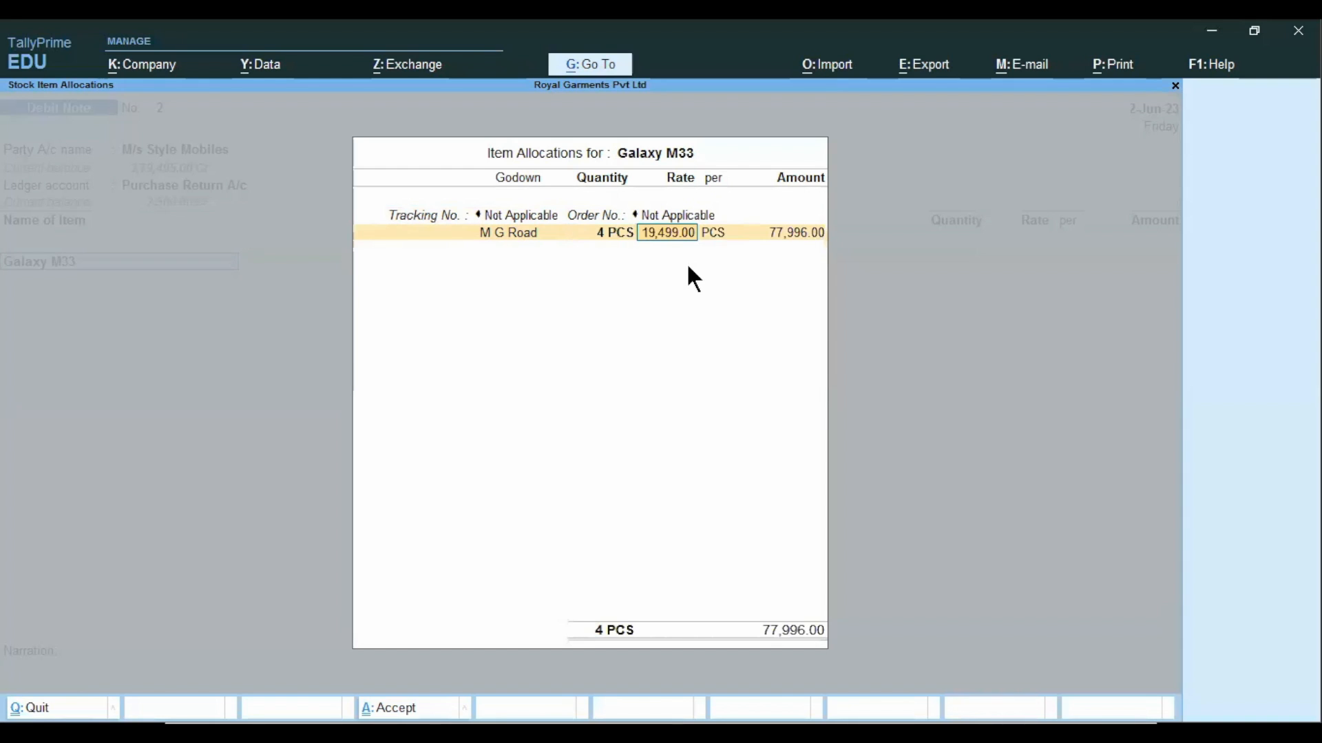
key(Return)
key(Return)
key(Return)
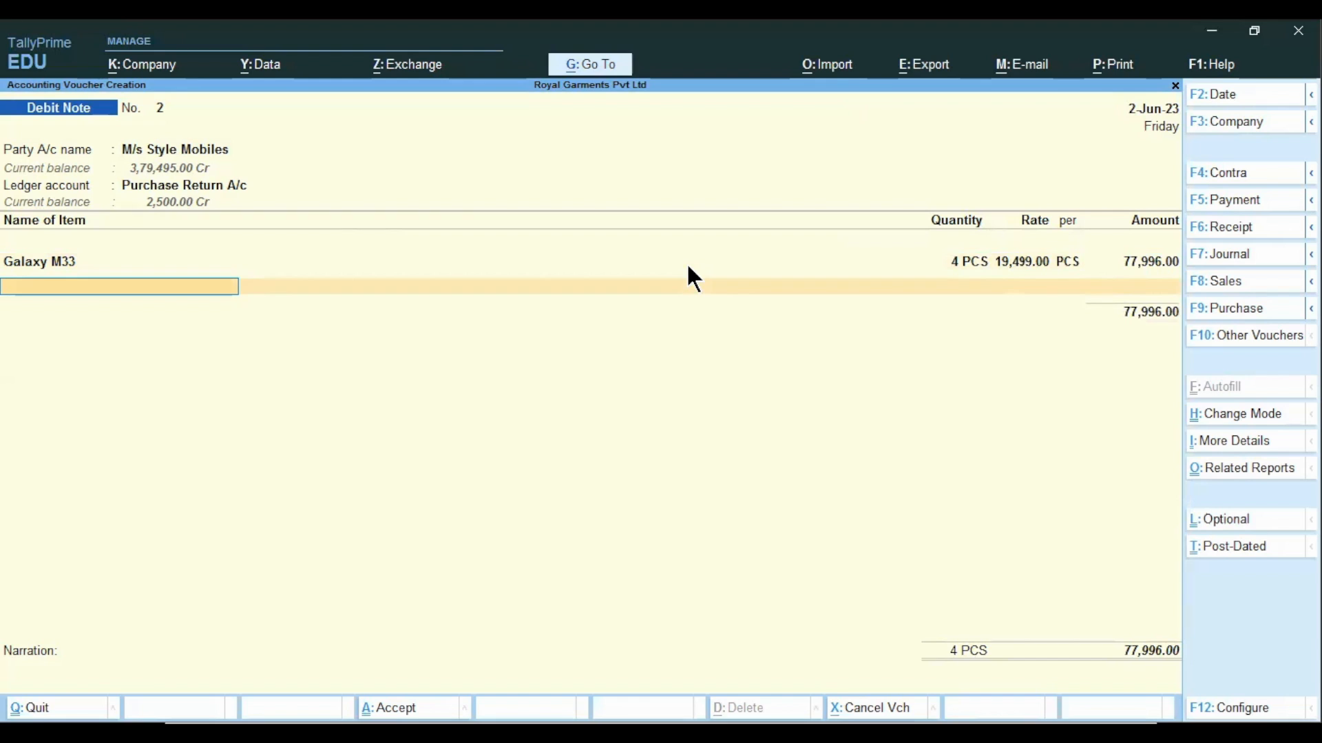
key(Return)
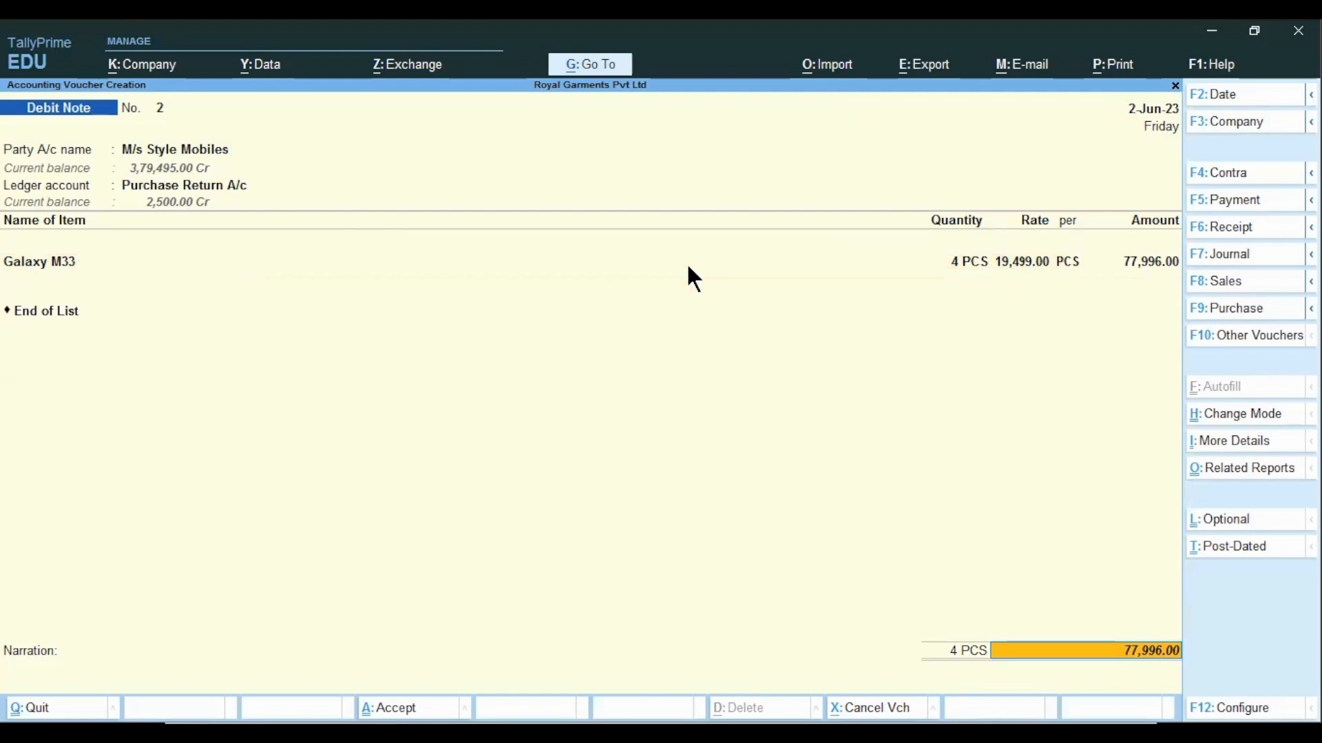
Allocate the debit note amount as Agst Ref to M/s Style Mobiles' pending bill SM/Inv/100.
key(Return)
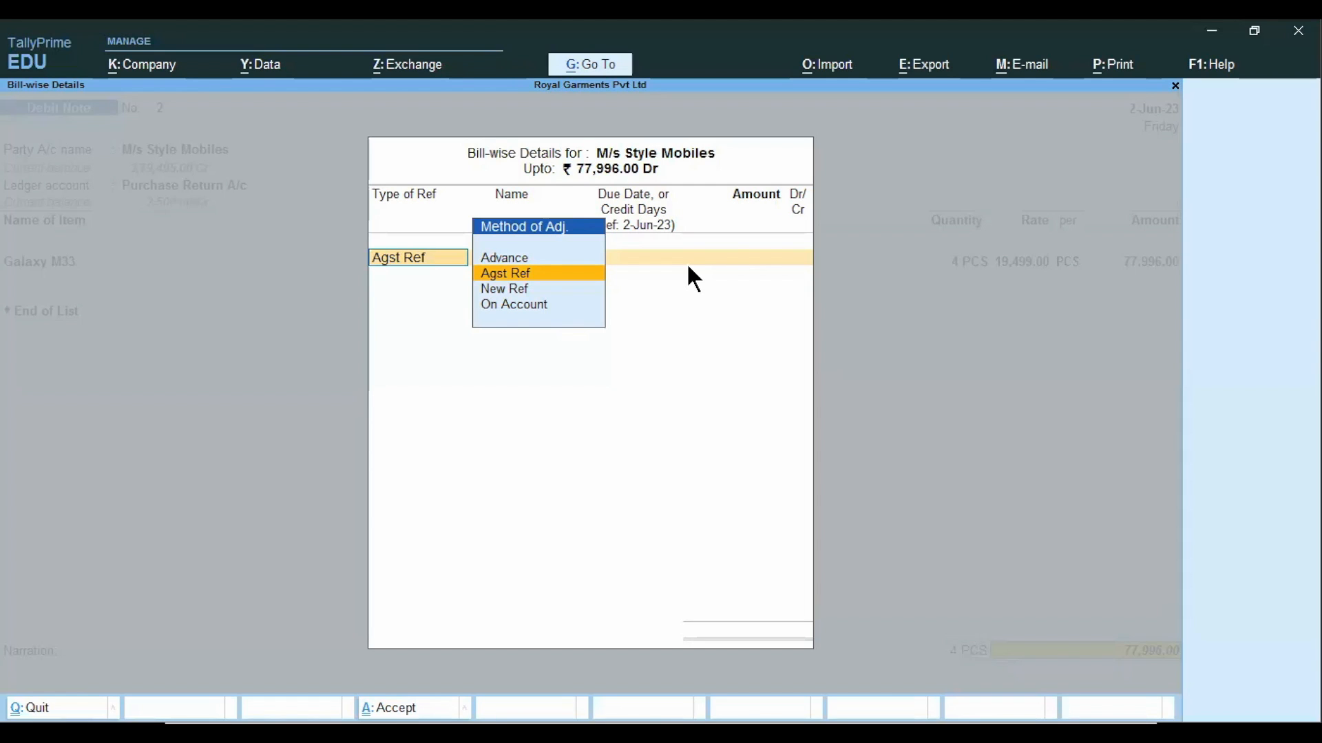
key(Down)
key(Up)
key(Return)
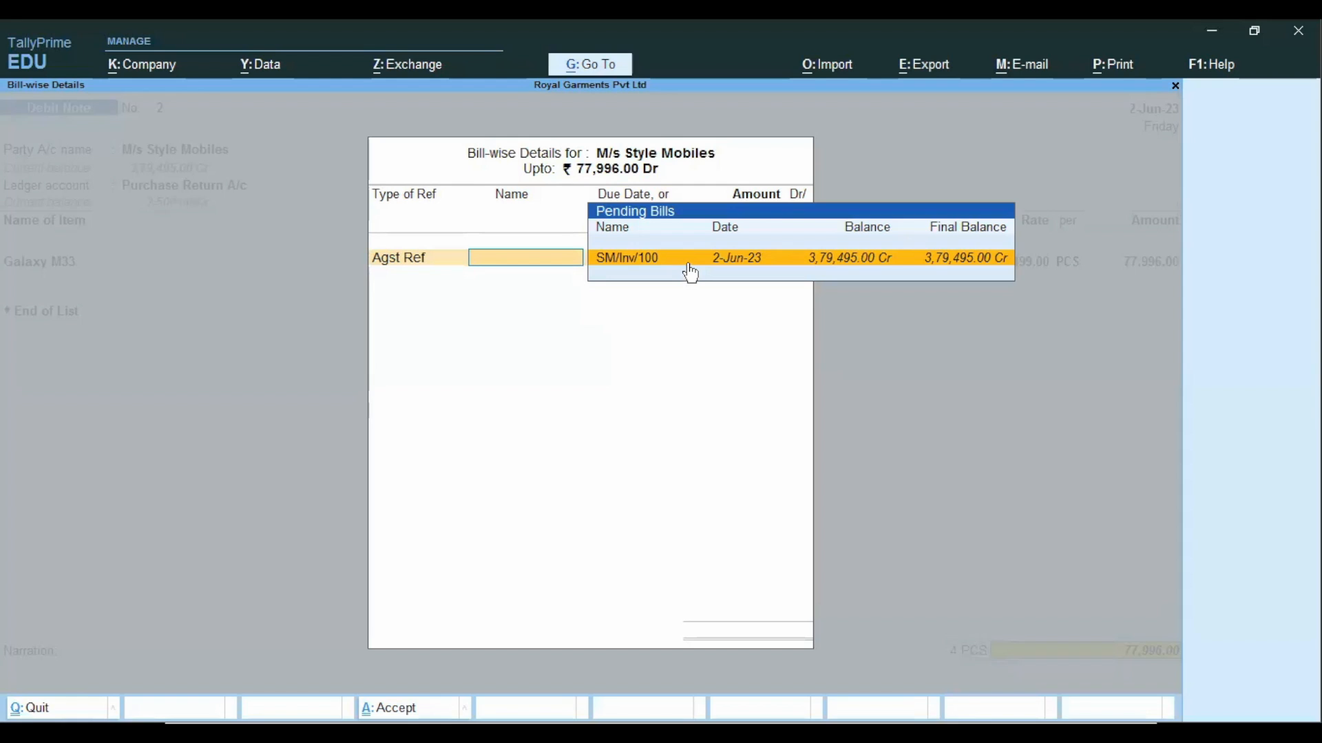
click(687, 265)
key(Return)
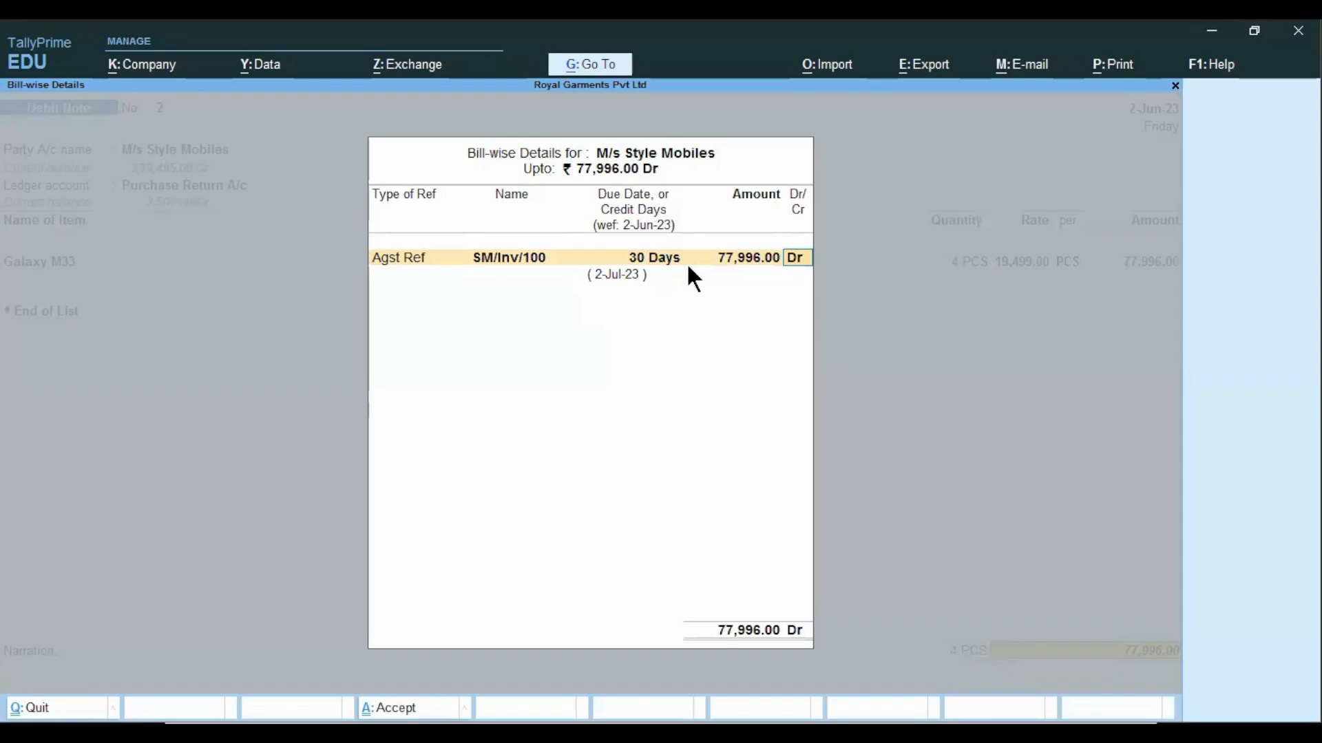
key(Return)
Enter the narration "being goods rejected" and save the debit note.
text(being goods rejected)
key(Return)
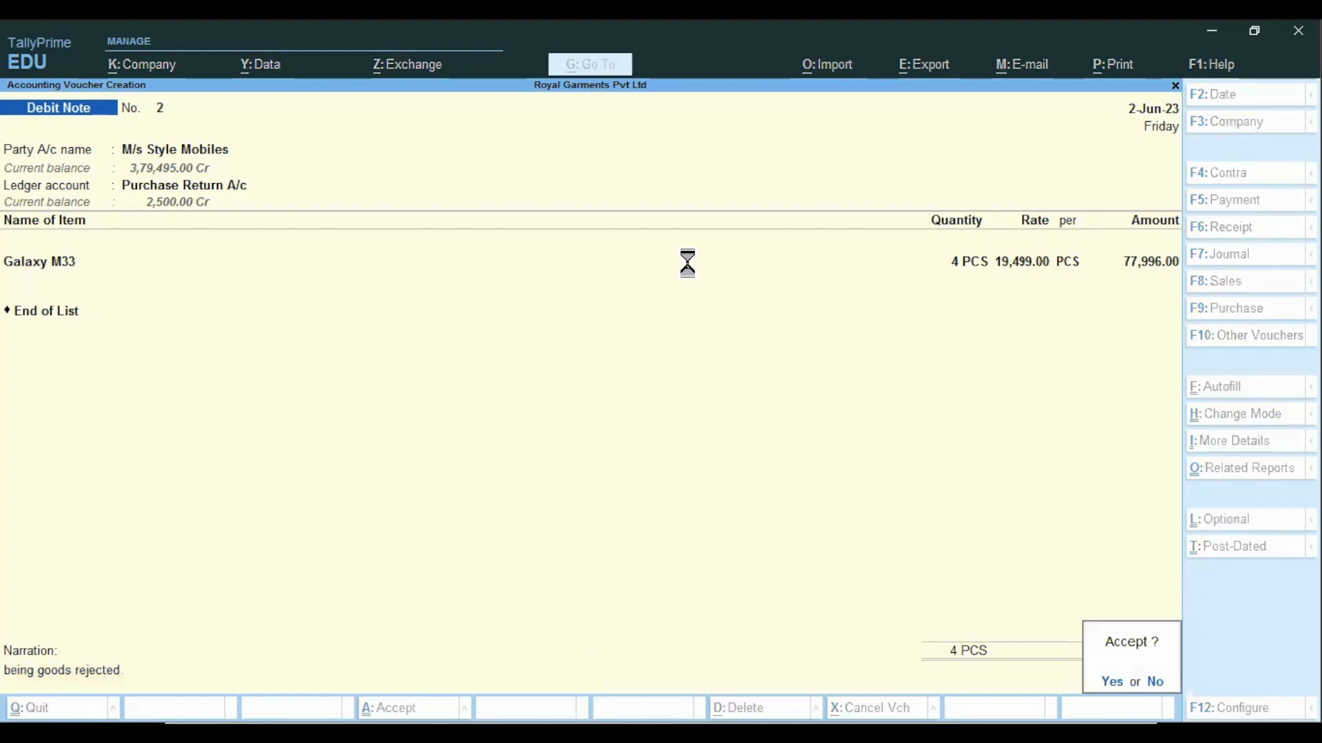
key(Return)
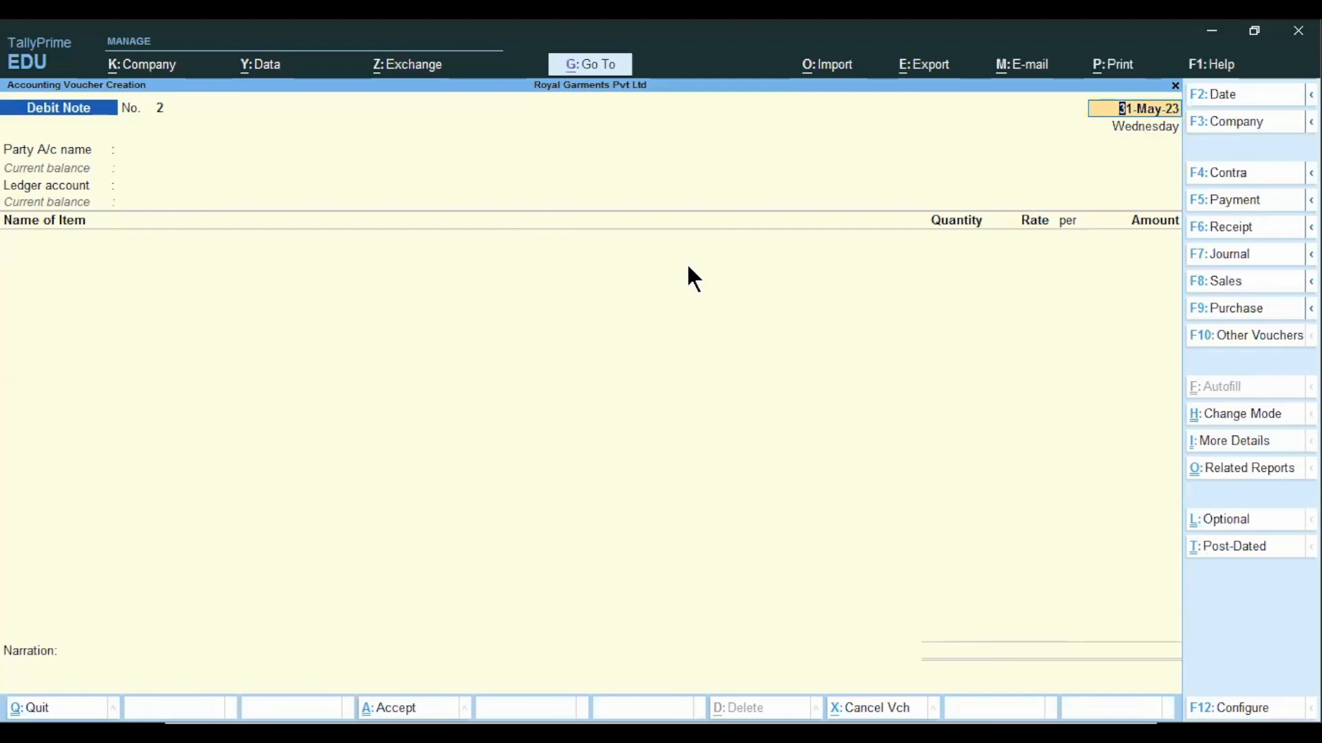
Switch to the presentation and advance to the Reports slide.
key(alt)
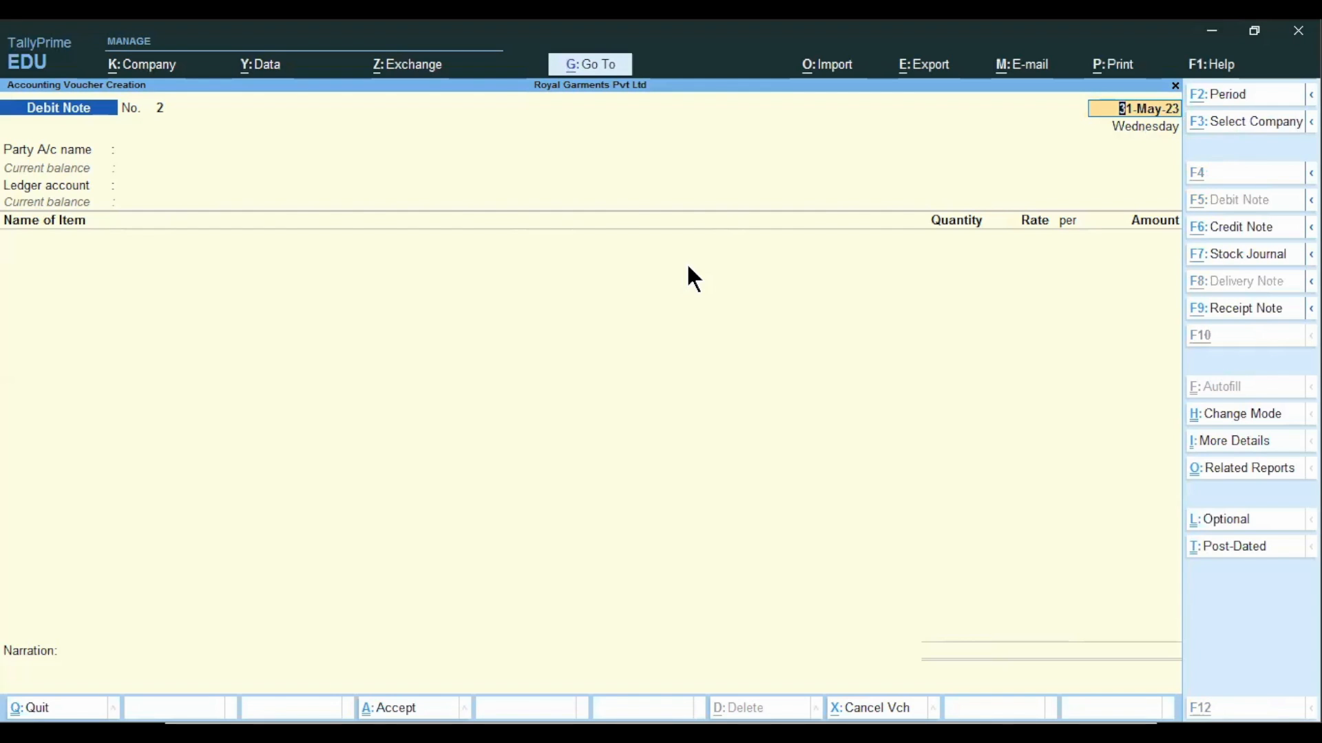
key(alt+Tab)
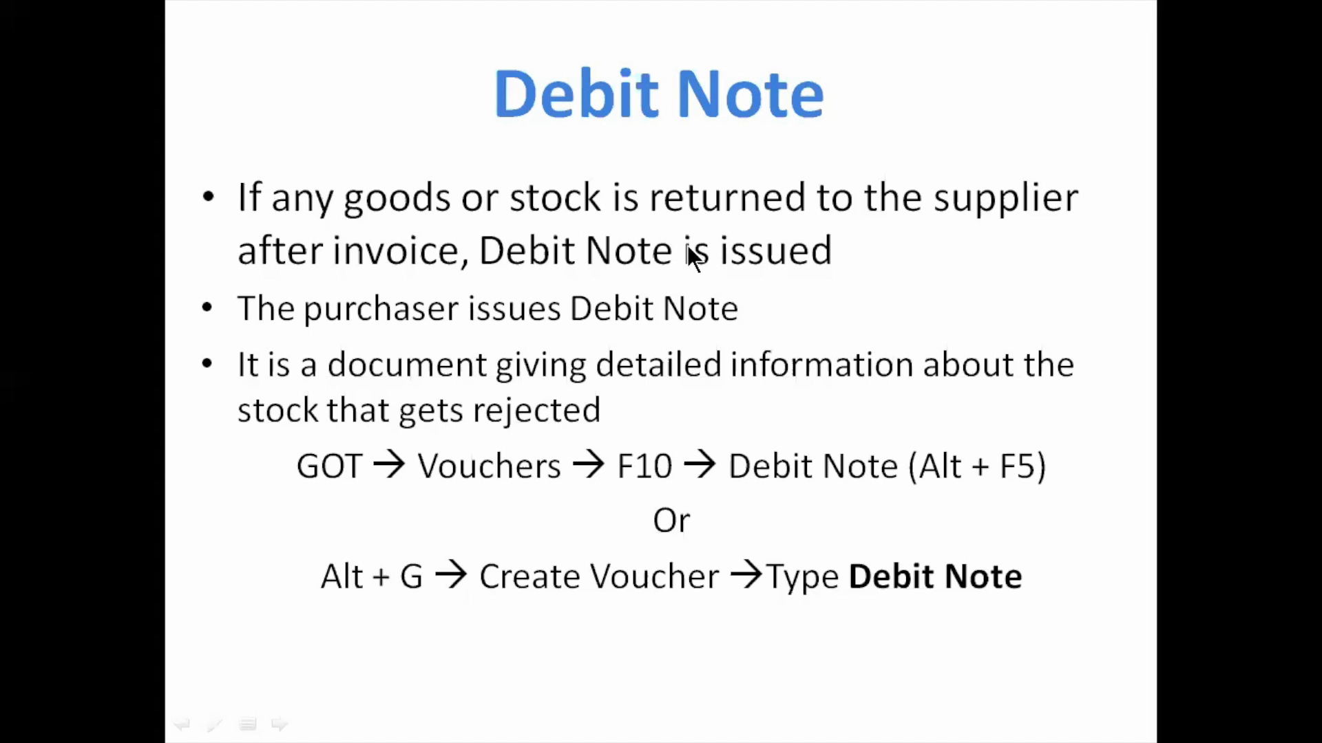
key(Right)
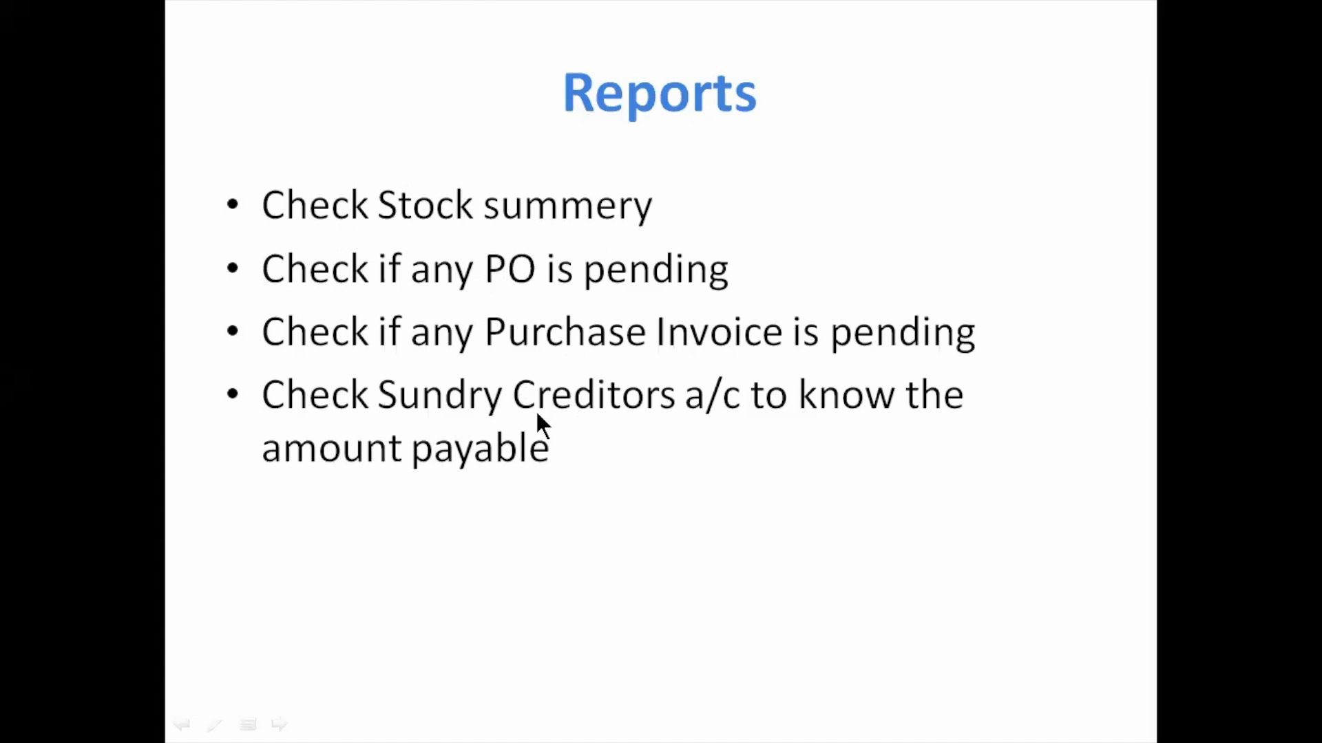
Return to TallyPrime, leave the blank debit note and examine the Mobile Phones group in the Stock Summary.
key(alt+Tab)
key(Escape)
key(y)
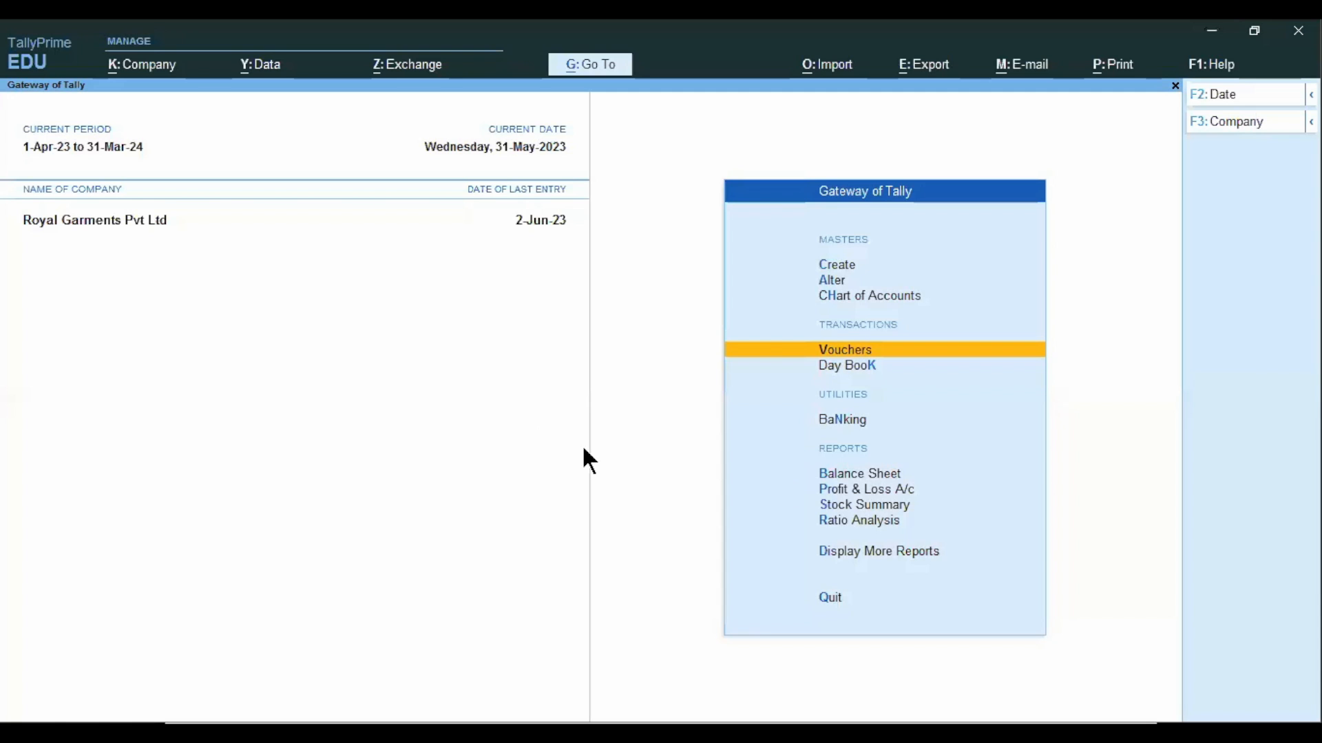
click(802, 499)
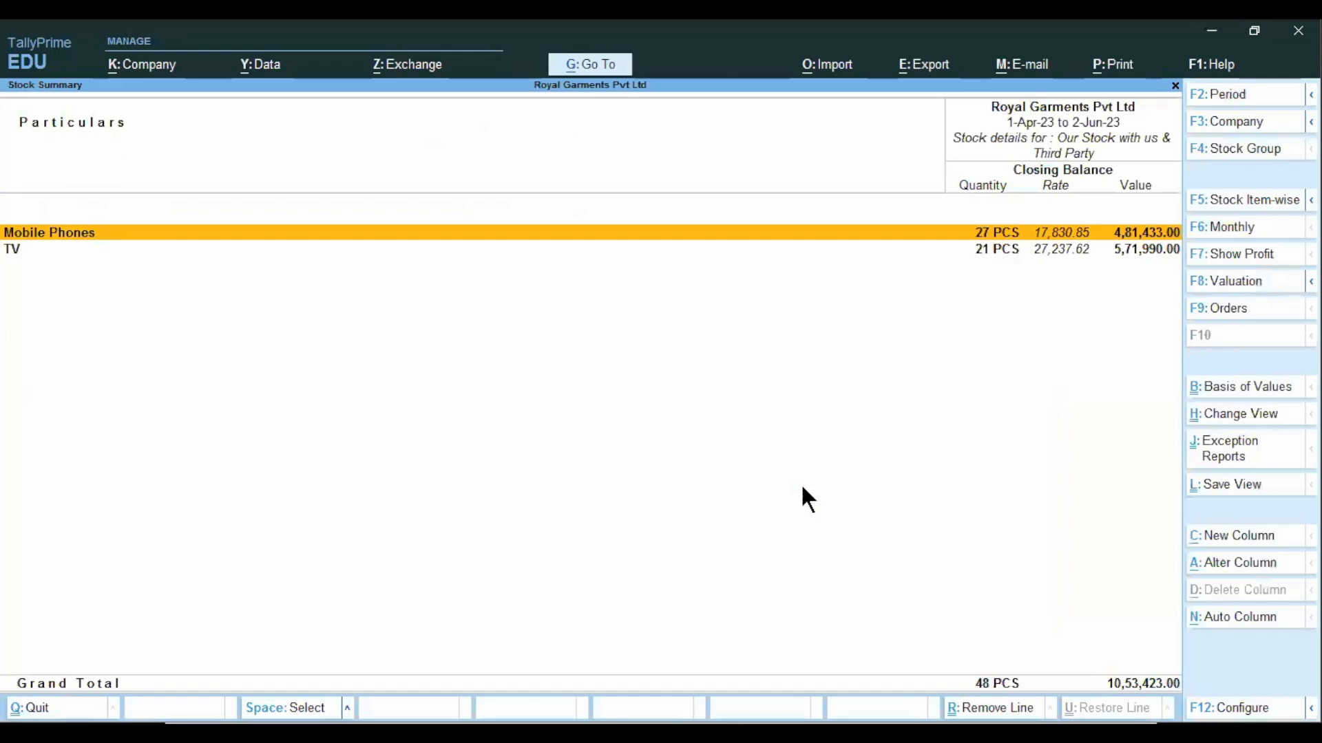
key(Return)
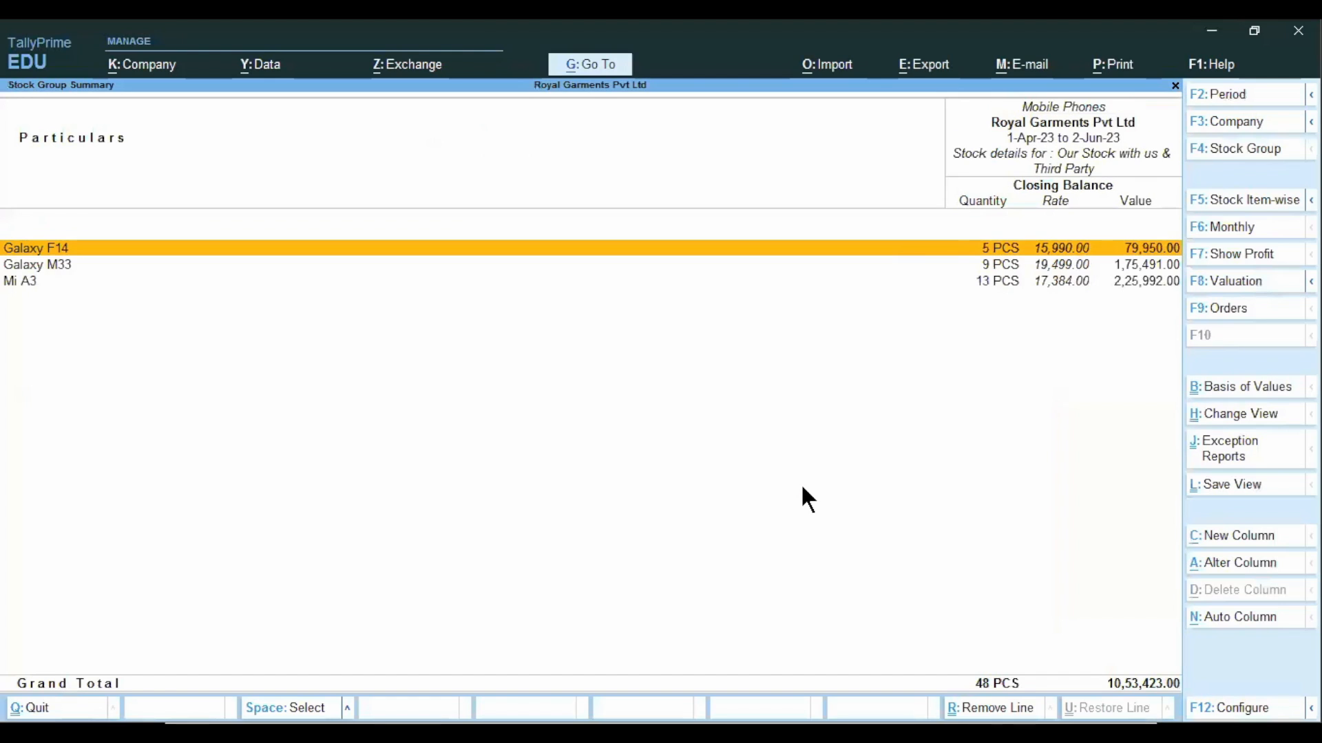
key(Down)
key(Down)
key(Up)
key(Up)
key(Down)
key(Down)
key(Up)
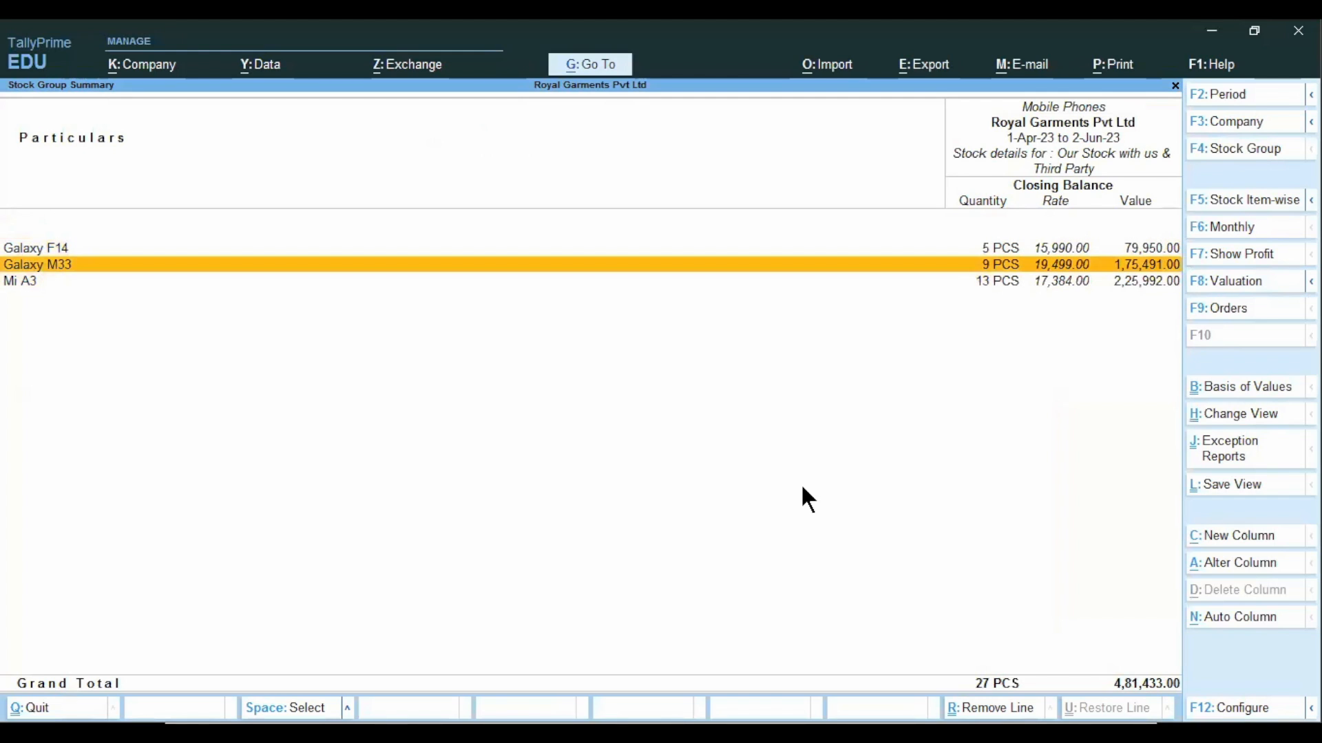
Review Galaxy M33's monthly summary and its June purchase and debit note vouchers, ending back at the Stock Summary.
key(Return)
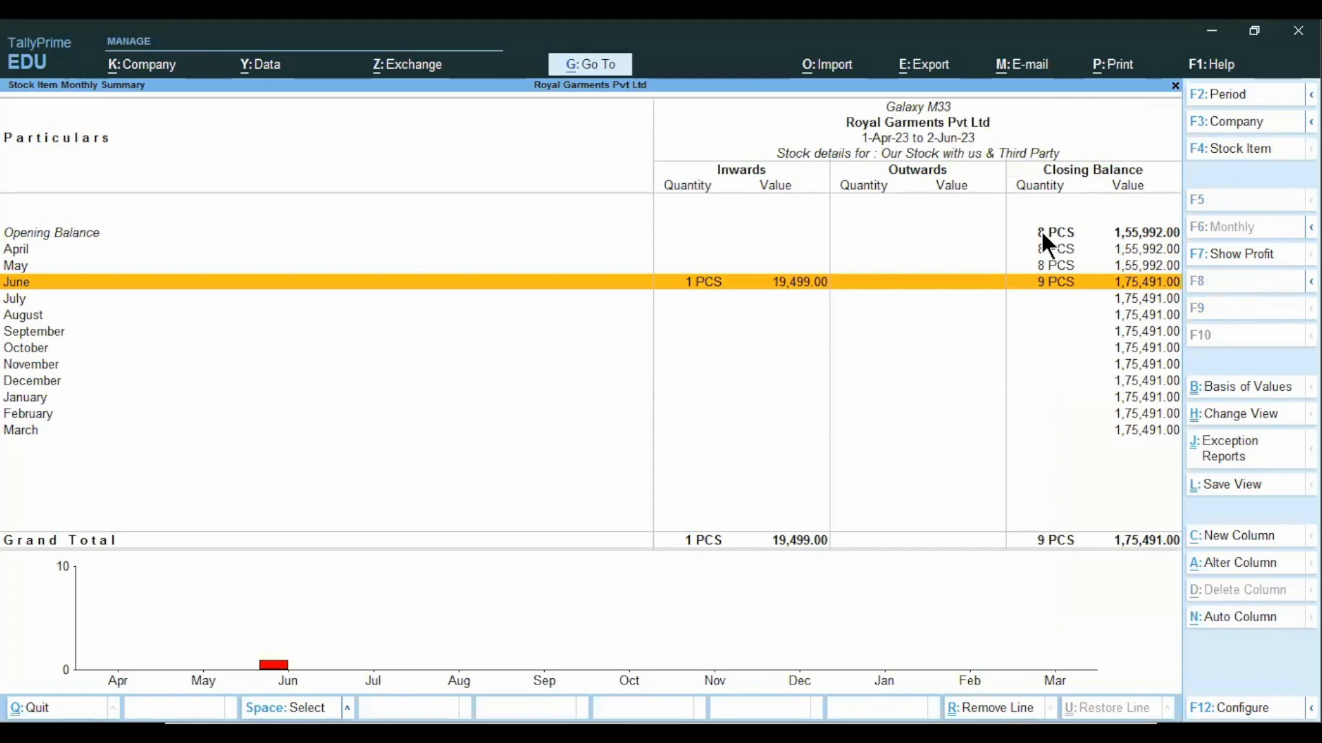
click(726, 286)
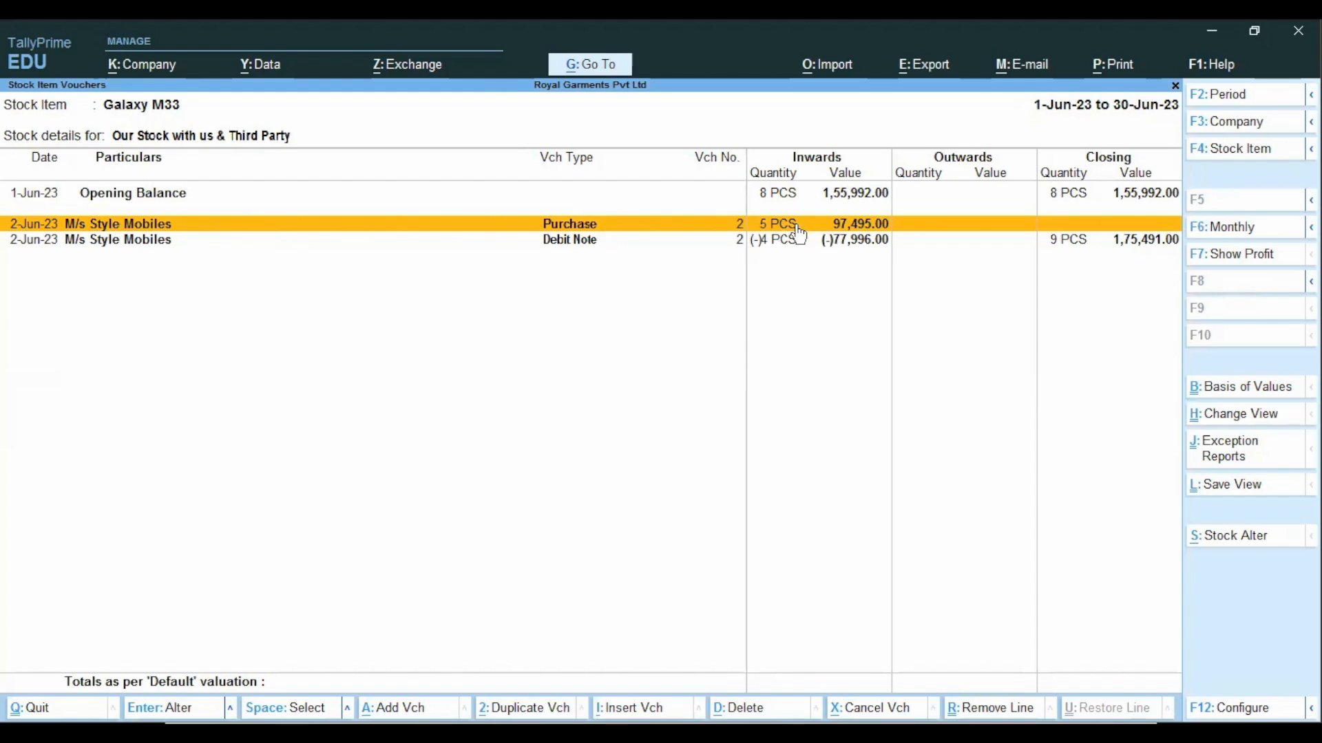
click(563, 246)
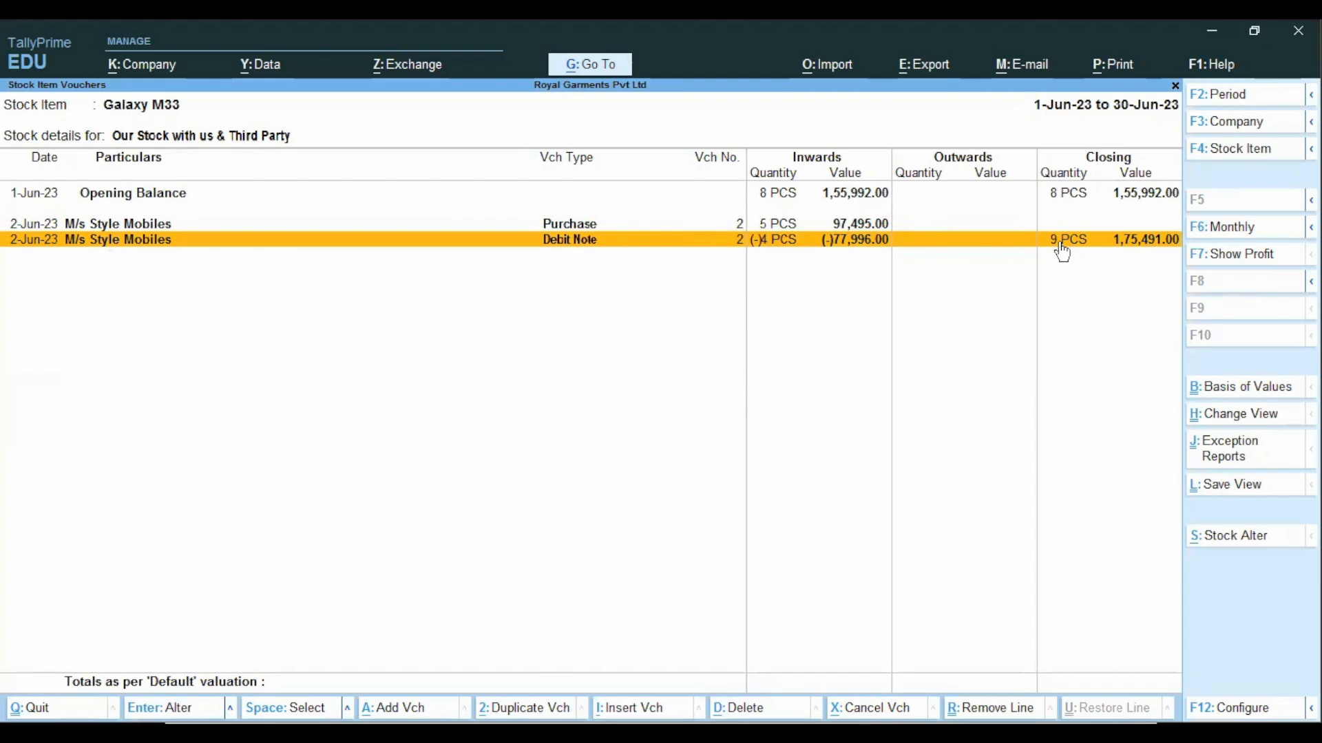
key(Escape)
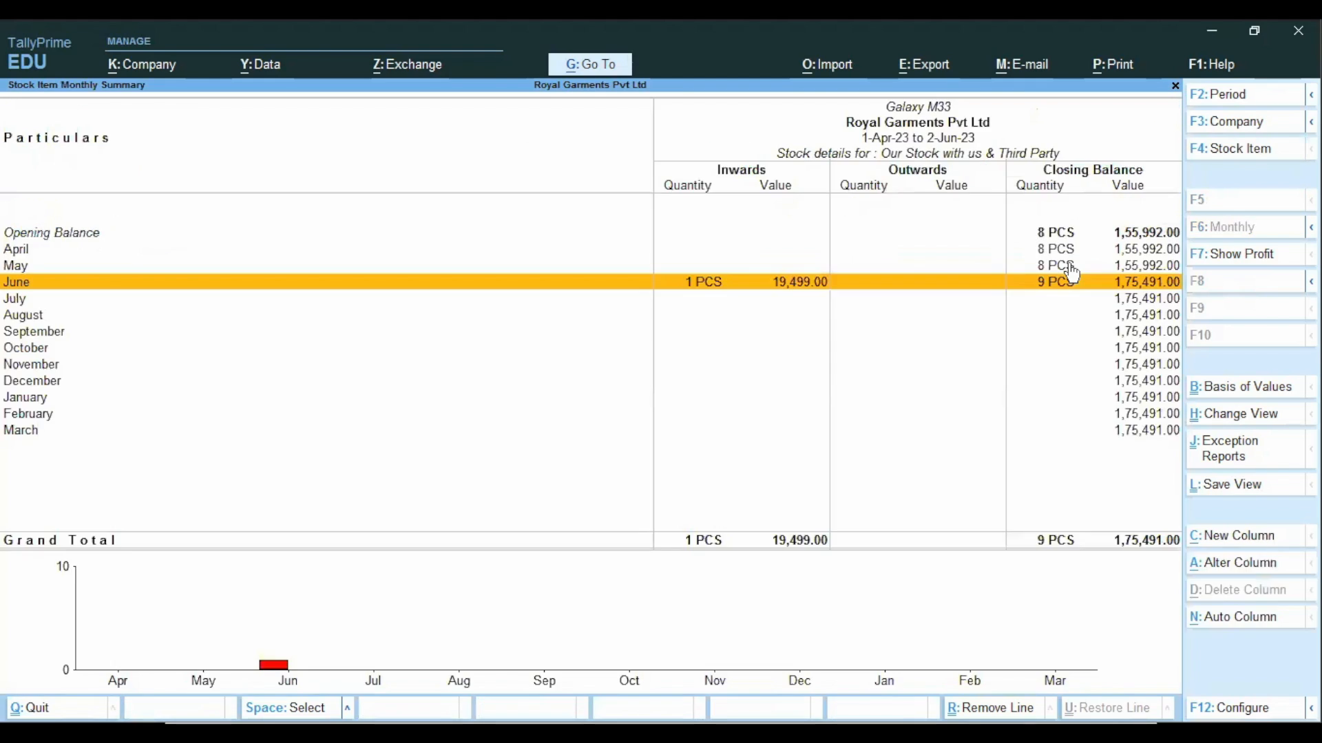
key(Escape)
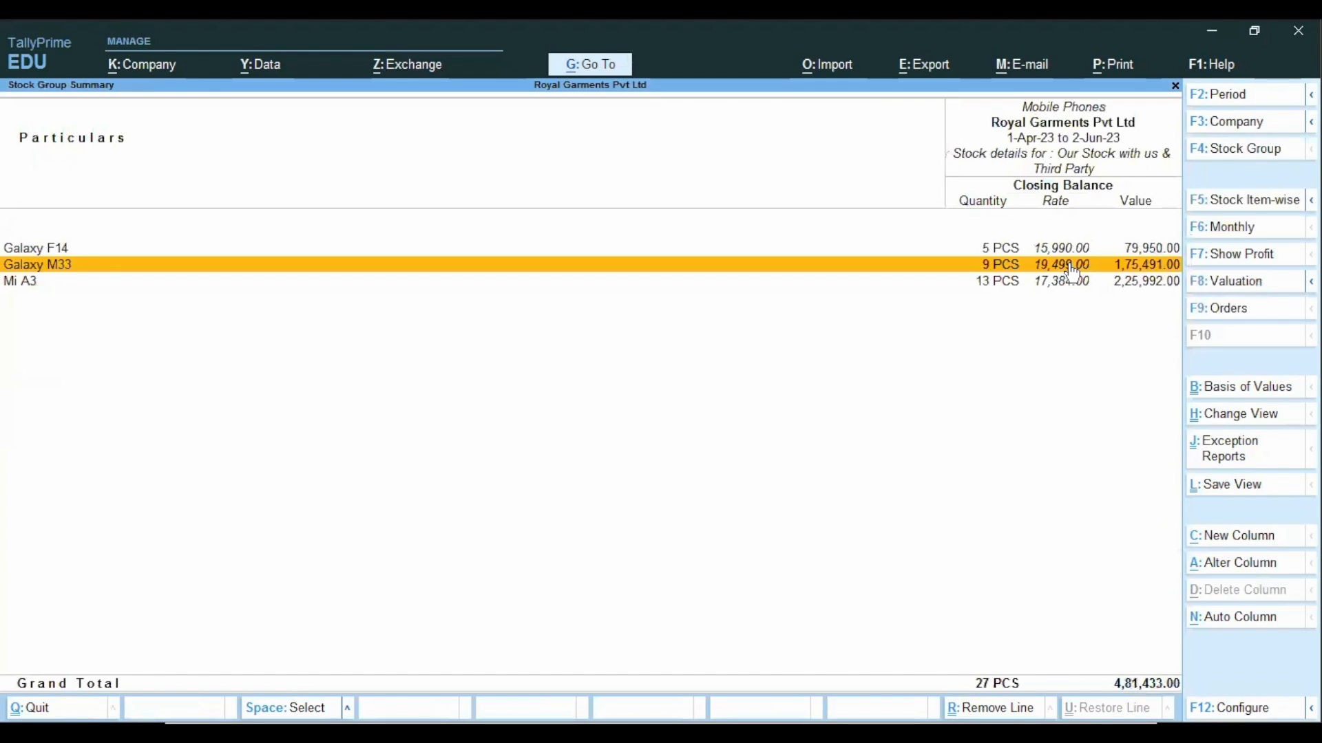
key(Escape)
Review the June vouchers of LG 4K Ultra HD in the TV stock group.
click(1070, 254)
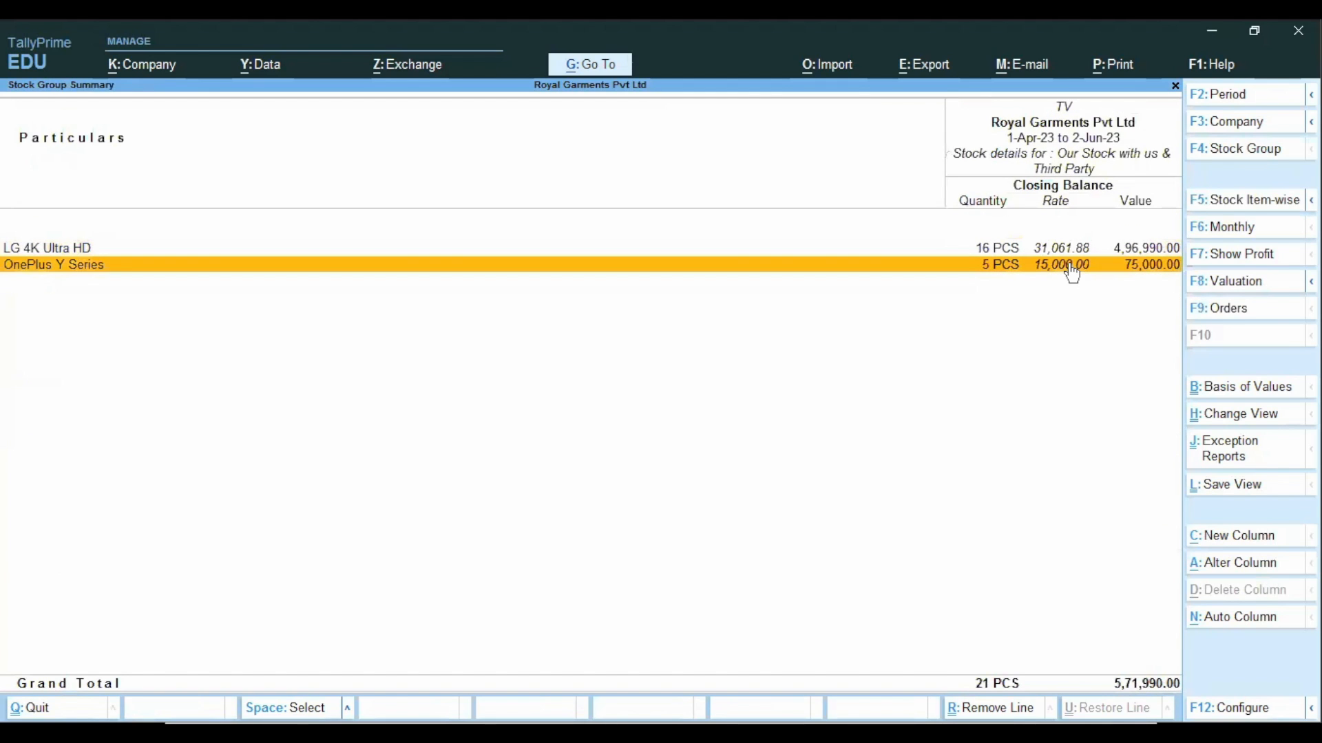
key(Up)
key(Return)
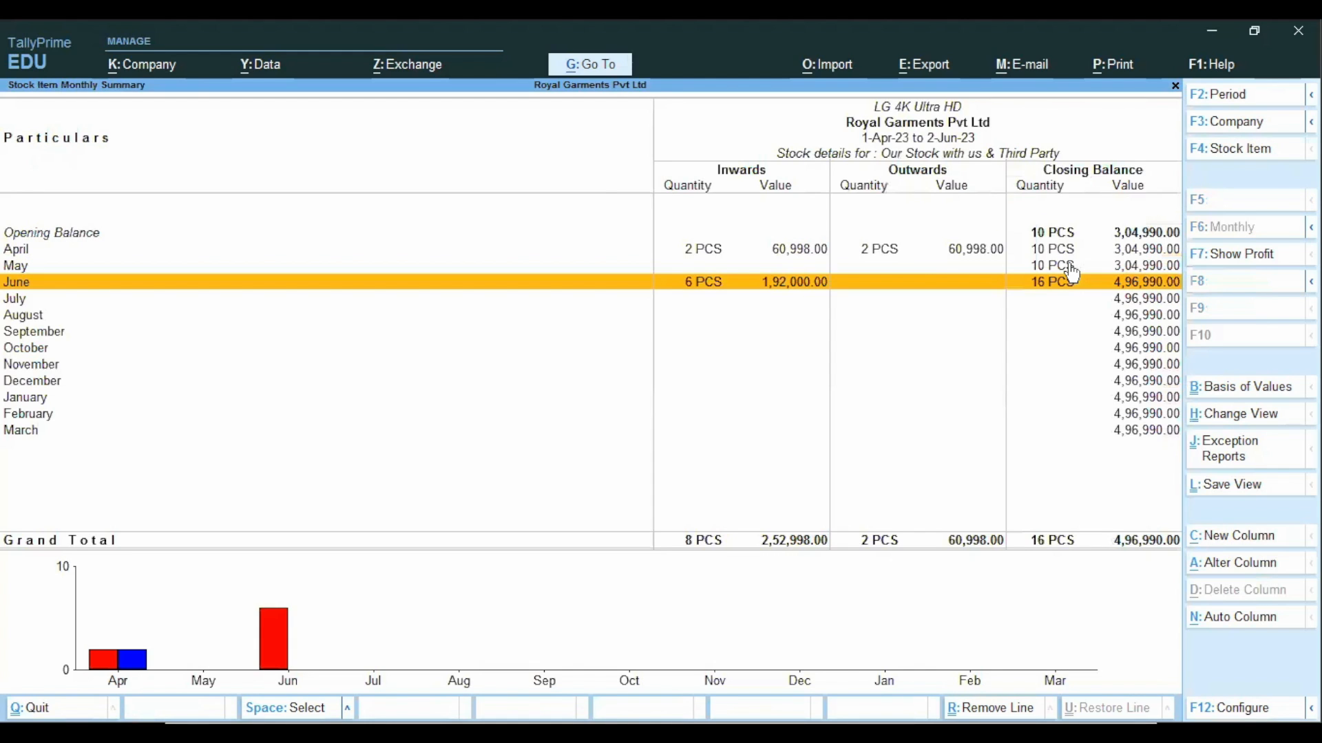
click(1072, 274)
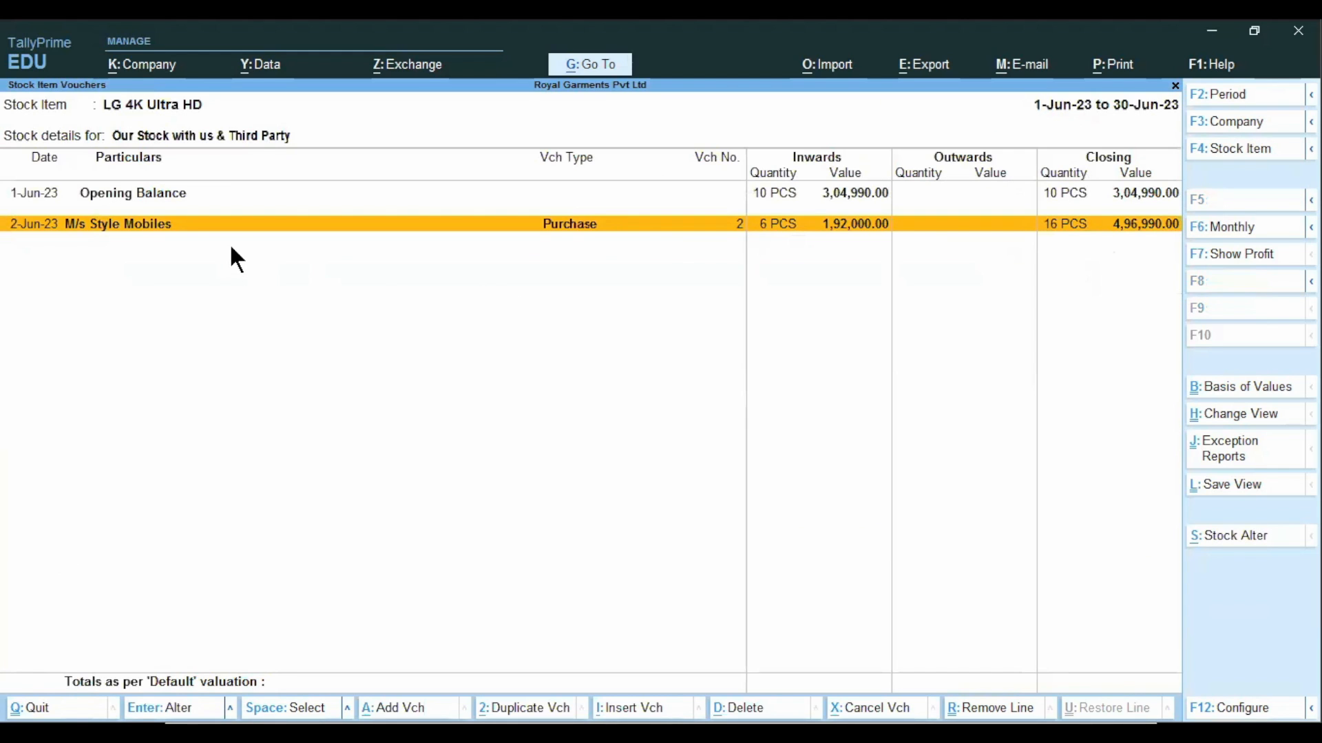
key(Escape)
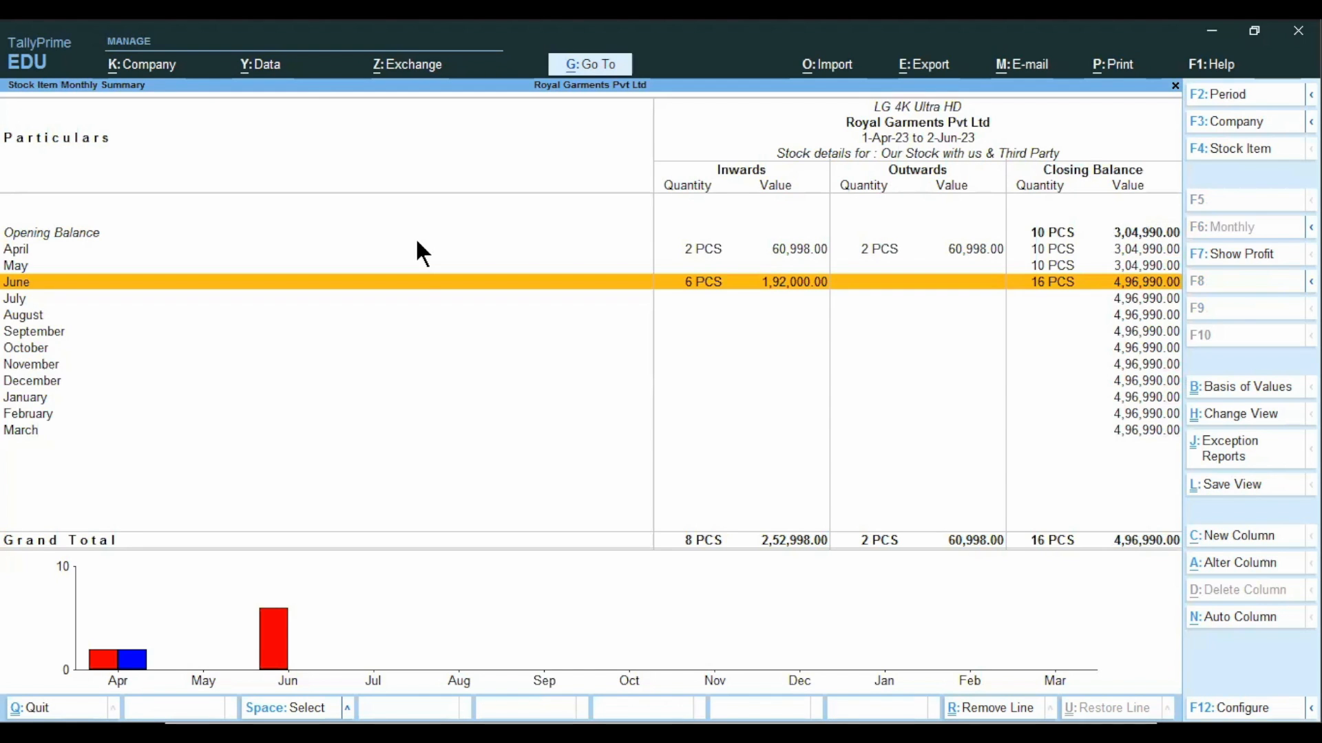
Check LG 4K Ultra HD's April stock journal voucher and return to the item's monthly summary.
click(417, 243)
click(417, 243)
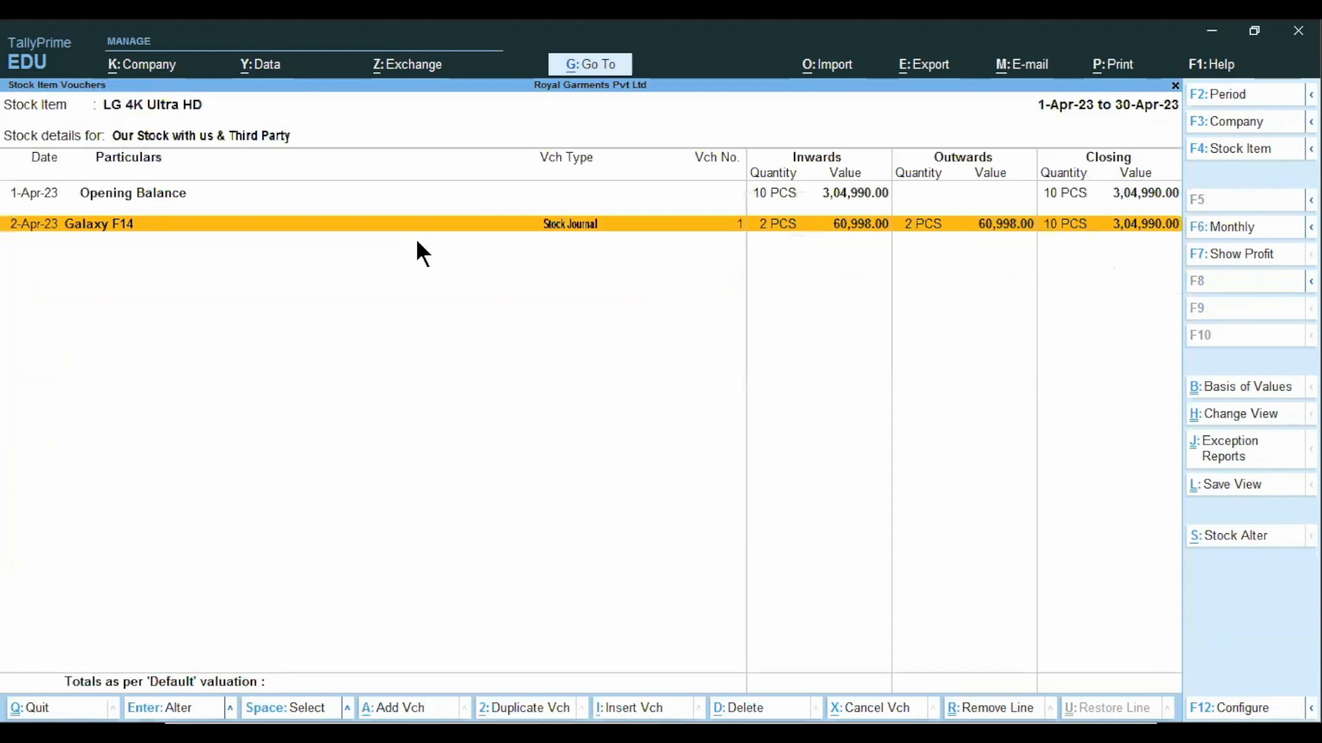
key(Return)
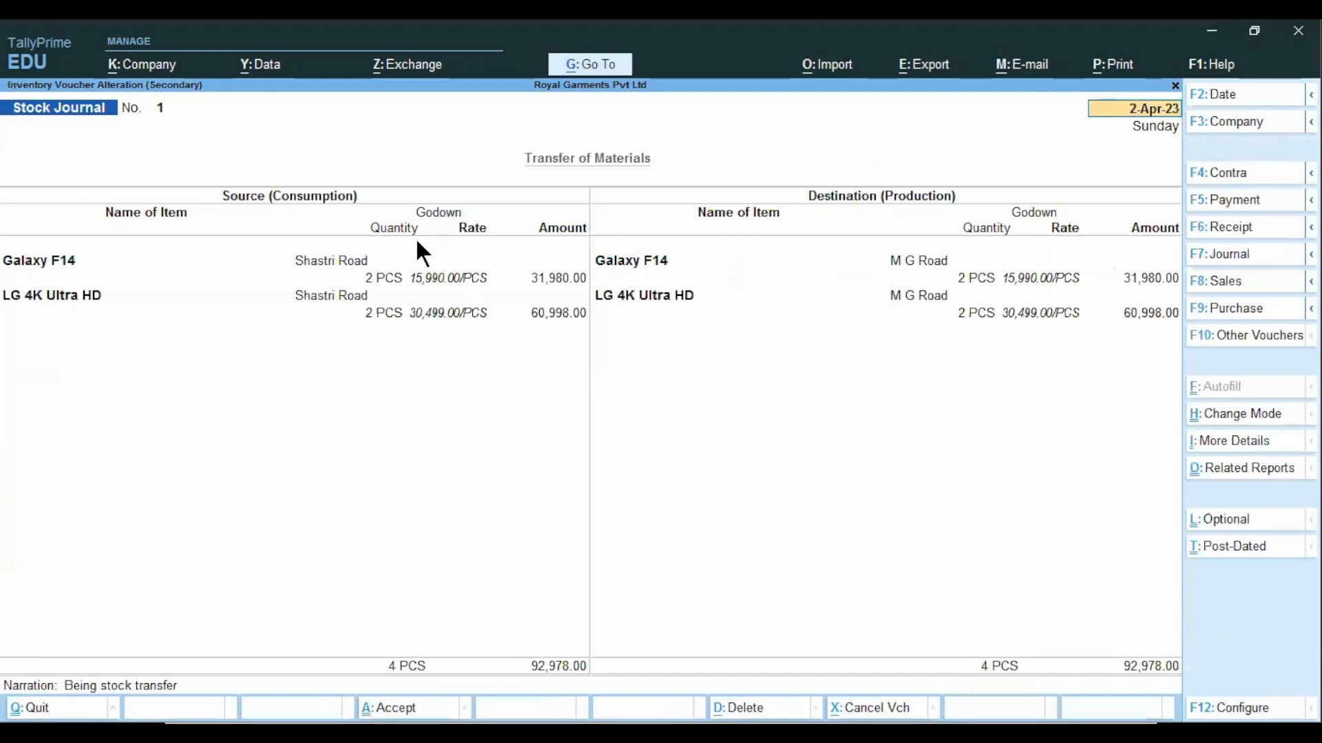
key(Escape)
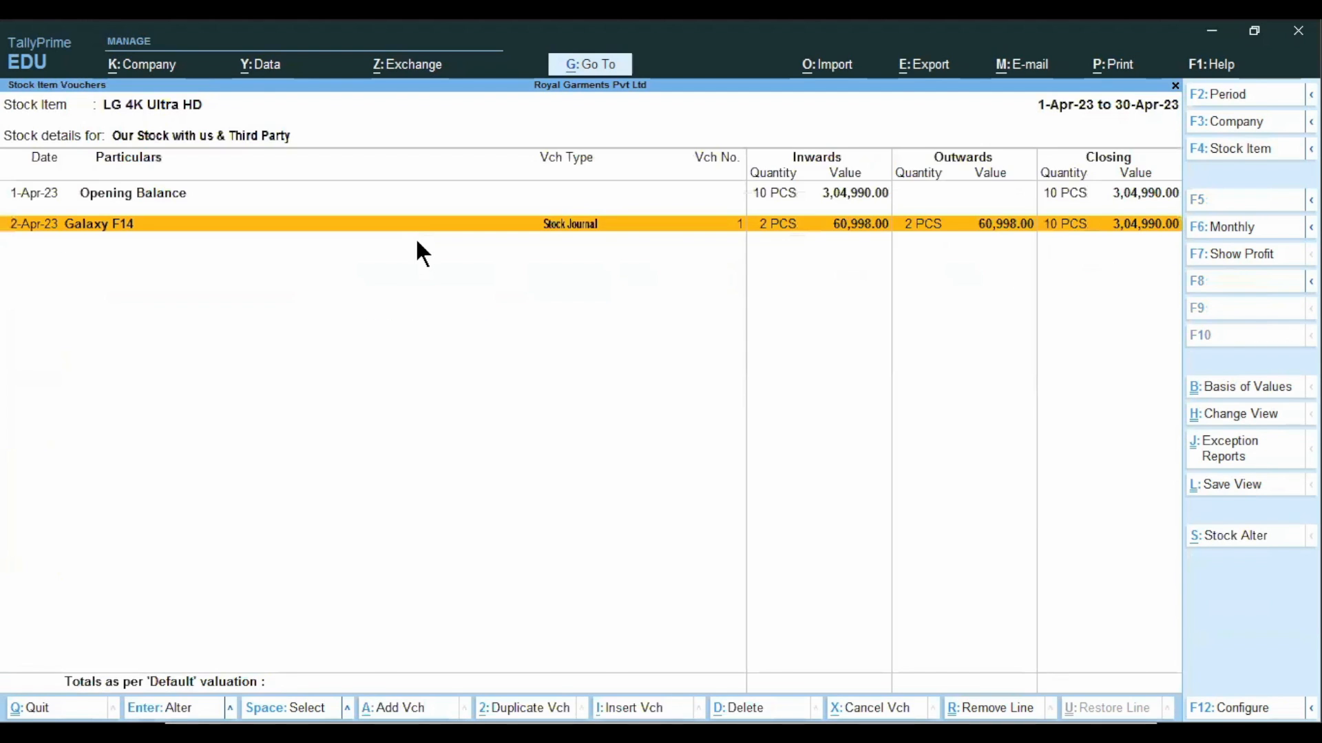
key(Escape)
Open the M/s Style Mobiles purchase voucher behind LG 4K Ultra HD's June inward stock.
key(Down)
key(Down)
key(Return)
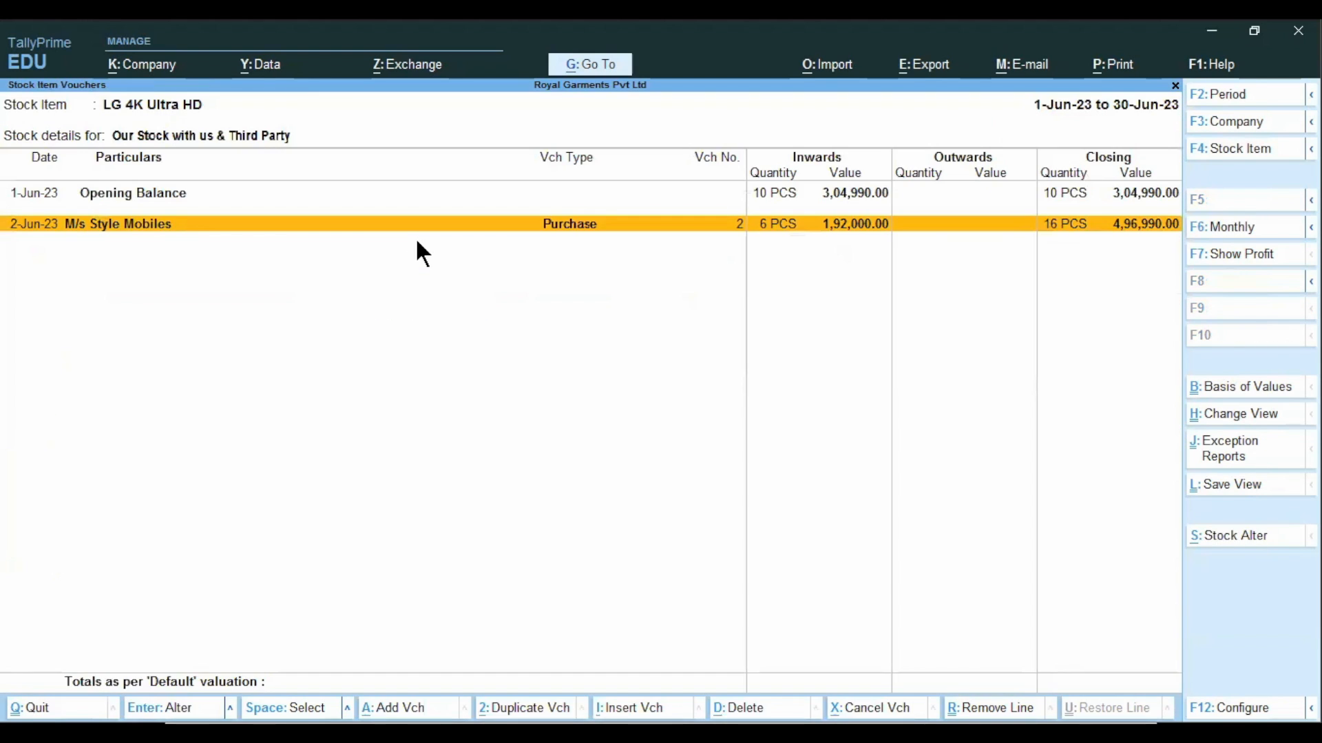
key(Return)
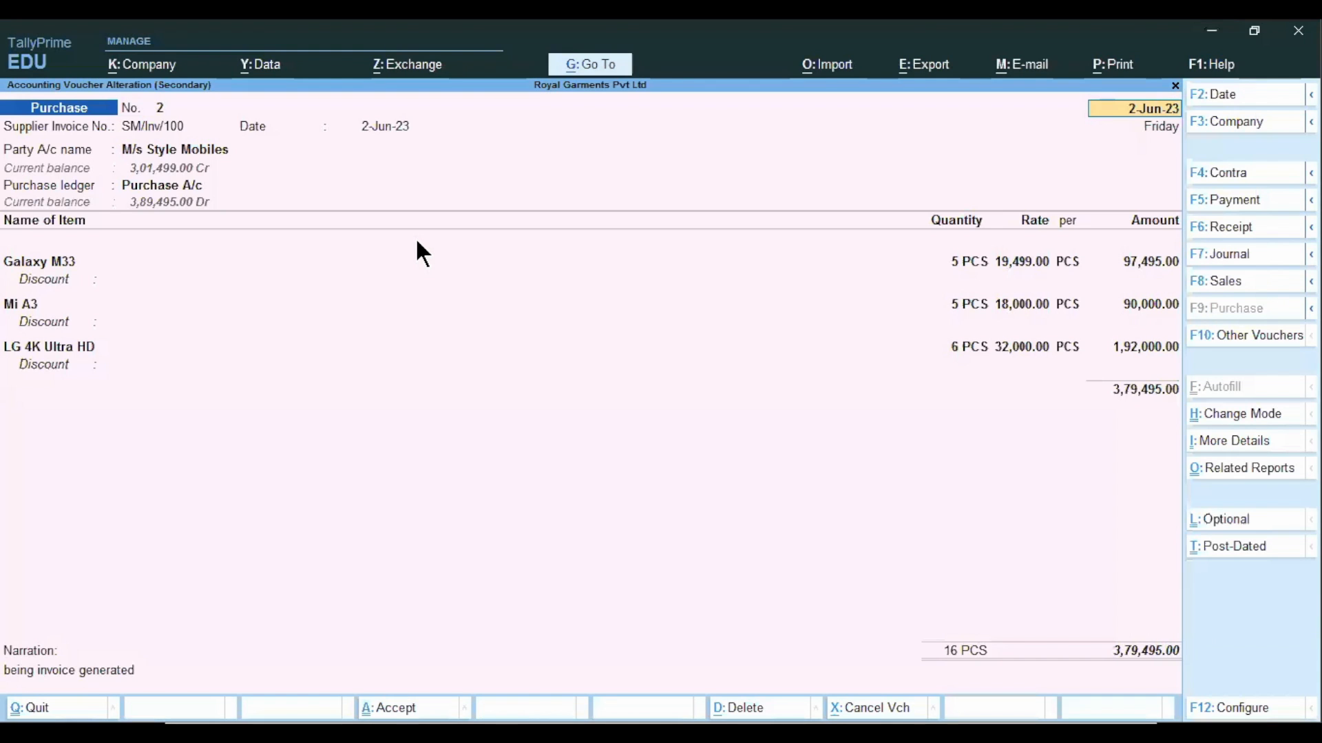
Close the purchase voucher and the LG 4K Ultra HD stock reports, returning to the Gateway of Tally.
key(Escape)
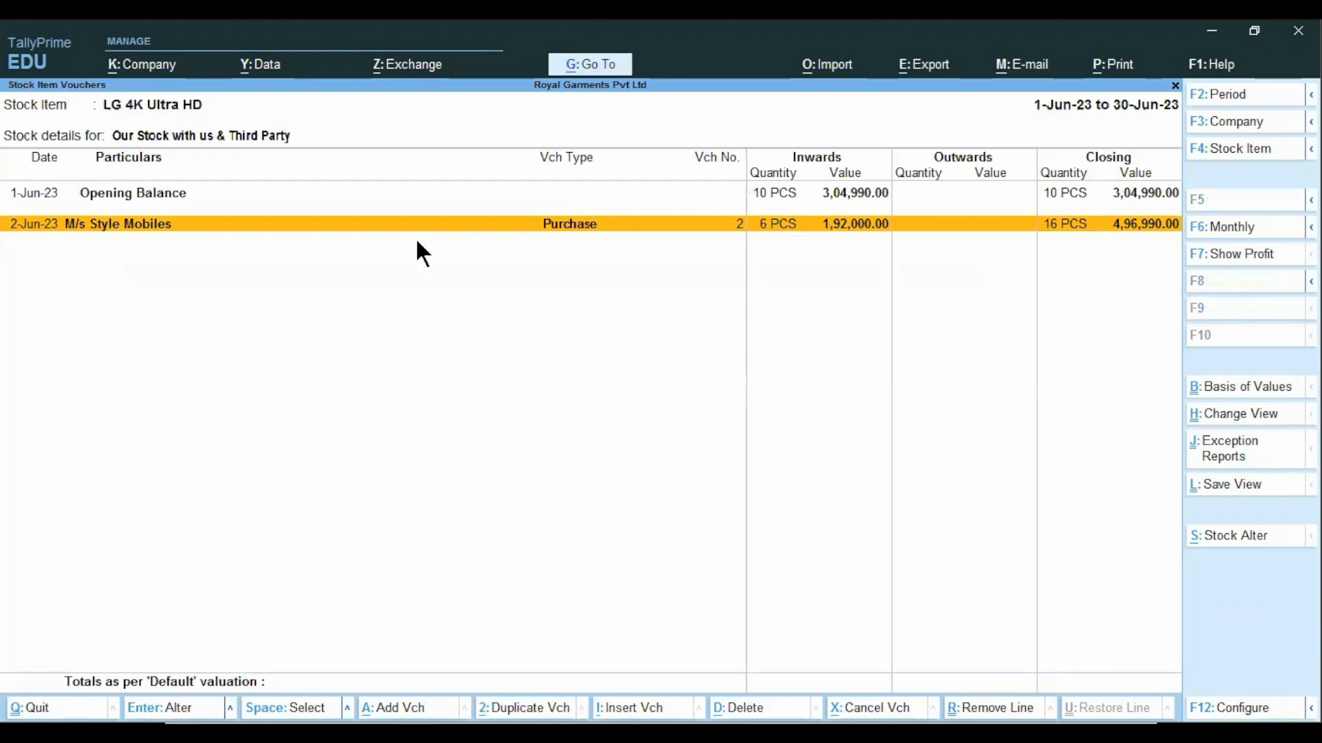
key(Escape)
key(Escape)
key(Escape)
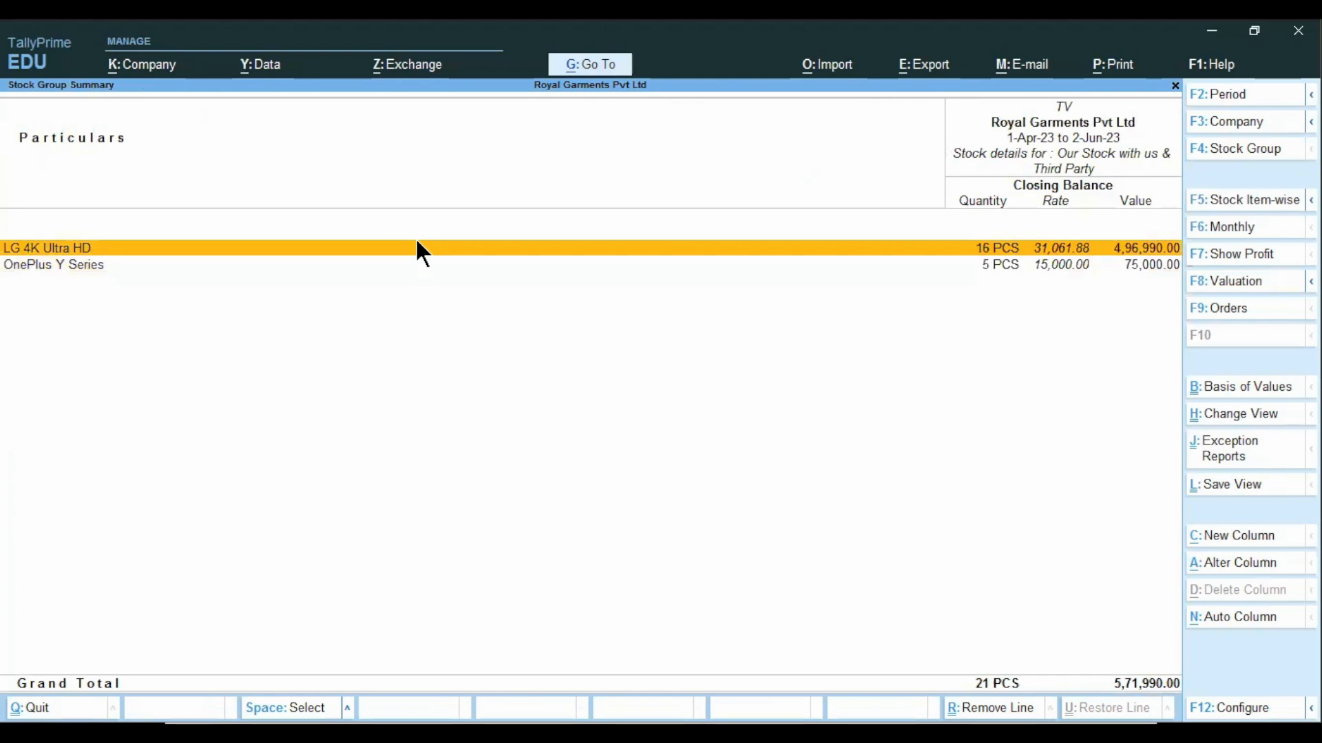
key(Escape)
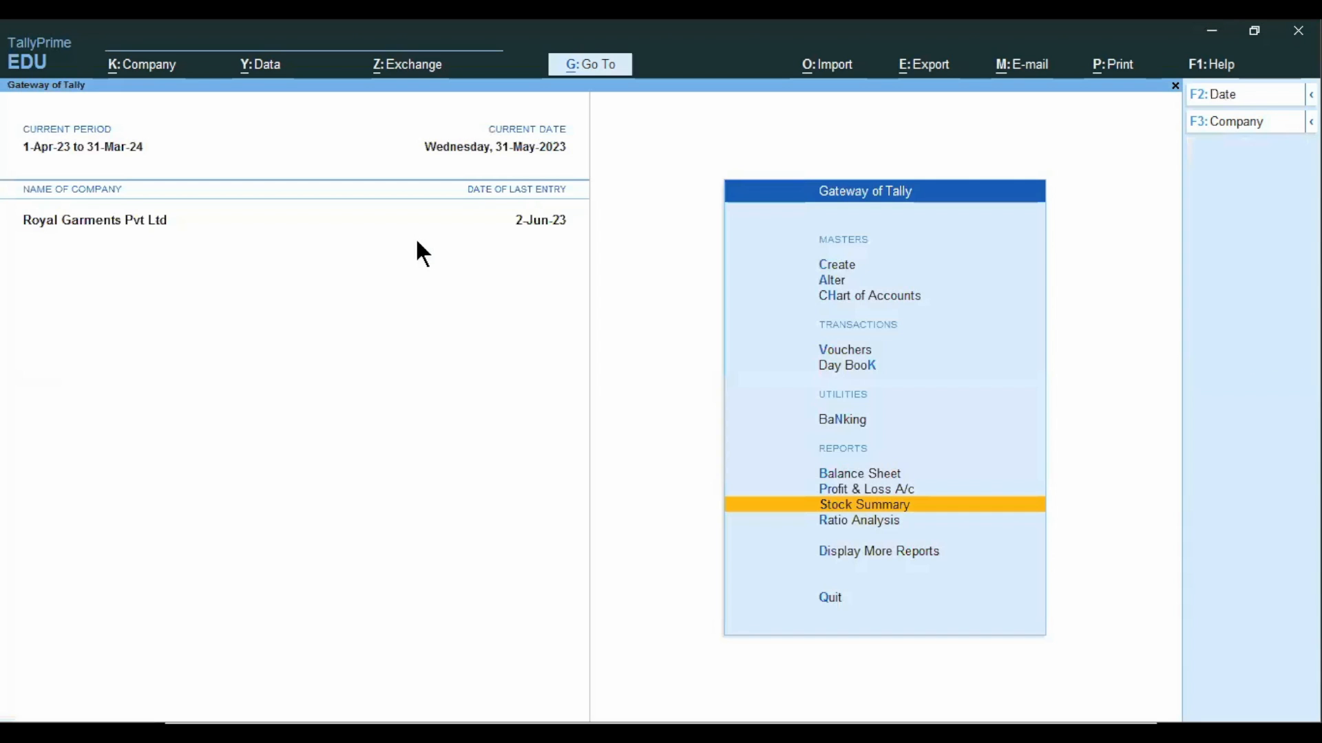
Open the Purchase Order Outstandings options among the inventory statements.
key(Down)
key(Down)
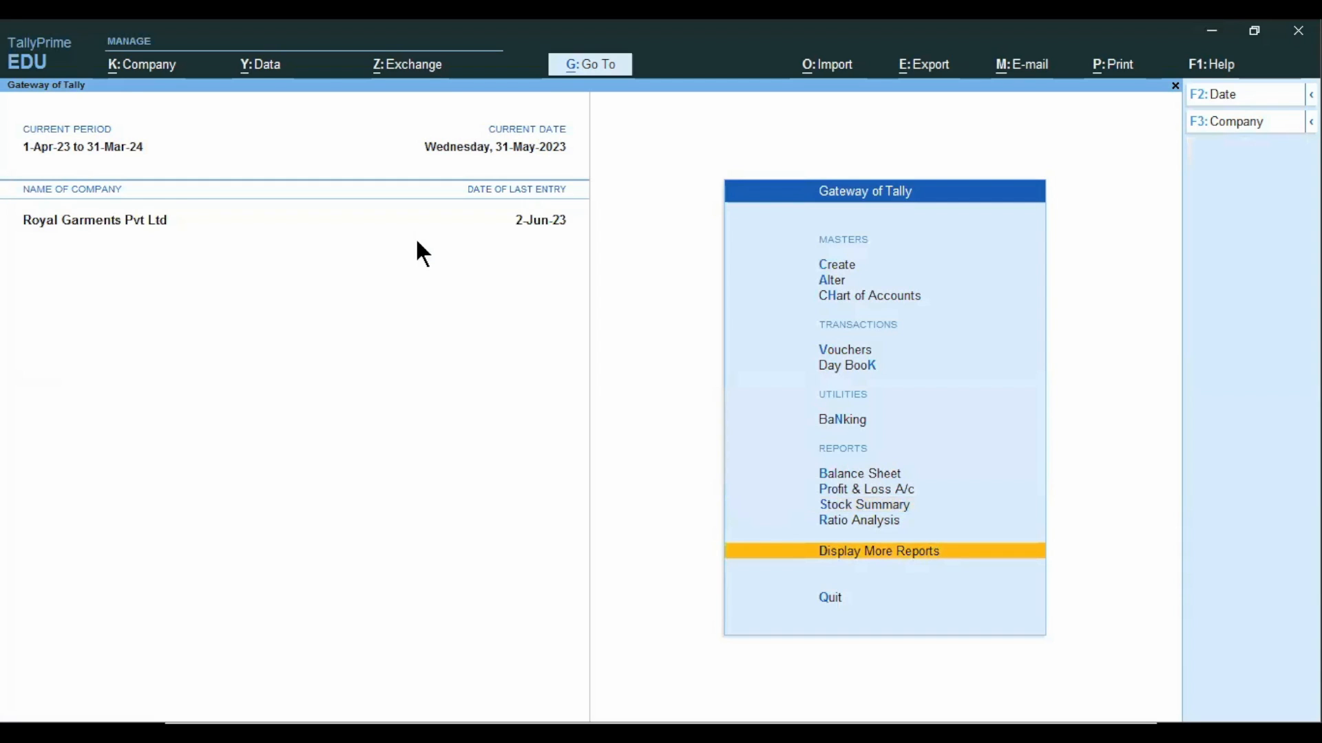
key(Return)
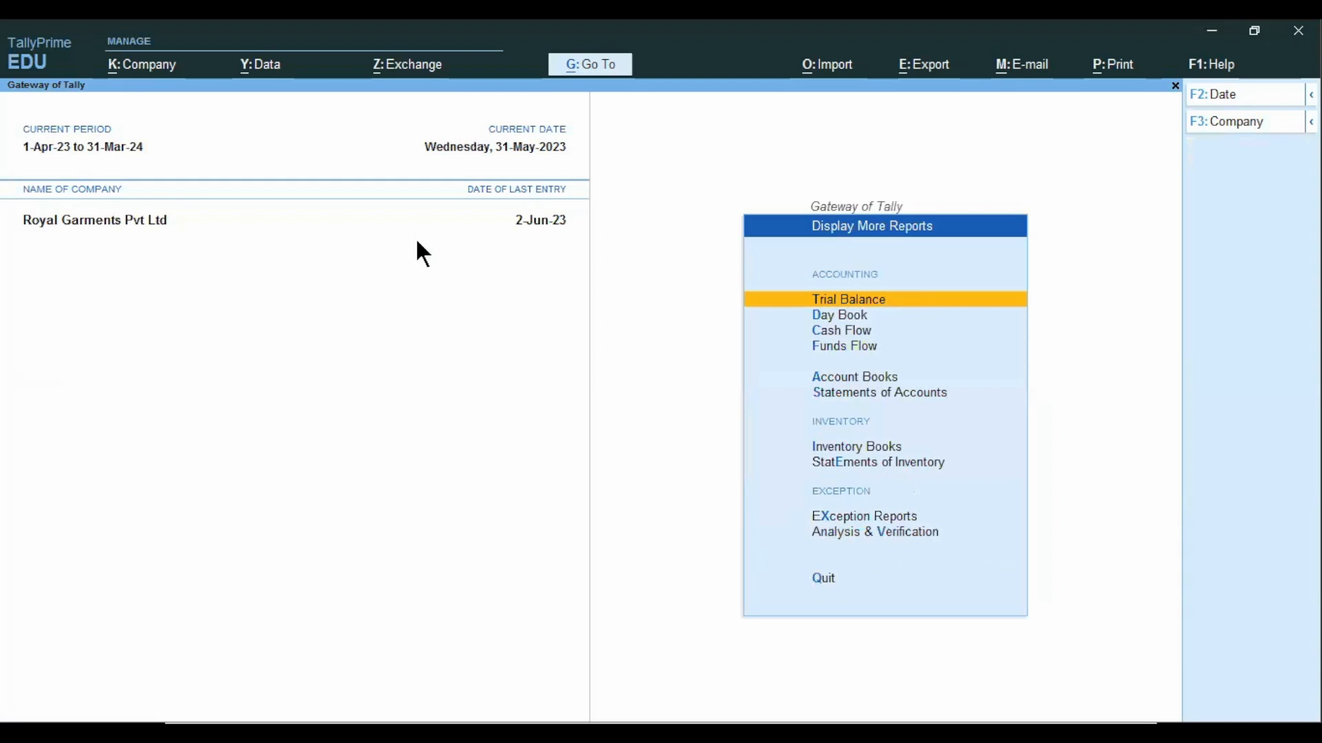
key(e)
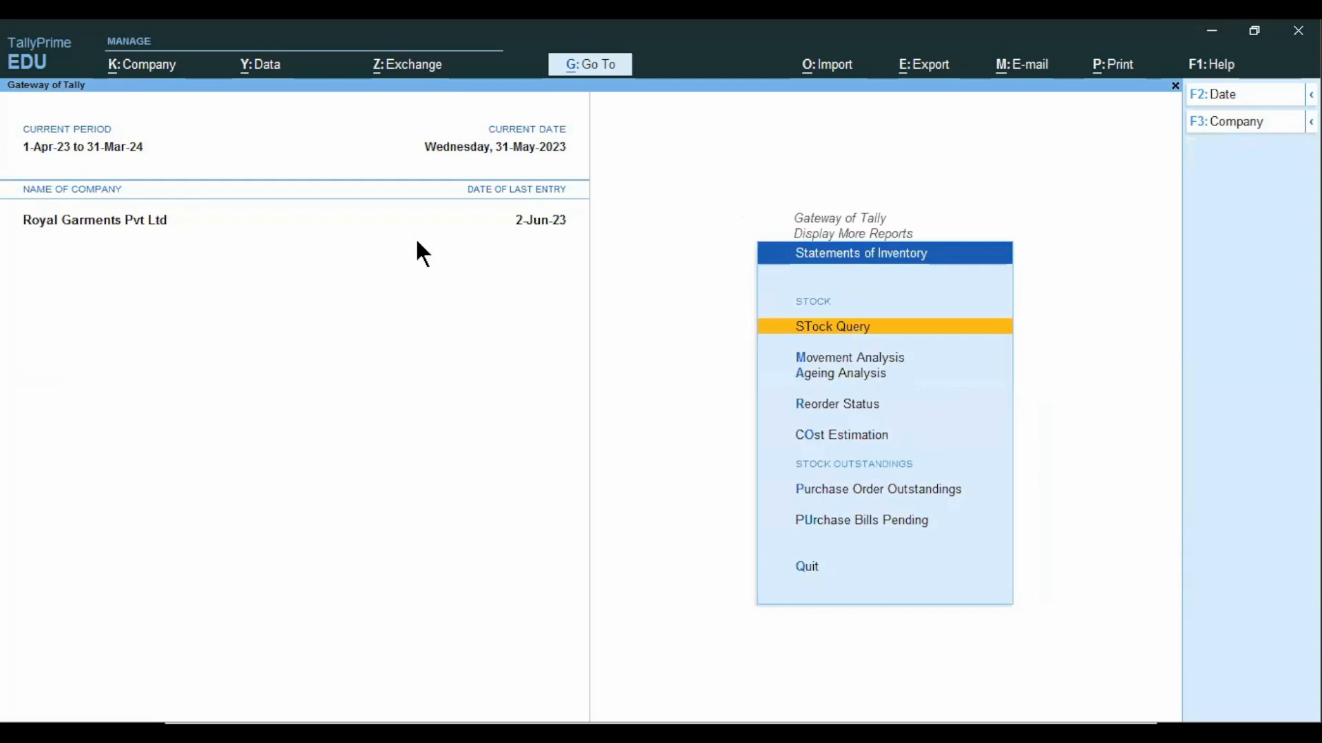
key(Down)
key(Down)
key(Down)
key(Down)
key(Down)
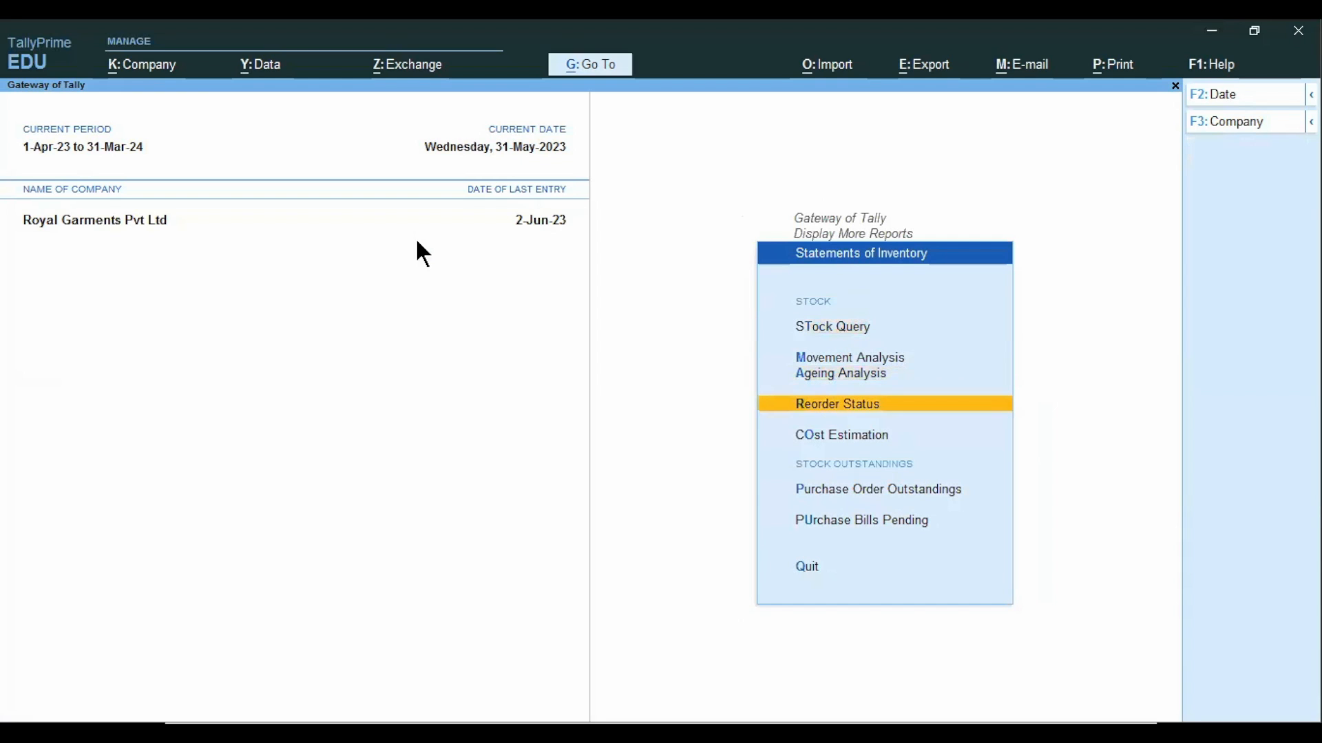
key(Down)
key(Up)
key(Return)
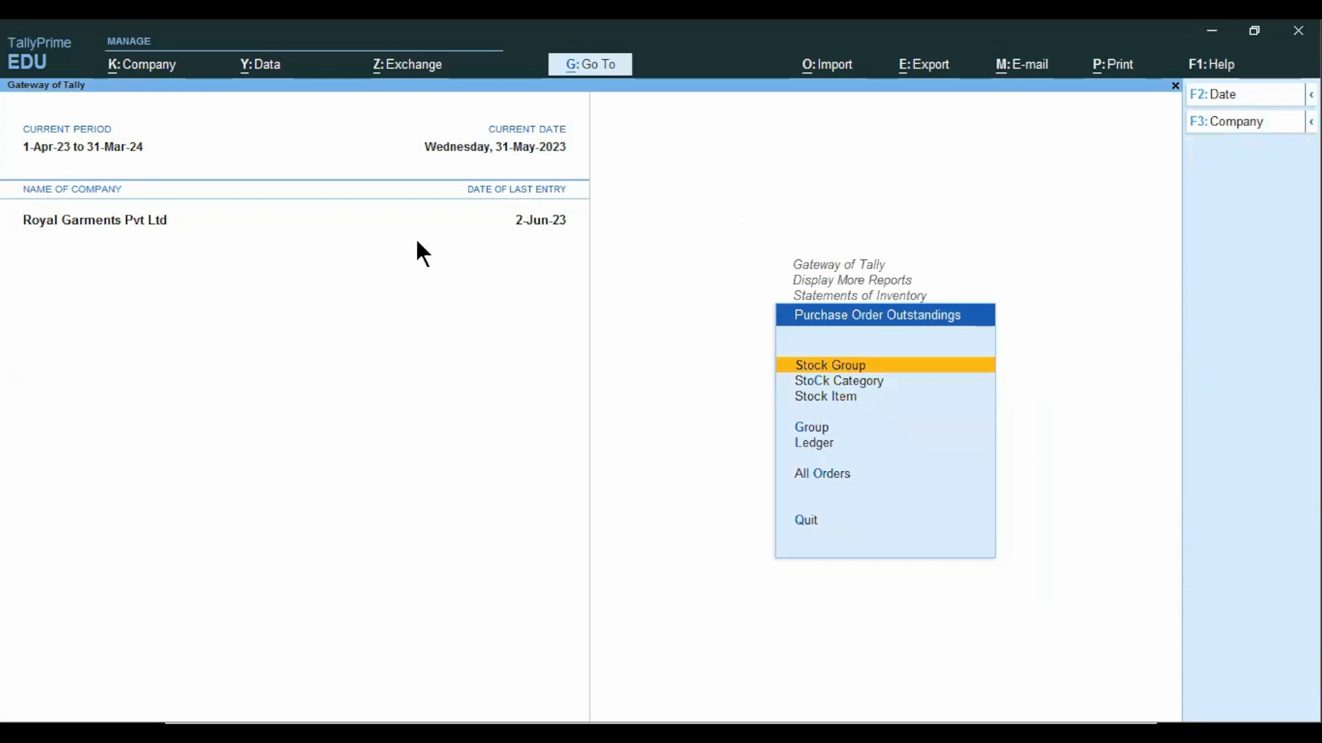
Review the outstanding purchase order for LG 4K Ultra HD by stock group and return to the inventory statements.
key(Return)
key(Down)
key(Return)
key(F4)
key(Down)
key(Return)
key(Return)
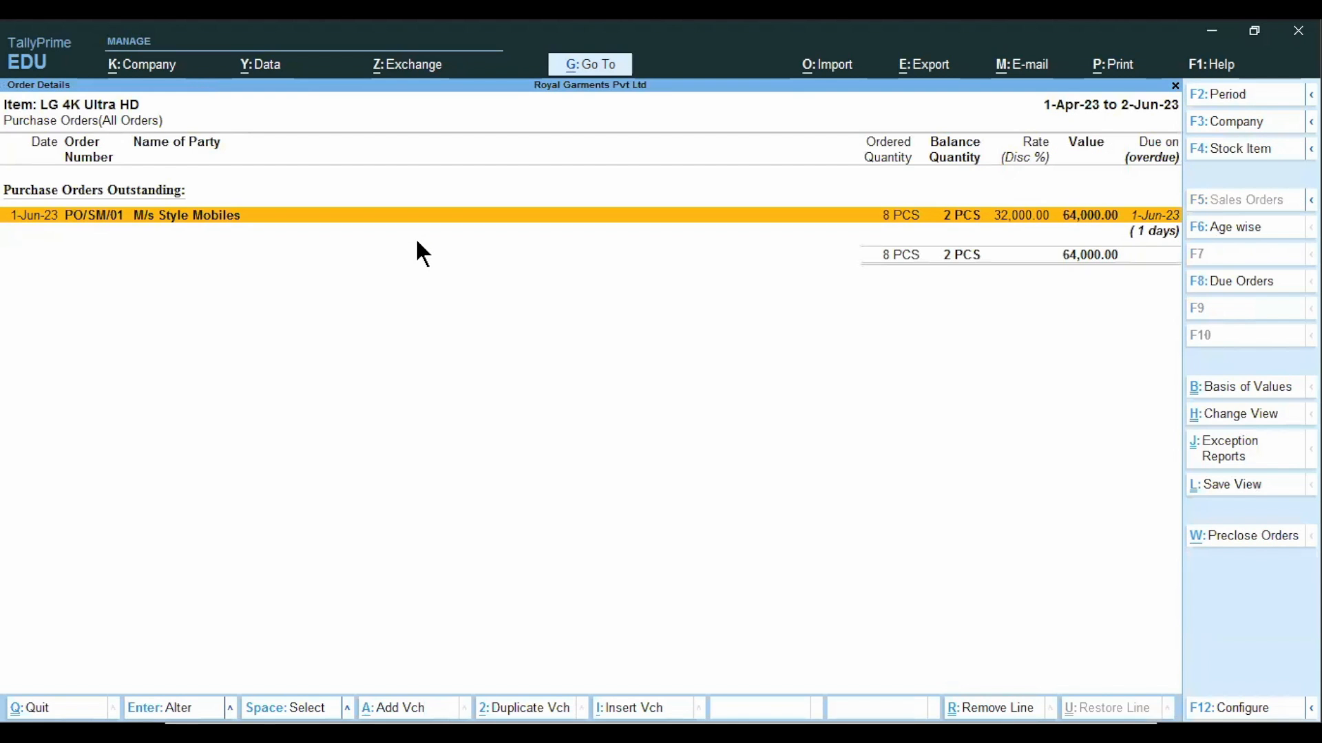
key(Escape)
key(F4)
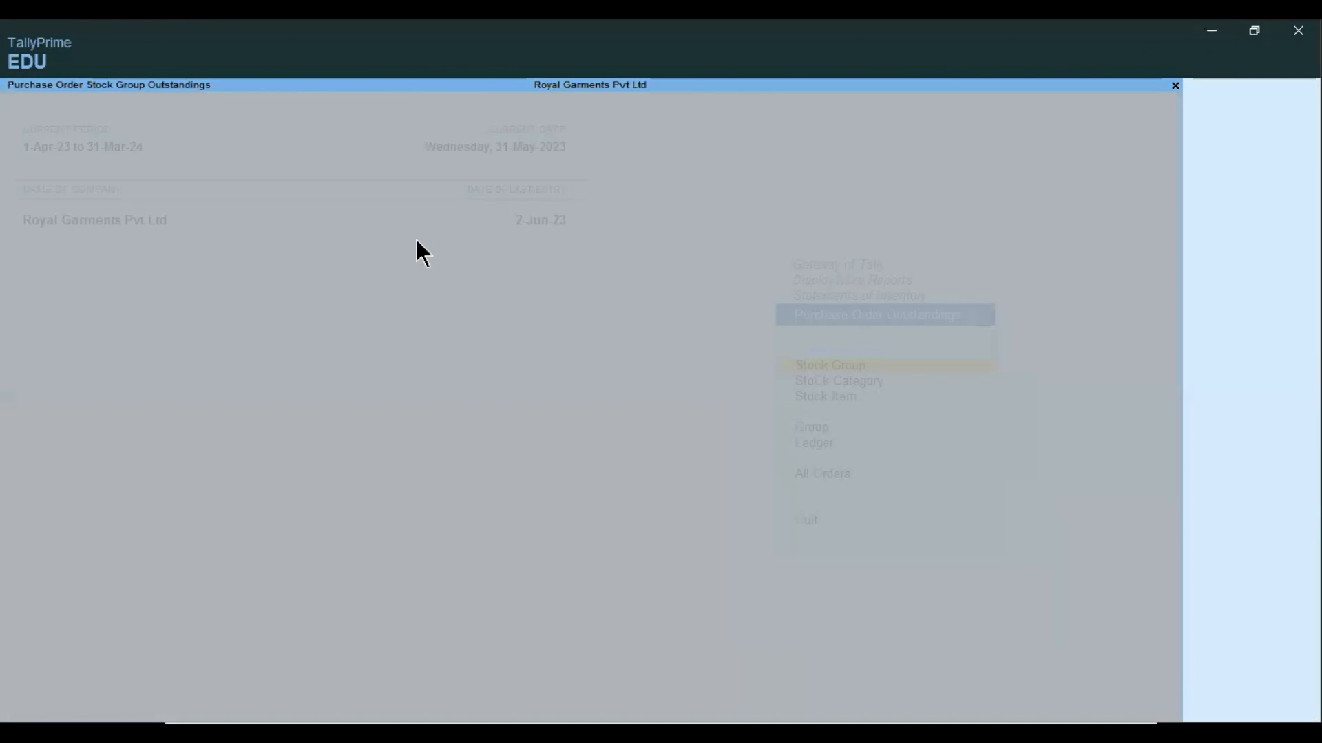
key(Escape)
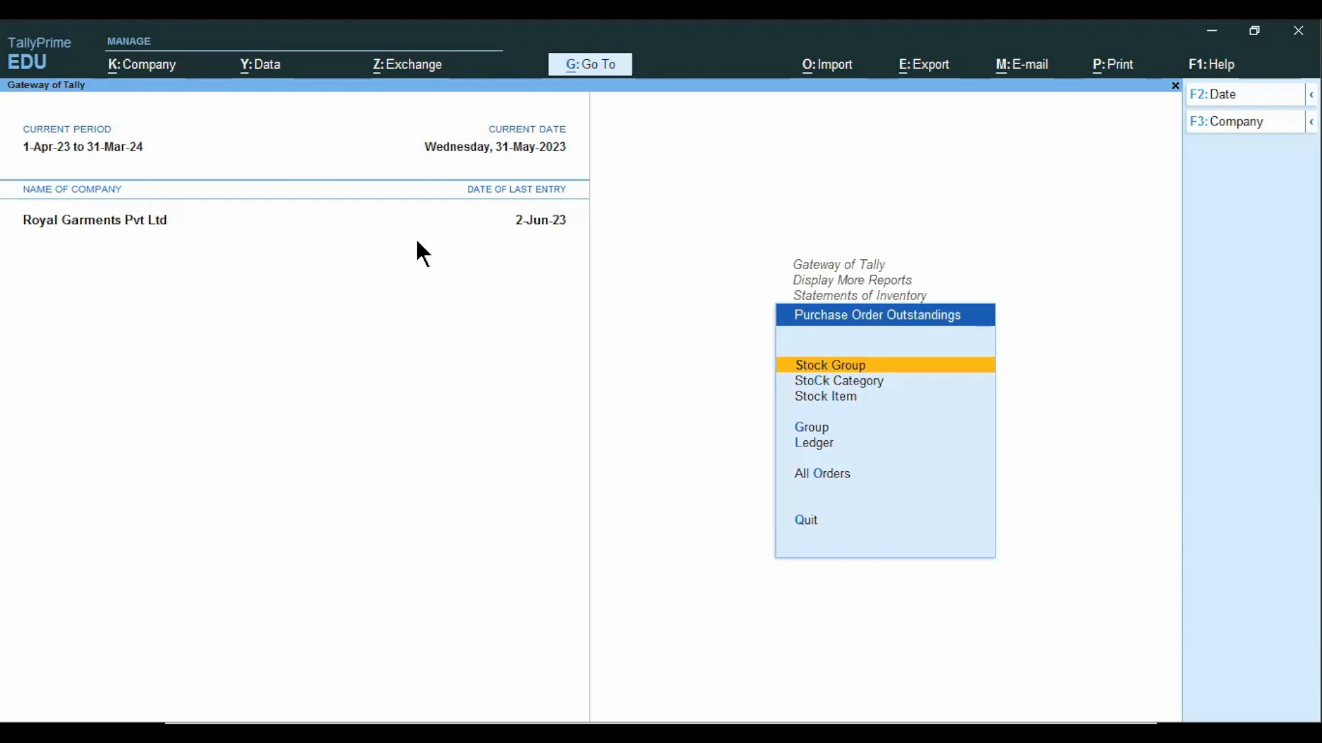
key(Escape)
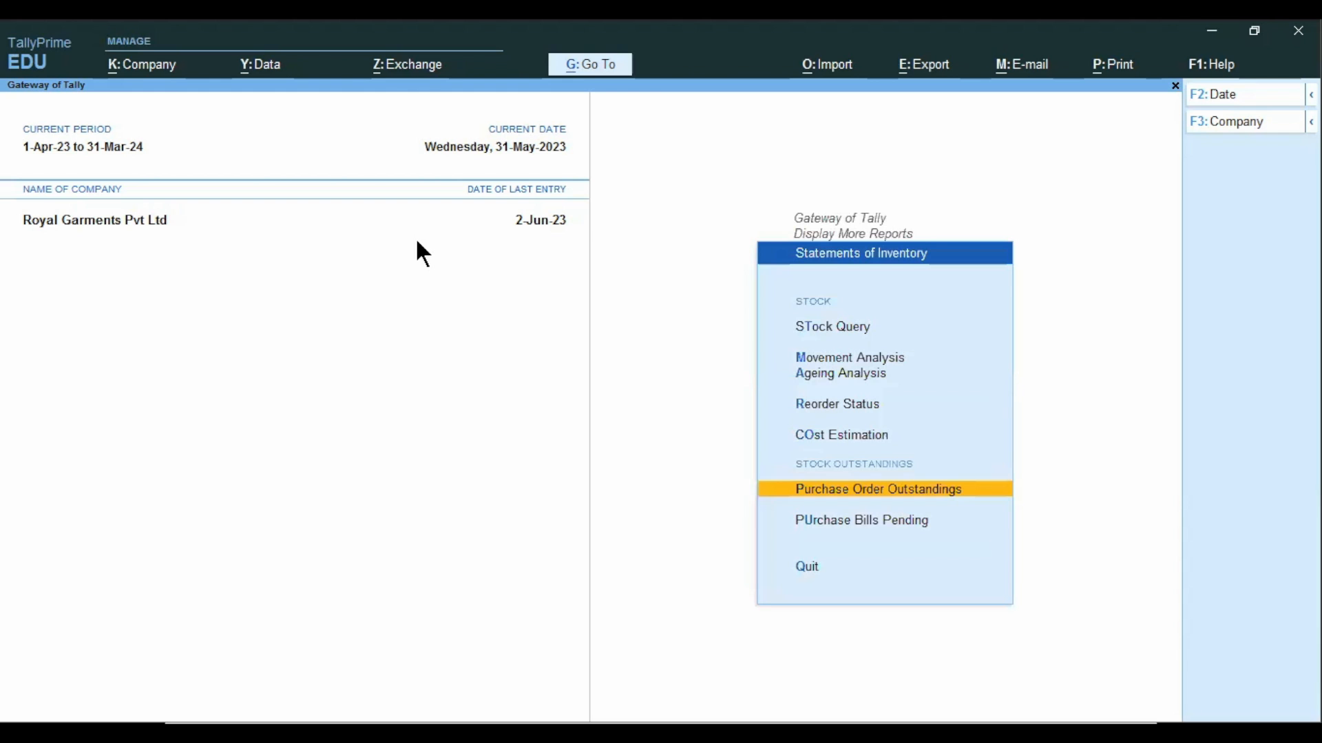
Check the Purchase Bills Pending report and return to the Gateway of Tally.
key(Down)
key(Return)
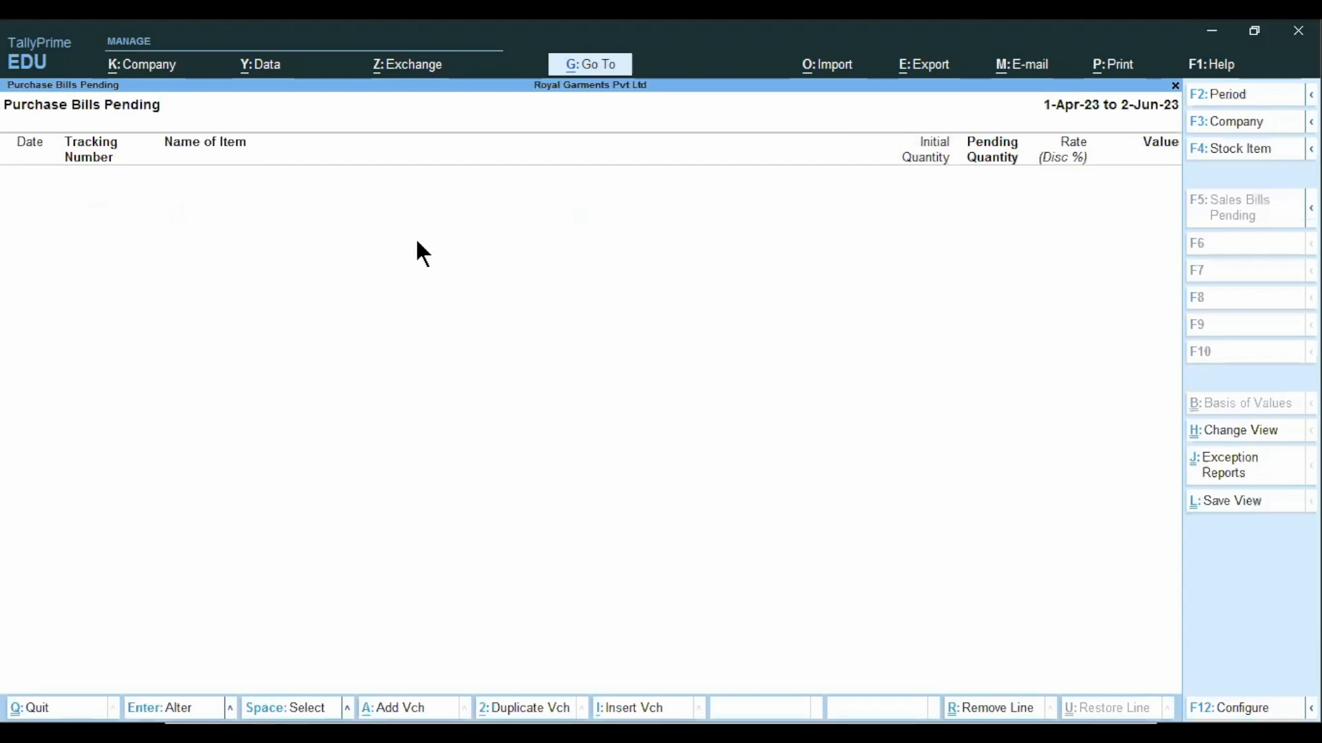
key(Escape)
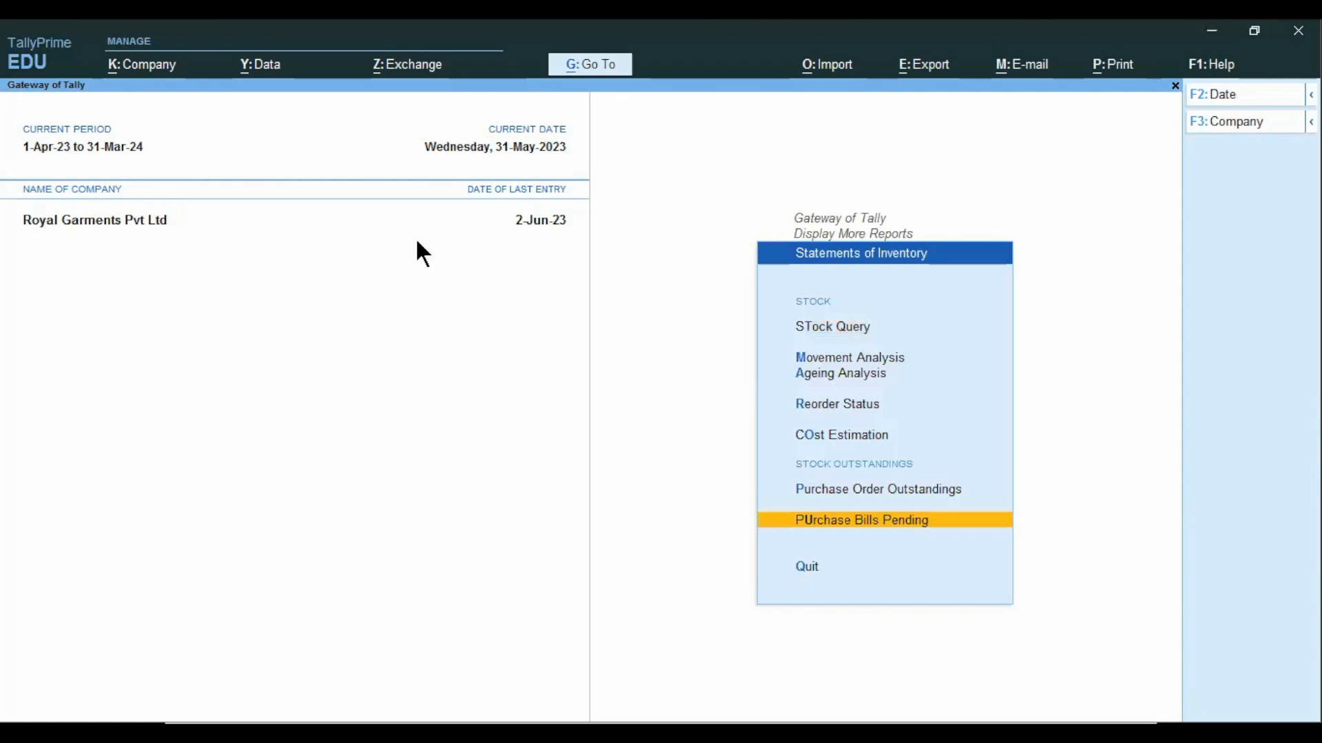
key(Escape)
key(Escape)
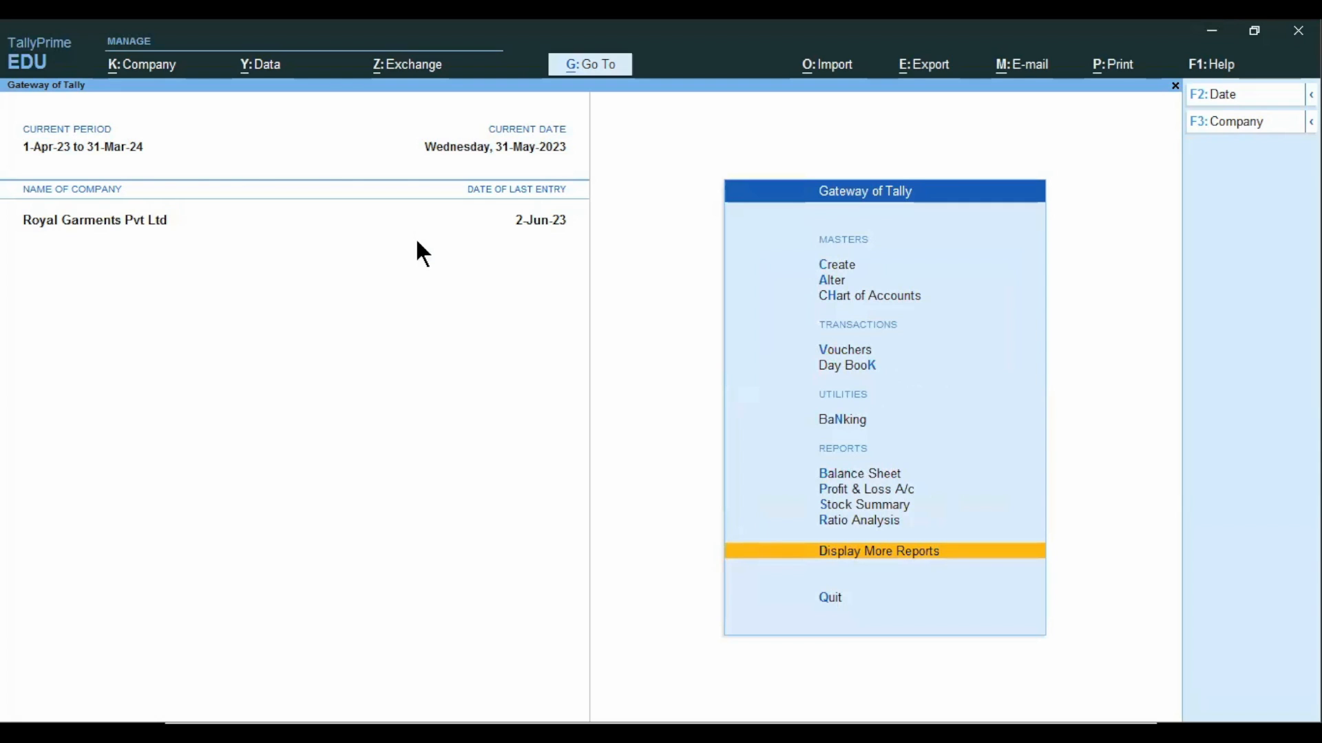
Open the ledger vouchers of M/s Style Mobiles from the account books.
key(Up)
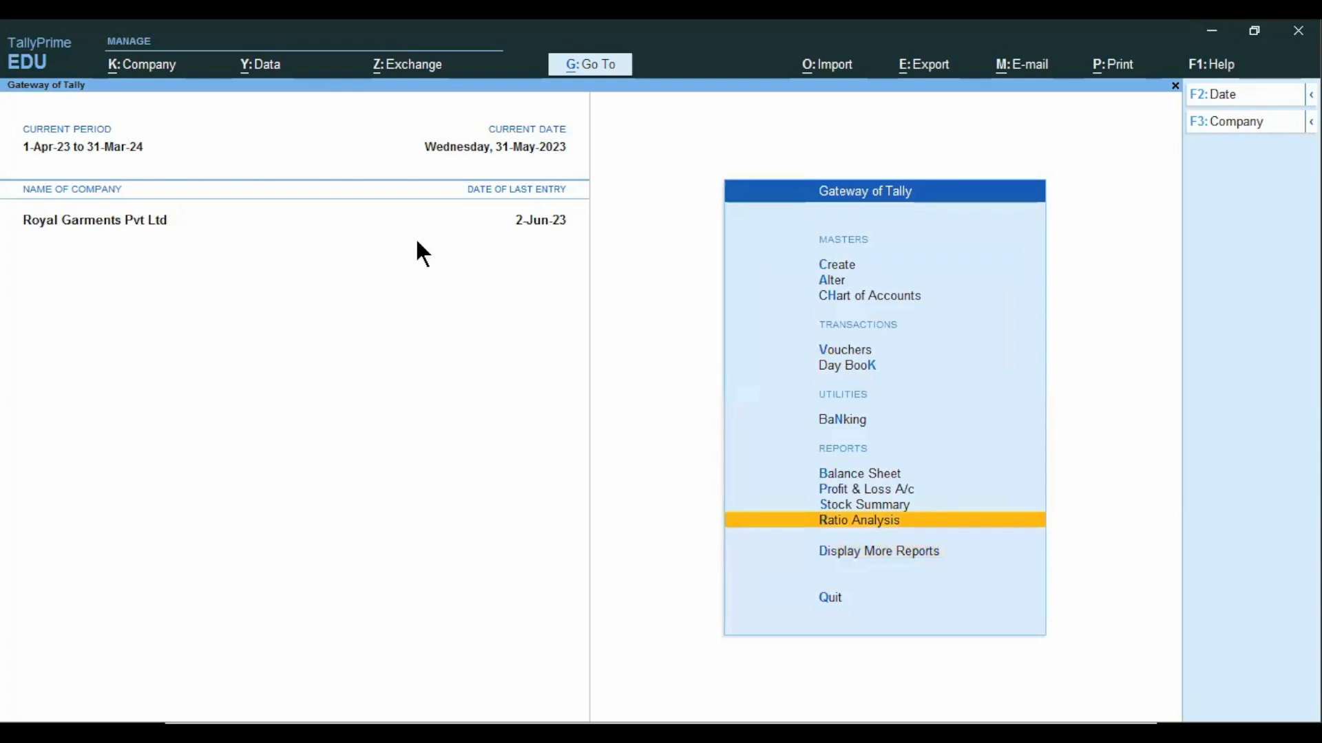
key(Down)
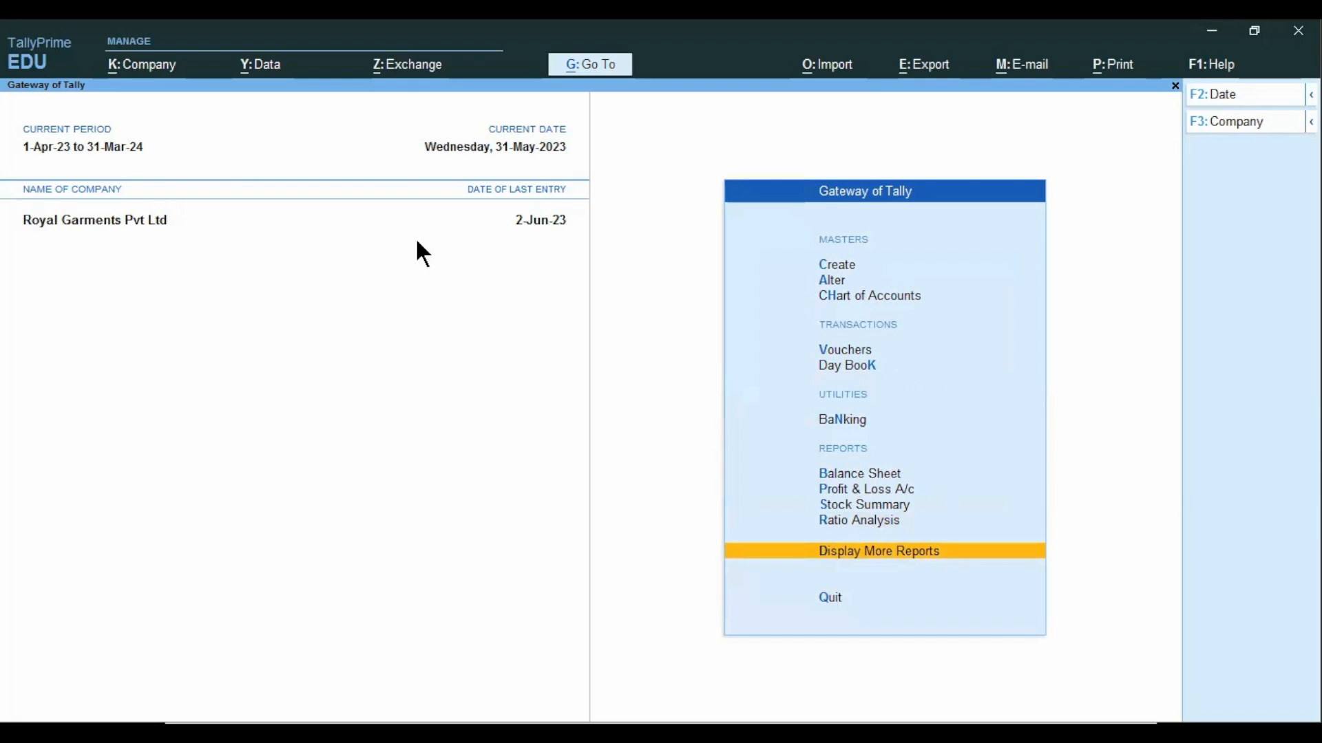
key(Return)
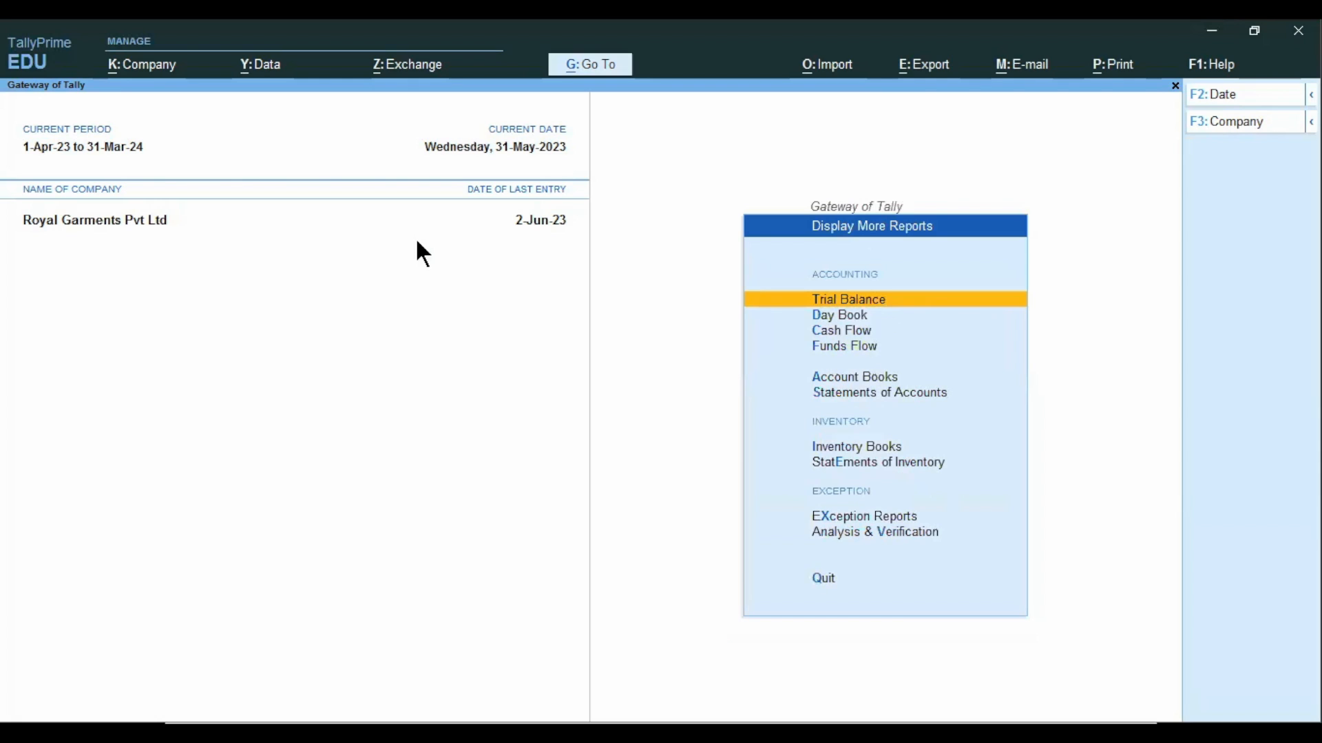
key(a)
key(l)
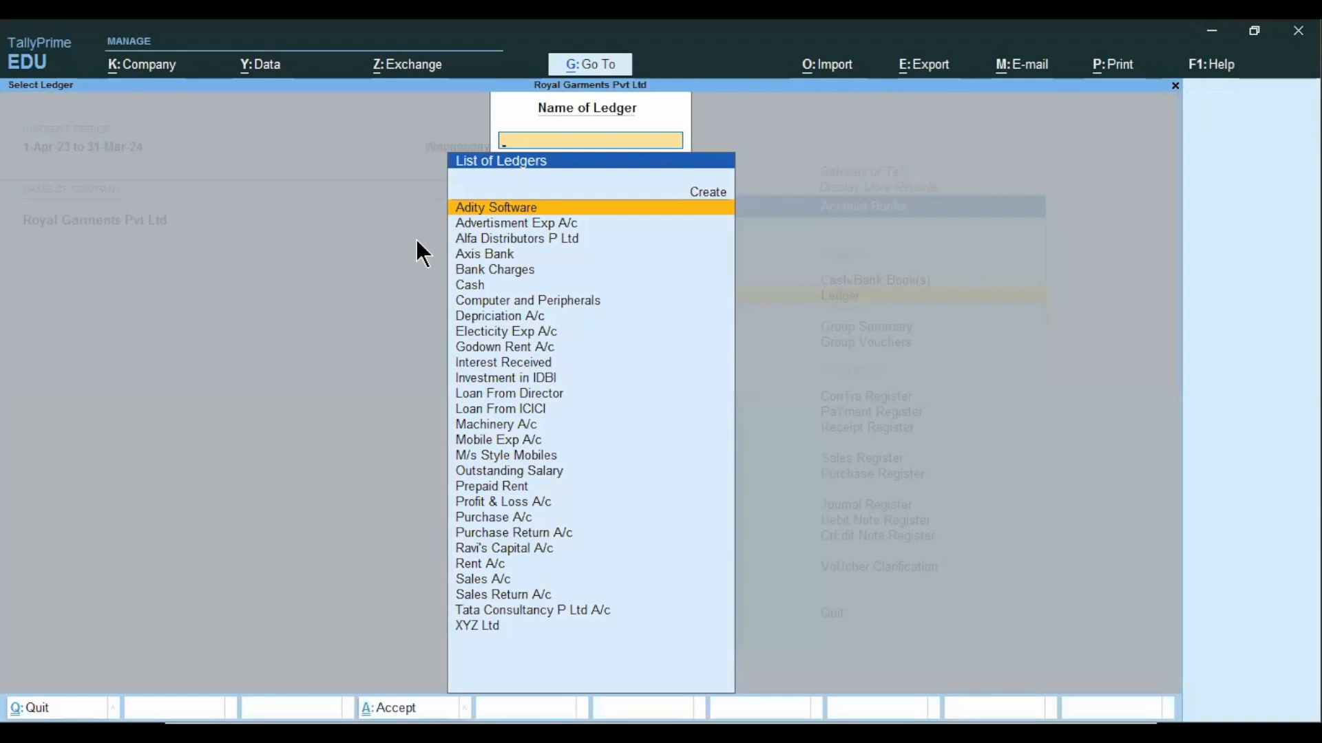
text(M)
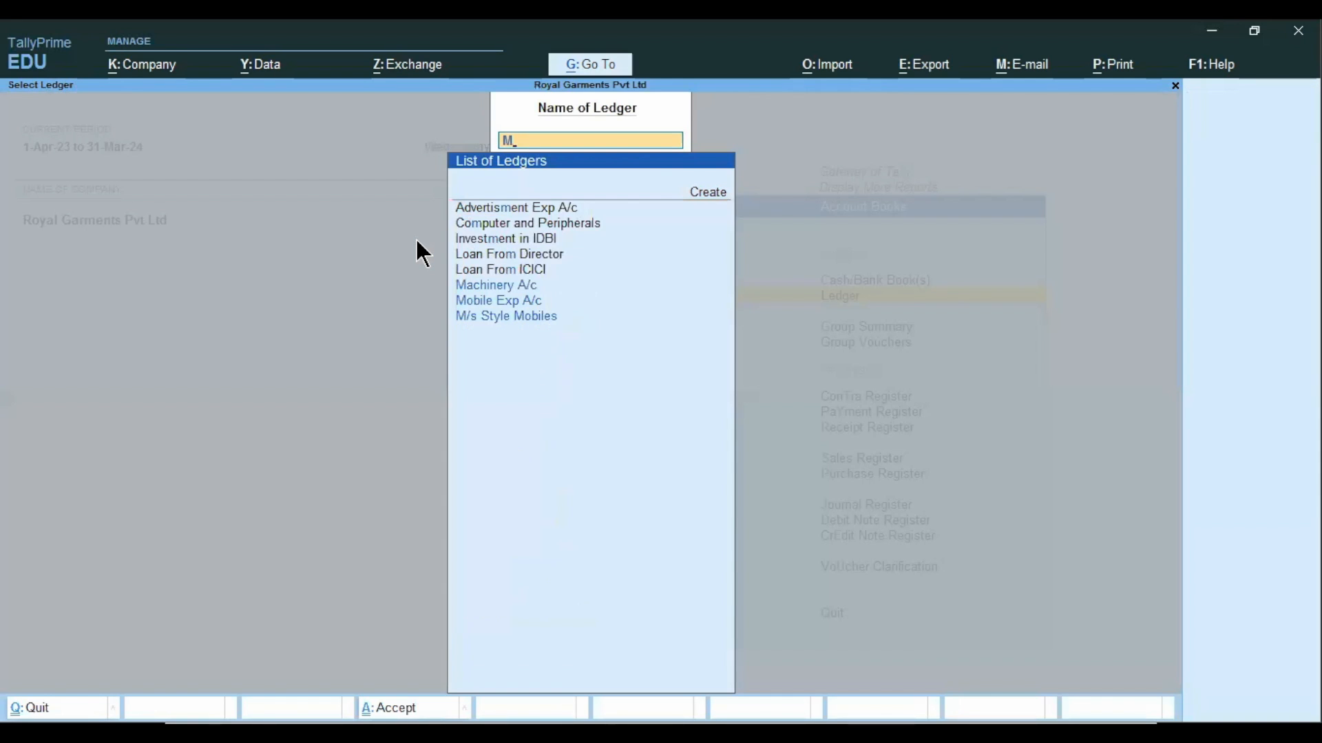
key(Down)
key(Down)
key(Down)
key(Return)
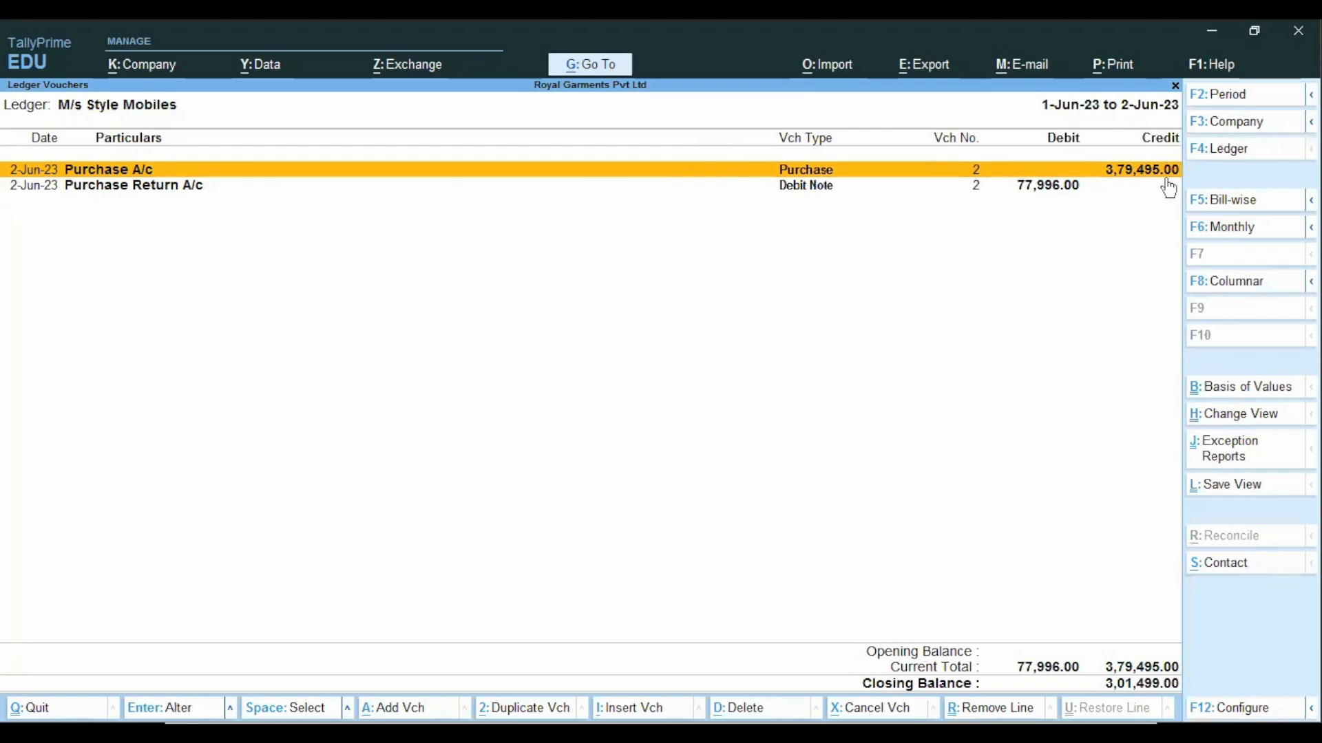
Review the Purchase Return debit note entry in the M/s Style Mobiles ledger and return to the Gateway of Tally.
click(1120, 192)
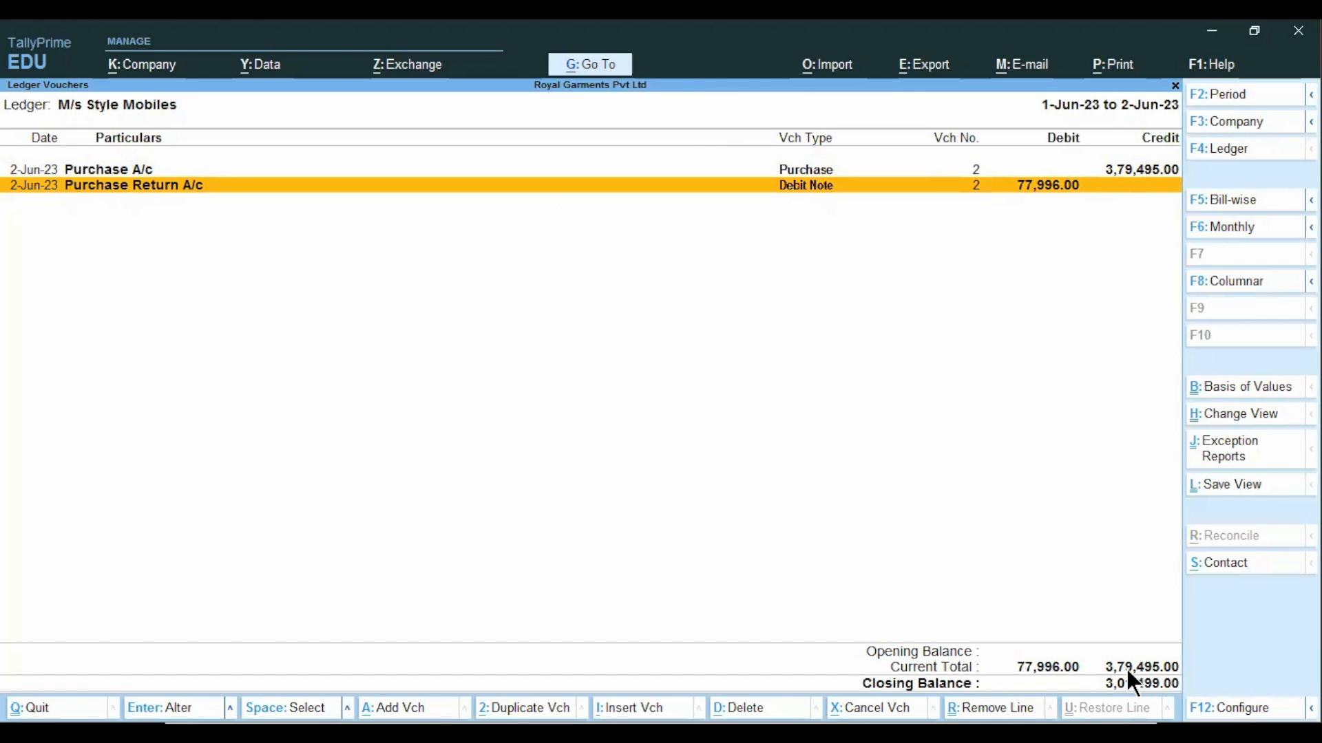
key(Escape)
key(Escape)
key(Escape)
key(Escape)
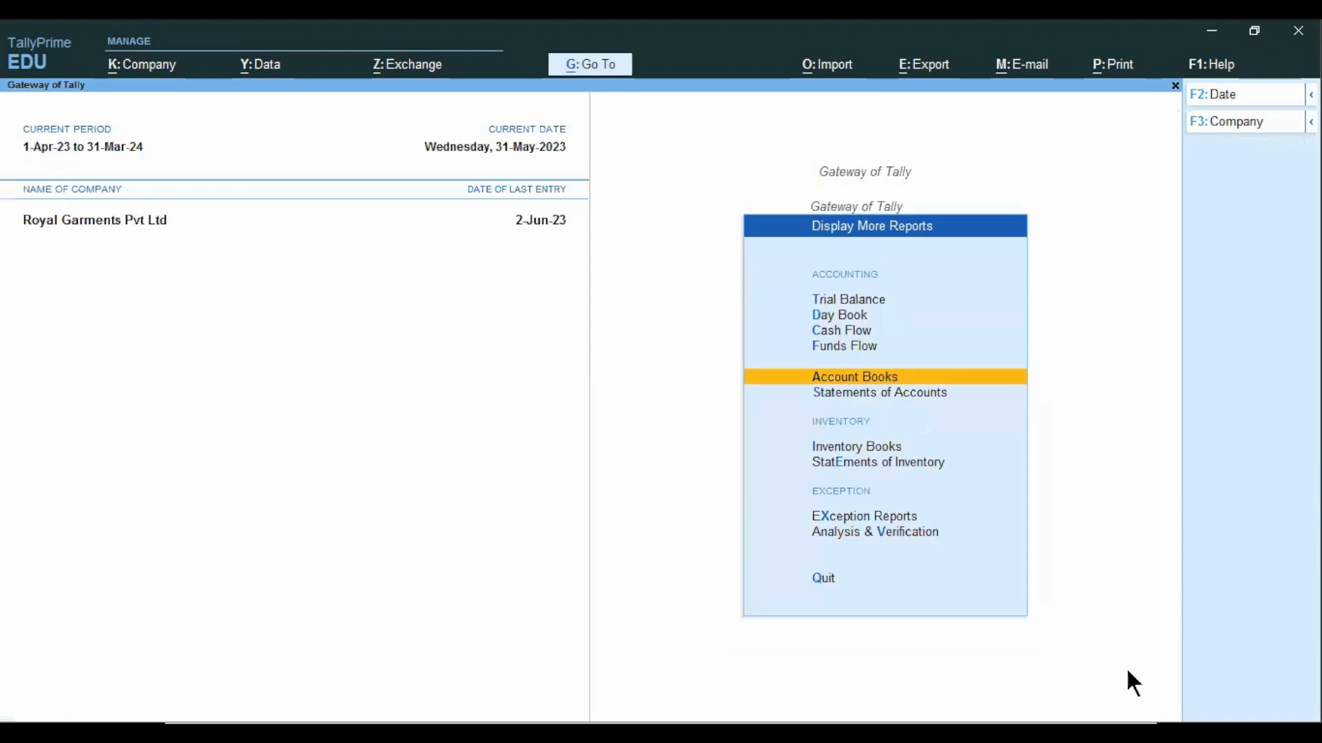
key(Escape)
Start a payment voucher dated 1-Jul-23 and choose M/s Style Mobiles as the debit ledger.
key(Up)
key(Up)
key(Up)
key(Up)
key(Up)
key(Up)
key(Up)
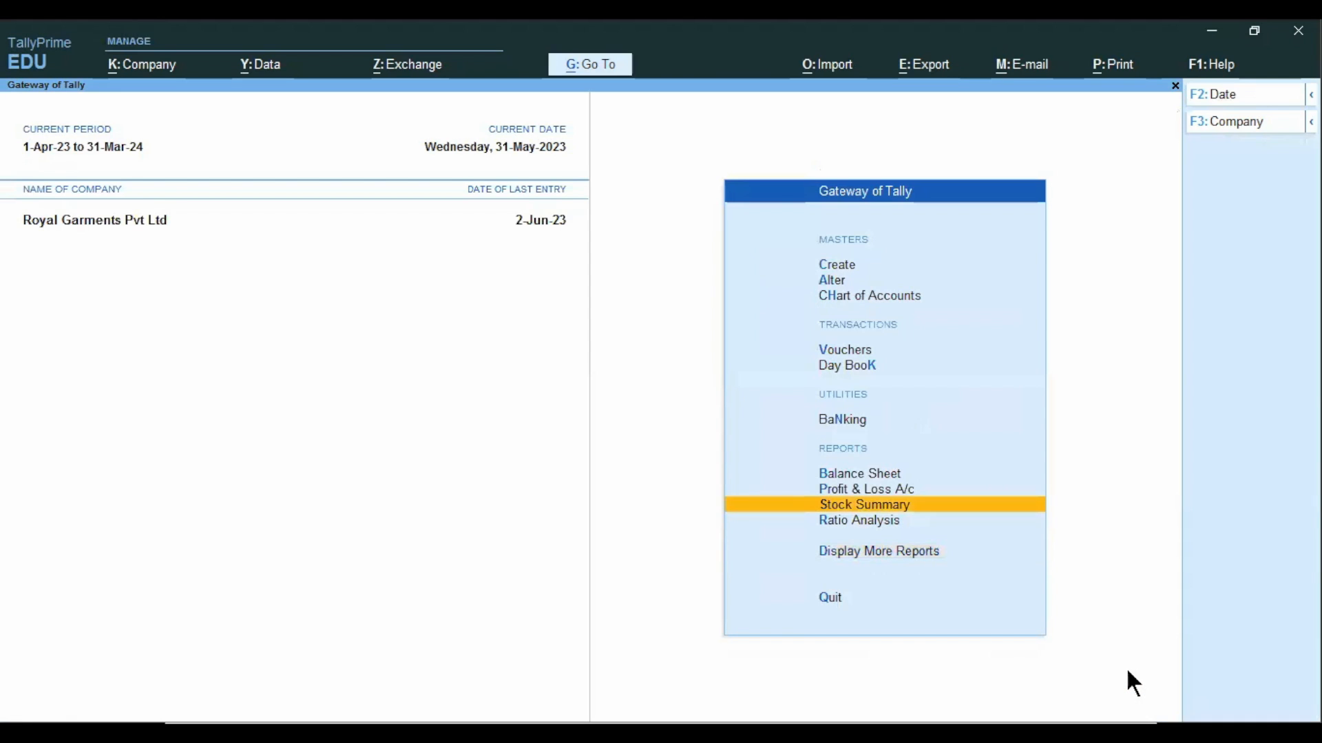
key(Return)
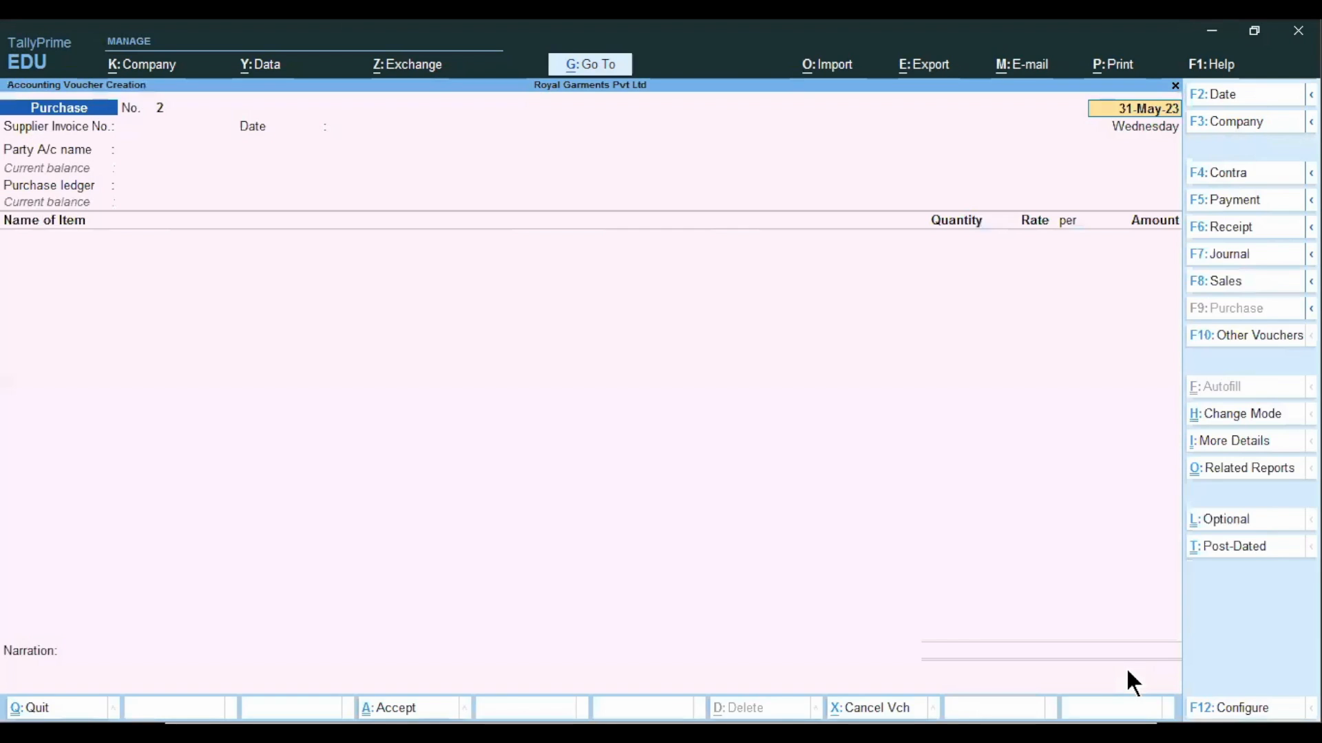
click(1248, 199)
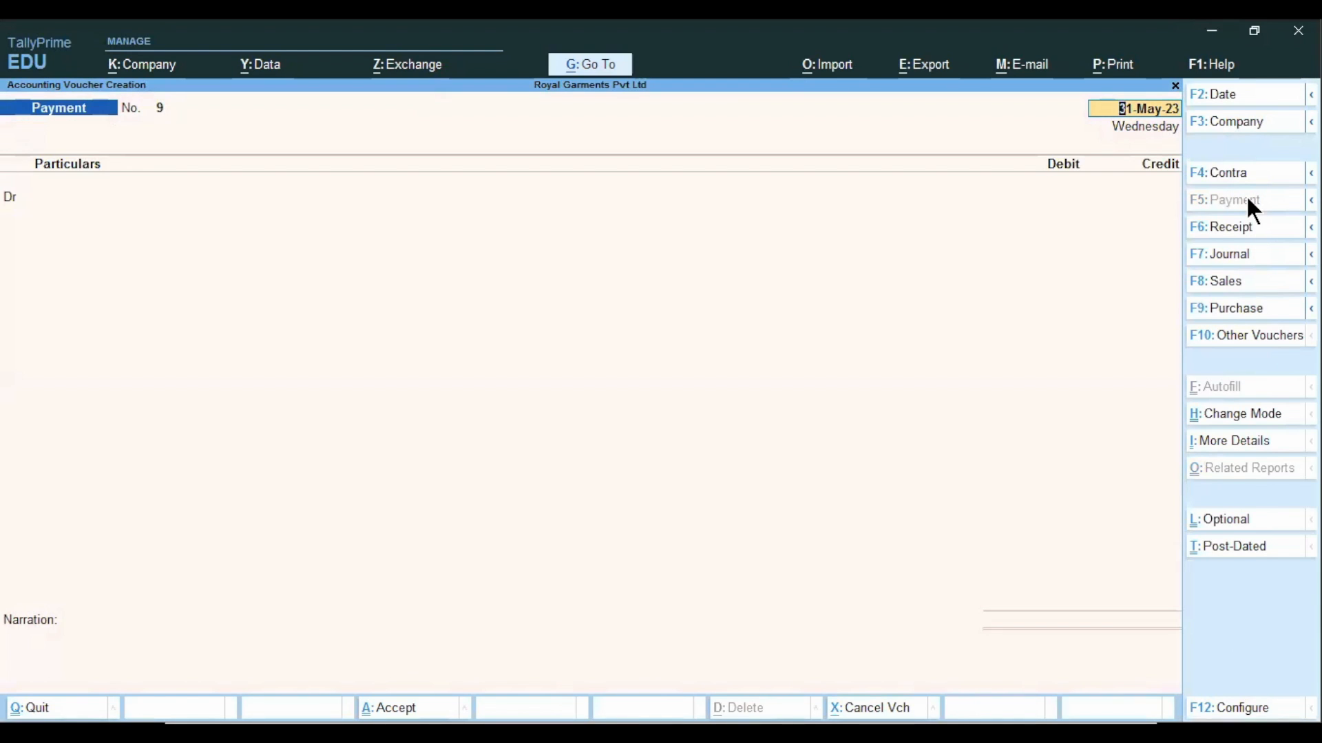
text(1/7)
key(Return)
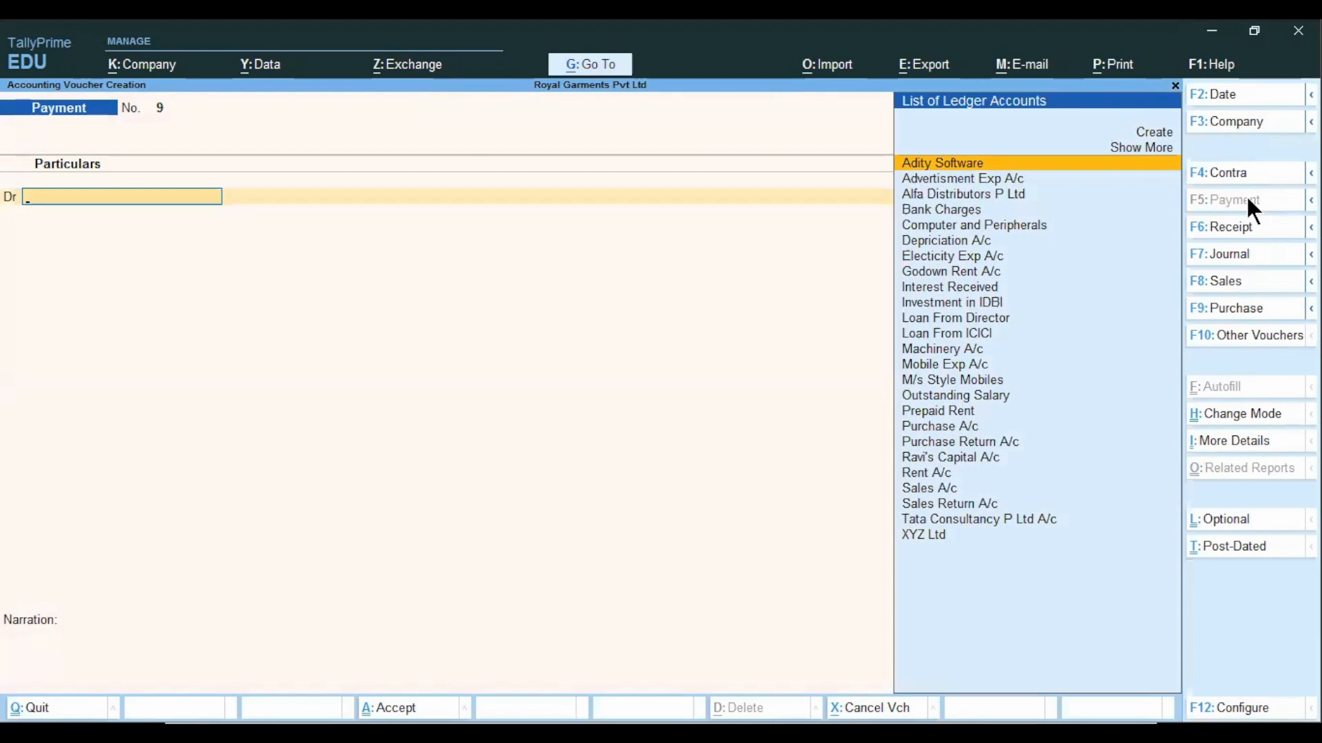
text(M/s)
key(Return)
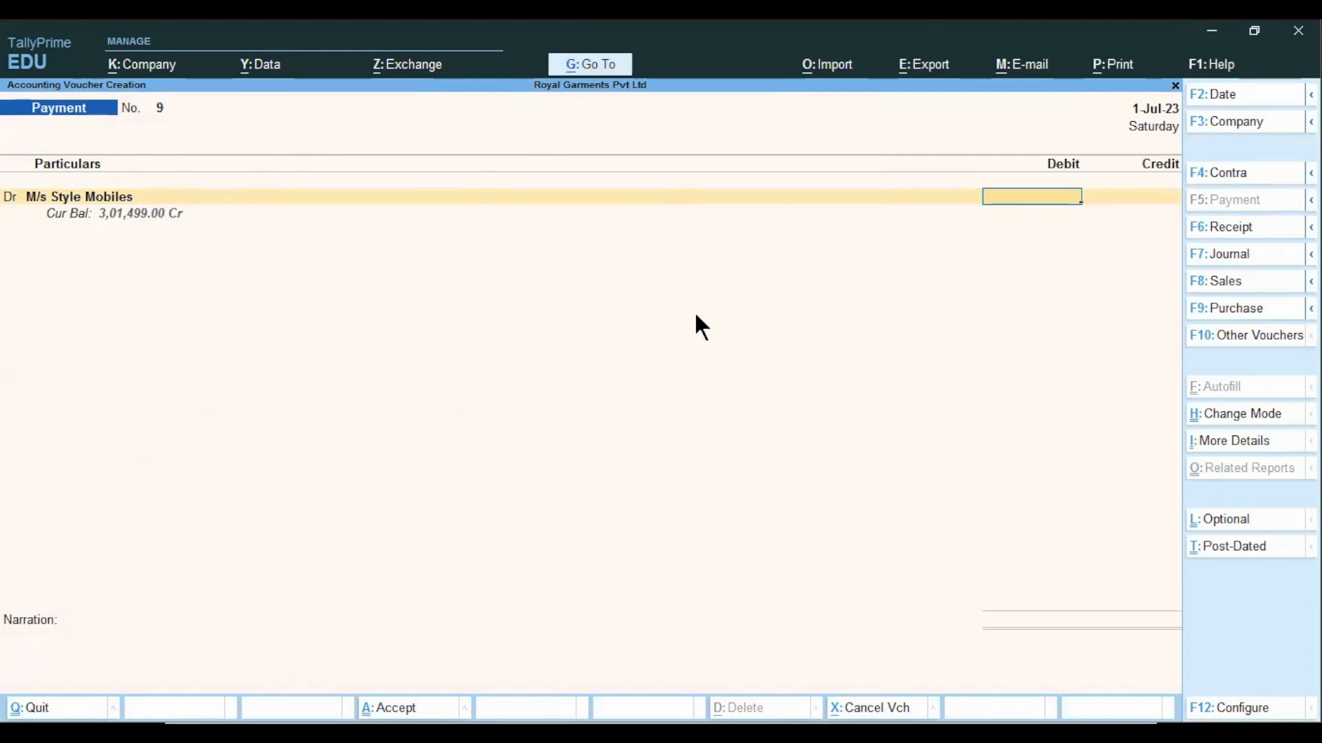
Open the Ledger Vouchers report on top of the unfinished payment voucher.
click(581, 69)
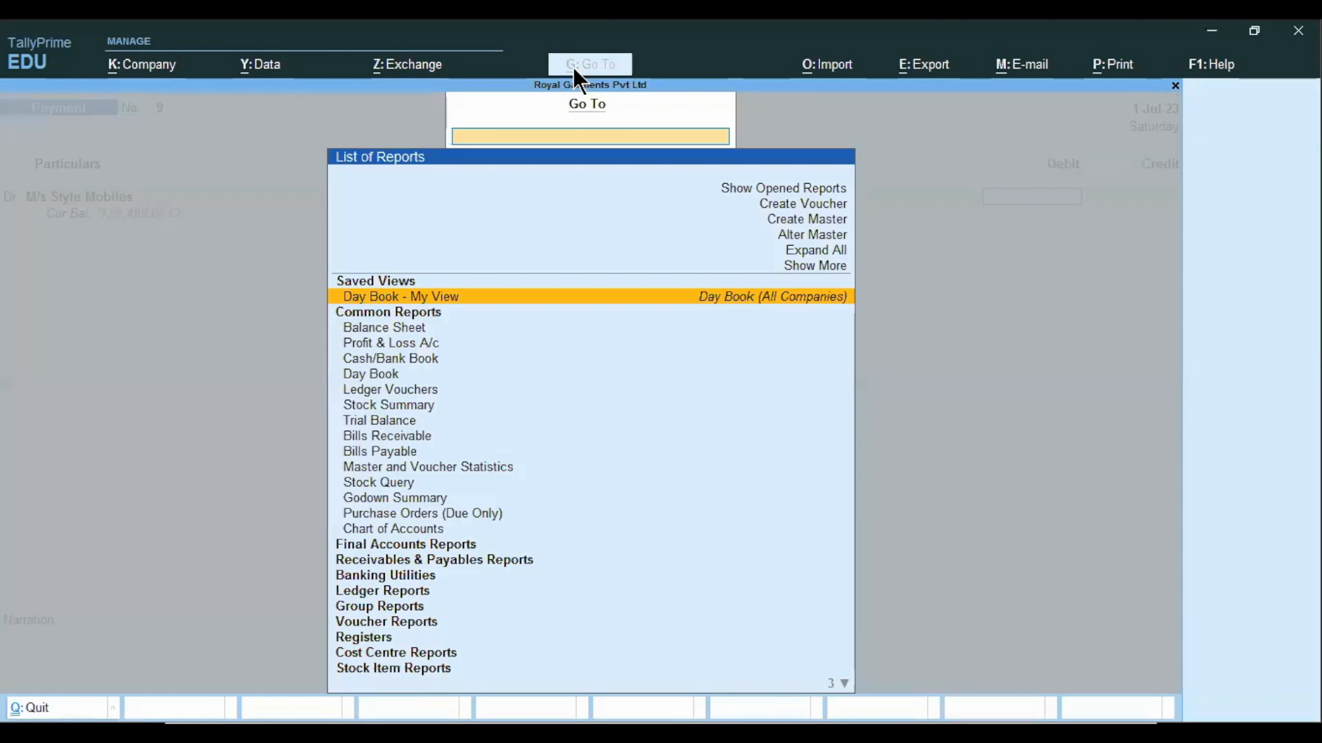
text(Ledg)
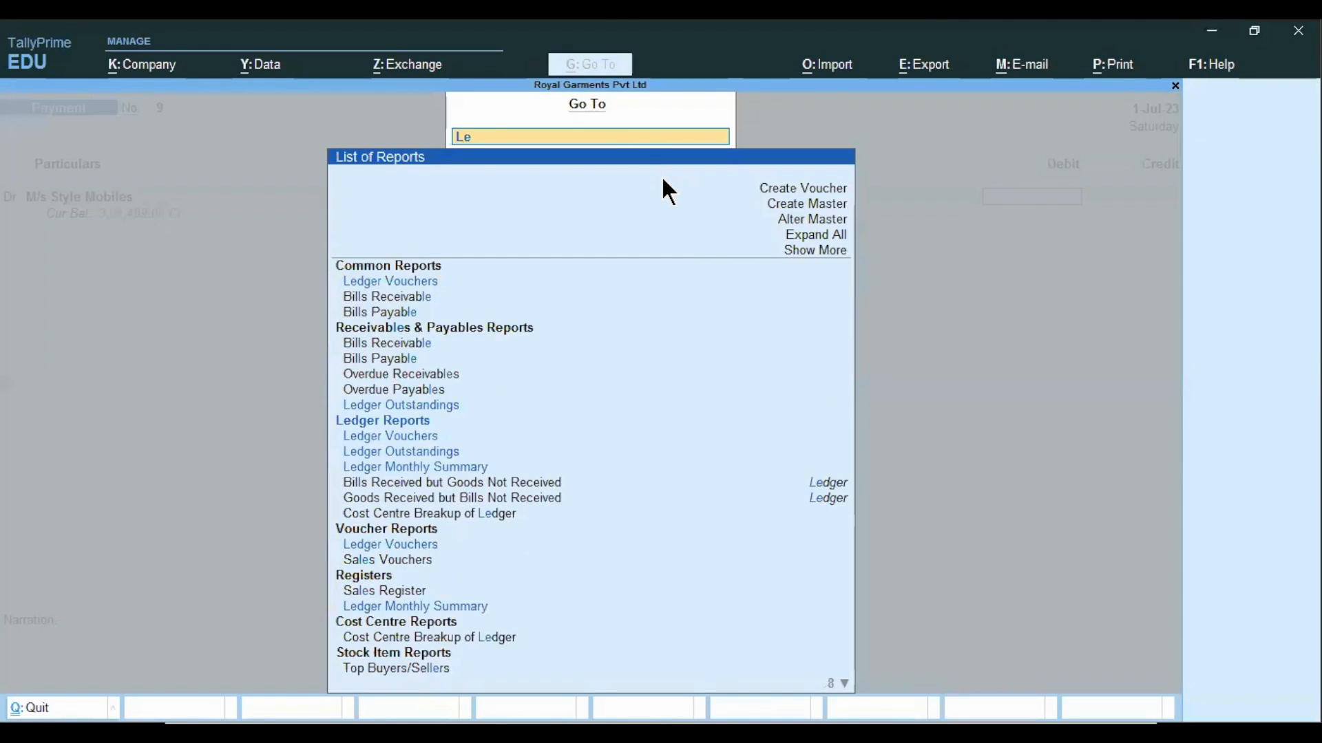
key(Down)
key(Return)
Check the closing balance in the M/s Style Mobiles ledger and close its voucher list.
key(Down)
key(Down)
key(Down)
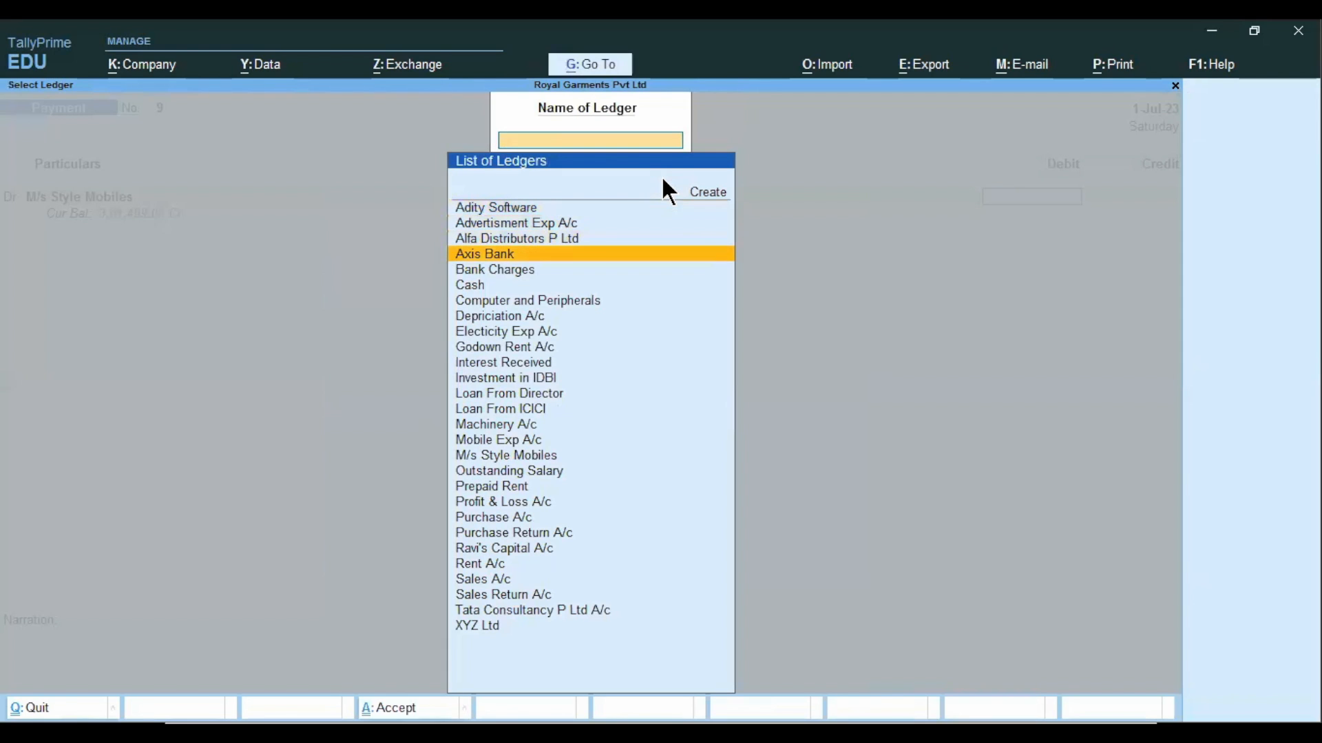
key(Down)
key(Down)
key(Down)
key(Down)
key(Down)
key(Down)
key(Down)
key(Down)
key(Down)
key(Down)
key(Down)
key(Down)
key(Down)
key(Down)
key(Down)
key(Down)
key(Down)
key(Down)
key(Down)
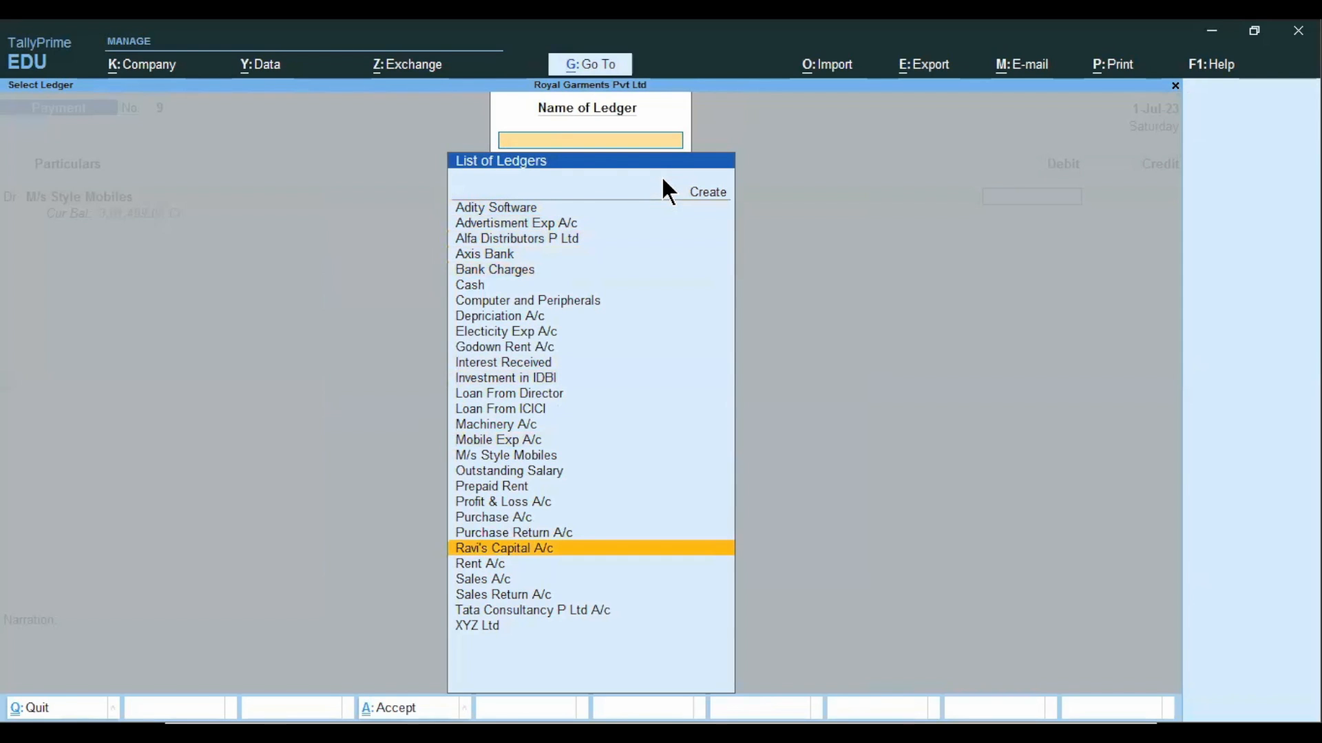
key(Up)
key(Up)
key(Up)
key(Up)
key(Up)
key(Up)
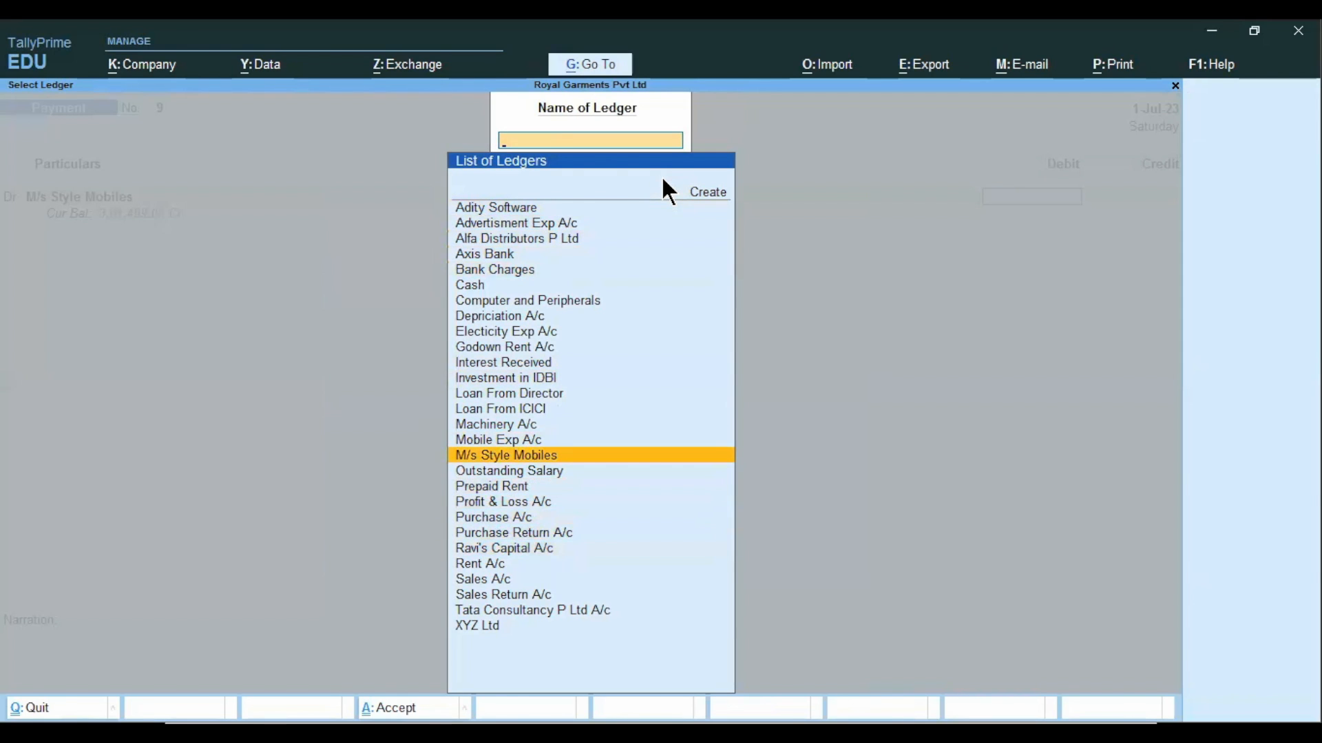
key(Return)
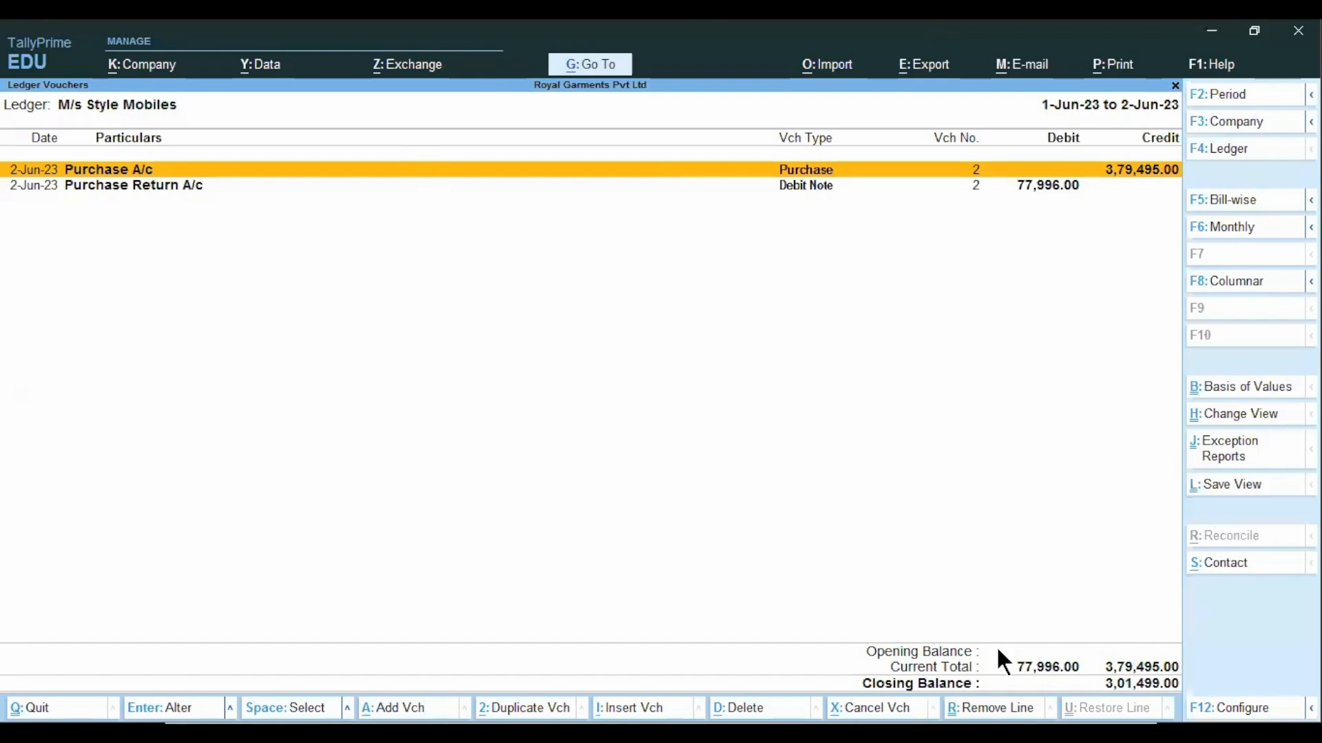
key(Escape)
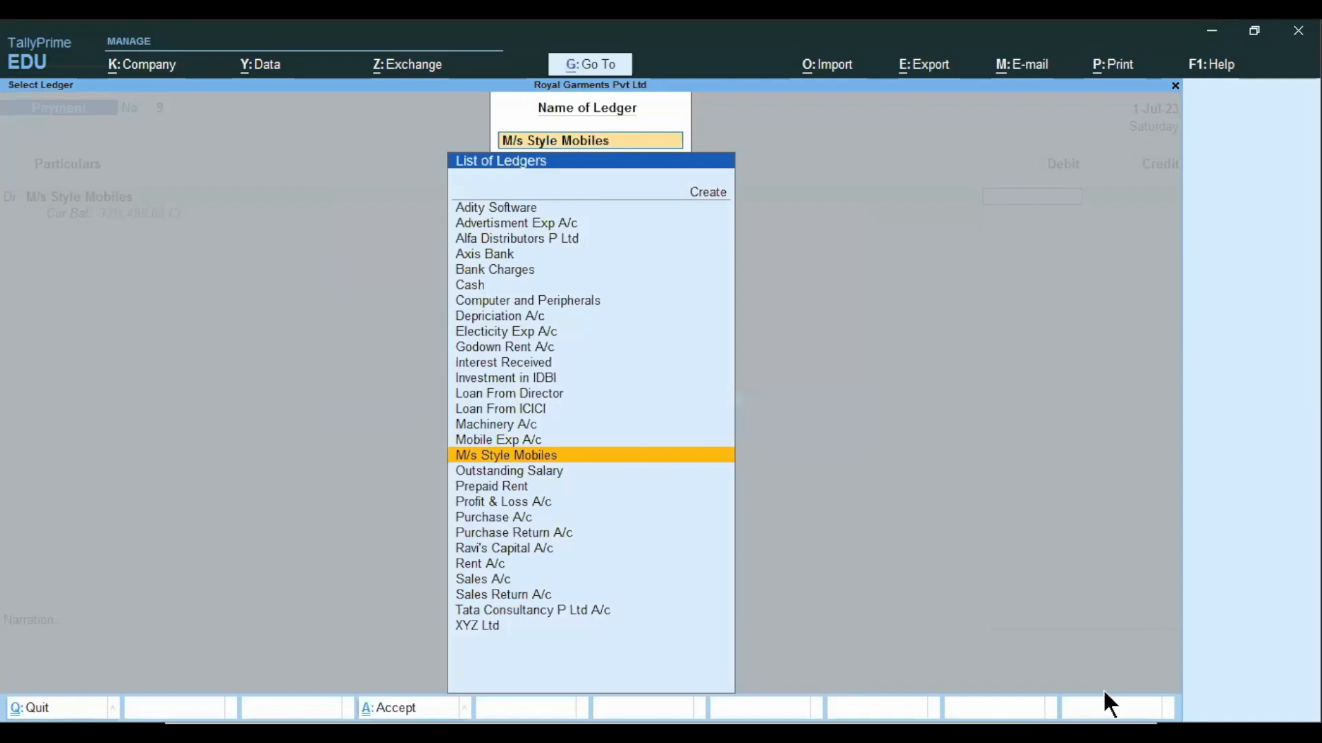
Return to the unfinished payment voucher, set the M/s Style Mobiles debit to 301499 and allocate it as Agst Ref to bill SM/Inv/100.
key(Escape)
key(Escape)
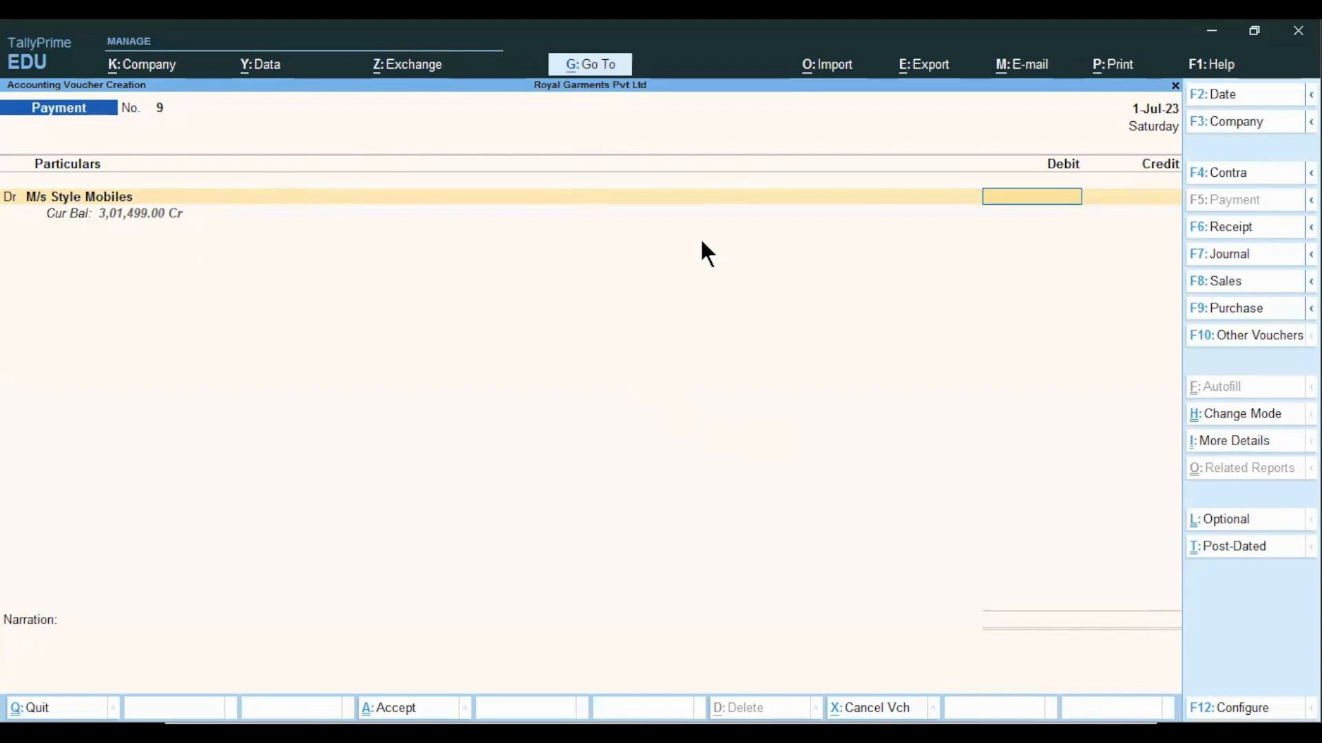
text(301499)
key(Return)
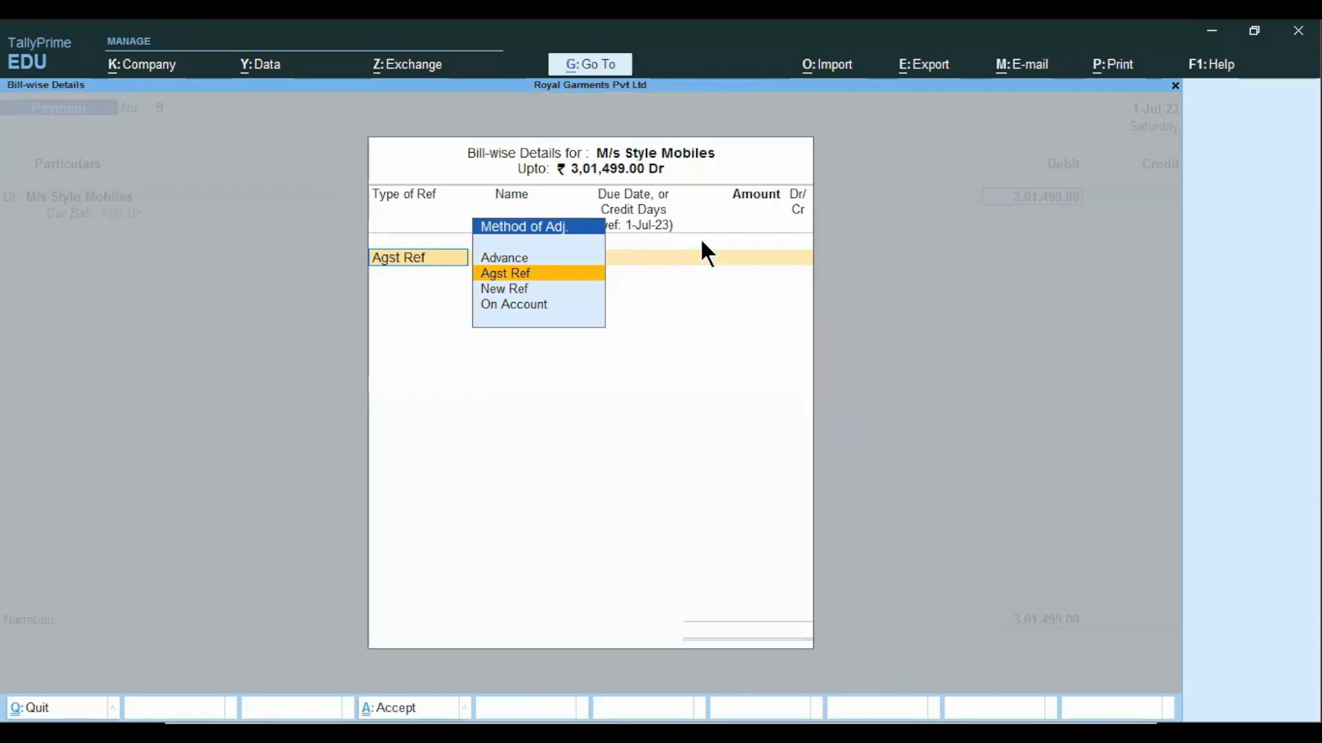
key(Return)
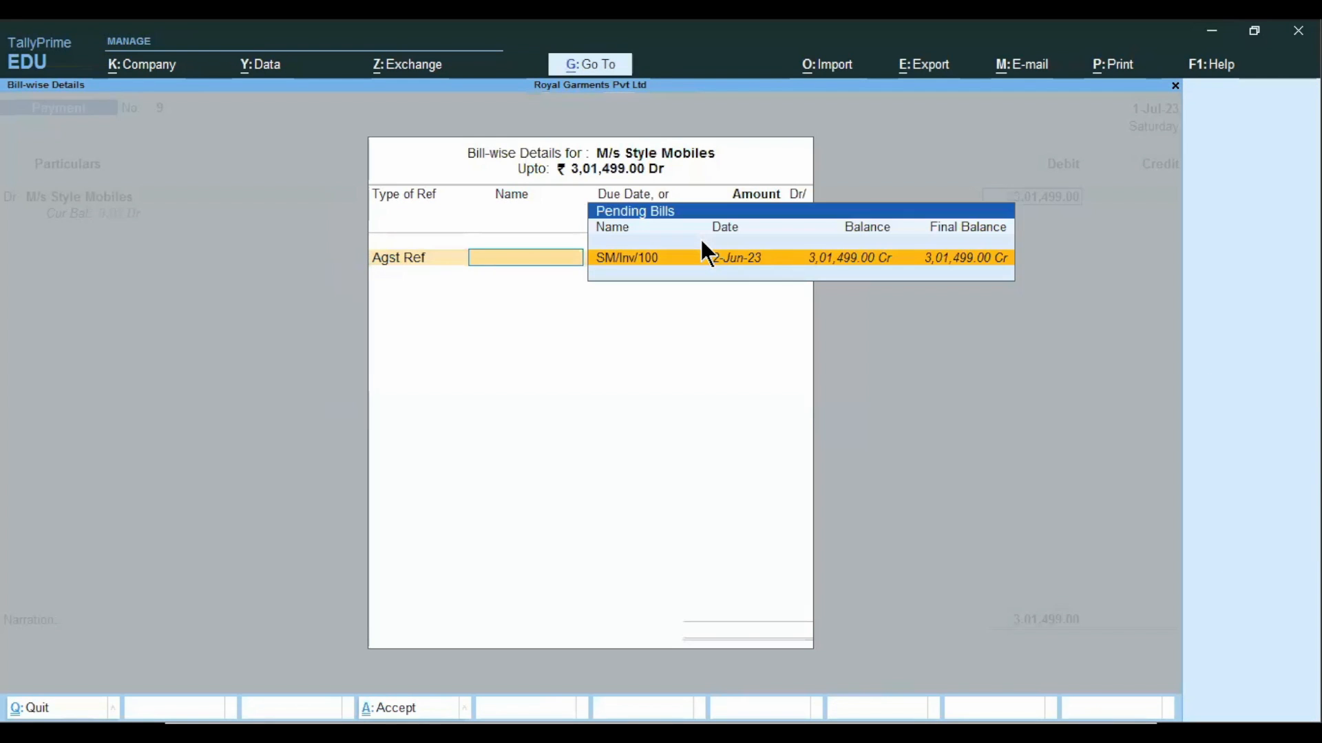
key(Return)
key(Return)
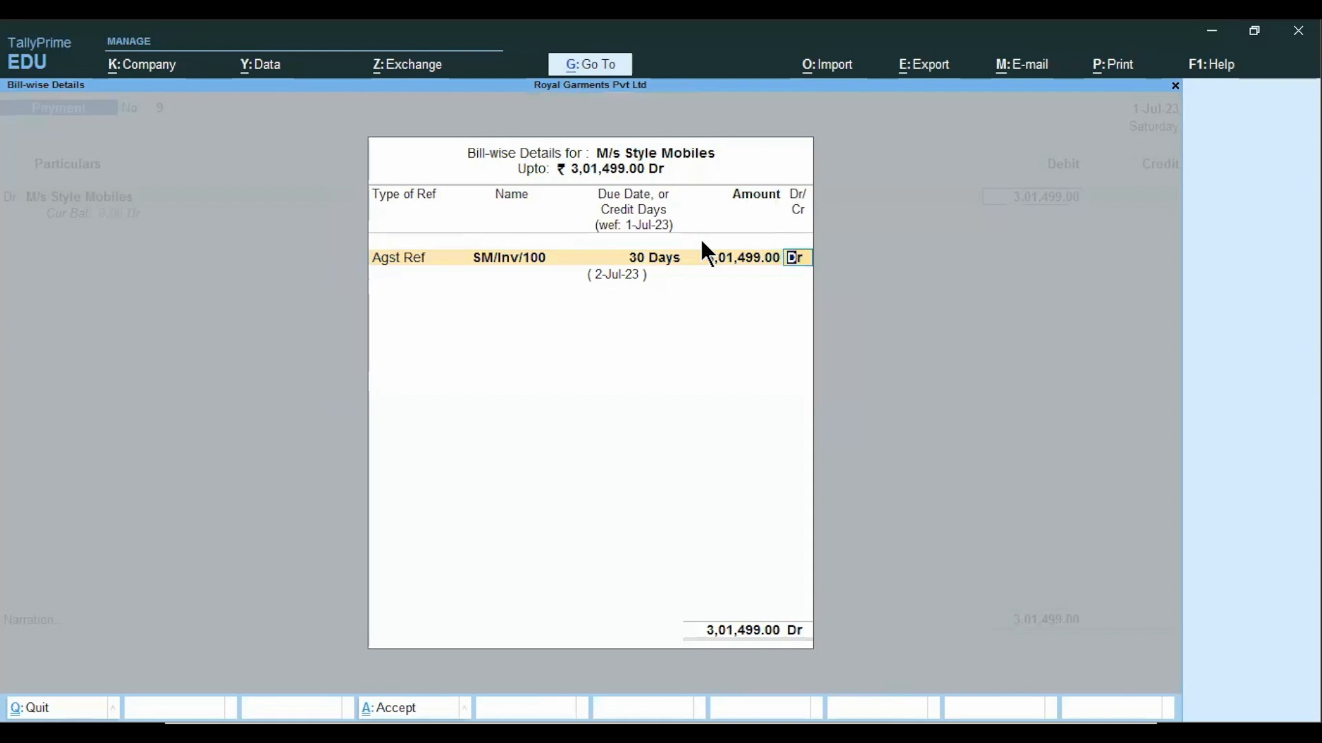
key(Return)
Credit Axis Bank for the full payment and enter the cheque's instrument number in the bank allocation.
key(Return)
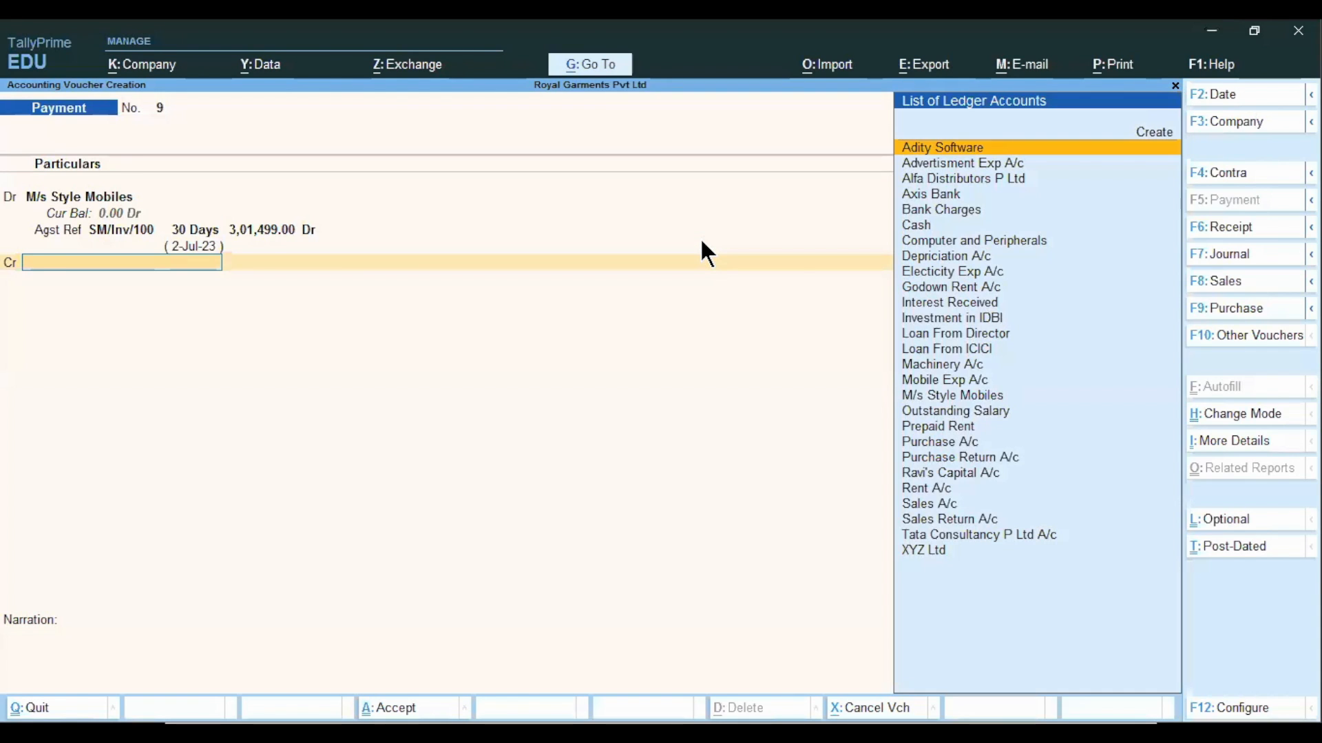
text(axis)
key(Return)
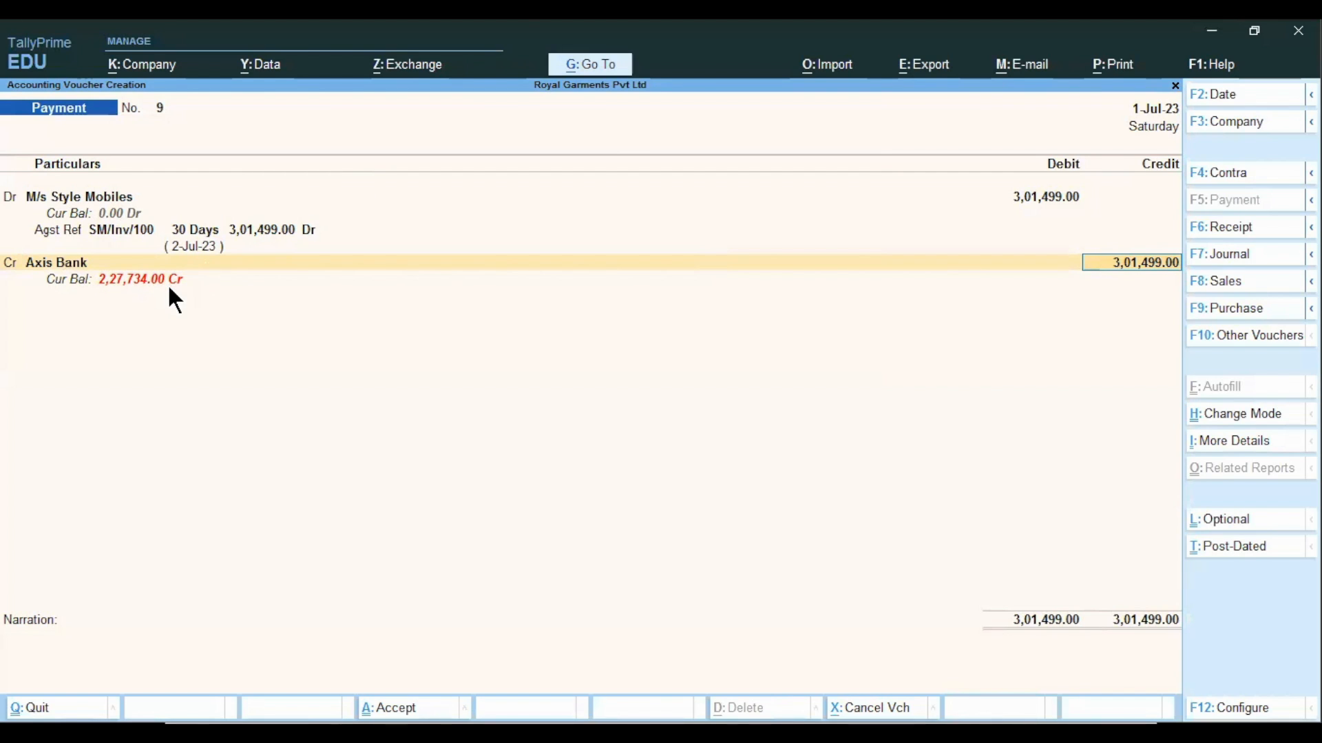
key(Return)
key(Return)
key(Return)
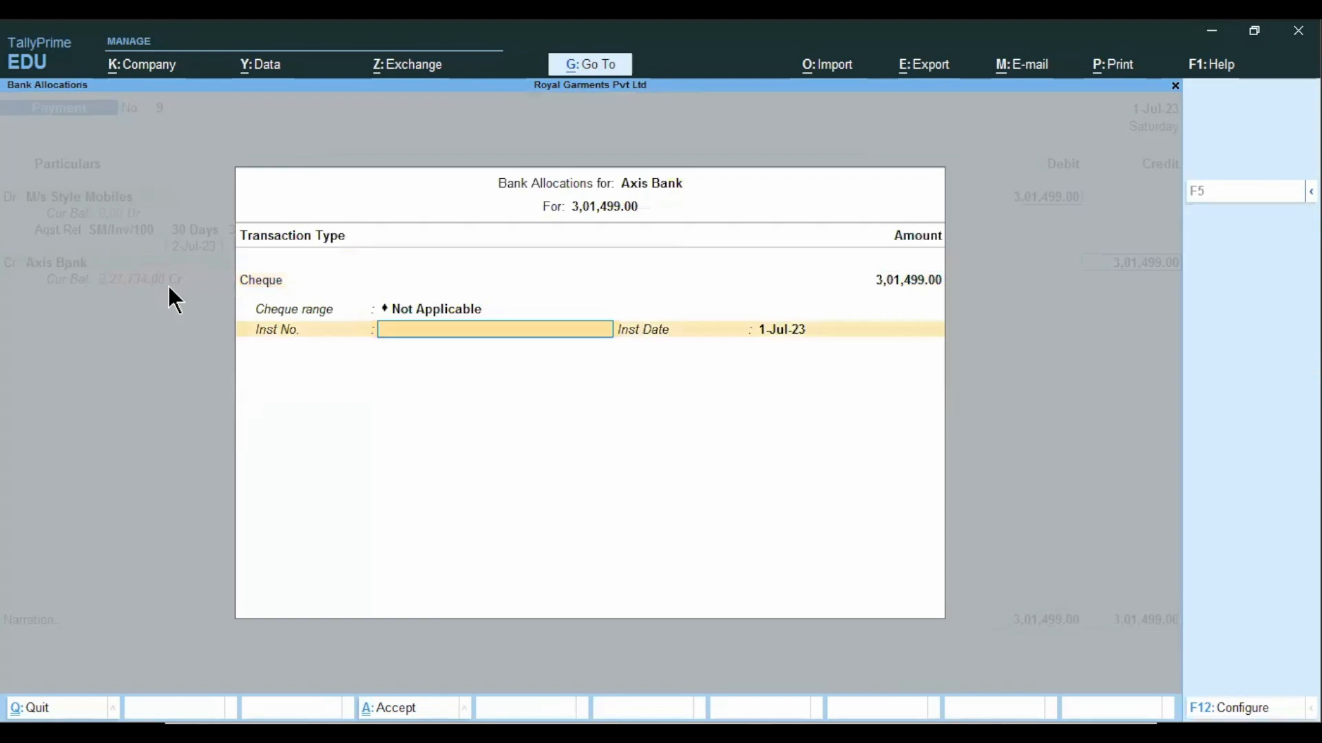
text(4530303)
key(Return)
key(Return)
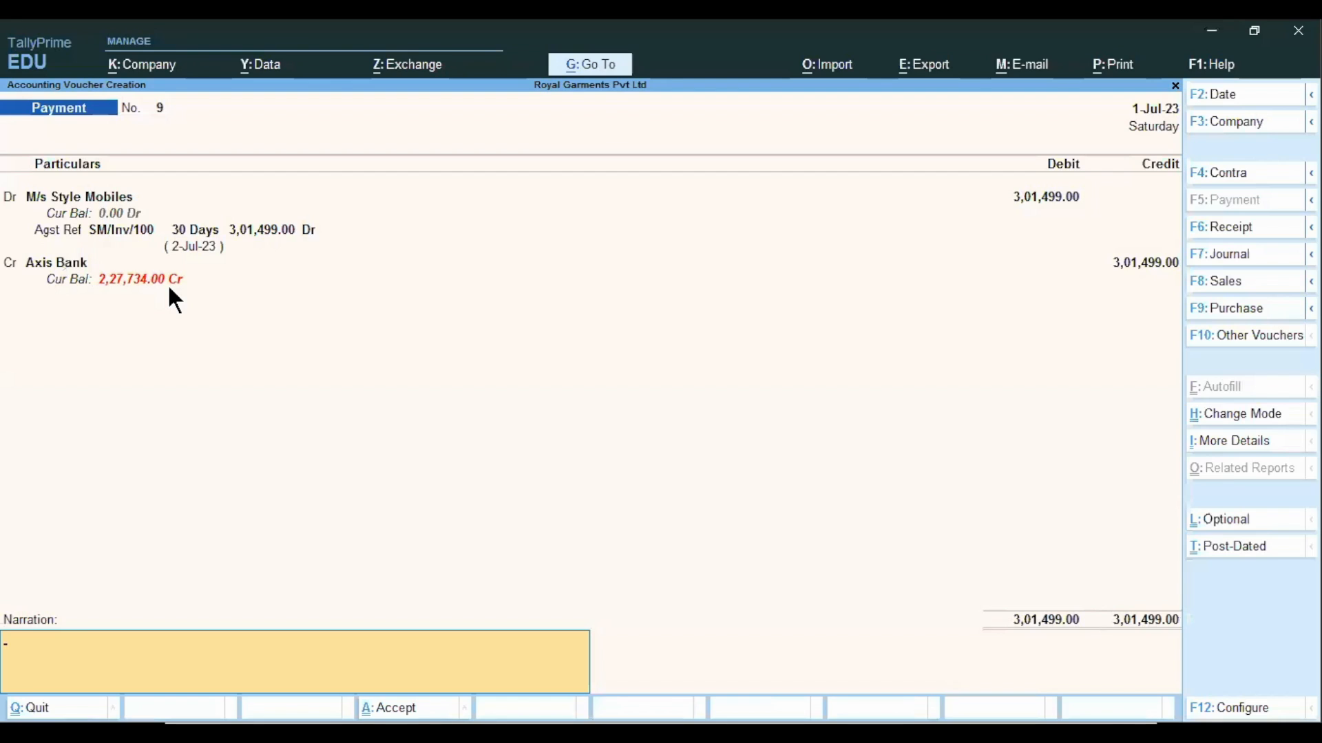
Add the narration "being paid to creditor", accept the payment voucher and return to the Gateway of Tally.
text(being paid)
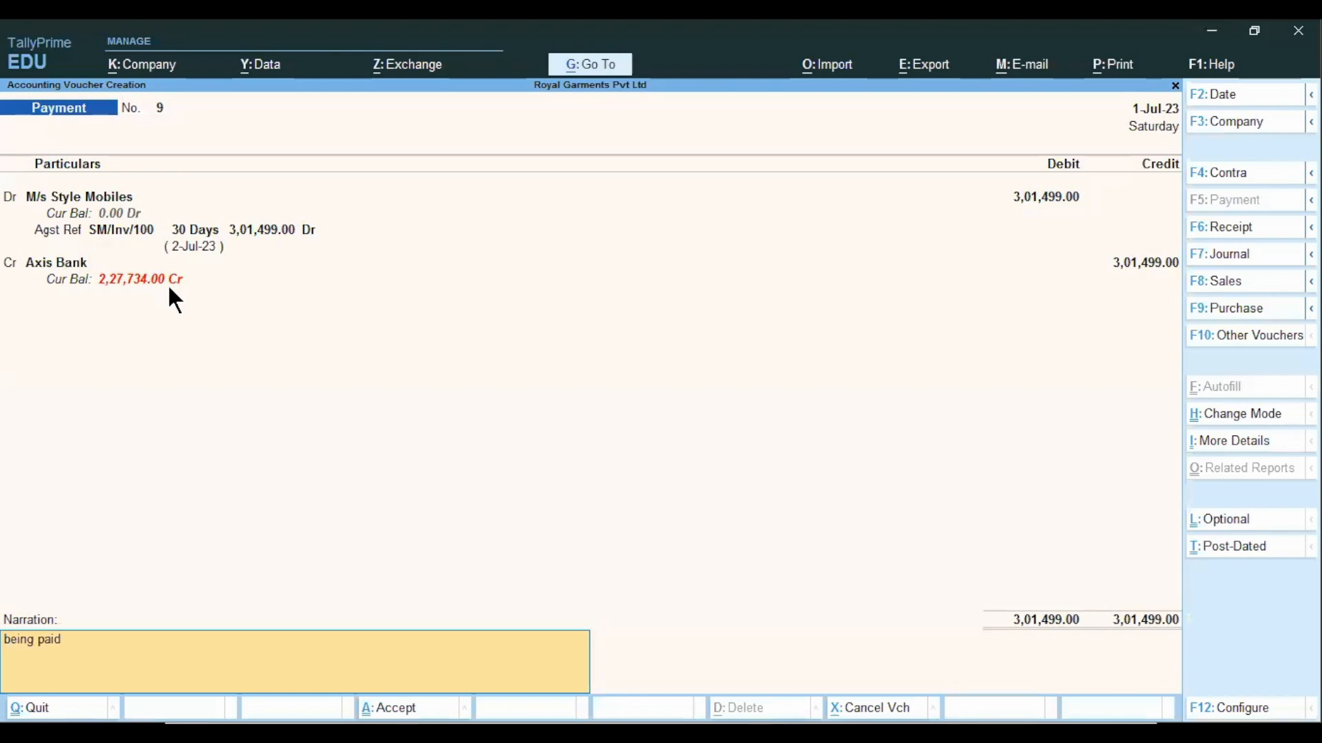
text( to creditor)
key(Return)
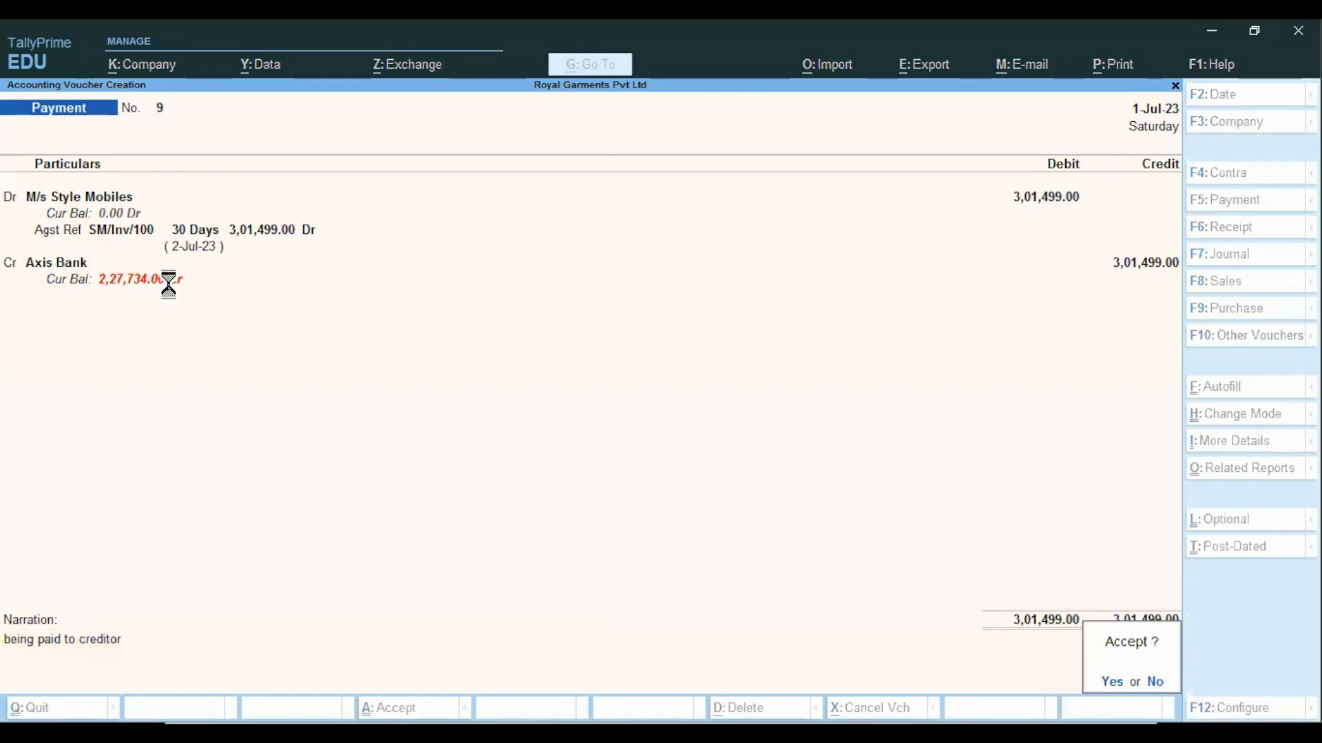
key(Return)
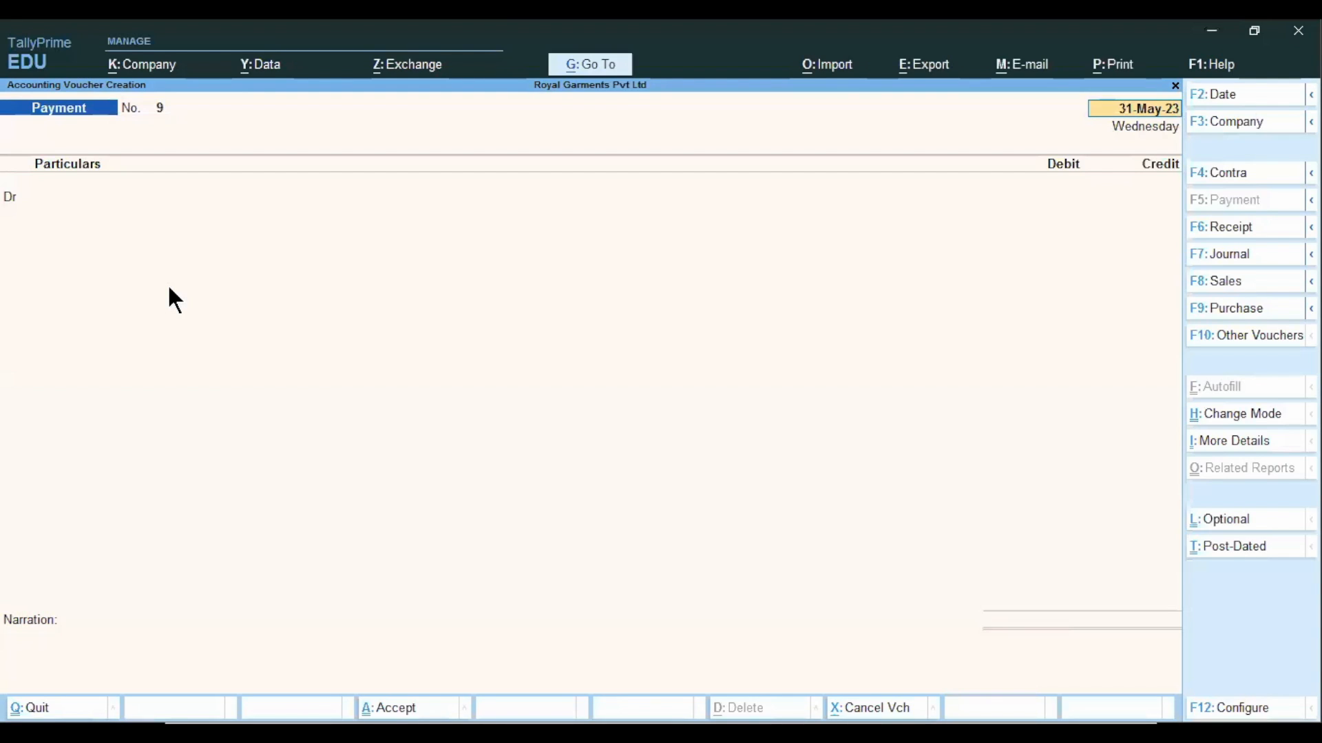
key(BackSpace)
key(Escape)
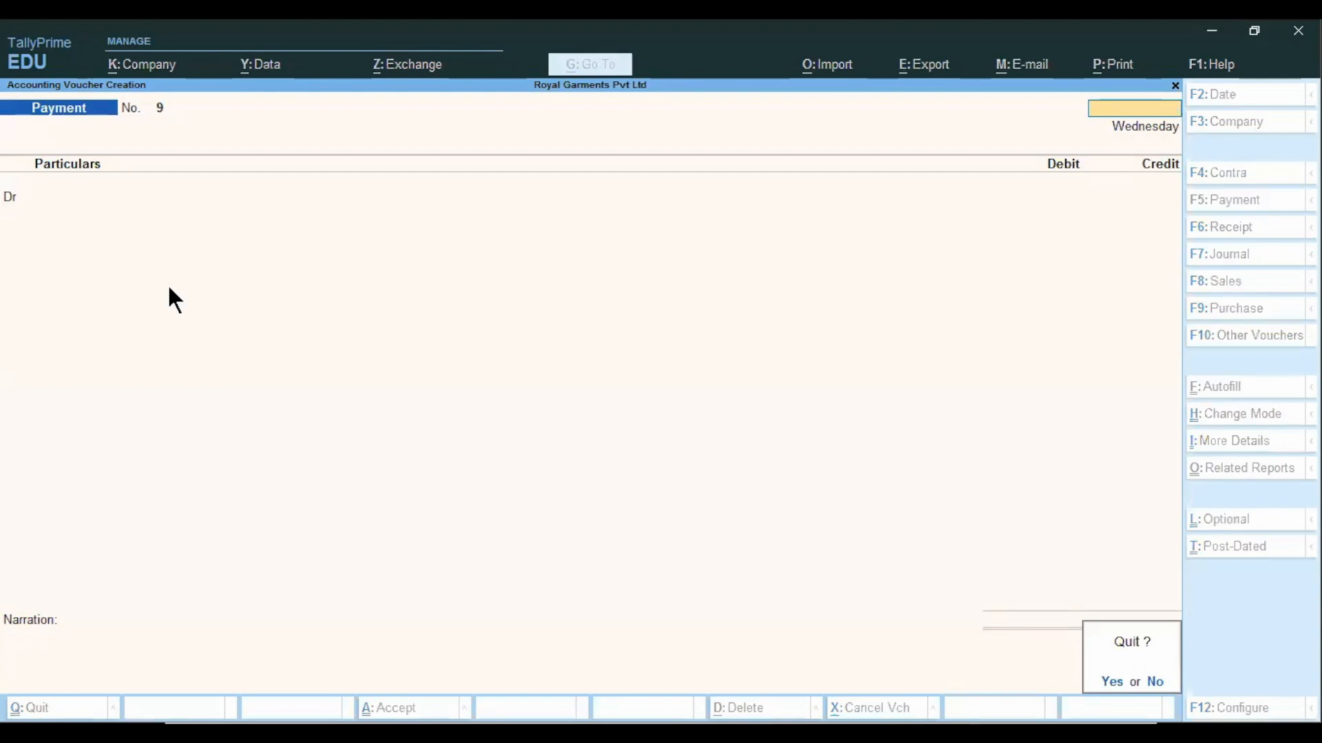
key(Return)
Open the M/s Style Mobiles ledger report from the account books.
key(Down)
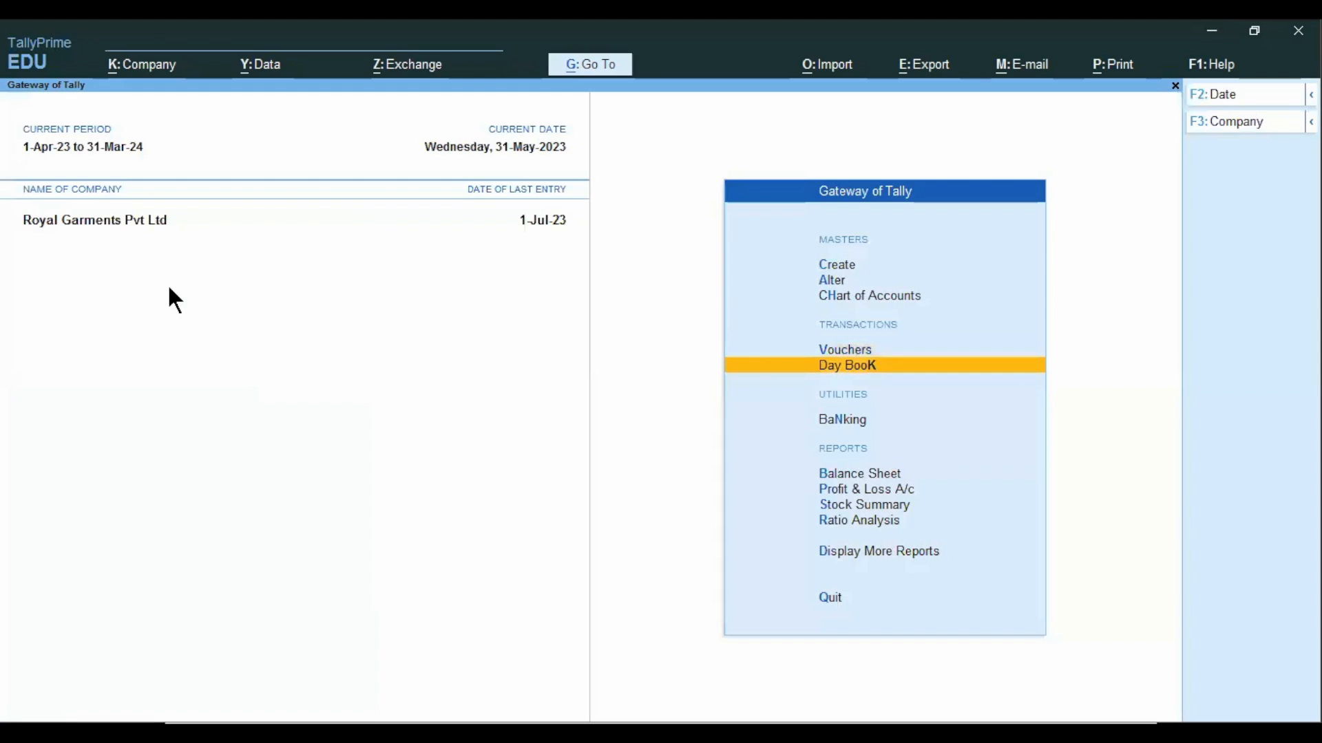
key(Down)
key(Down)
key(Down)
key(Down)
key(Down)
key(Down)
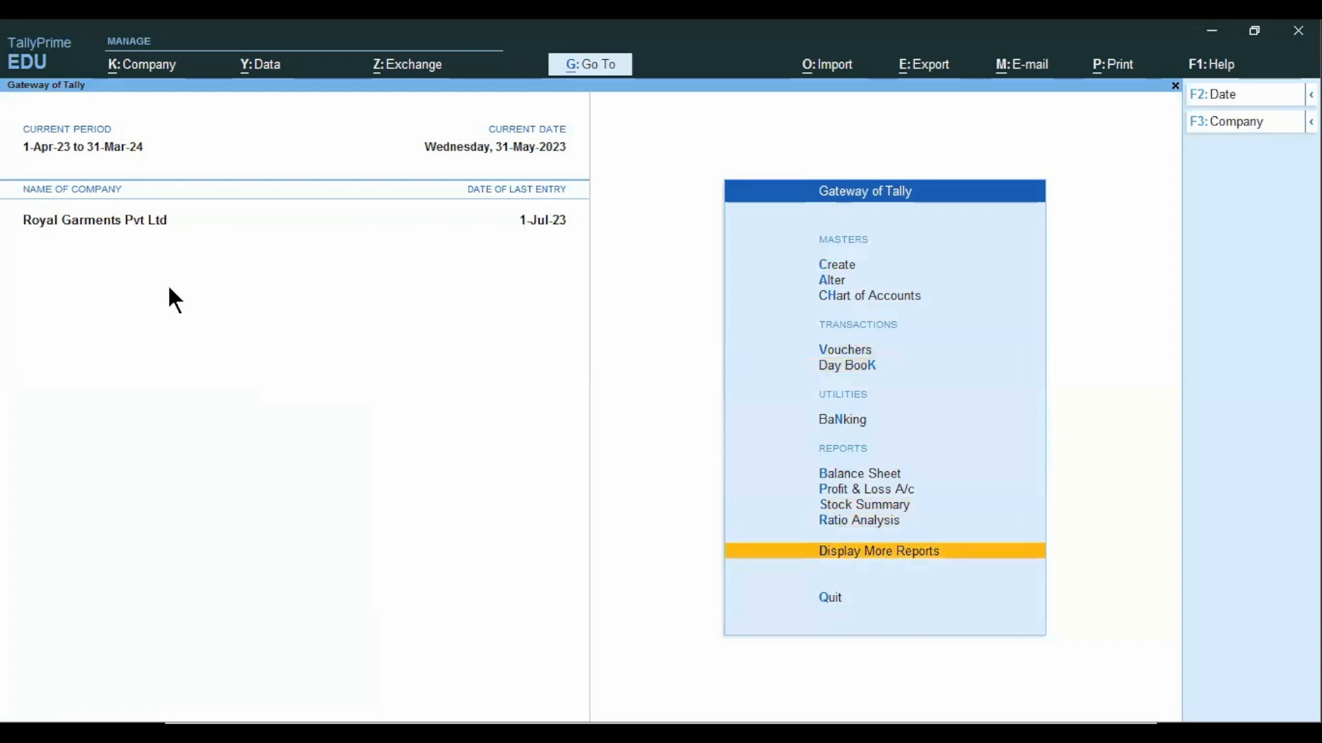
key(Return)
key(Down)
key(Down)
key(Down)
key(Down)
key(Return)
key(Down)
key(Return)
key(Down)
text(m/)
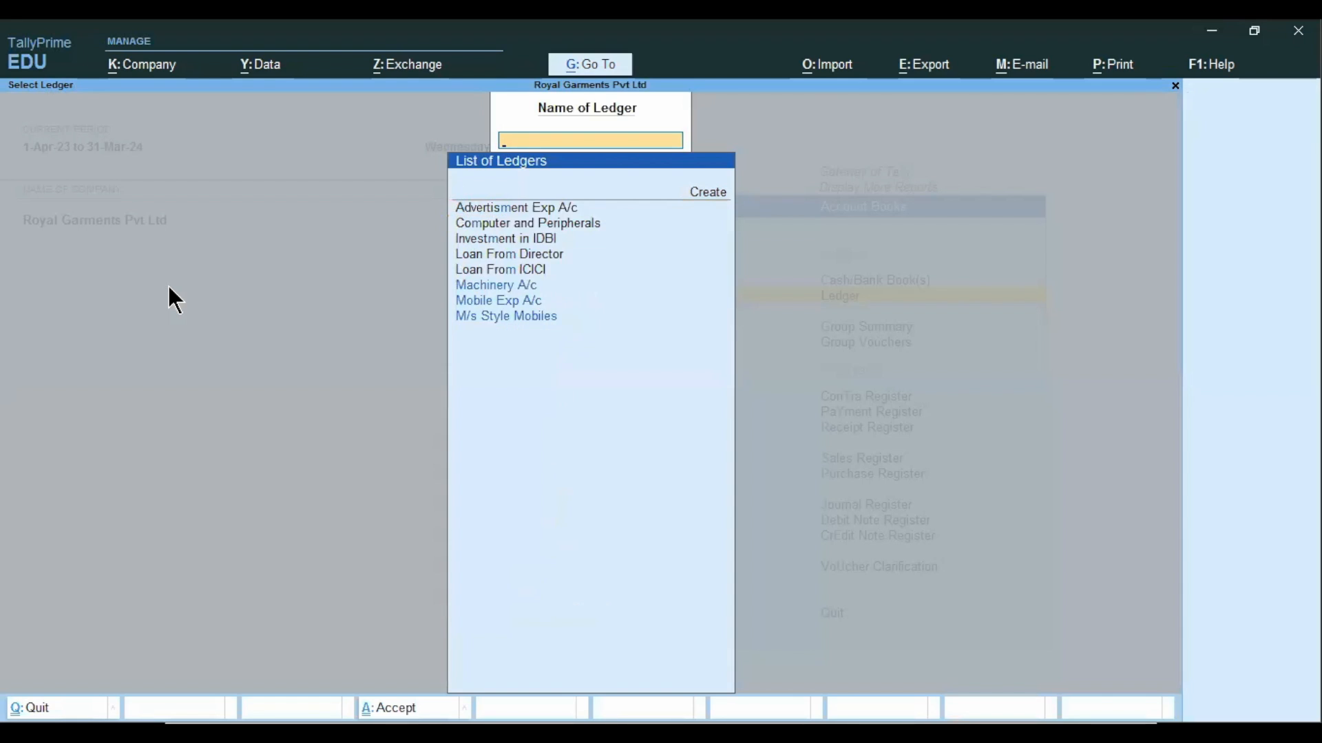
key(Return)
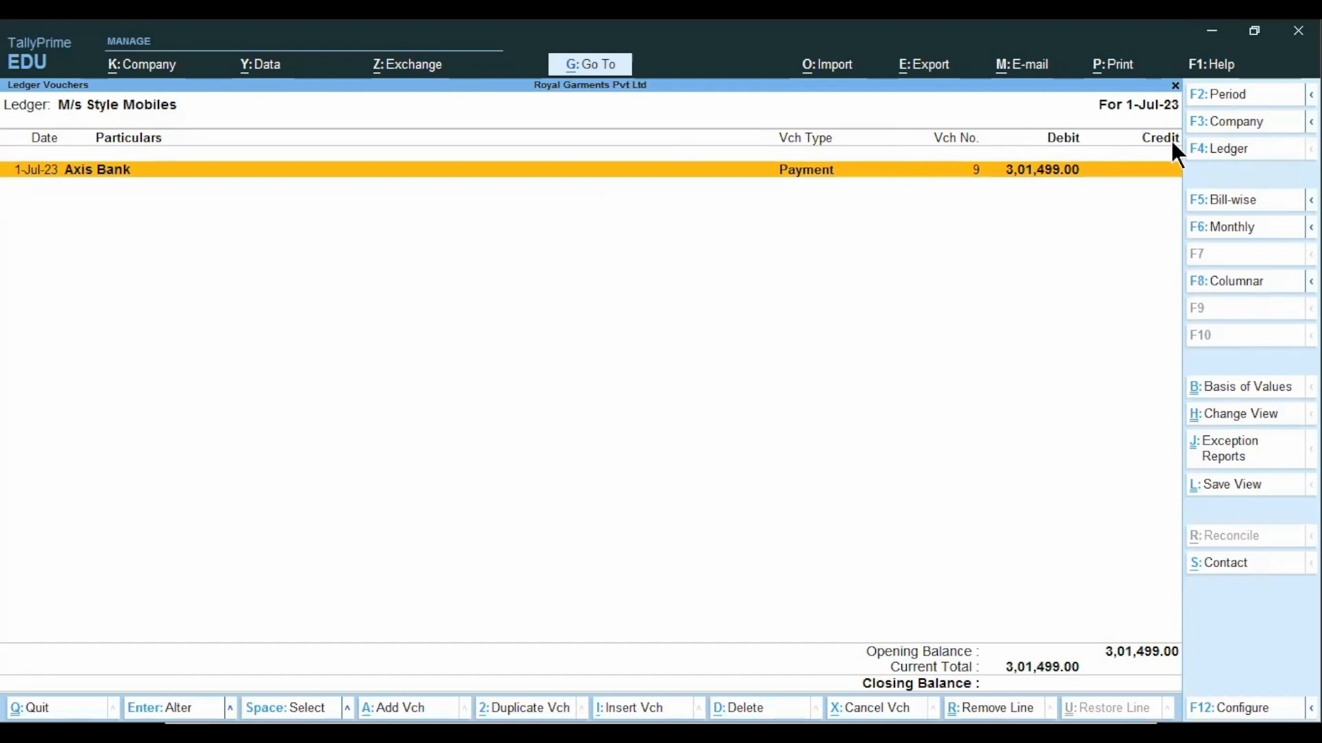
Set the ledger report period to 1-Apr-23 to 1-Jul-23, check the vouchers and closing balance, and close the report.
key(alt+F2)
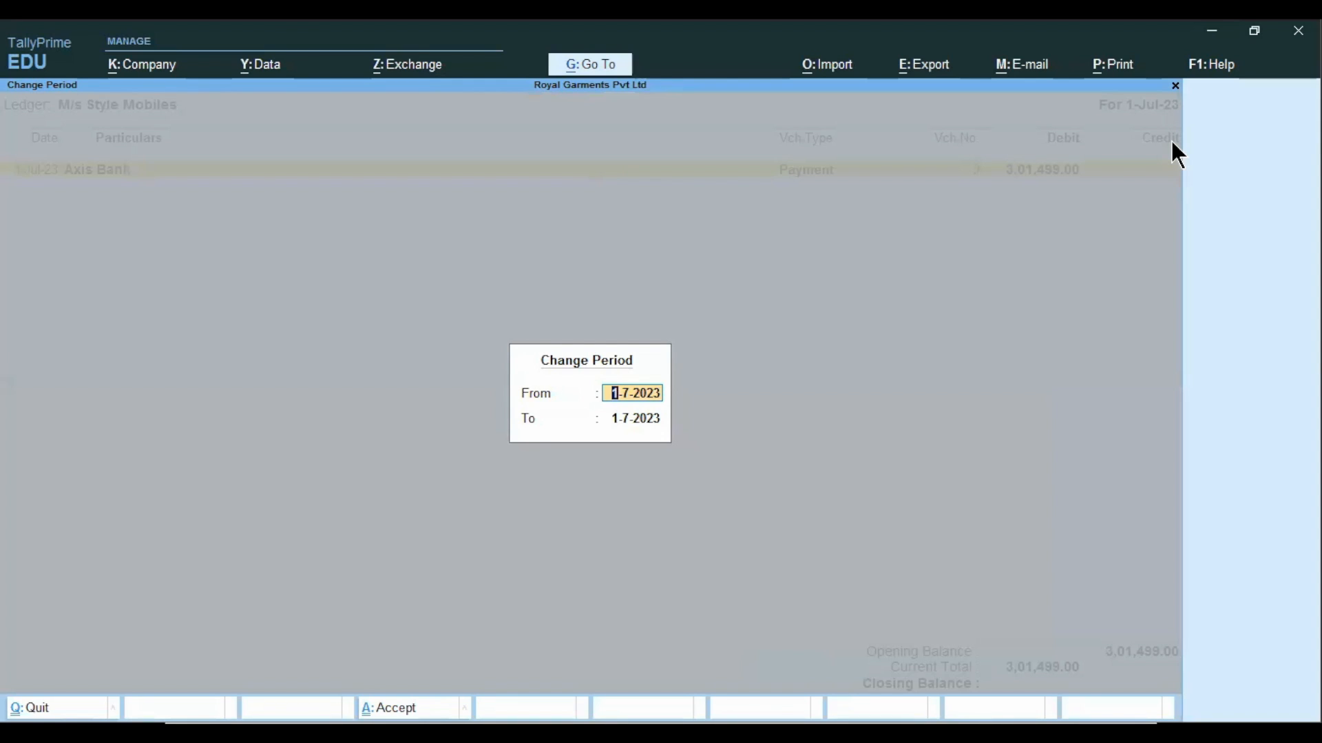
key(BackSpace)
key(Return)
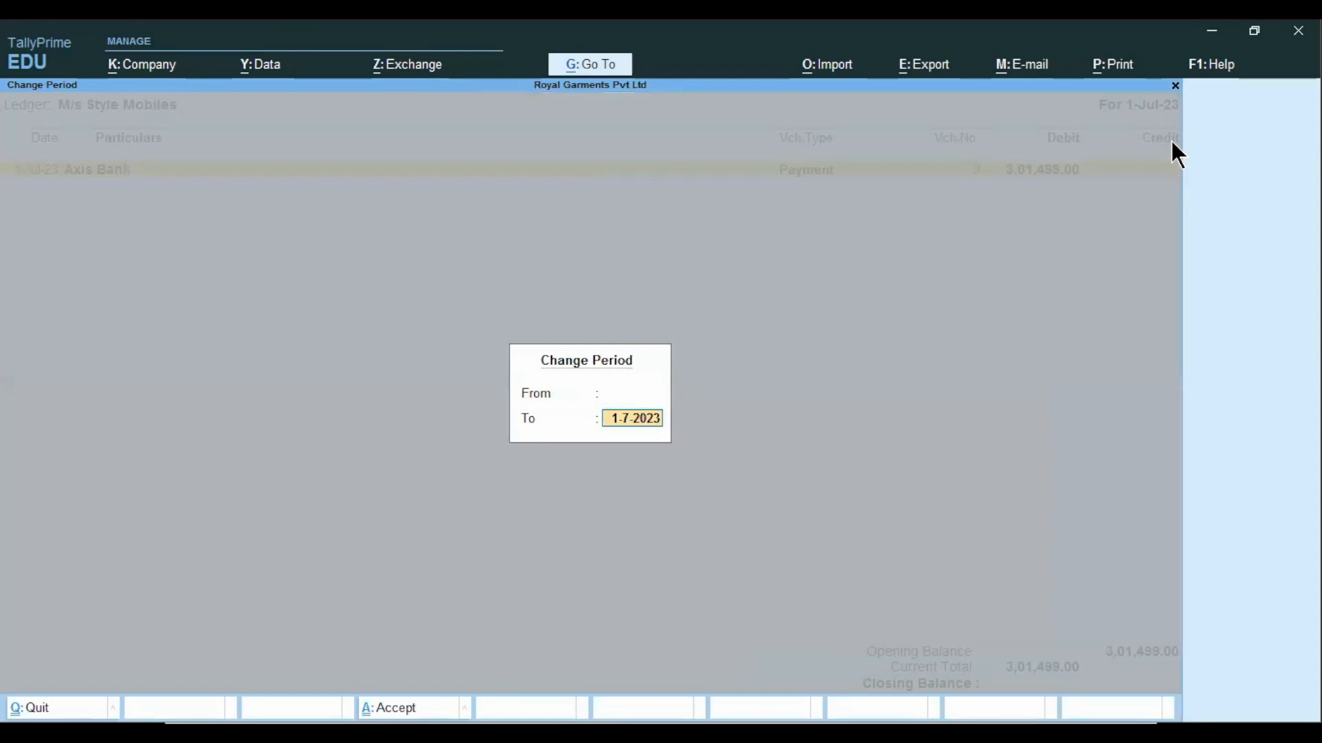
key(BackSpace)
key(Return)
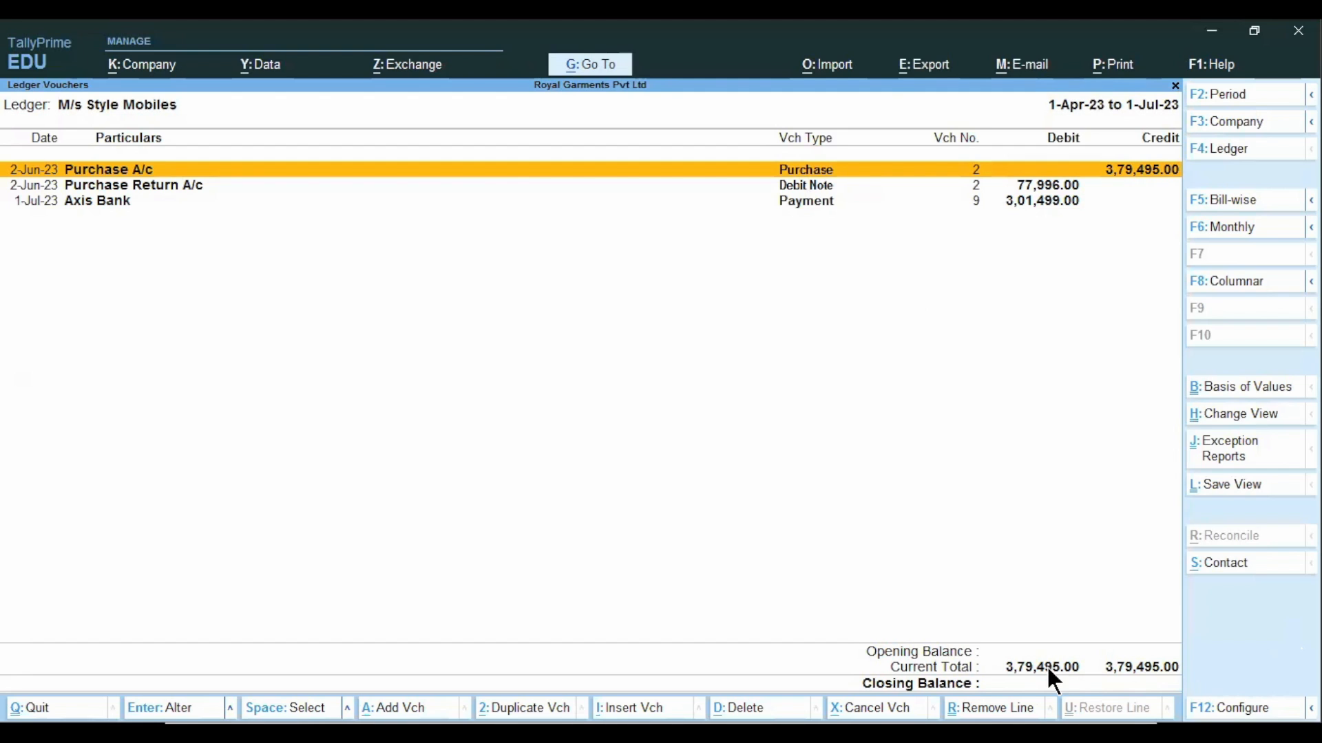
key(Escape)
key(BackSpace)
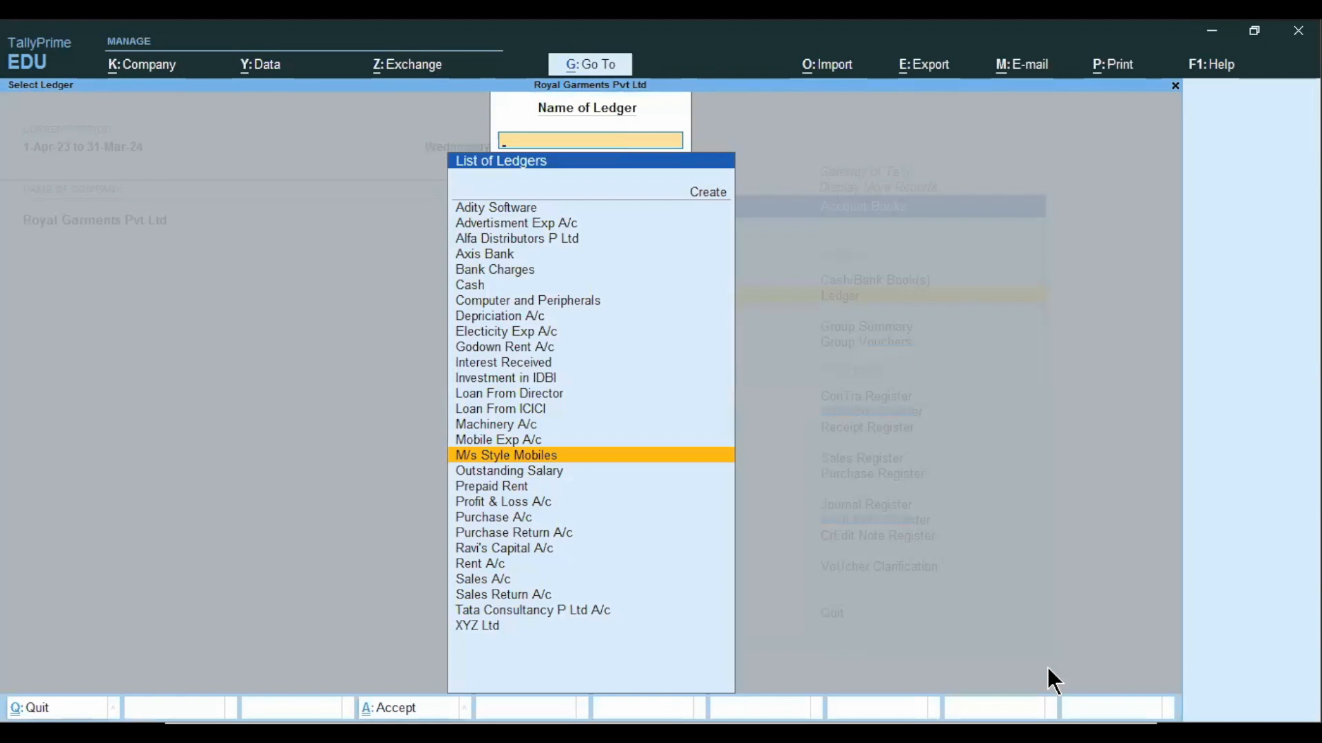
key(alt+Tab)
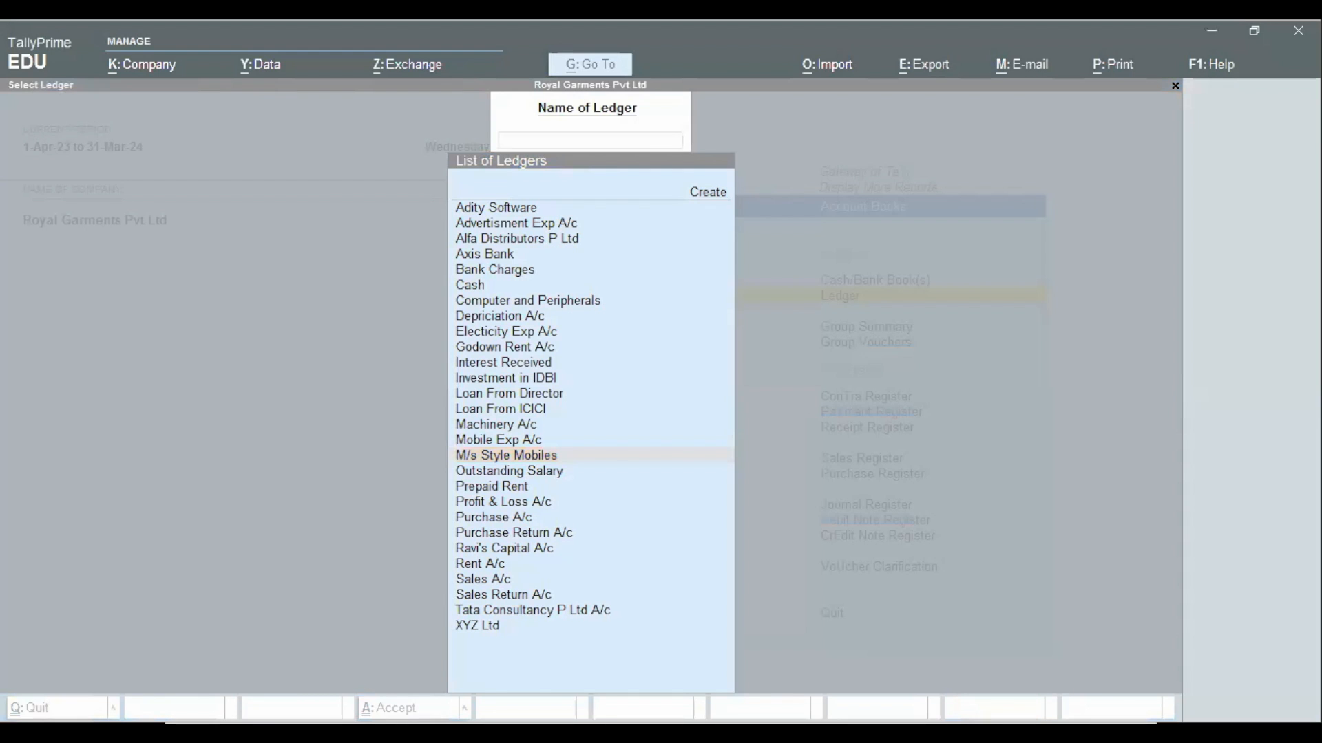
key(alt+Tab)
key(Left)
key(Left)
key(Left)
key(Left)
key(Left)
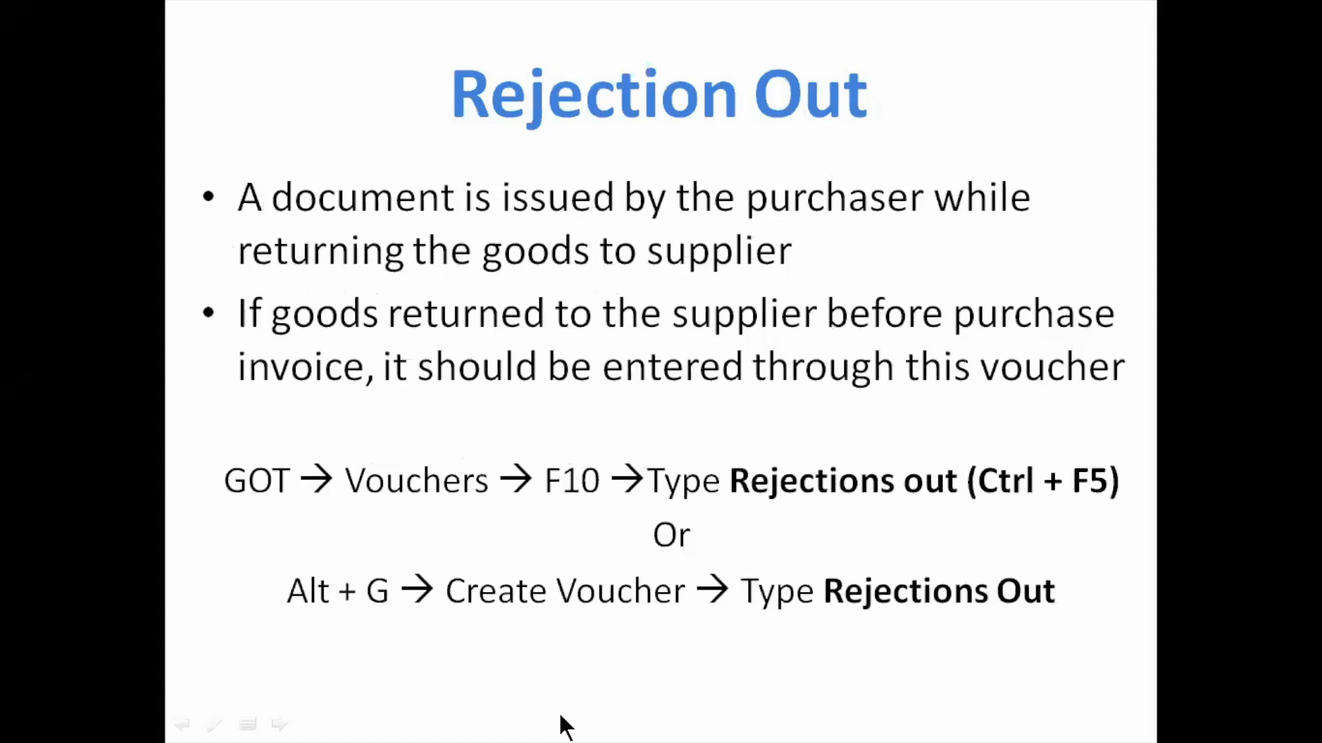
key(Left)
key(Left)
key(Left)
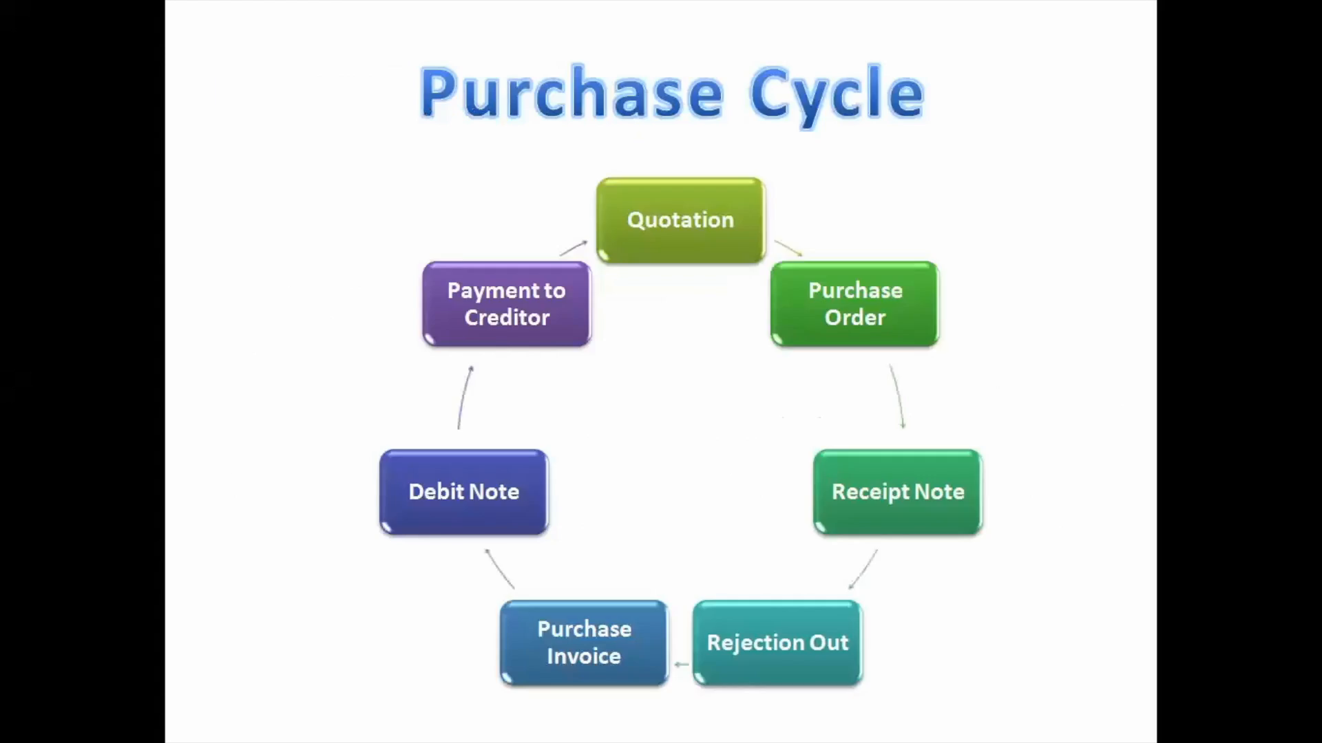